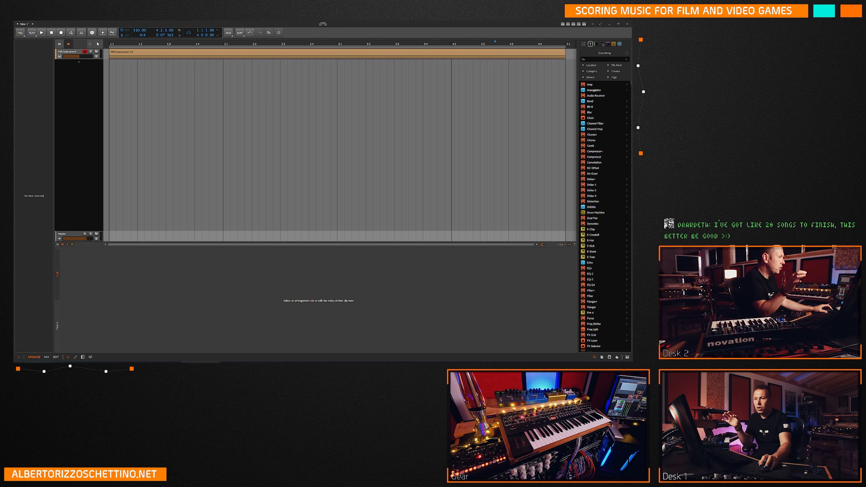
click(84, 133)
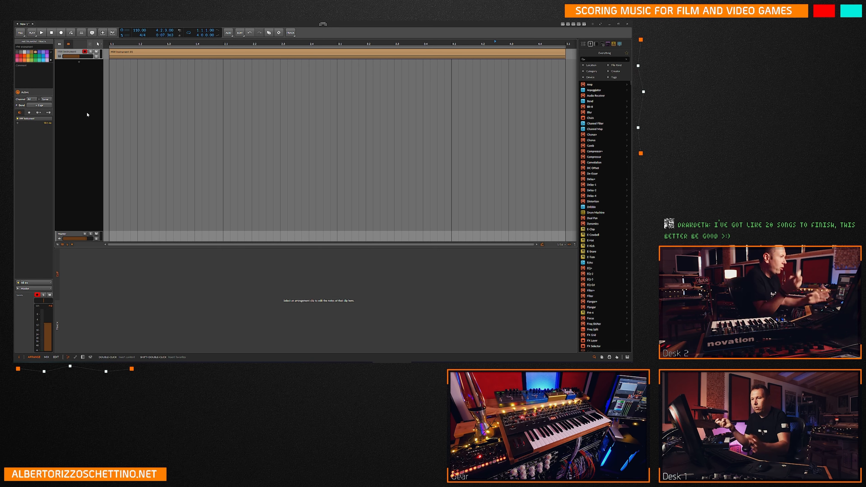
click(20, 33)
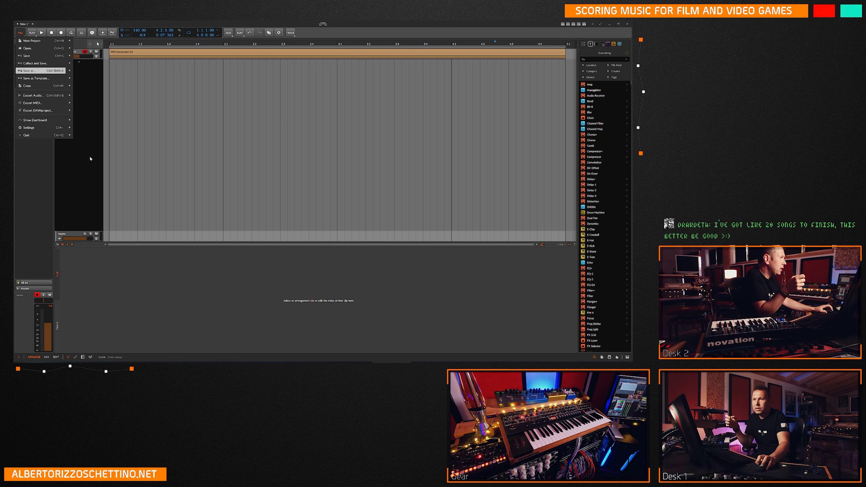
click(91, 159)
click(20, 33)
click(30, 49)
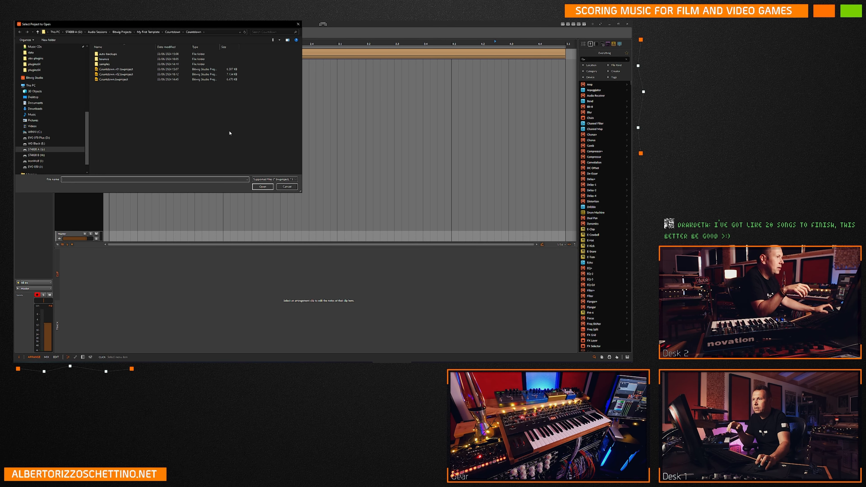
click(287, 187)
key(ctrl+o)
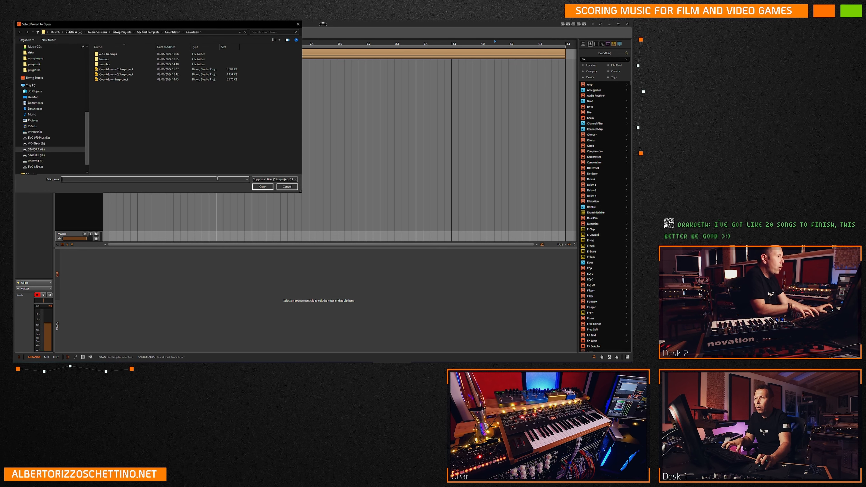
drag(171, 24, 297, 65)
click(425, 65)
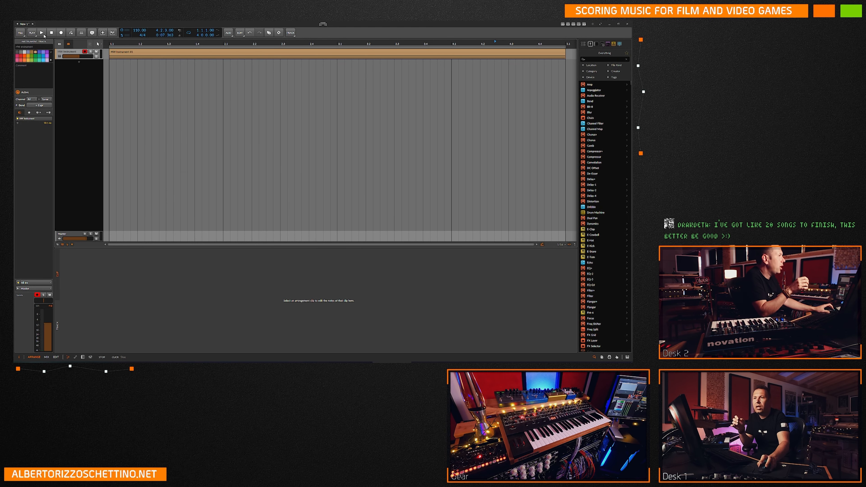
Close the new project without saving it and open the recent project My First Template DZ 11c.
click(21, 32)
click(31, 87)
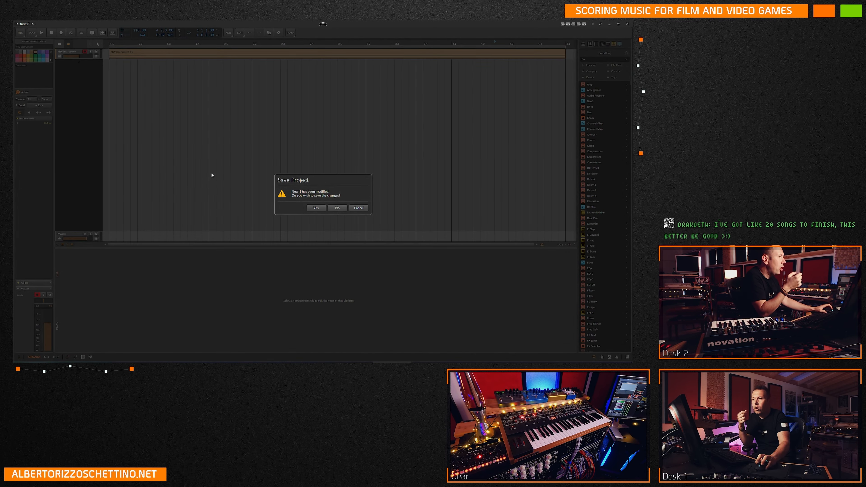
click(335, 209)
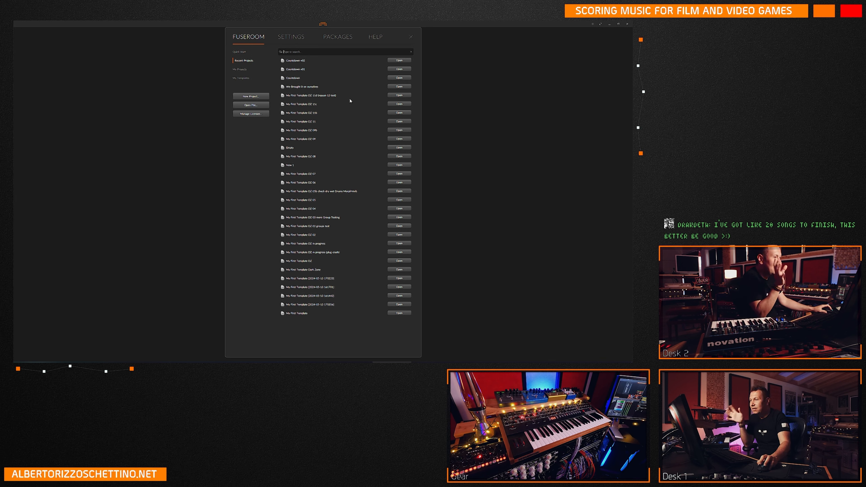
click(400, 104)
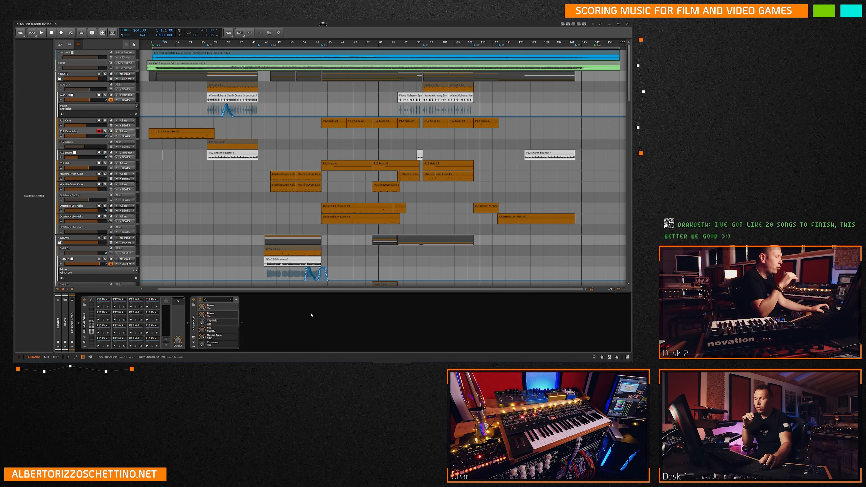
Switch the arranger tracks to compact height and collapse the device panel so the arrangement fills the window.
scroll(102, 273, down, 5)
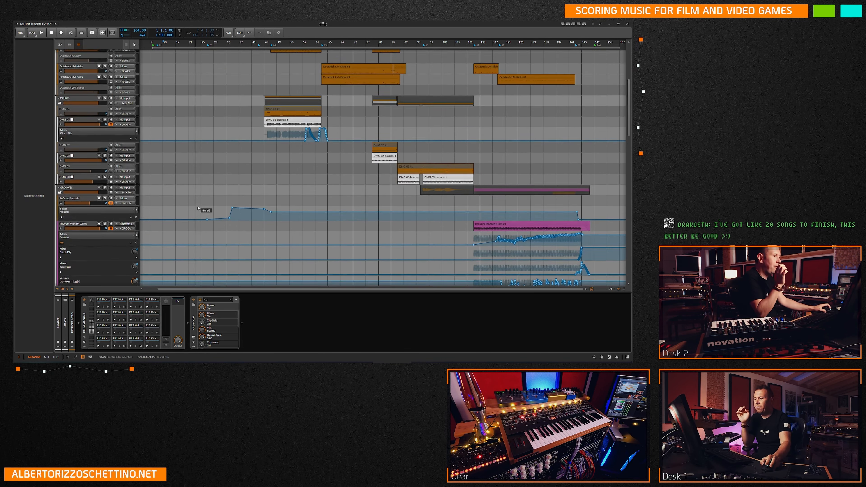
click(63, 290)
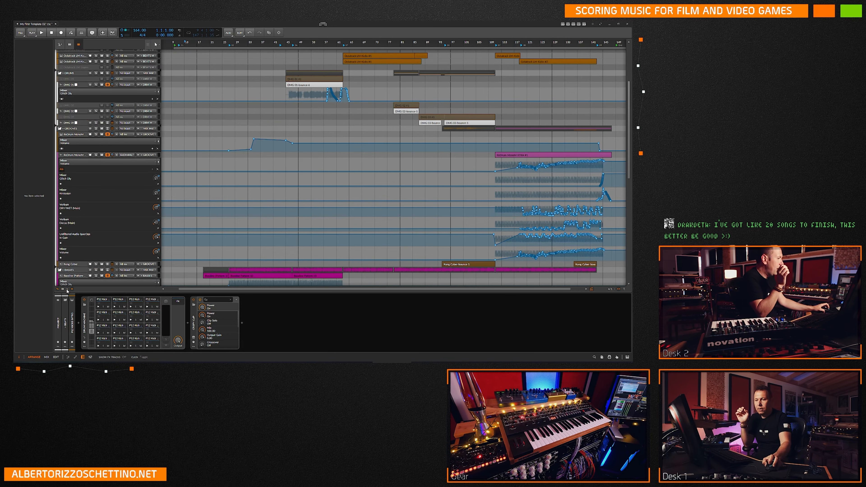
scroll(202, 204, up, 3)
scroll(201, 205, up, 2)
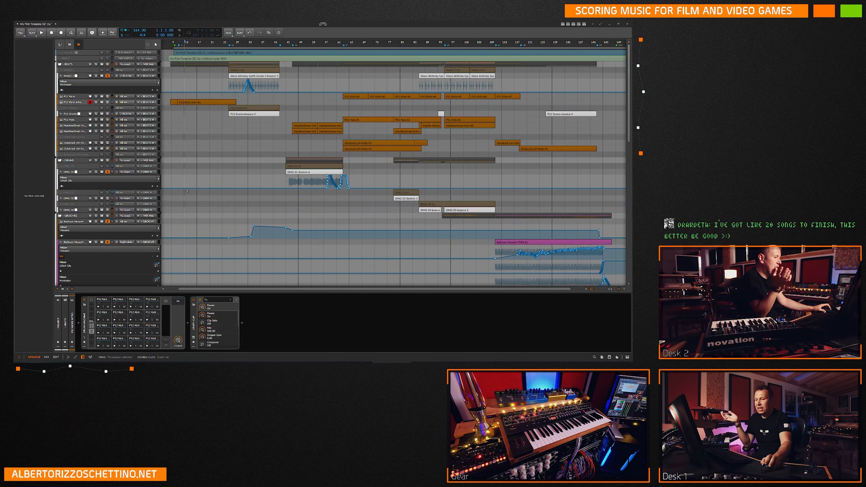
drag(250, 292, 251, 351)
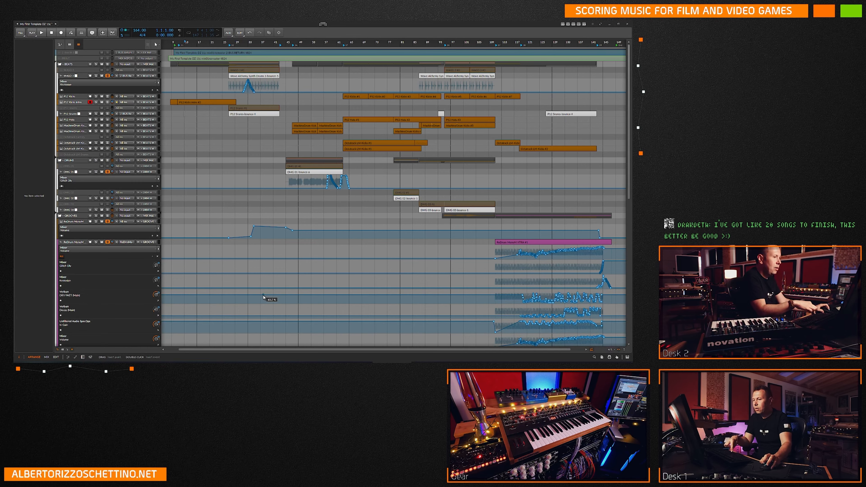
Examine the arrangement's track groups from beats, drums and grooves down to basses and synths, including their clips and automation.
scroll(211, 269, down, 10)
scroll(210, 270, up, 8)
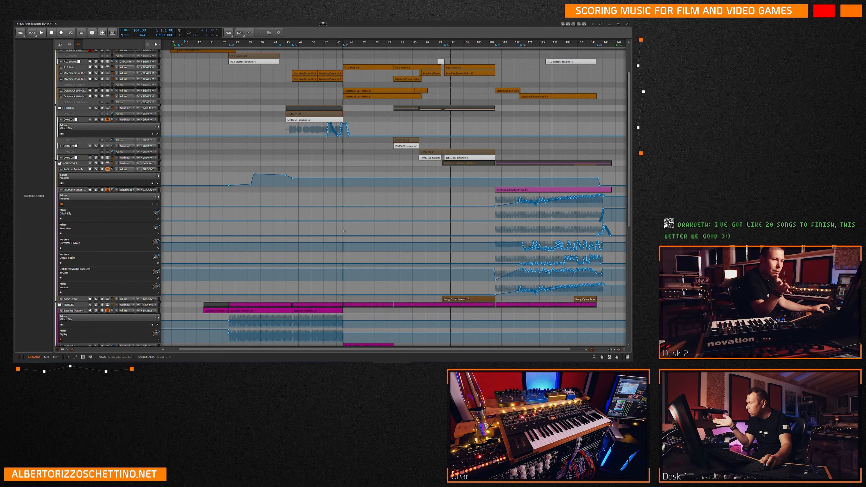
scroll(324, 233, down, 9)
scroll(322, 230, down, 5)
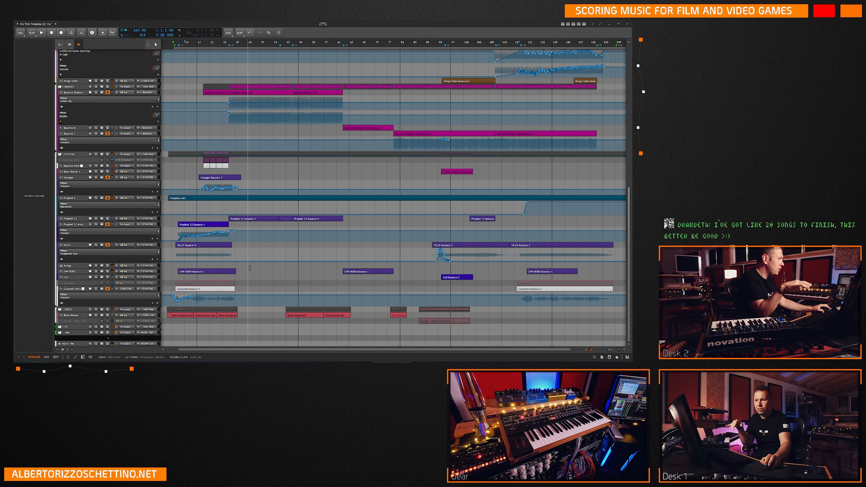
scroll(205, 237, up, 12)
scroll(205, 238, up, 5)
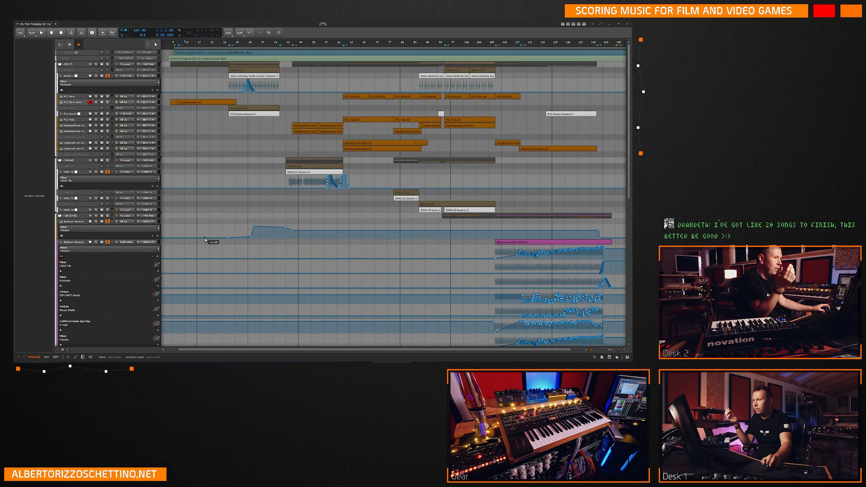
click(174, 139)
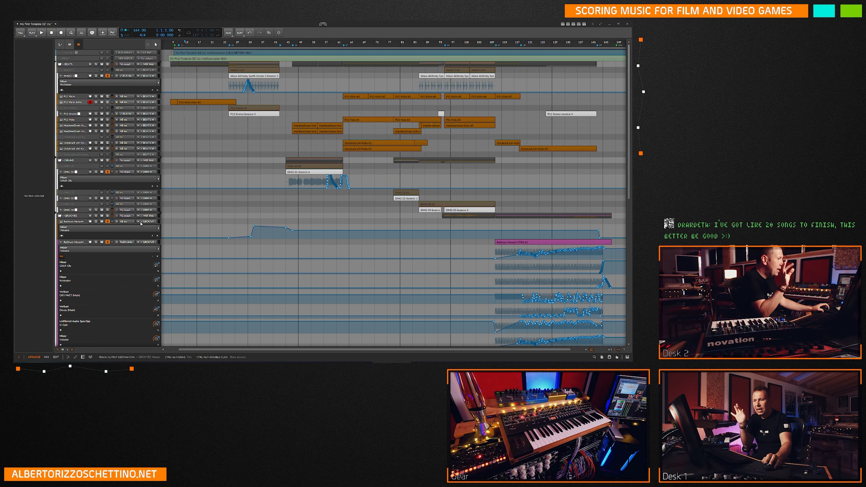
scroll(175, 239, down, 10)
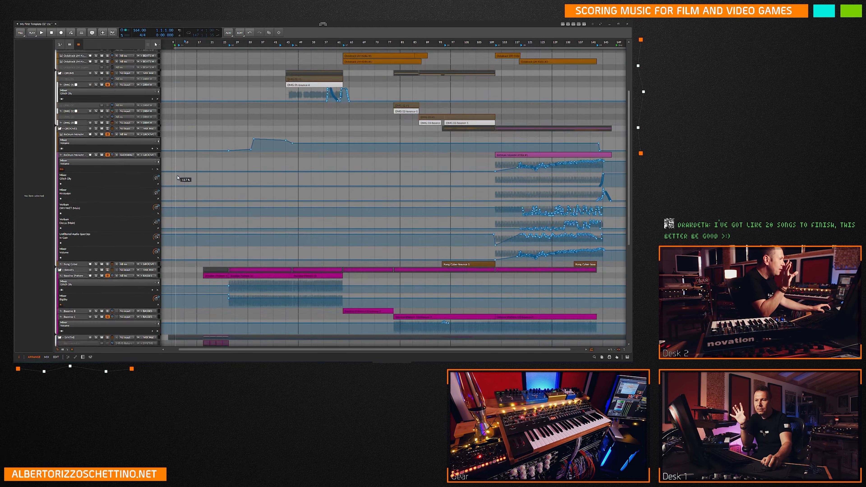
scroll(175, 239, down, 2)
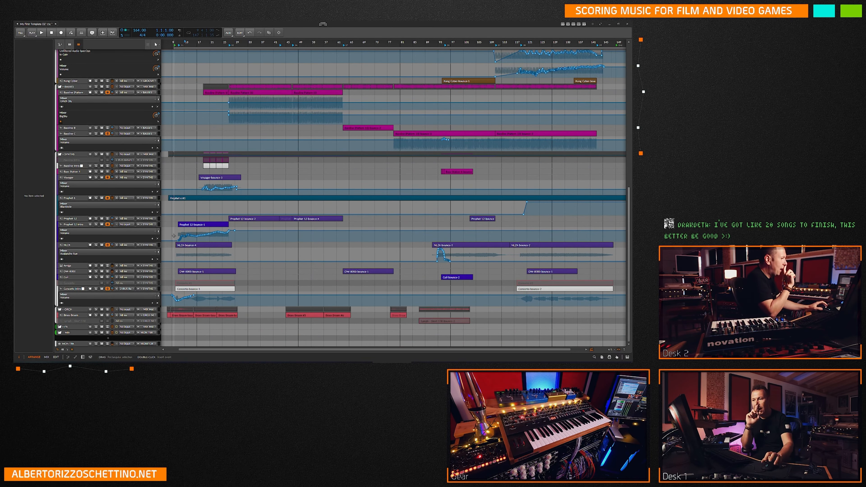
click(199, 204)
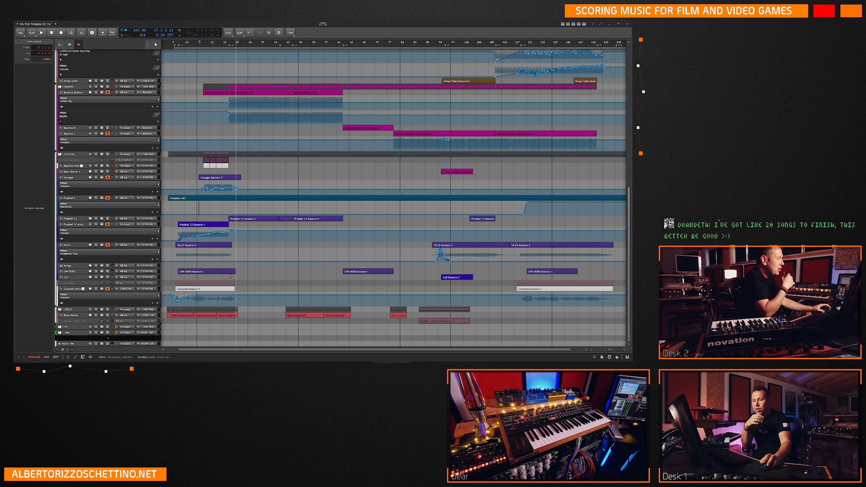
scroll(179, 258, up, 6)
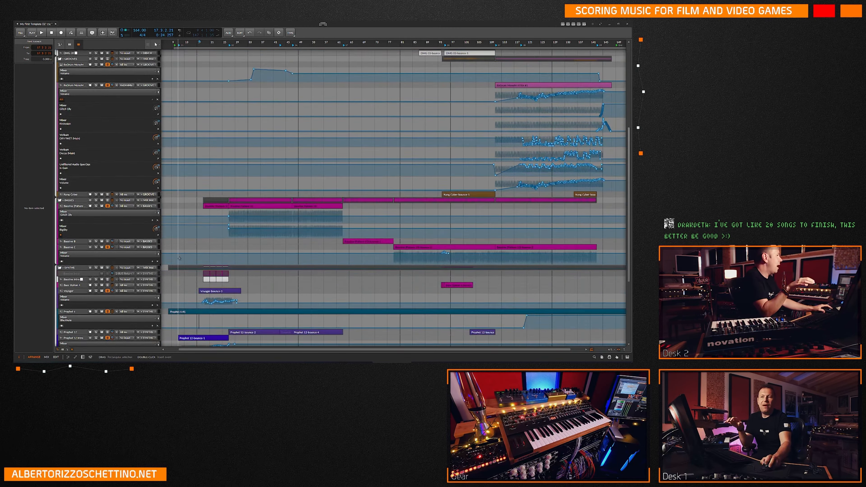
scroll(180, 259, down, 6)
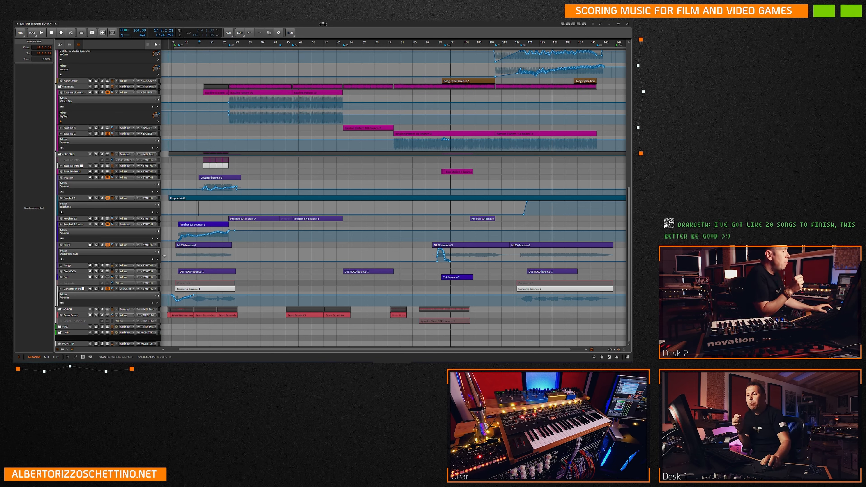
scroll(178, 183, up, 2)
scroll(177, 183, down, 2)
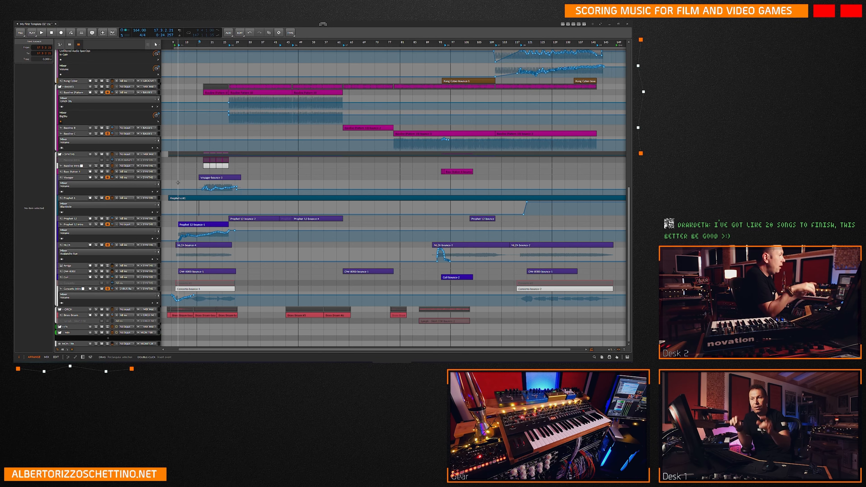
scroll(205, 182, up, 10)
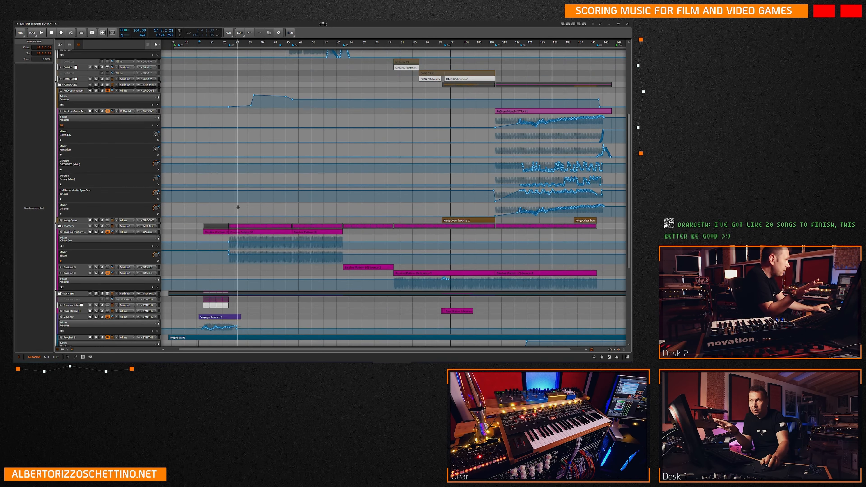
scroll(224, 183, up, 2)
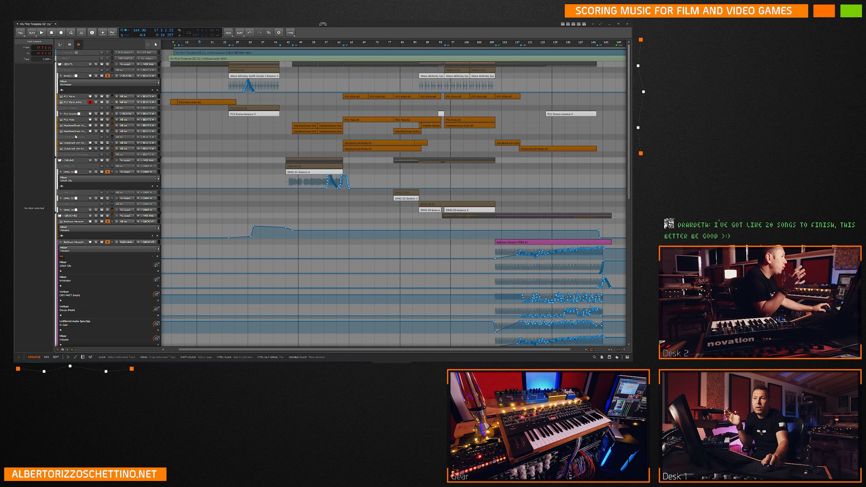
Set the input source to No Input on the Wave Alchemy bounce track and the P12 Snare bounce track.
click(206, 75)
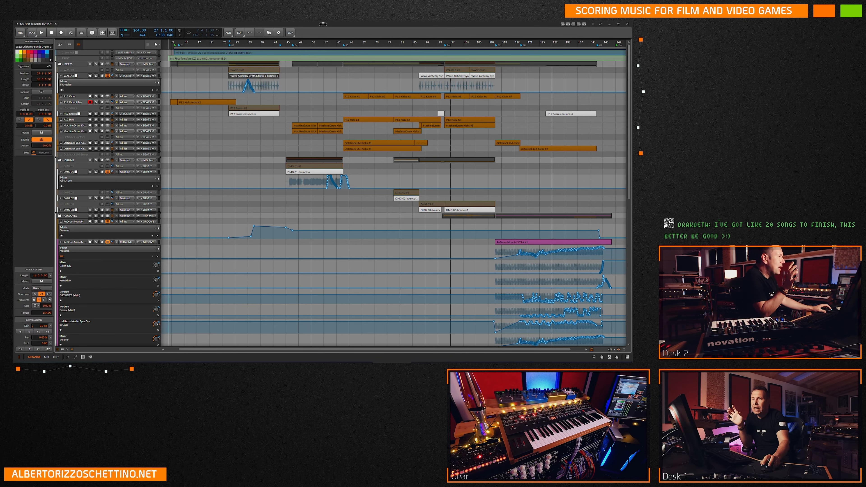
click(70, 77)
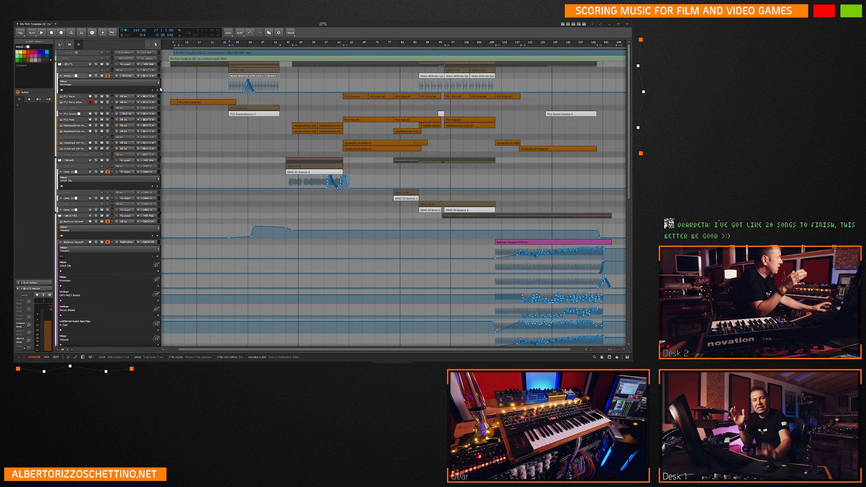
click(125, 77)
click(126, 84)
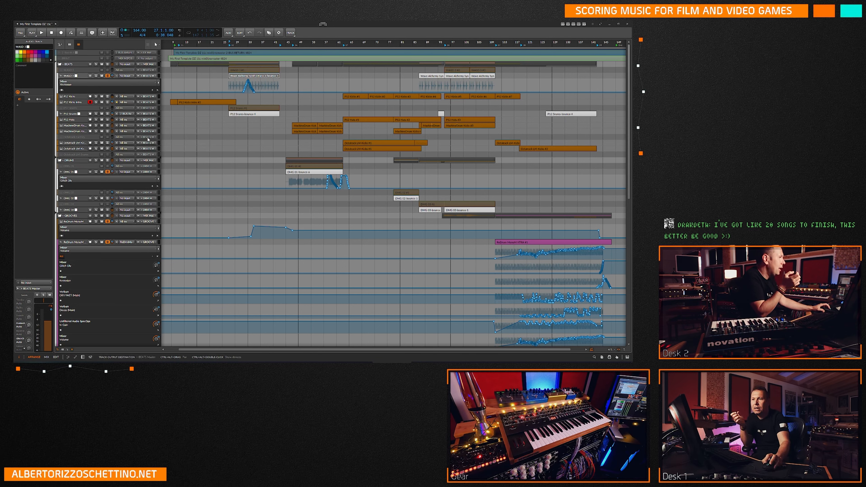
click(129, 114)
click(130, 120)
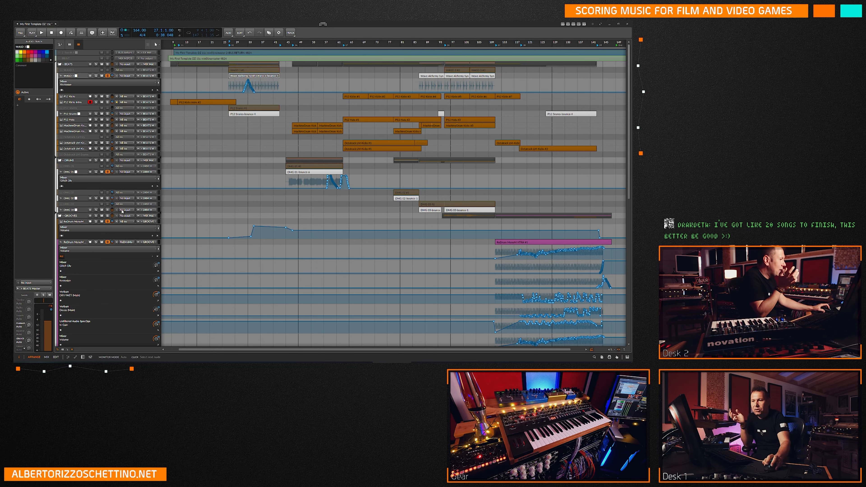
Hide the automation lanes of the XTRA track in the GROOVES group.
click(108, 242)
scroll(129, 259, down, 3)
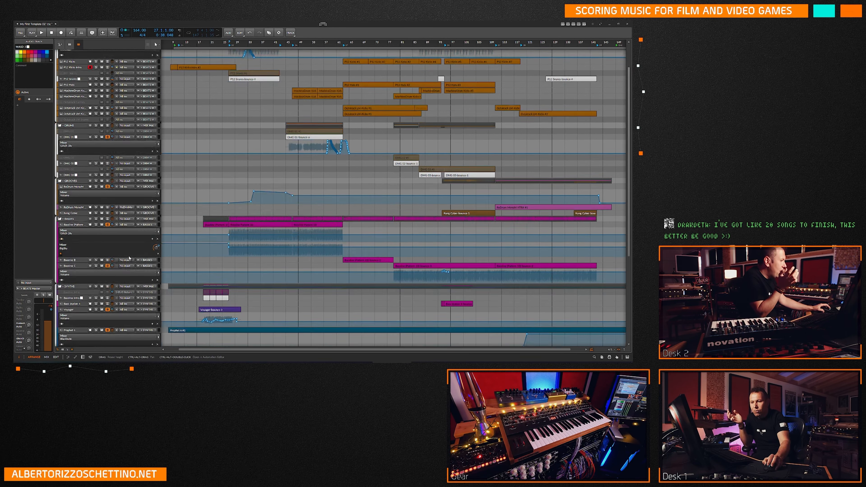
scroll(129, 258, down, 1)
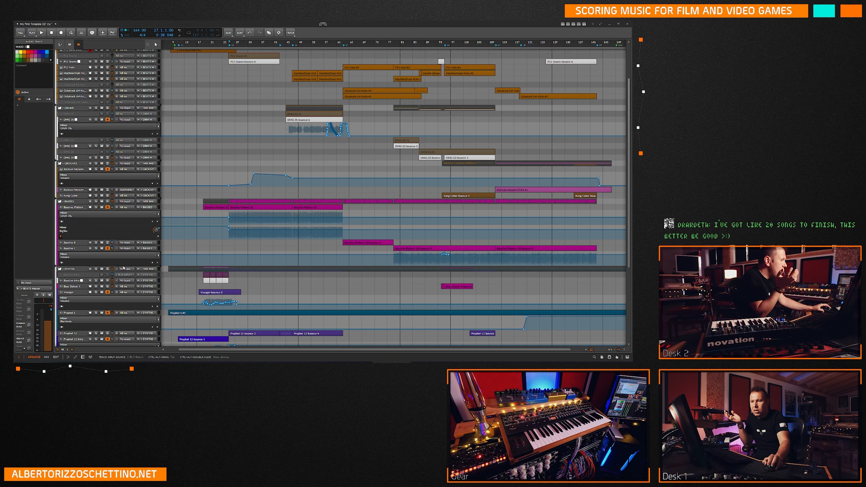
Look over the groups down to the synth tracks and switch the arranger tracks back to full height.
scroll(123, 268, up, 3)
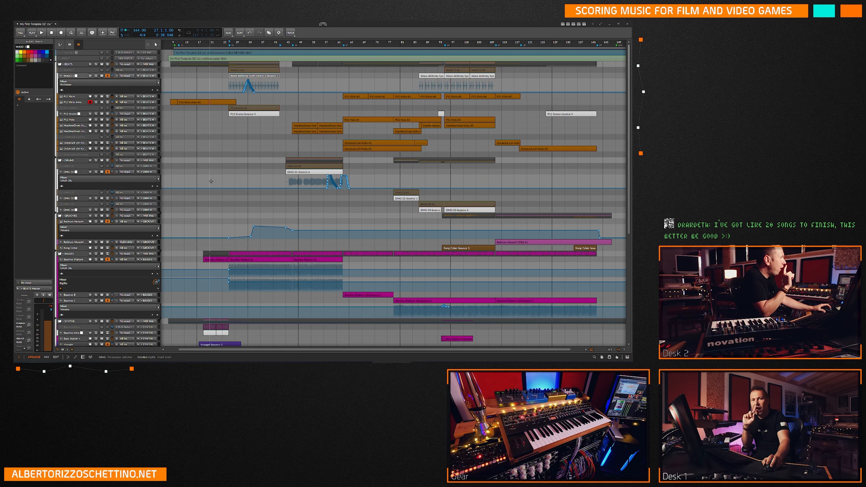
scroll(212, 181, down, 3)
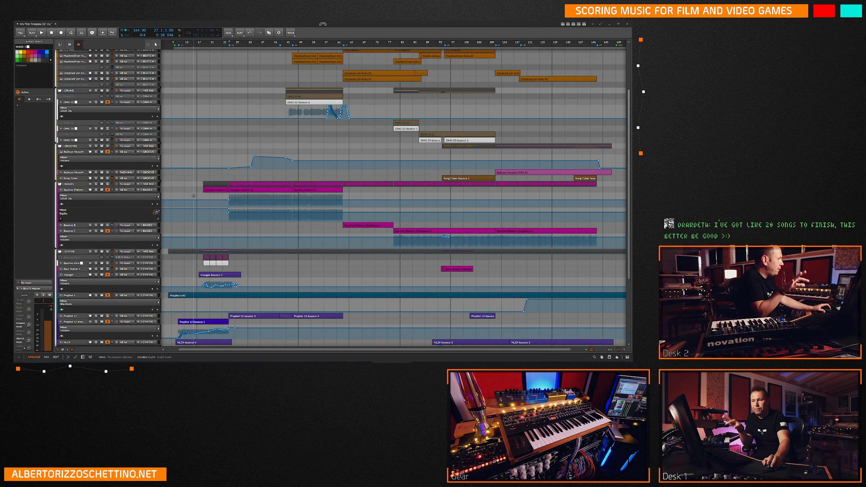
scroll(194, 197, down, 3)
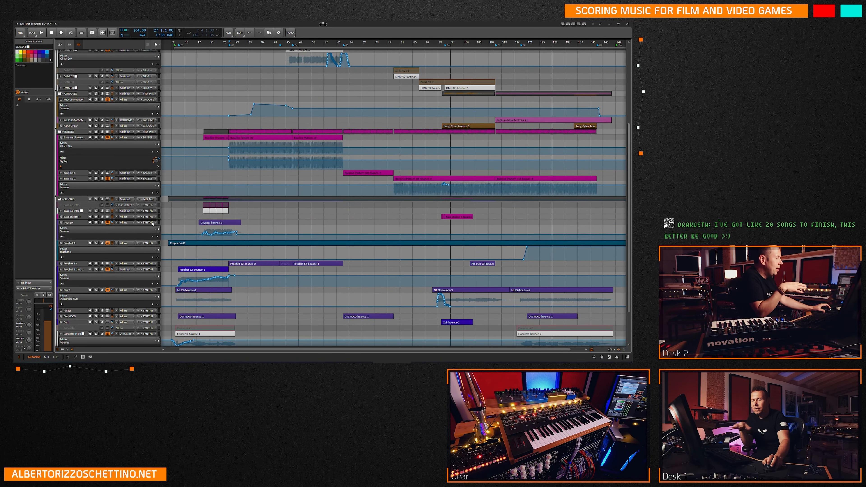
scroll(181, 236, down, 2)
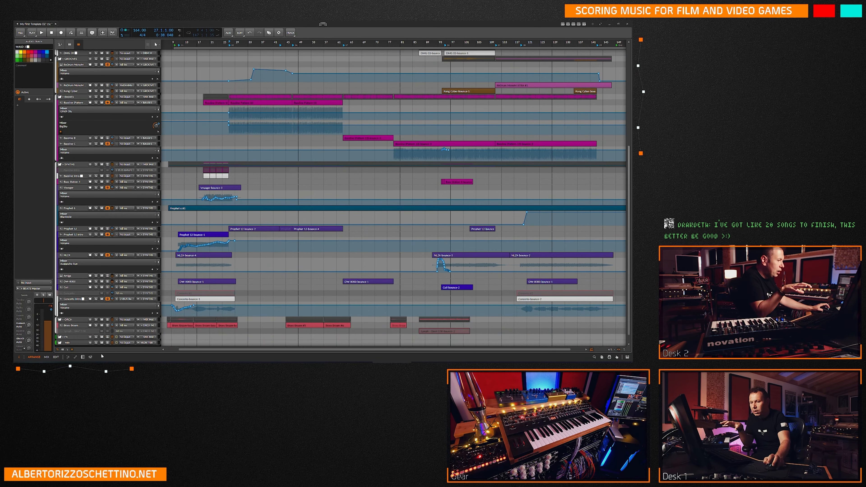
click(63, 349)
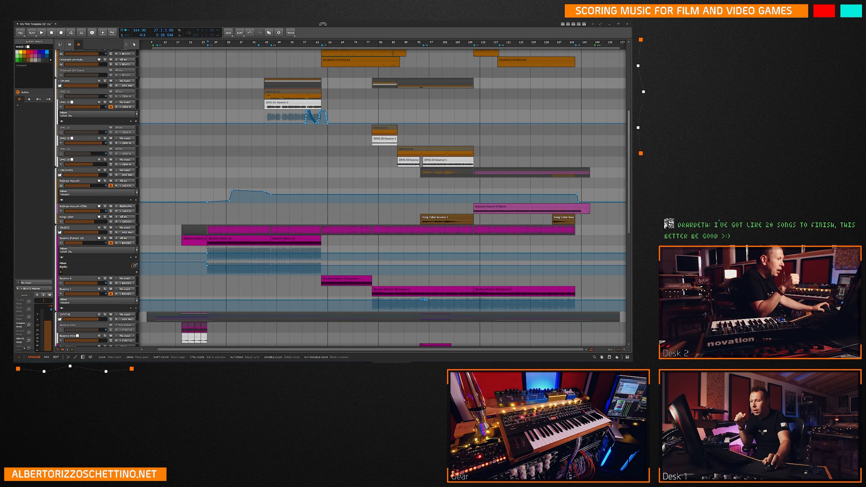
Select the first MachineDrum Kicks clip and the upper Octatrack LM-Kicks track in the BEATS group.
scroll(171, 188, up, 8)
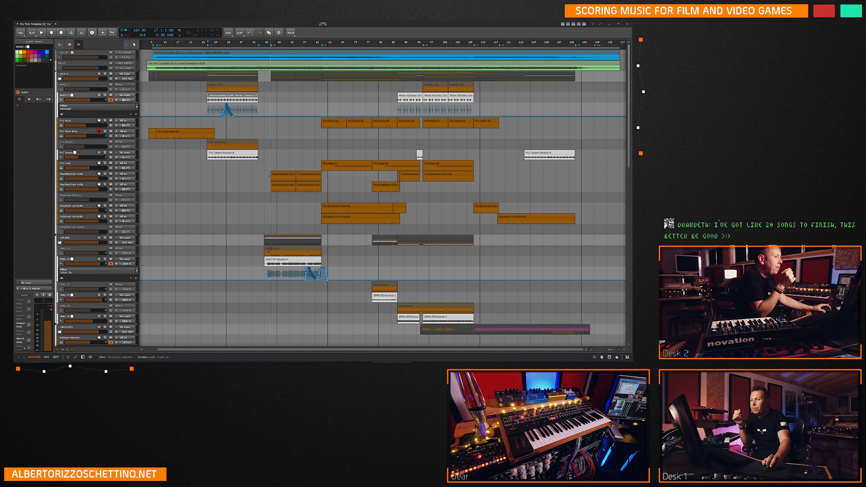
click(279, 177)
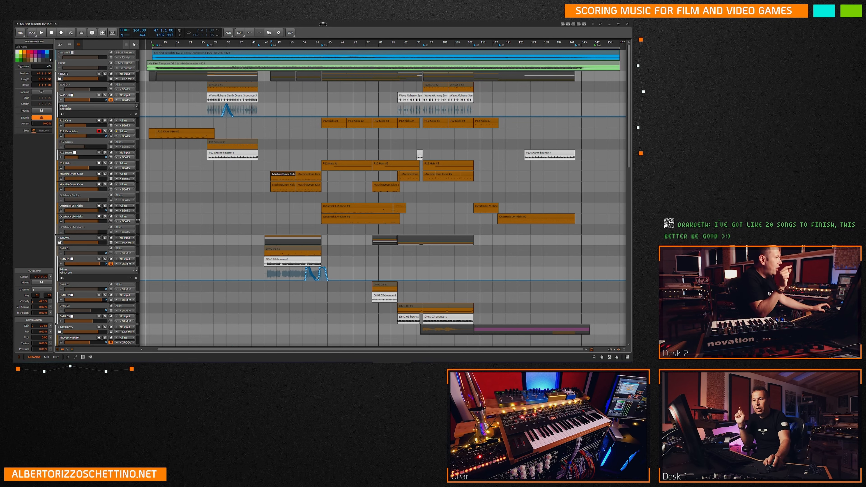
click(80, 206)
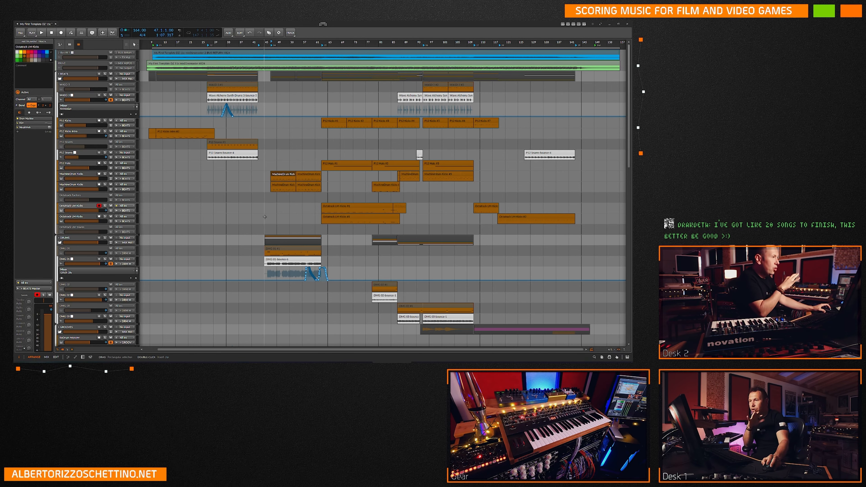
Inspect the notes of the long Prophet 6 clip in the SYNTHS group and close the note editor.
scroll(210, 198, down, 5)
scroll(210, 198, down, 7)
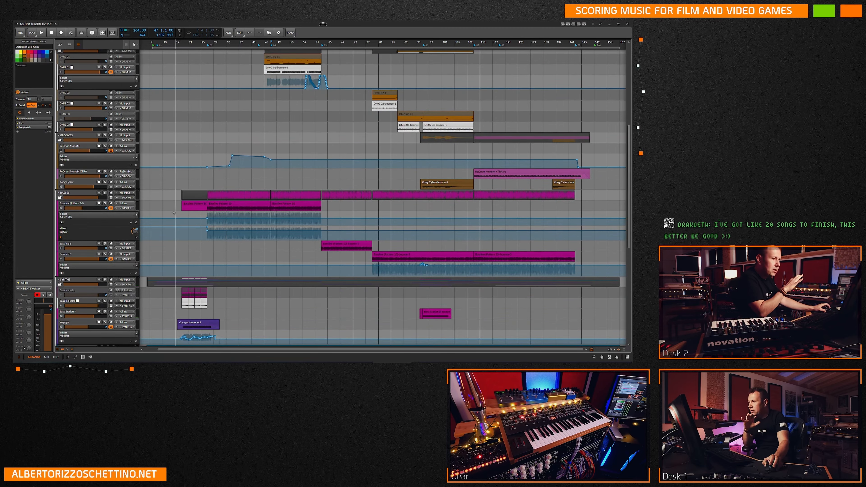
scroll(334, 226, down, 3)
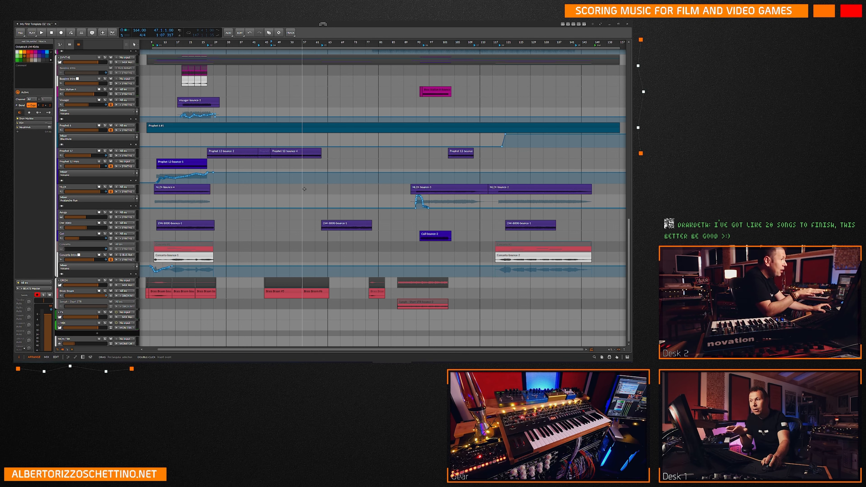
click(217, 128)
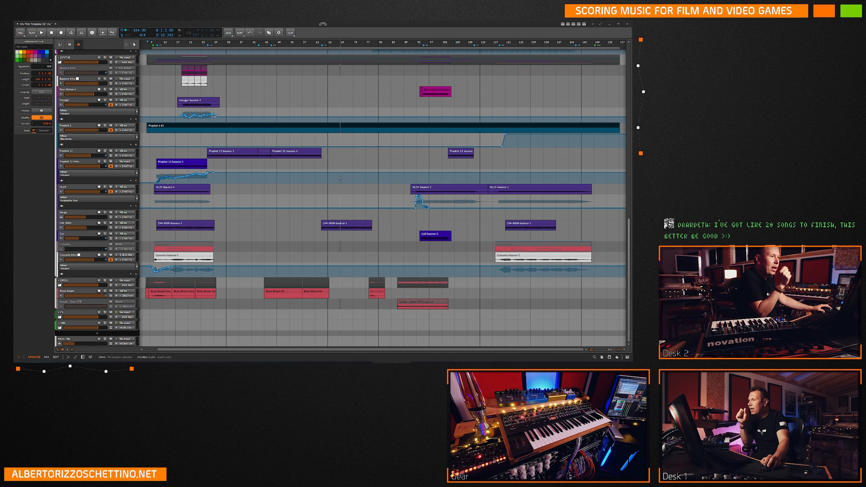
scroll(340, 178, up, 3)
scroll(340, 178, up, 3)
scroll(340, 178, down, 5)
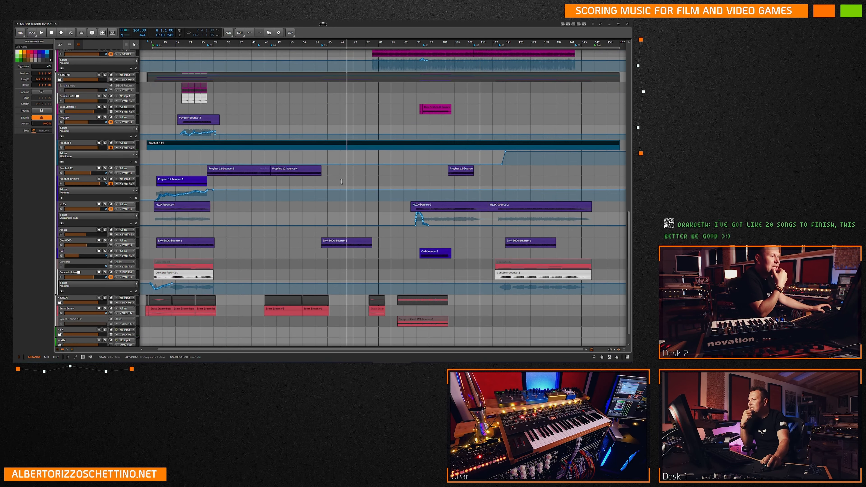
double_click(171, 142)
scroll(348, 262, down, 3)
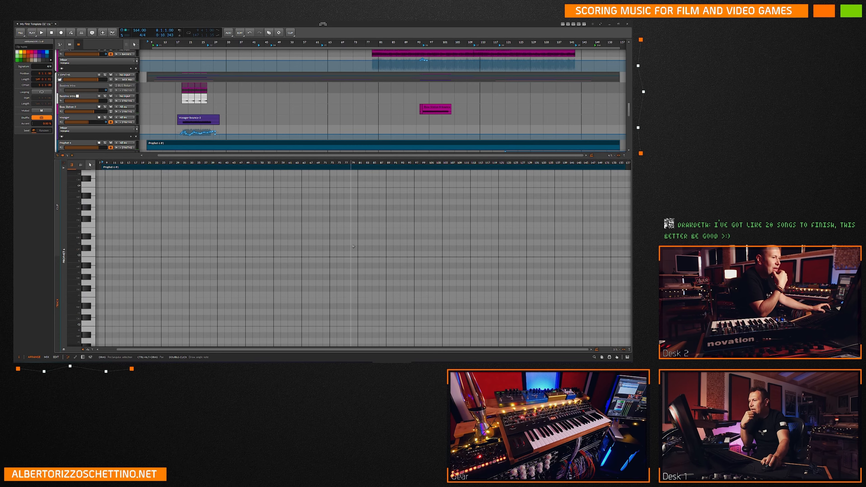
scroll(347, 262, up, 10)
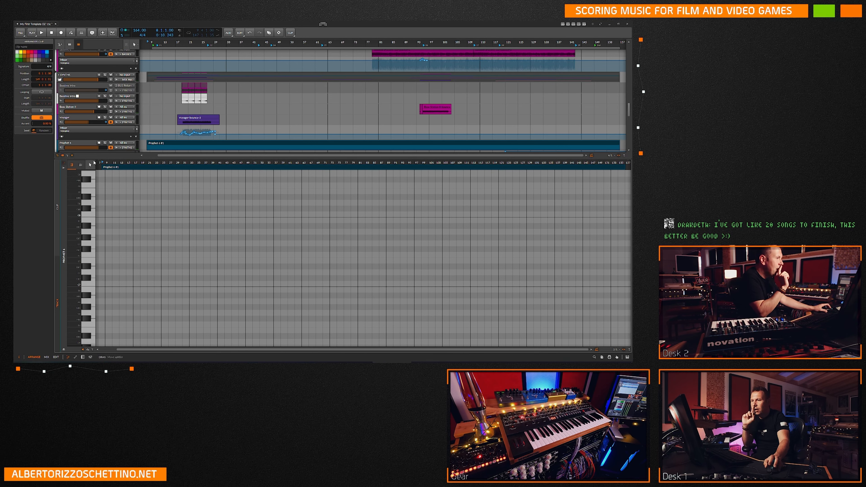
key(e)
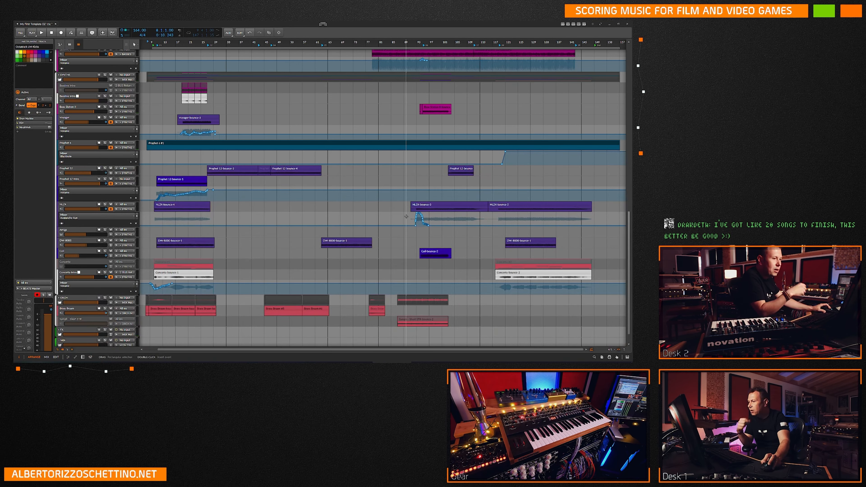
Delete the long Prophet 6 clip in the SYNTHS group and undo the deletion.
scroll(404, 178, up, 3)
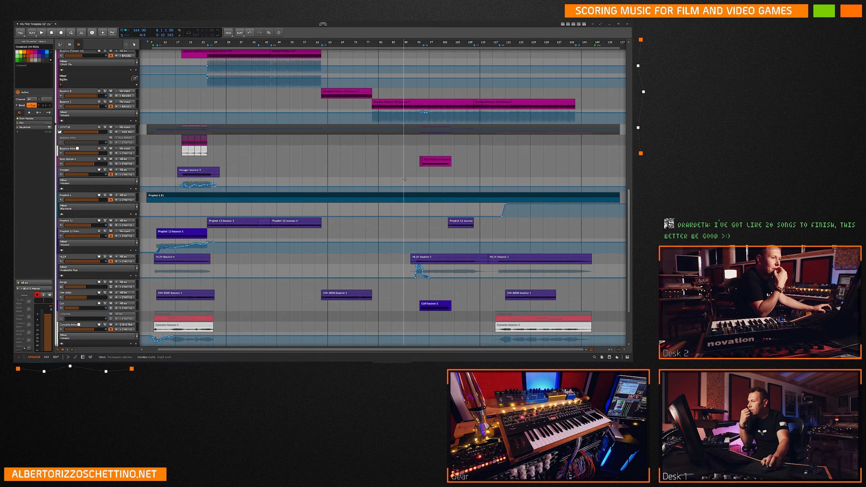
click(421, 197)
key(Delete)
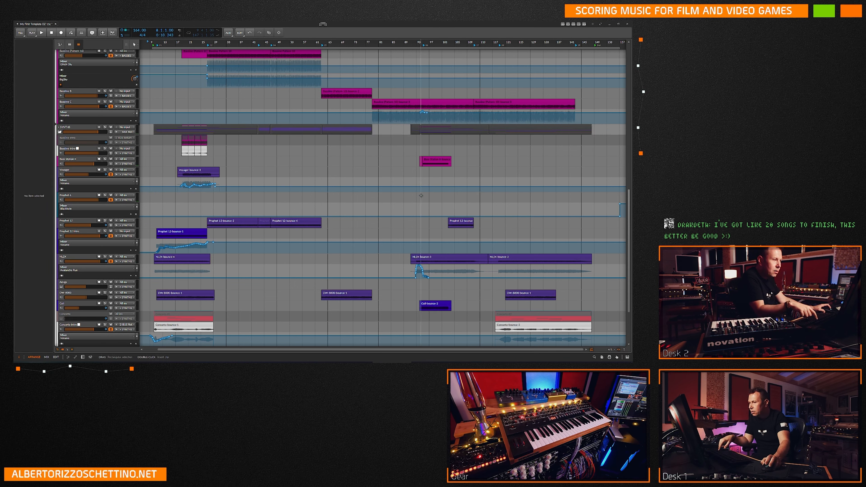
key(ctrl+z)
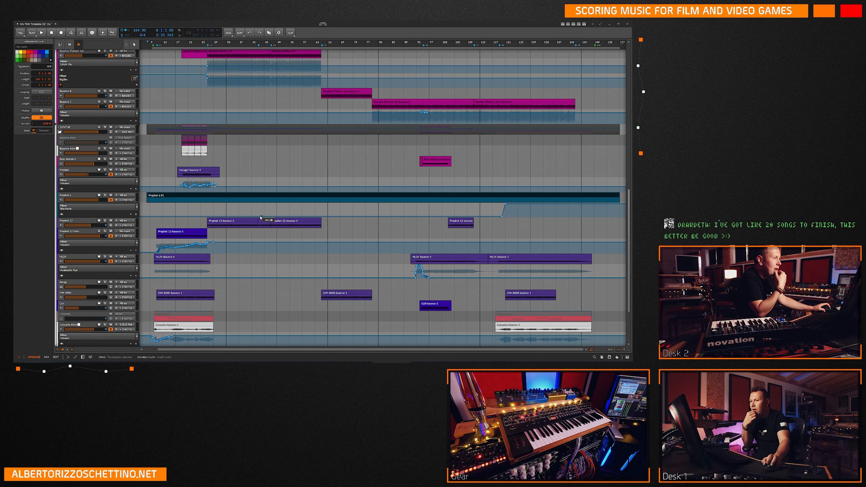
Look over the clips and automation from the BEATS group down to the SYNTHS group.
scroll(153, 193, up, 10)
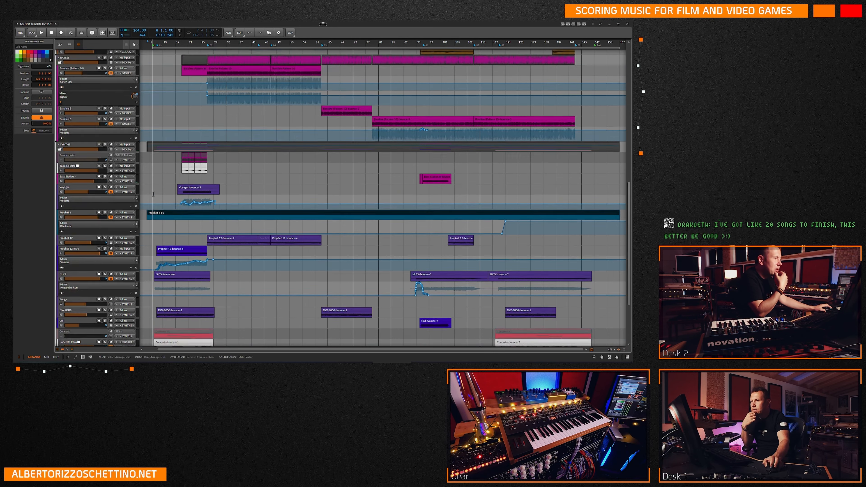
scroll(154, 194, up, 6)
scroll(153, 193, down, 8)
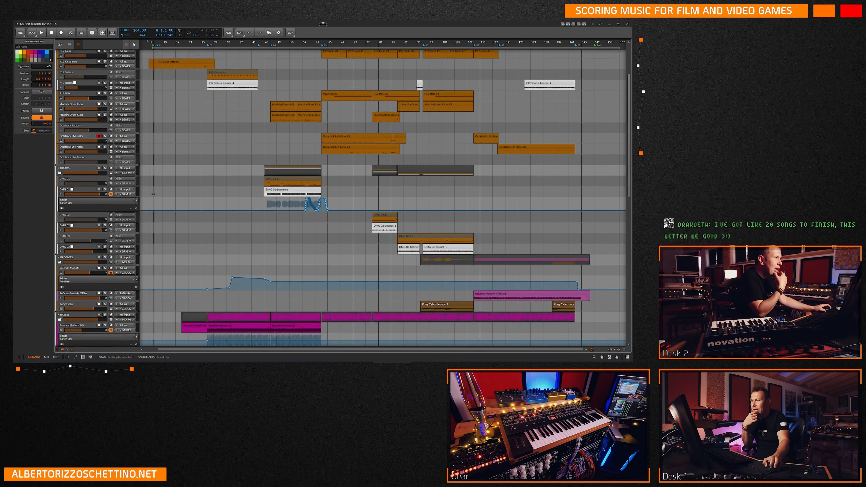
scroll(151, 194, down, 3)
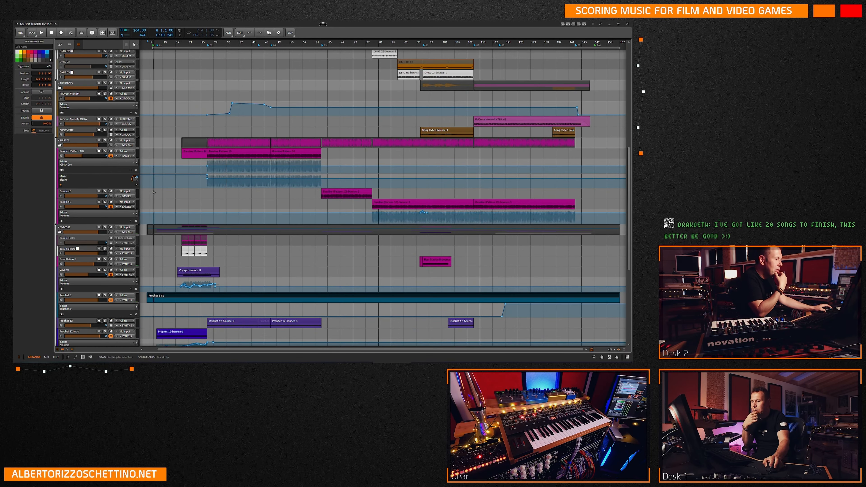
click(146, 193)
scroll(147, 194, up, 9)
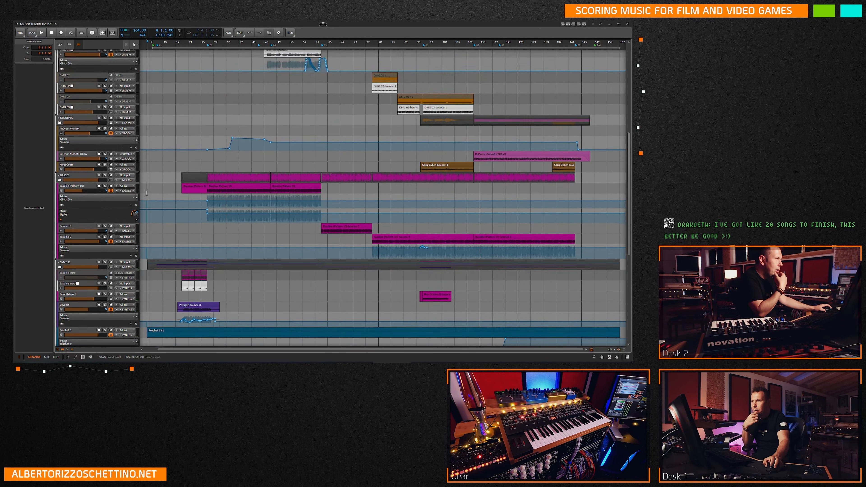
scroll(147, 195, up, 5)
scroll(147, 193, down, 15)
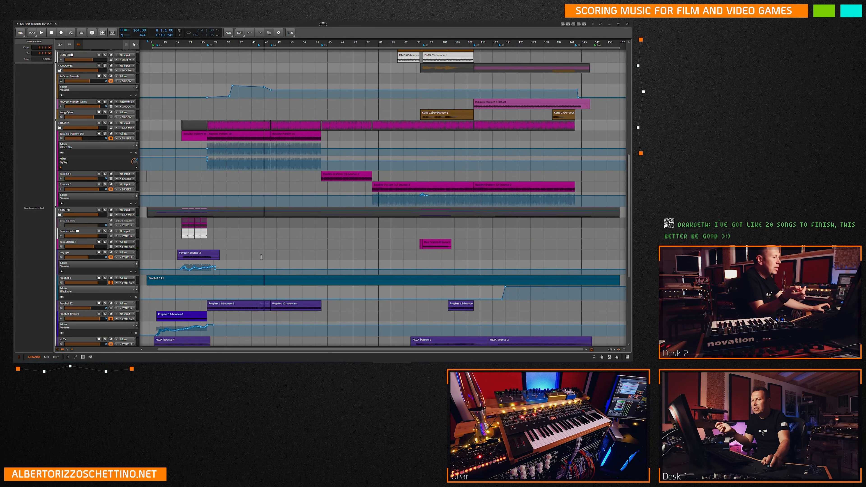
Remove the Prophet 6 clip from its track once more and restore it.
click(170, 281)
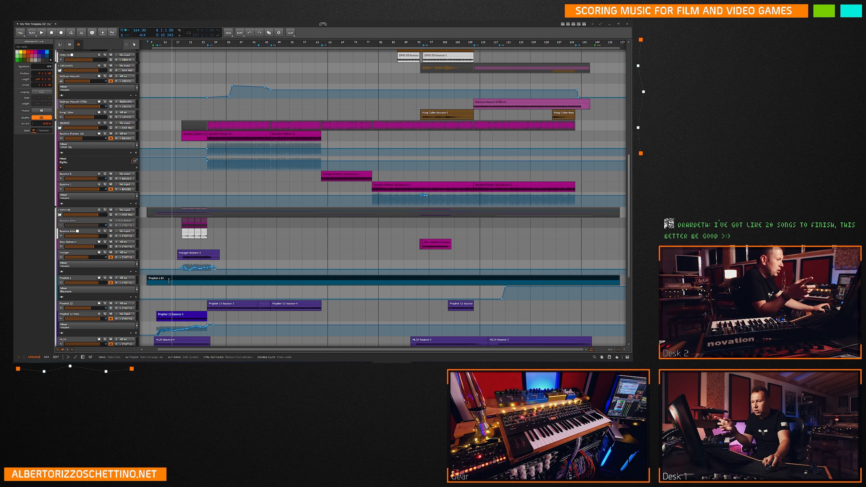
key(Delete)
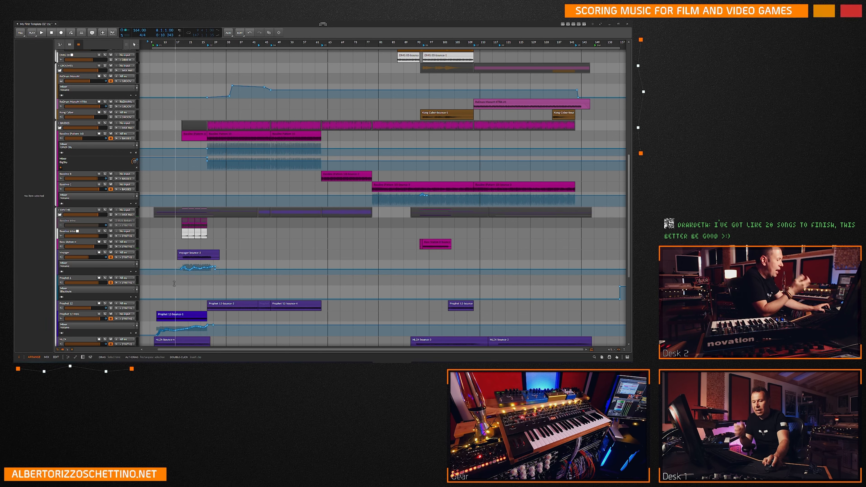
key(ctrl+z)
Select the Prophet 6 track and the MIX group track to view their settings in the inspector.
scroll(273, 263, down, 5)
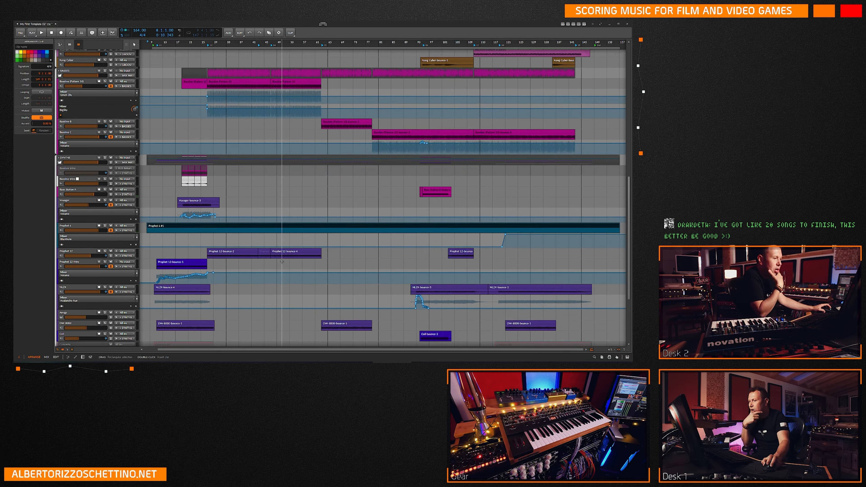
scroll(281, 261, down, 2)
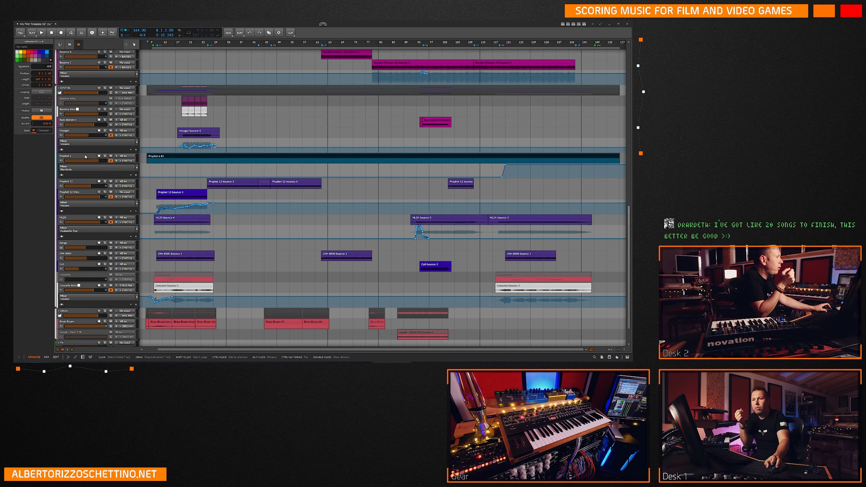
click(90, 167)
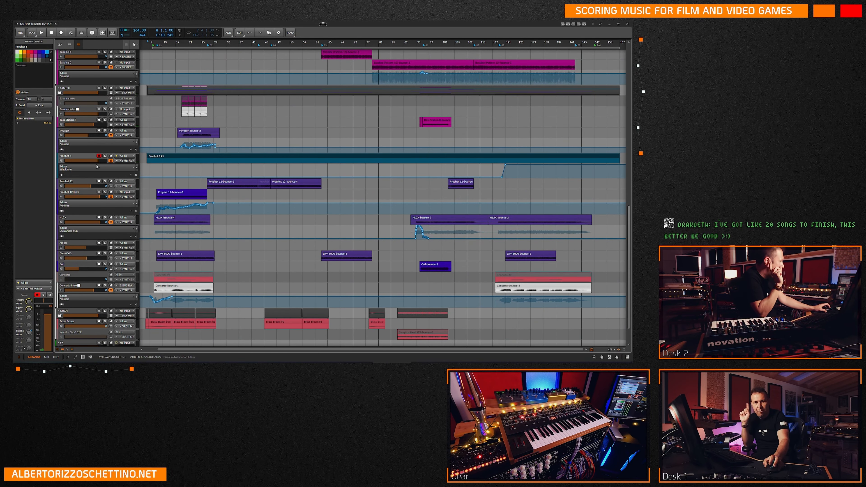
scroll(273, 249, down, 2)
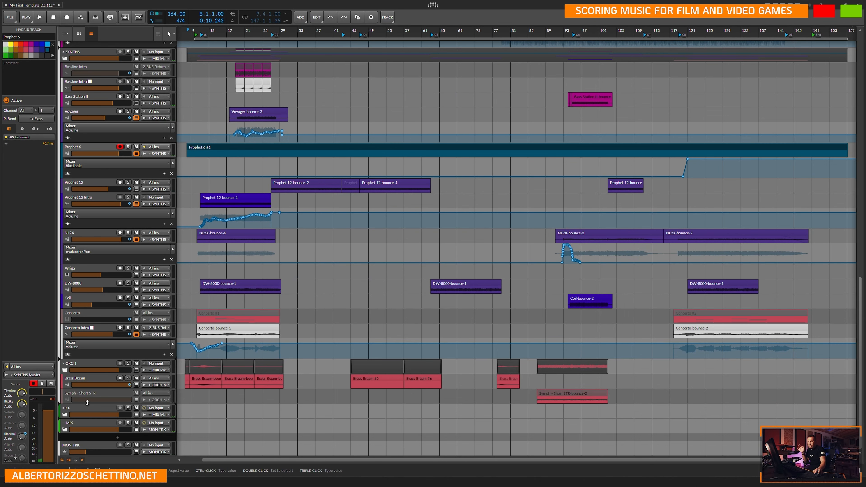
click(86, 422)
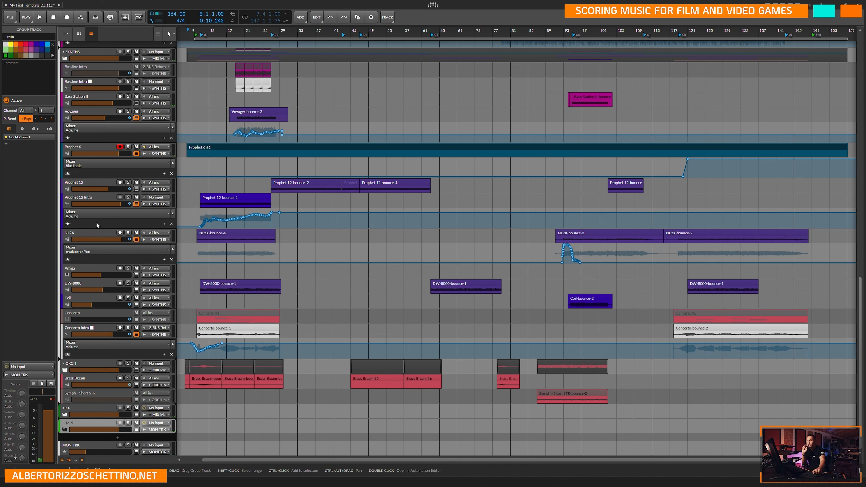
Examine the whole arrangement between the reference tracks, the BEATS group and the ORCH, FX and MIX groups.
scroll(97, 222, up, 5)
scroll(98, 222, up, 8)
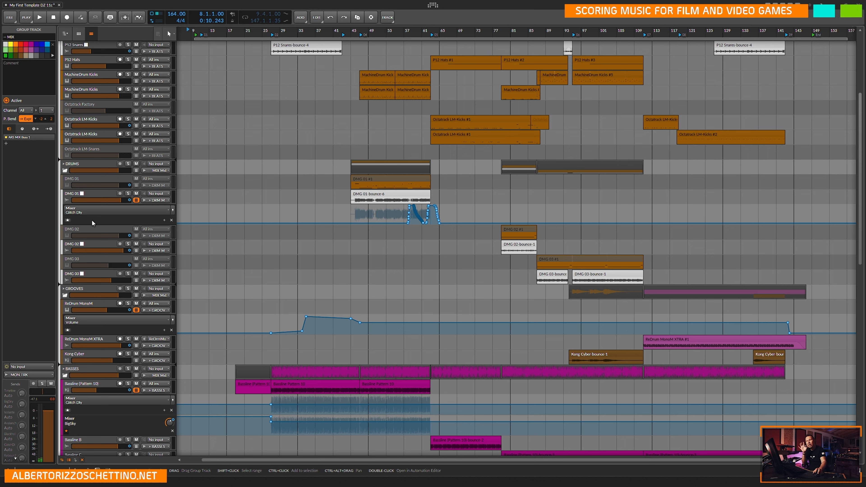
scroll(196, 222, up, 5)
click(207, 227)
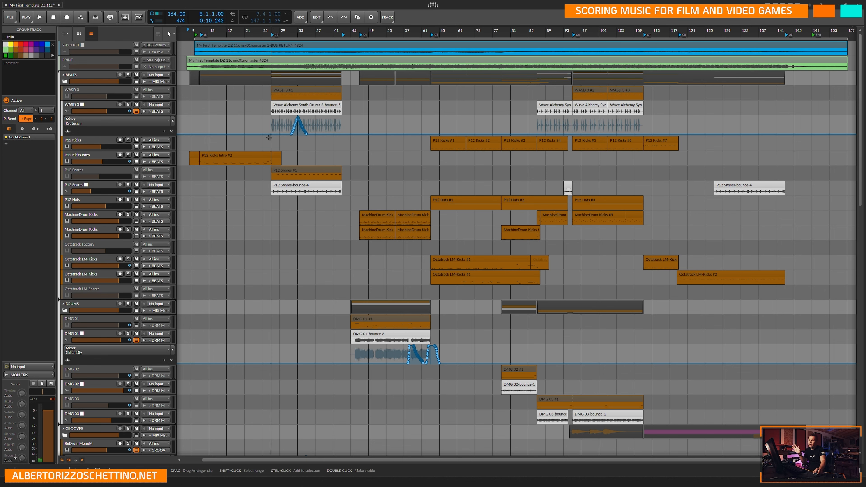
scroll(298, 279, down, 10)
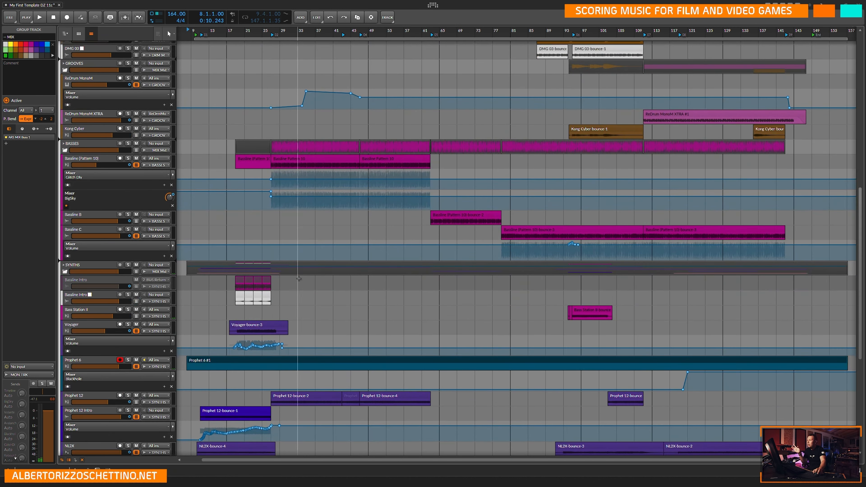
scroll(385, 286, down, 5)
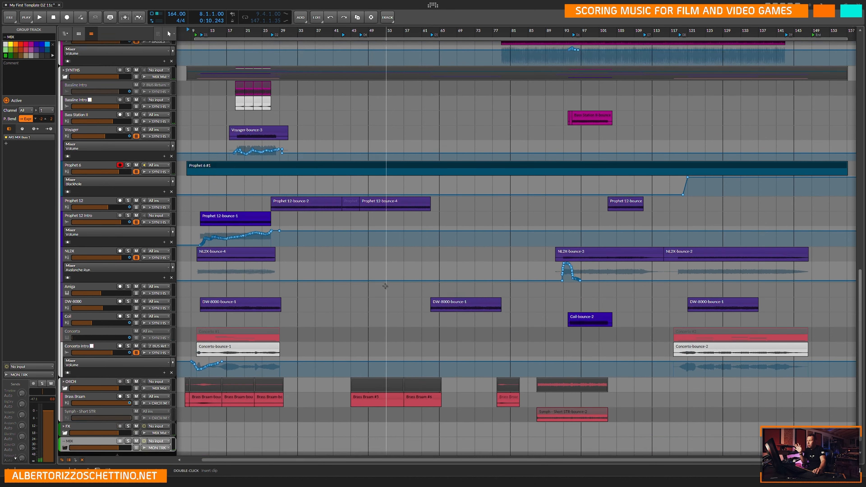
scroll(385, 286, down, 1)
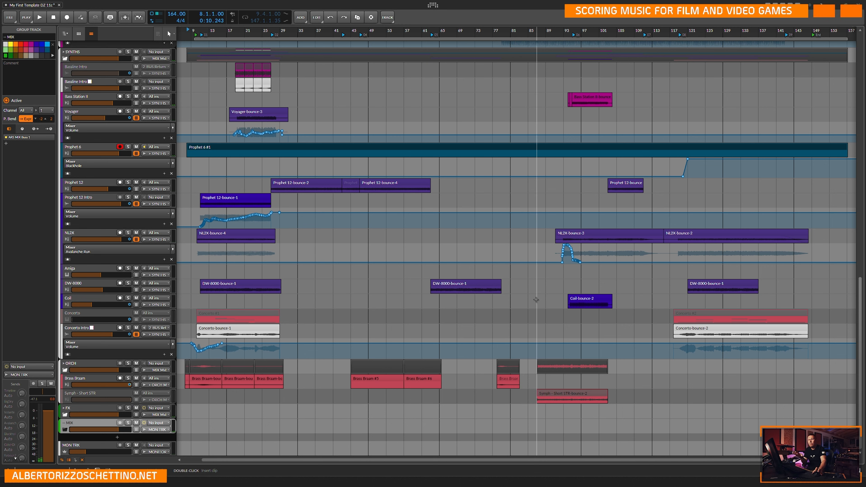
scroll(511, 299, up, 8)
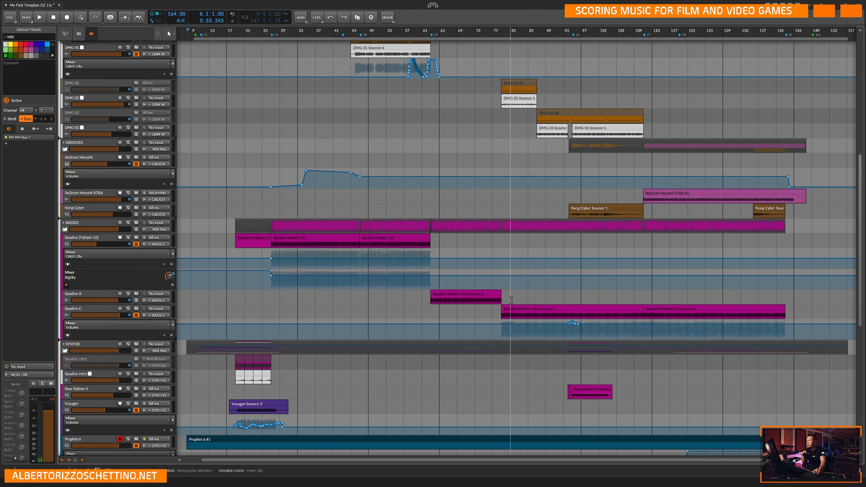
scroll(583, 226, up, 3)
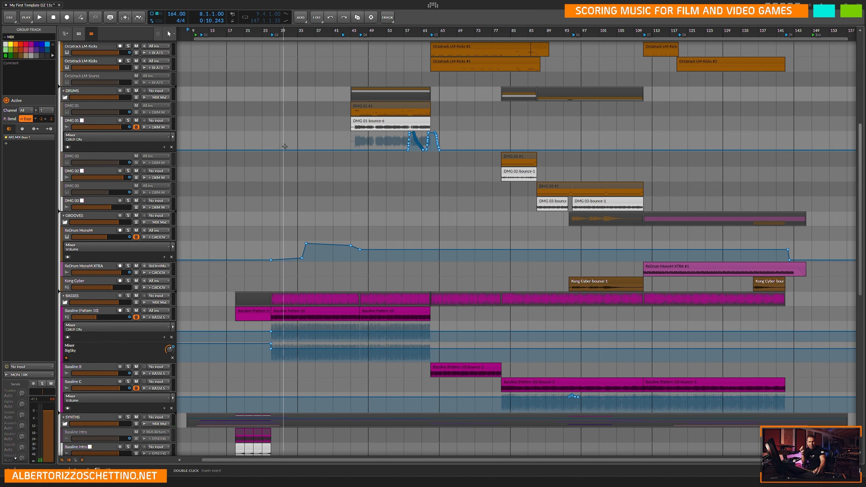
scroll(285, 151, up, 6)
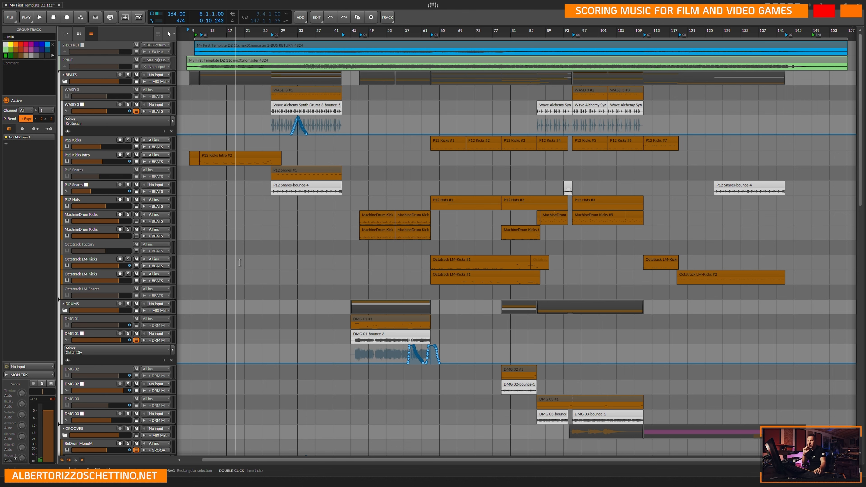
scroll(333, 246, down, 3)
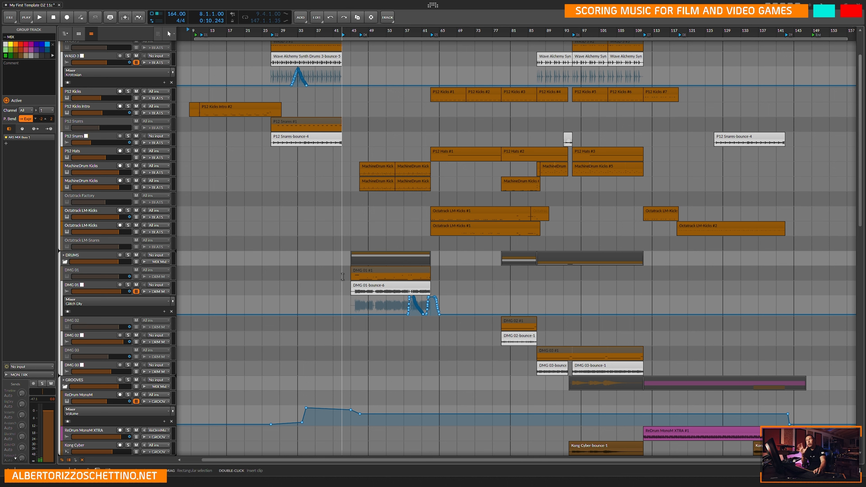
scroll(342, 282, down, 10)
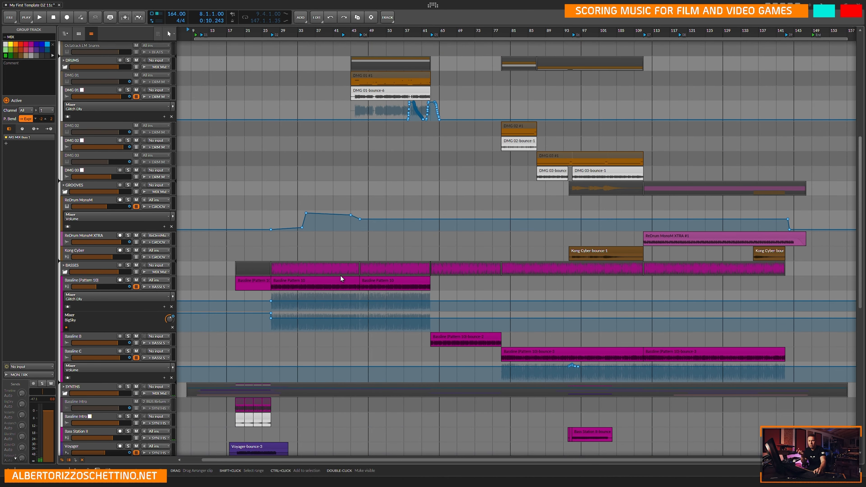
Select the Bass Station II track in the SYNTHS group and show its device chain.
scroll(342, 282, down, 15)
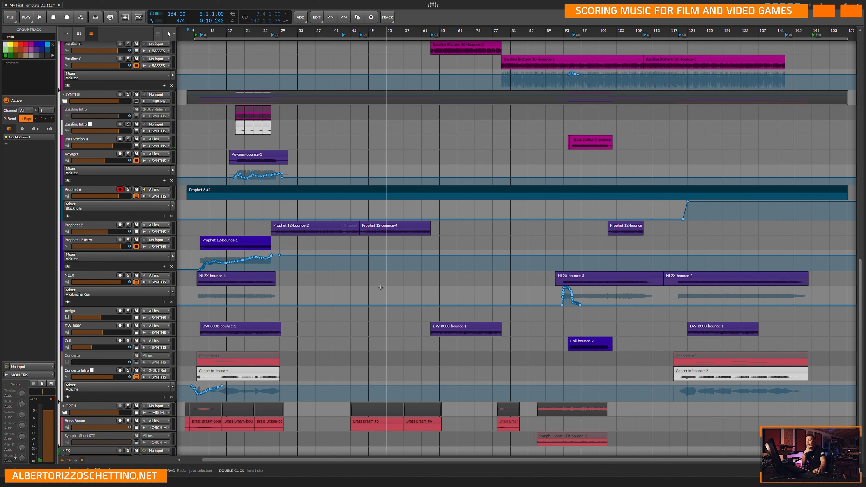
scroll(352, 303, down, 2)
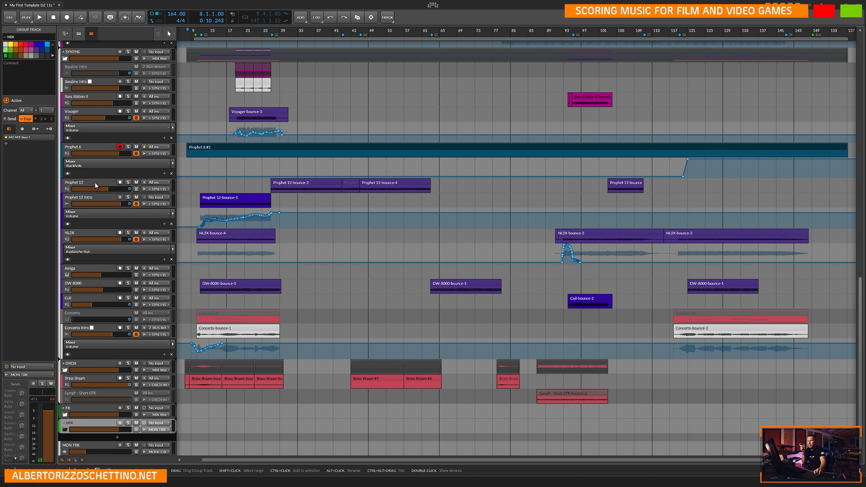
scroll(94, 185, up, 3)
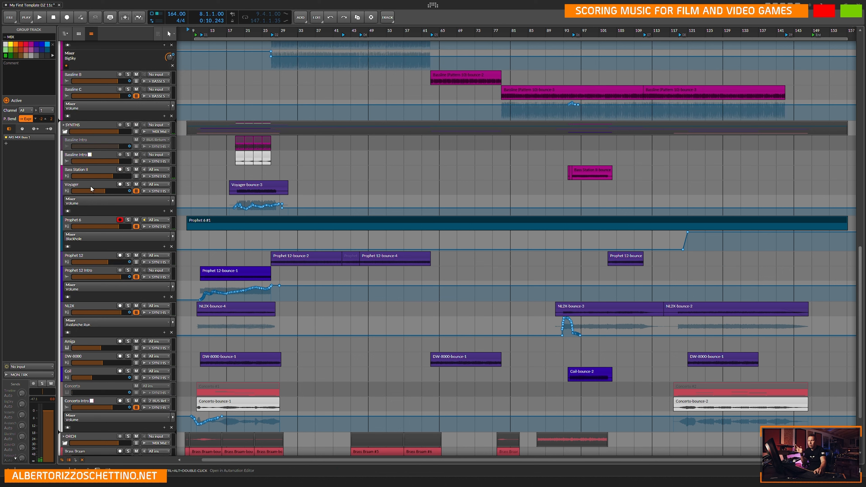
click(97, 166)
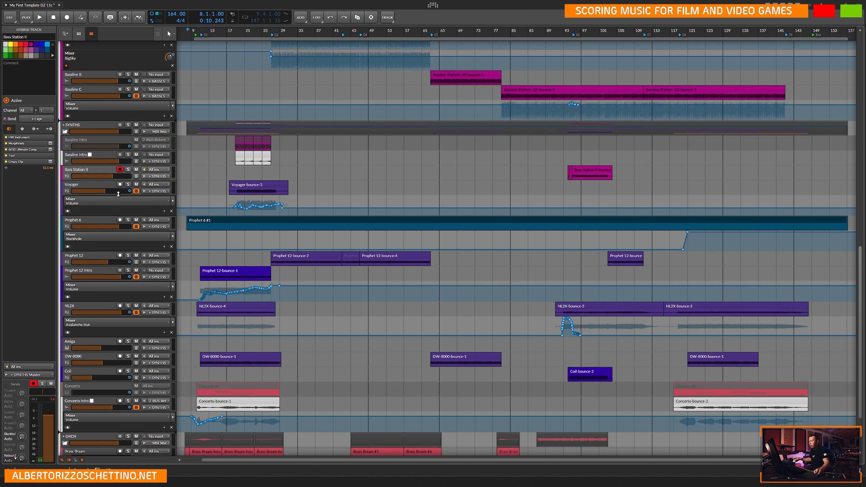
double_click(91, 170)
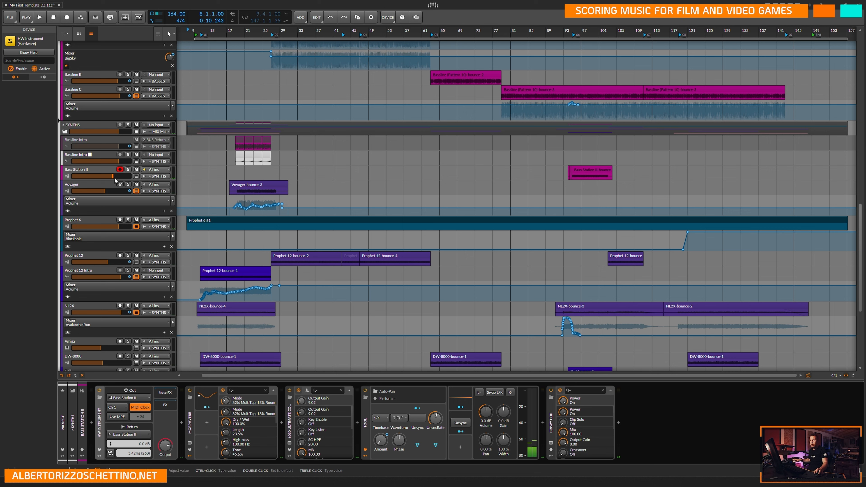
click(94, 169)
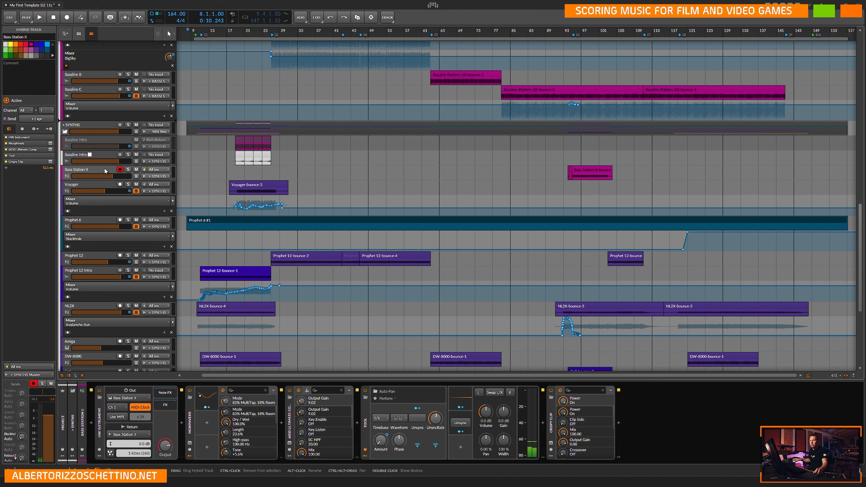
Solo the Bass Station II track and play it from bar 97.
click(582, 159)
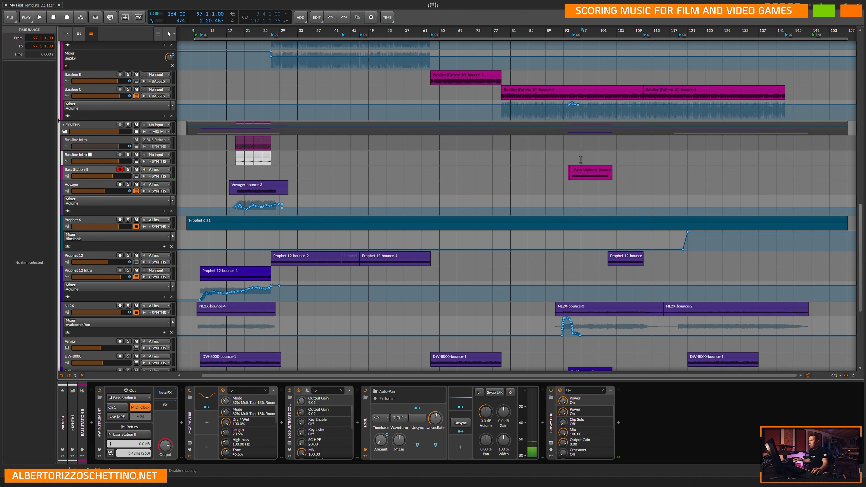
key(s)
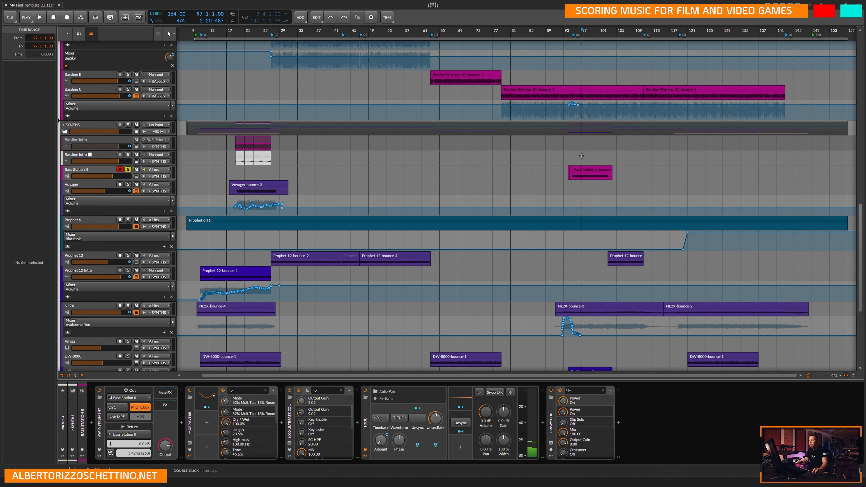
key(space)
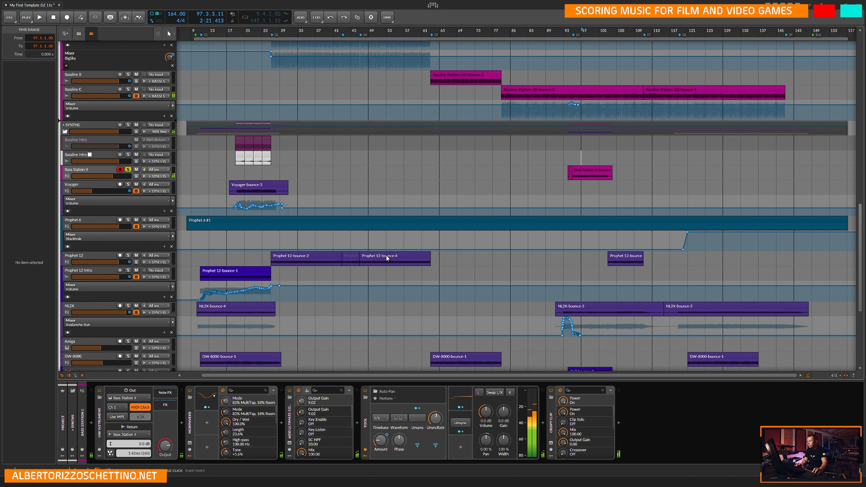
Raise the MON TRK track volume to about -0.2 dB and play briefly from bar 97.
scroll(318, 288, down, 5)
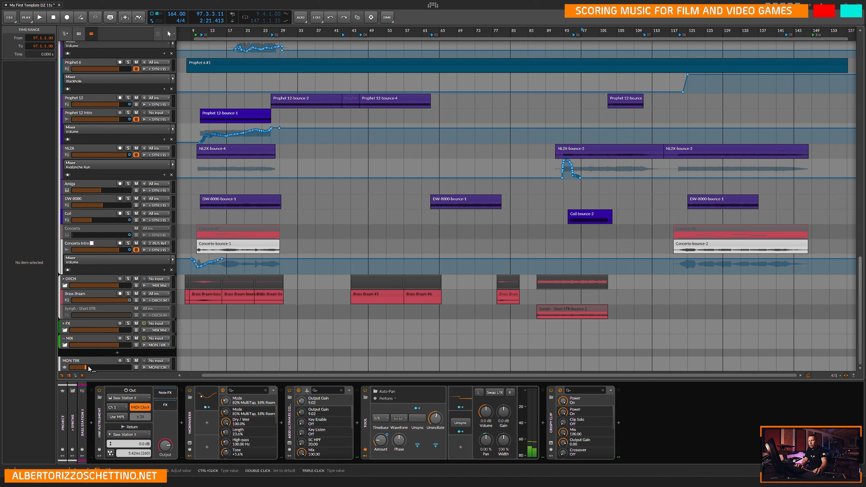
drag(111, 367, 118, 367)
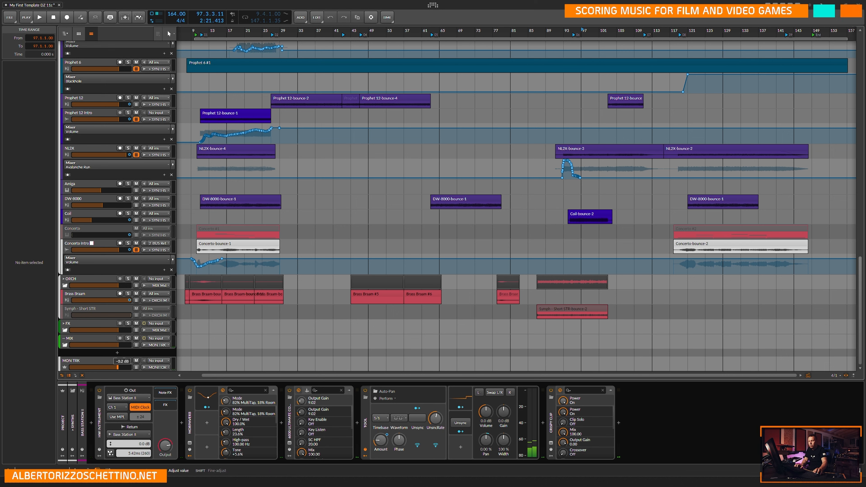
key(space)
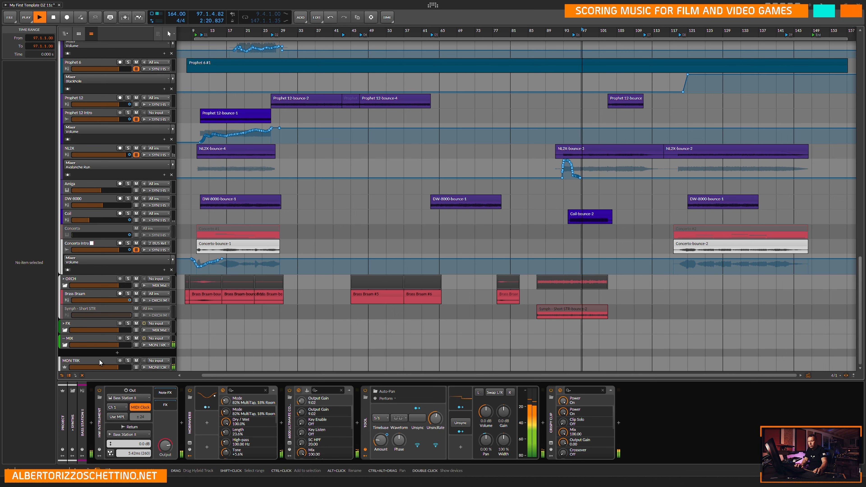
key(space)
Enable the TO STREAM and TOOL devices on the MON TRK track and start playback.
click(98, 359)
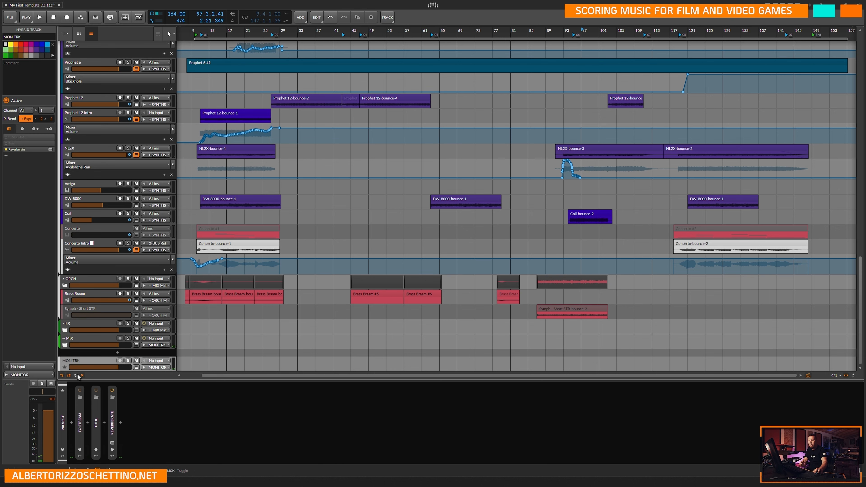
click(80, 391)
click(95, 391)
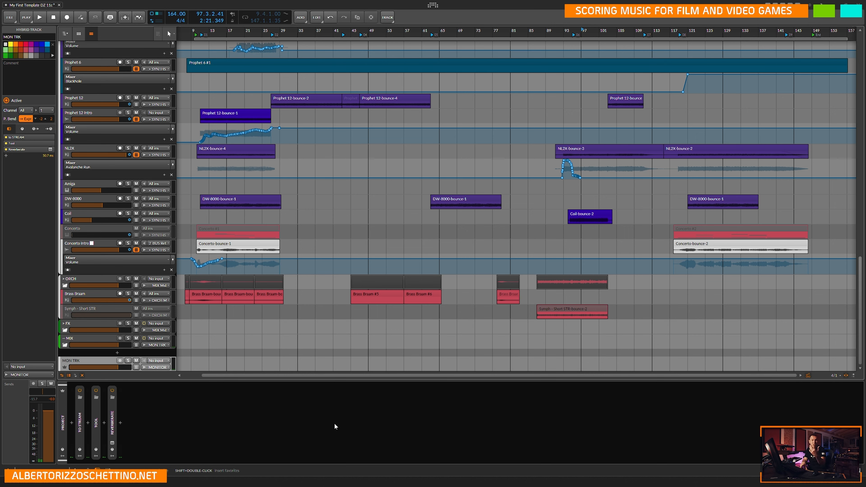
key(space)
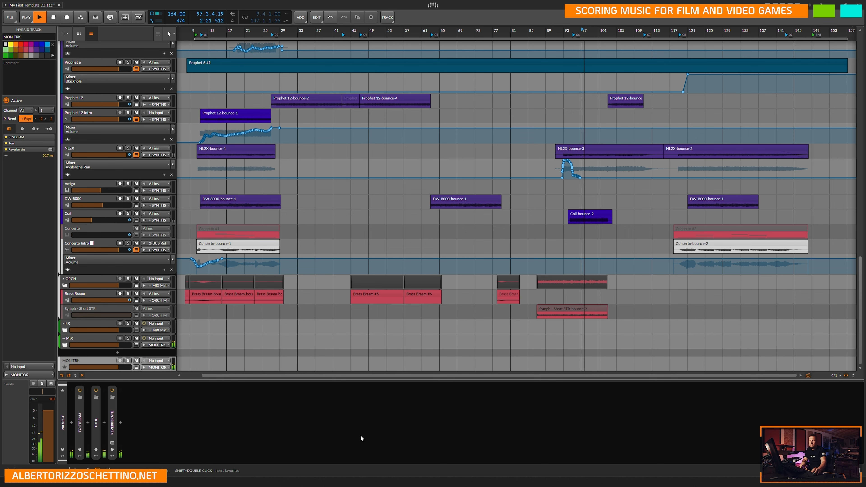
scroll(568, 309, up, 5)
scroll(516, 221, down, 3)
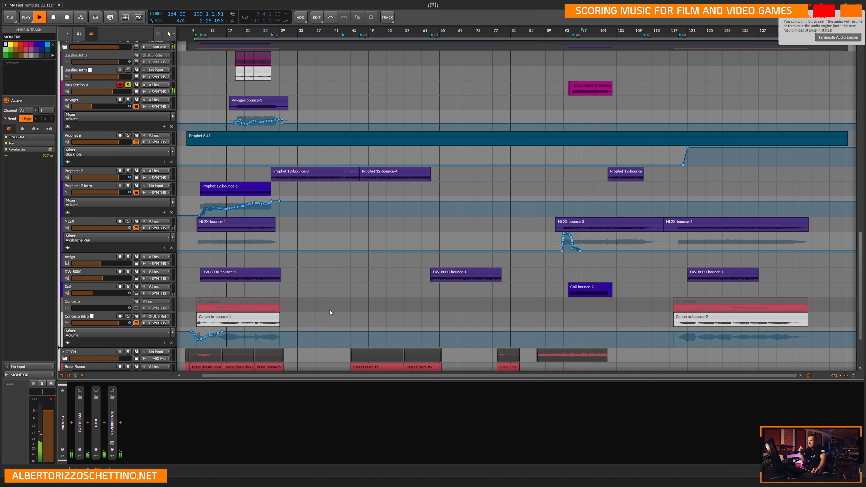
key(super)
text(usb)
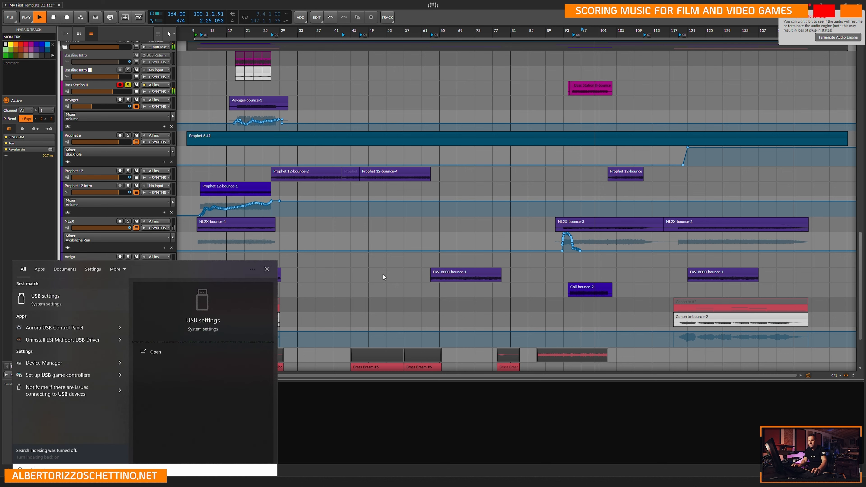
click(381, 439)
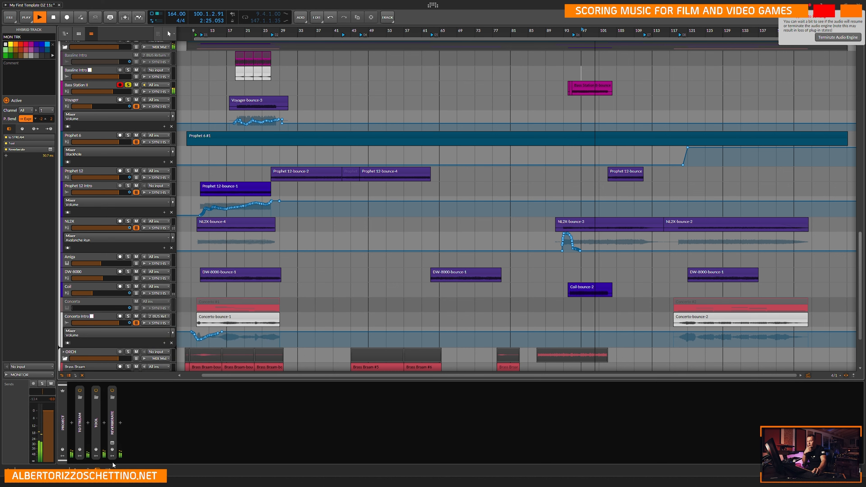
Switch to the desktop, show its icons, open USB Device Tree Viewer and hide the icons again.
key(super+d)
right_click(538, 209)
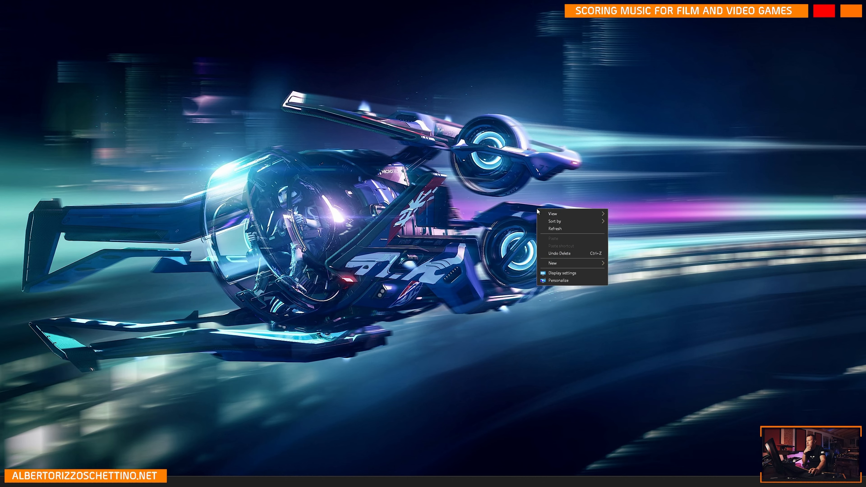
mouse_move(570, 218)
click(636, 256)
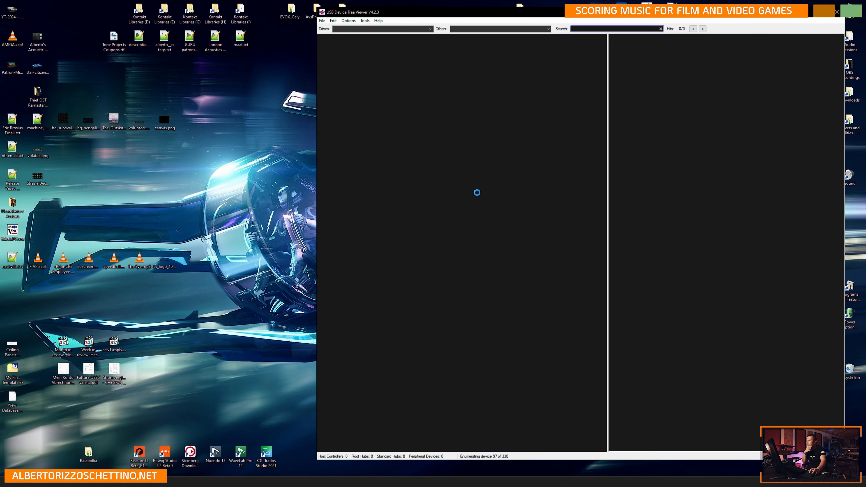
right_click(247, 186)
mouse_move(273, 190)
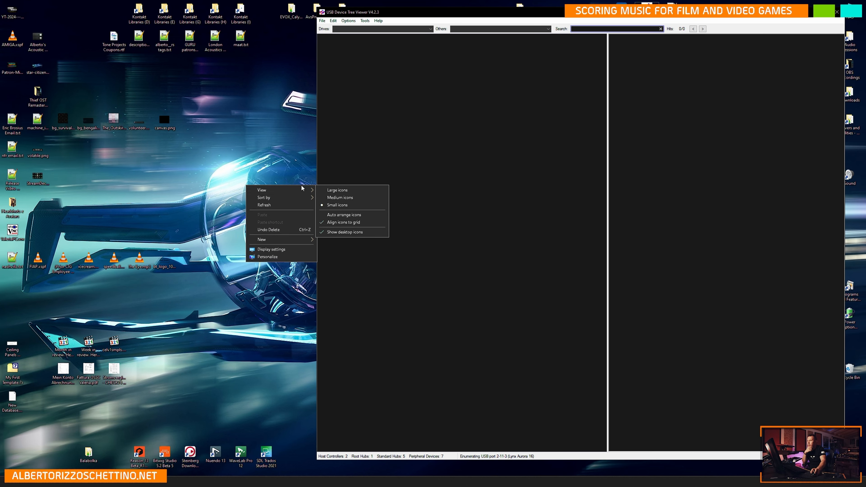
click(348, 232)
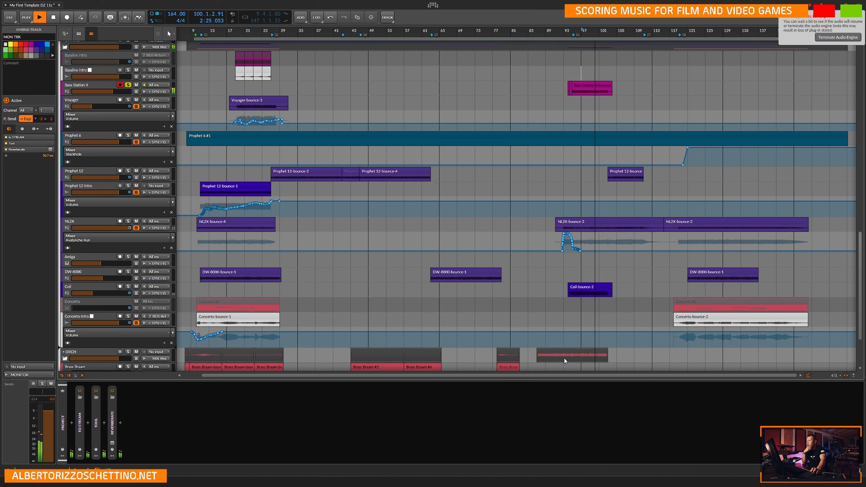
Switch back to Bitwig Studio, set the play position to bar 113 and activate the audio engine.
mouse_move(487, 482)
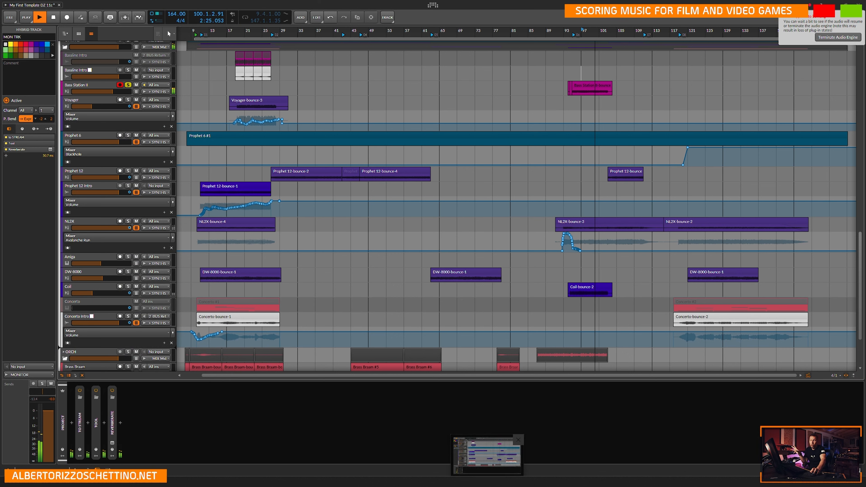
double_click(653, 28)
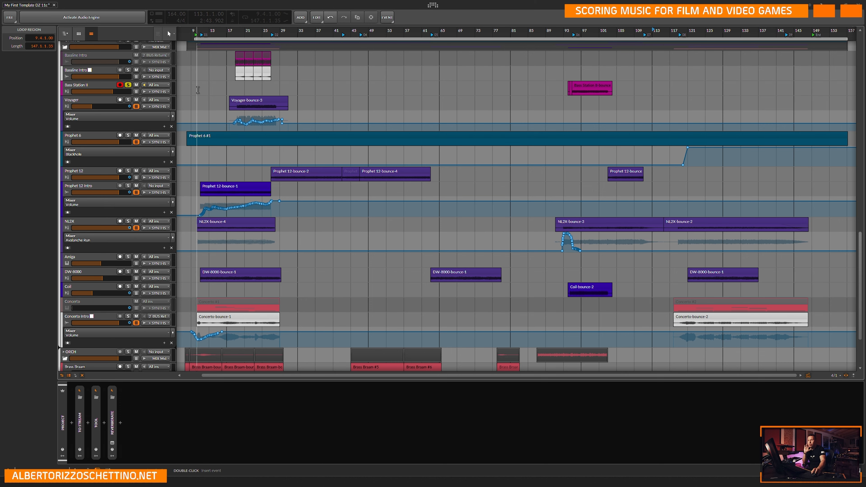
scroll(271, 149, up, 3)
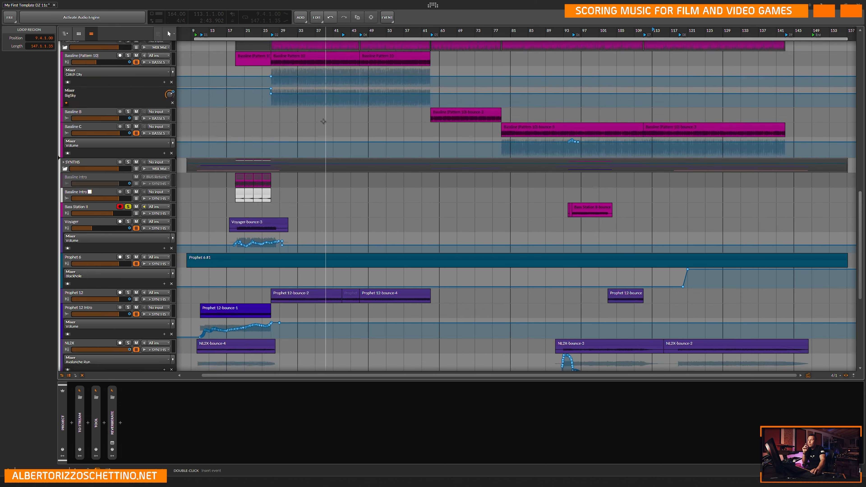
scroll(272, 149, down, 5)
scroll(271, 150, up, 1)
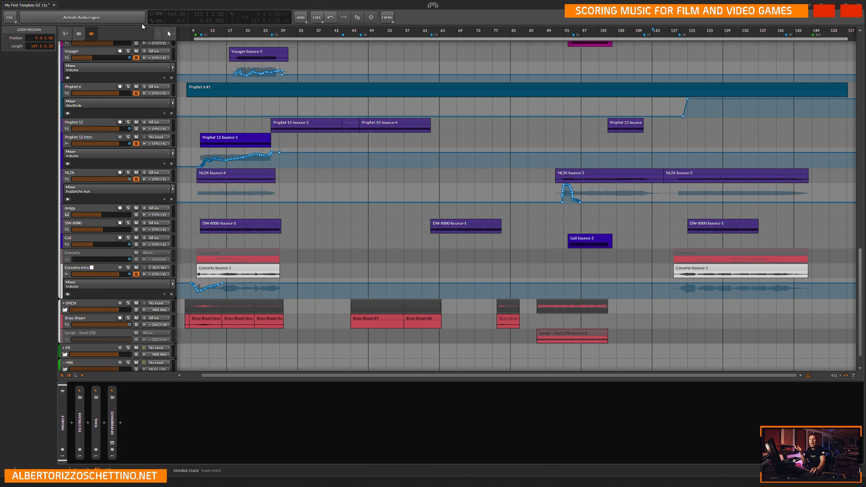
click(102, 18)
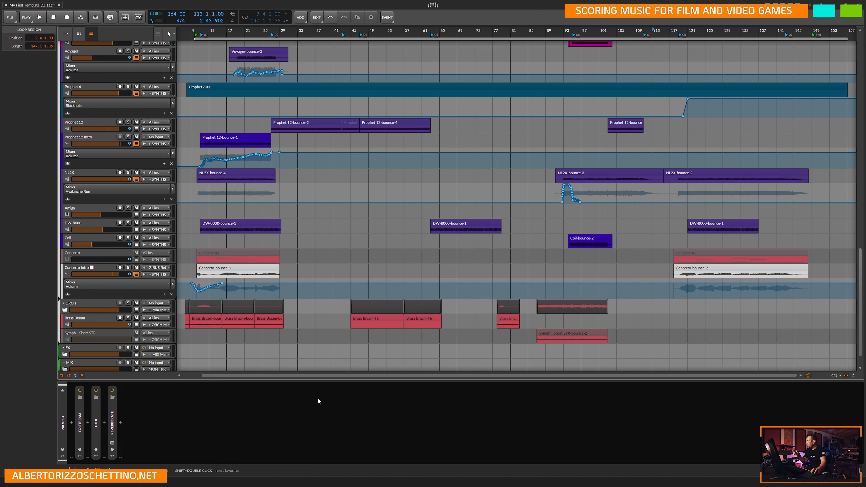
Play the soloed Bass Station II track briefly from bar 97 and view the devices of the Prophet 12 and NL2X tracks.
scroll(586, 128, up, 3)
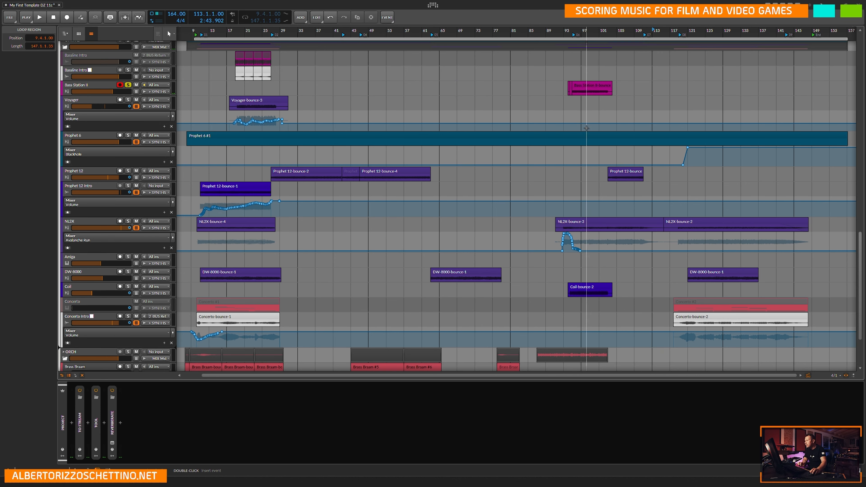
click(584, 128)
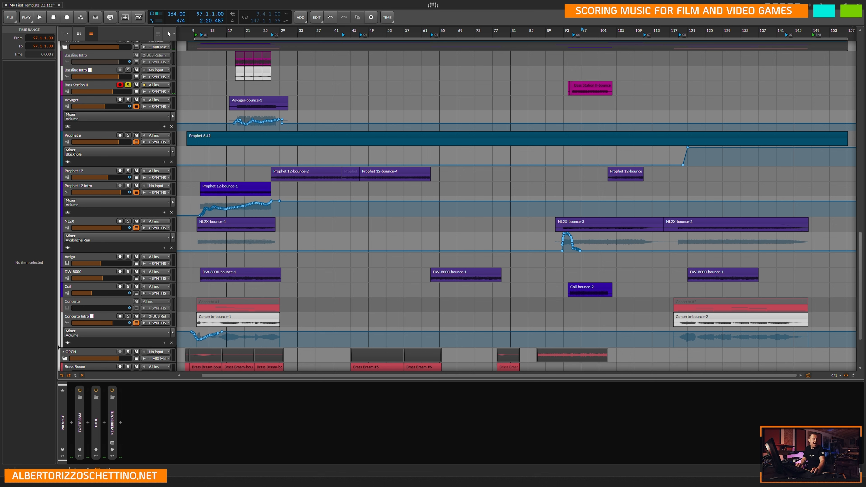
key(space)
key(space)
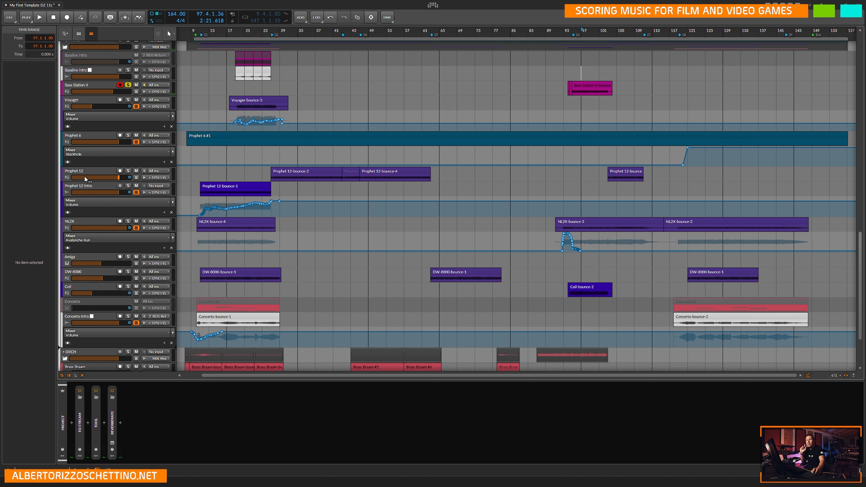
click(91, 171)
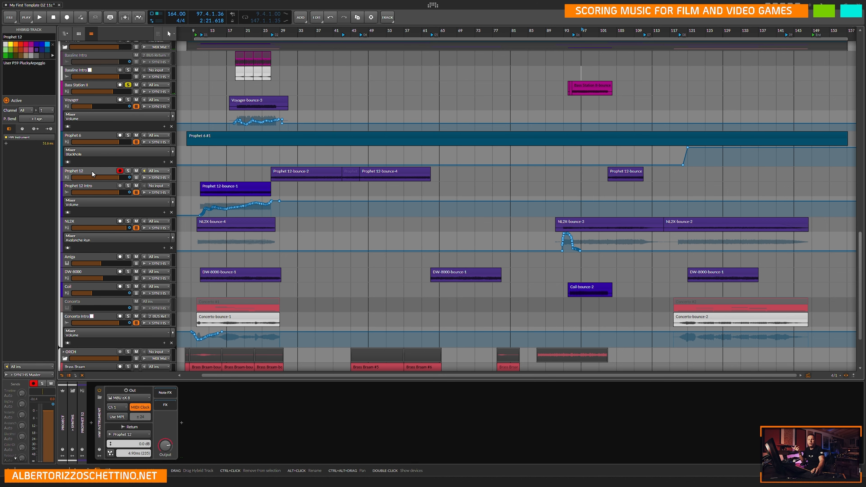
click(96, 220)
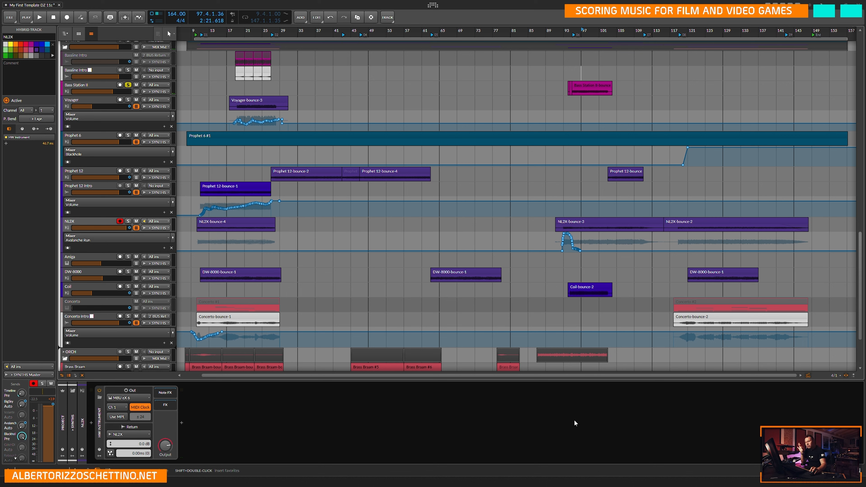
Switch to USB Device Tree Viewer and try to safely remove the ESI M8U eX device under the VIA Labs USB 3.0 hub.
mouse_move(596, 482)
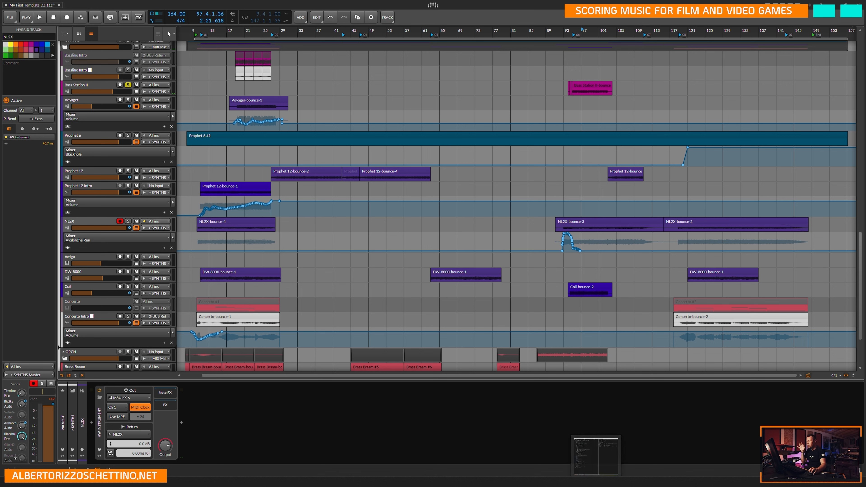
click(596, 455)
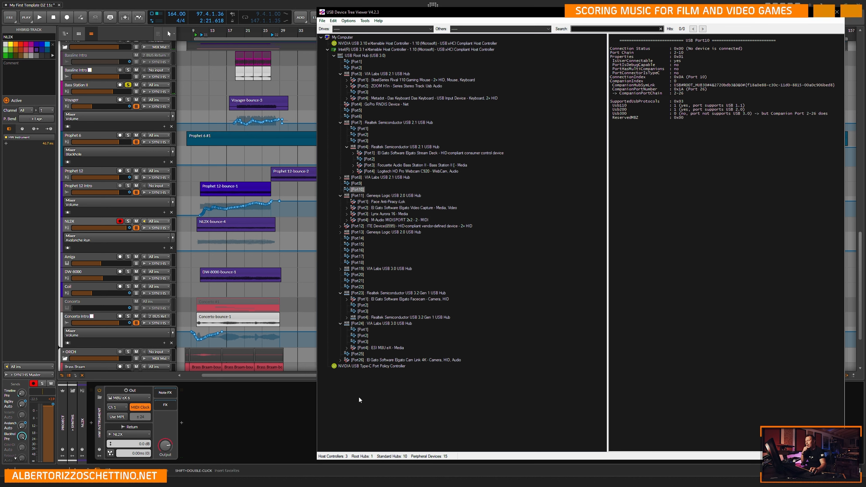
right_click(386, 346)
click(404, 351)
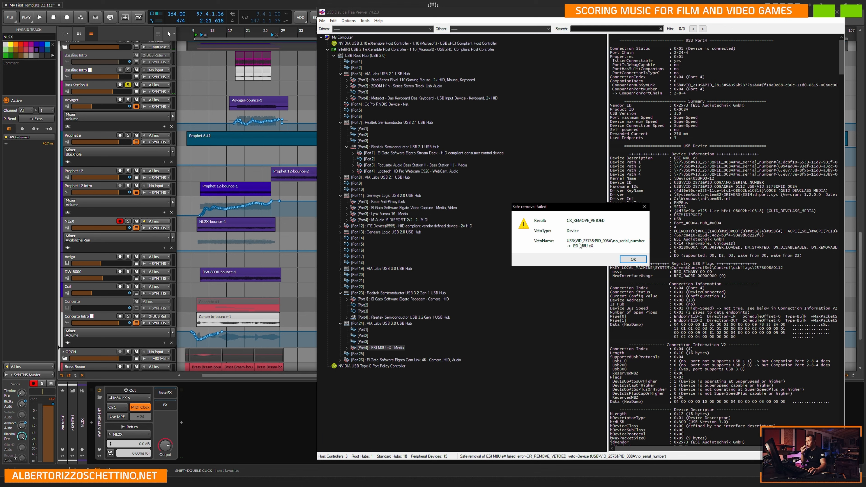
Dismiss the failed-removal message, restart the ESI M8U eX device and switch back to the NL2X track in Bitwig Studio.
click(633, 259)
right_click(386, 347)
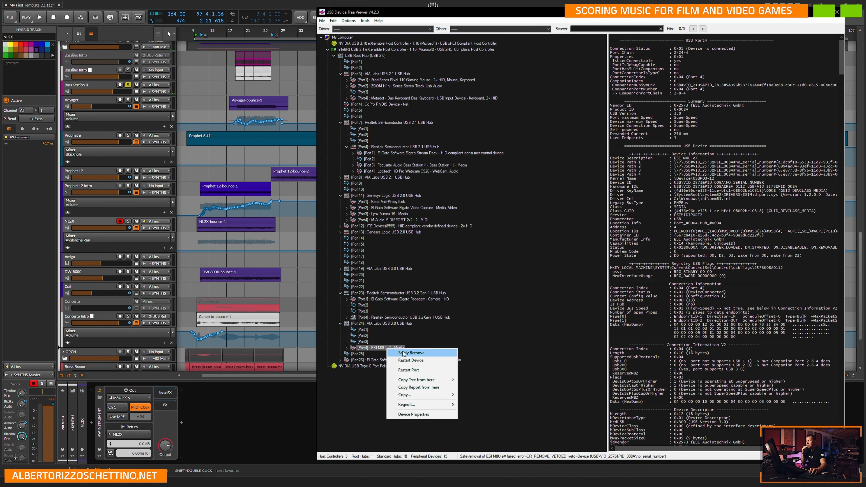
click(411, 361)
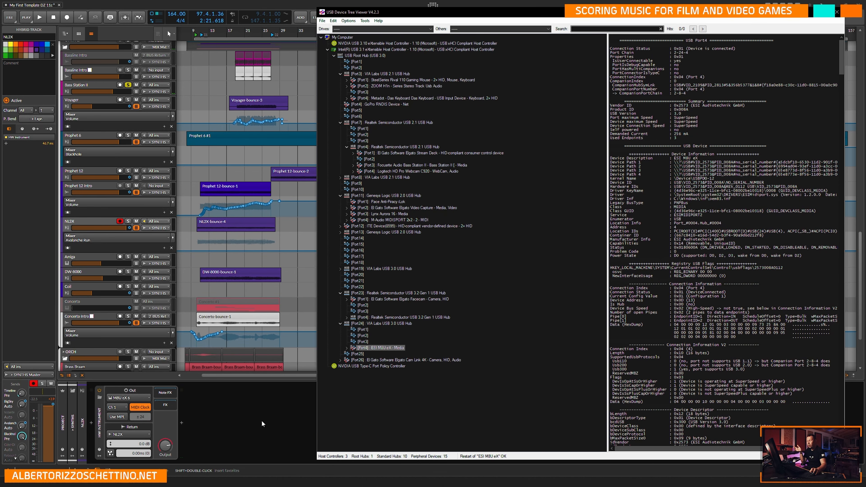
click(265, 406)
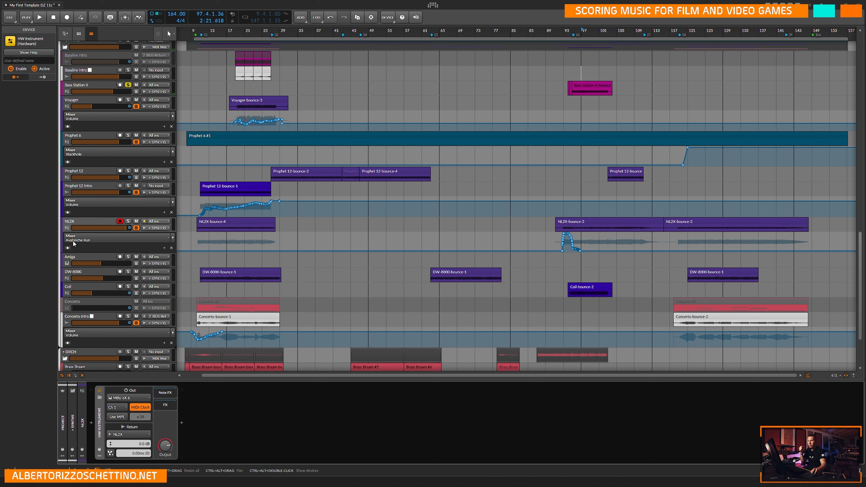
click(85, 220)
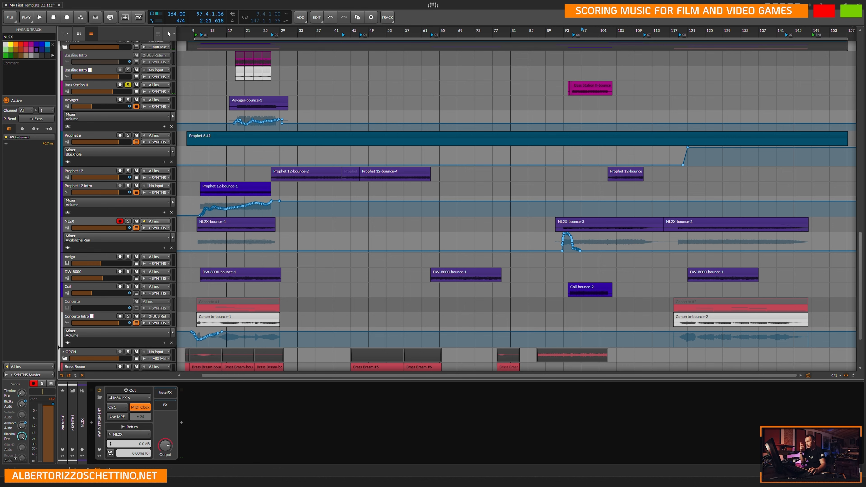
Switch to USB Device Tree Viewer, try to safely remove the ESI M8U eX again, and restart its port.
key(alt+Tab)
right_click(381, 350)
click(405, 354)
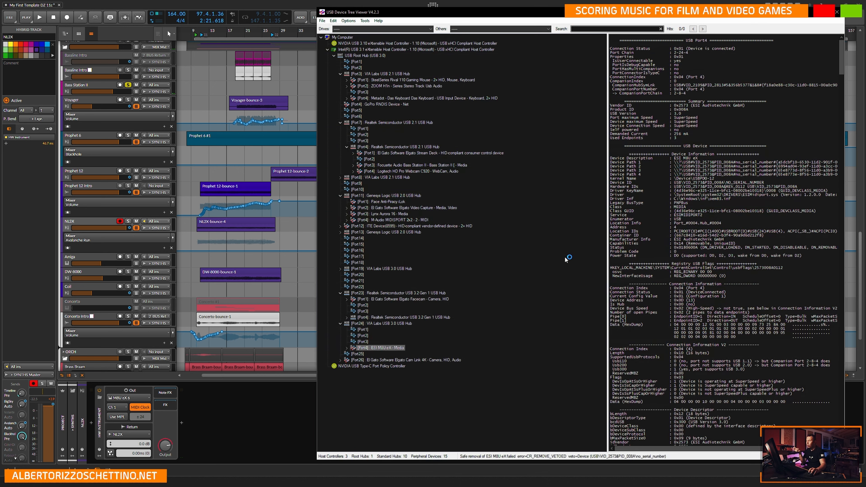
click(626, 263)
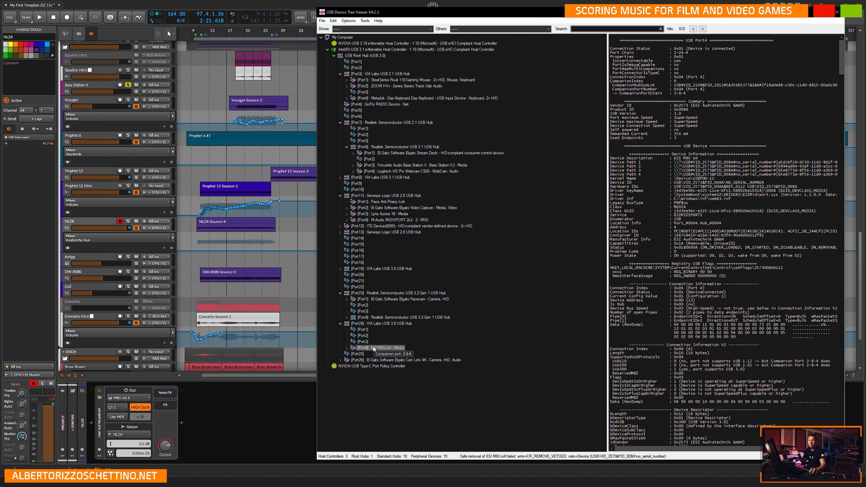
right_click(383, 348)
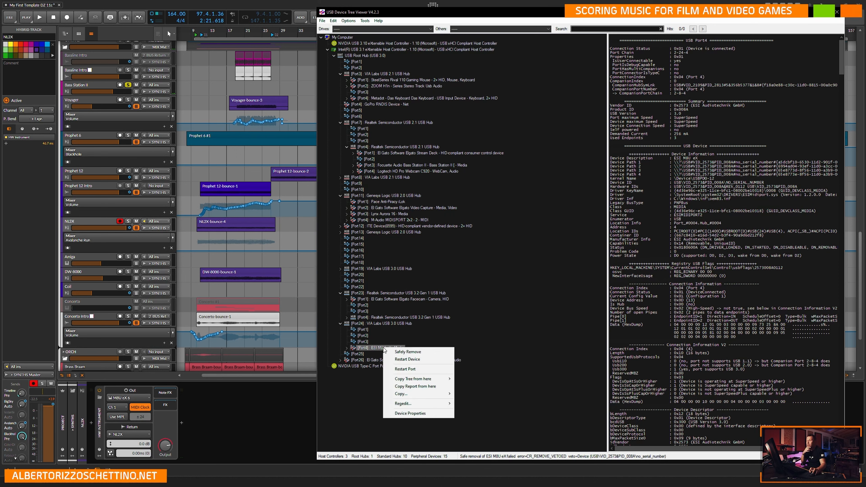
click(408, 370)
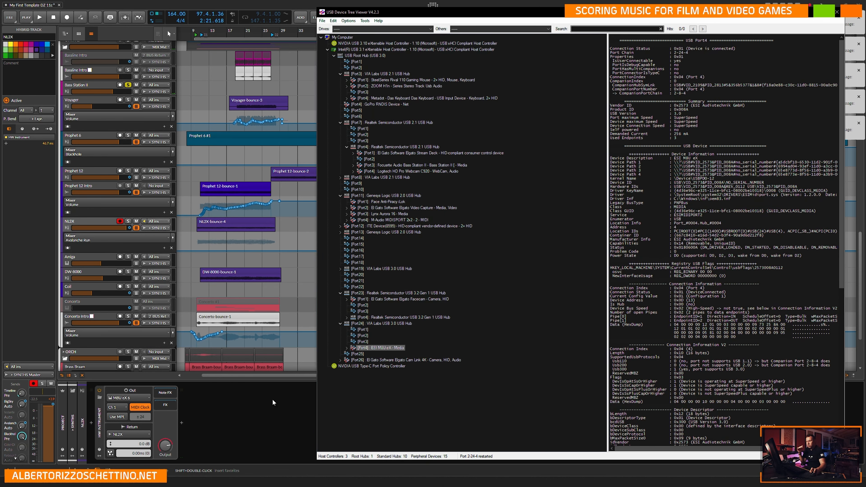
Switch back to Bitwig Studio, close the MIDI output error notifications and view the NL2X and Prophet 12 tracks' devices.
click(272, 399)
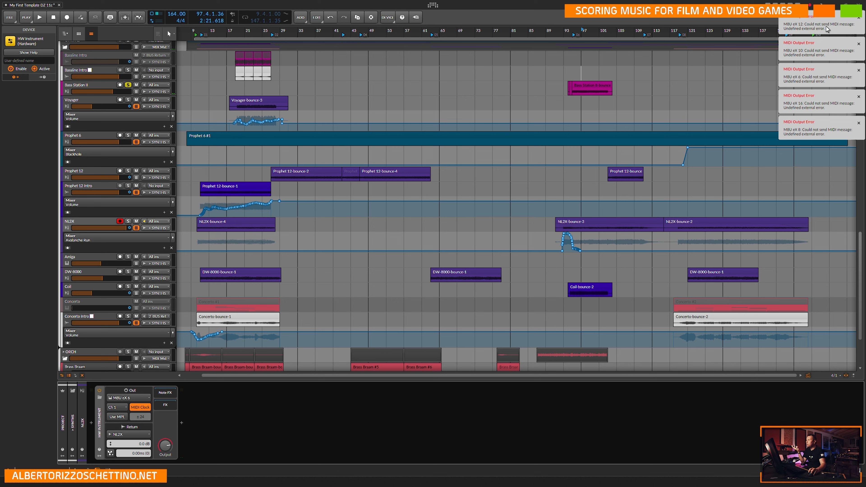
click(859, 18)
click(859, 18)
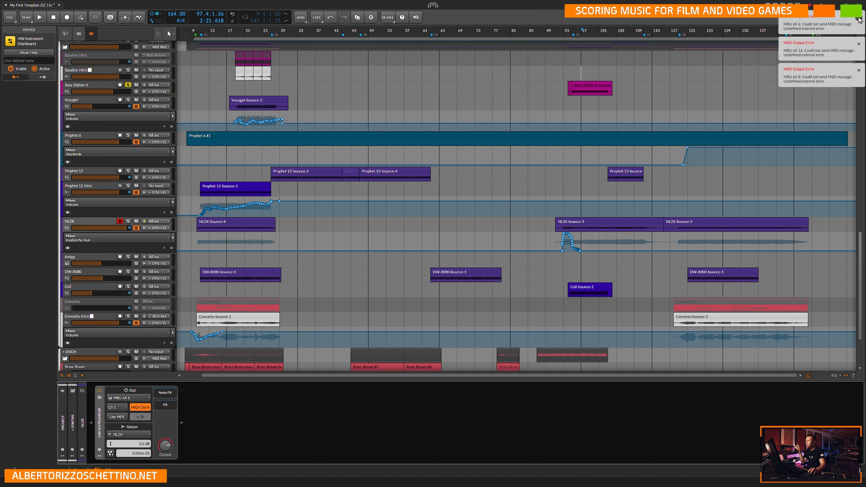
click(859, 18)
click(859, 18)
click(859, 19)
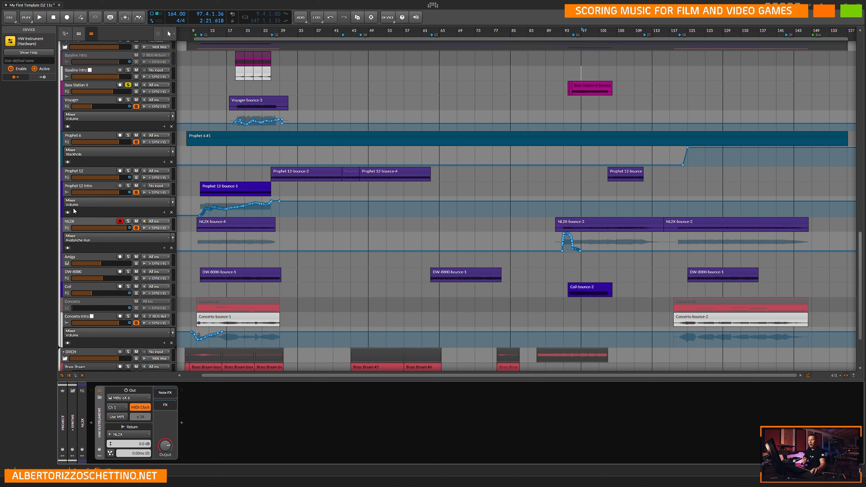
click(94, 226)
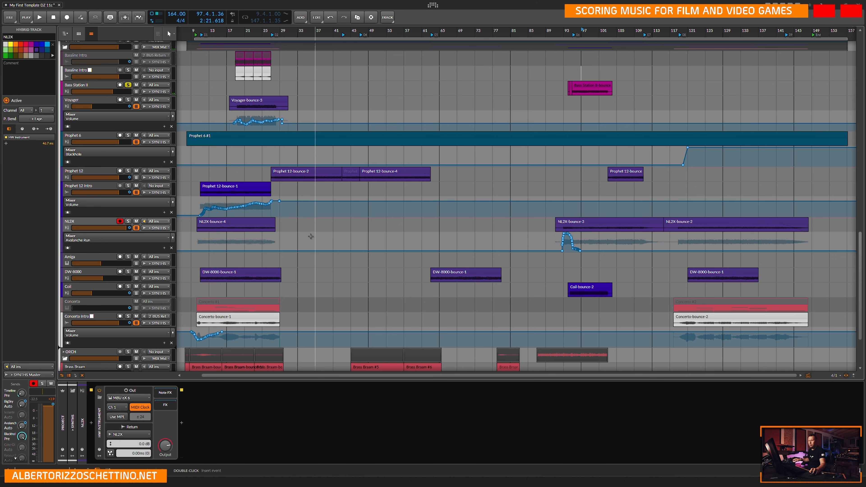
click(90, 170)
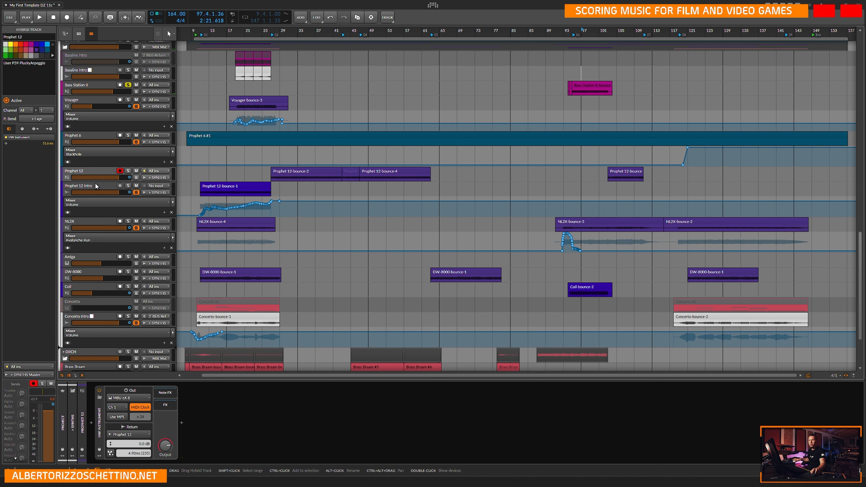
Switch to USB Device Tree Viewer, restart the ESI M8U eX device once more and return to Bitwig Studio.
click(389, 481)
click(273, 442)
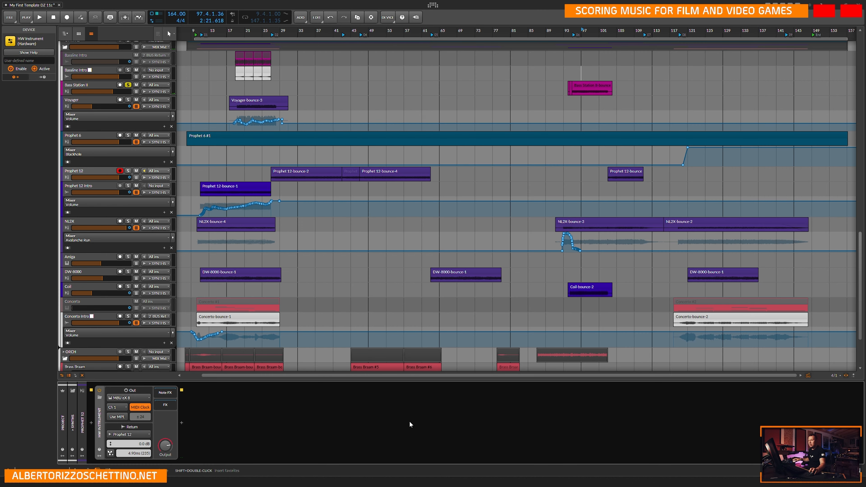
click(584, 478)
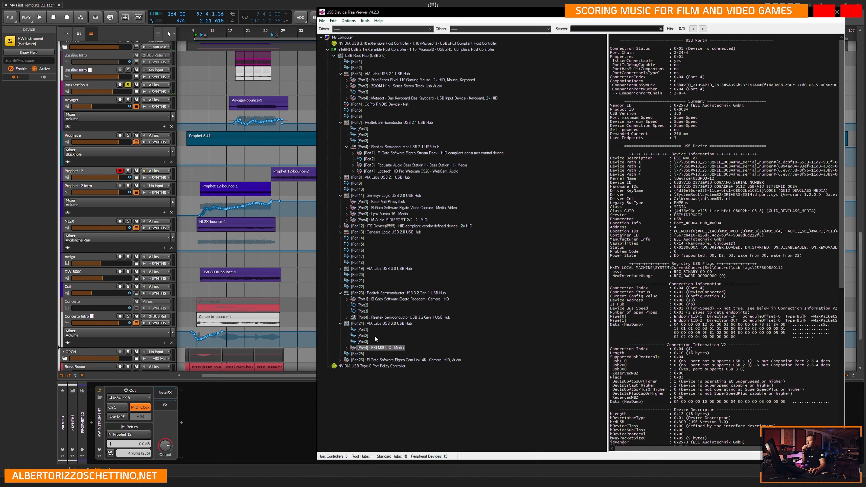
right_click(381, 349)
click(406, 361)
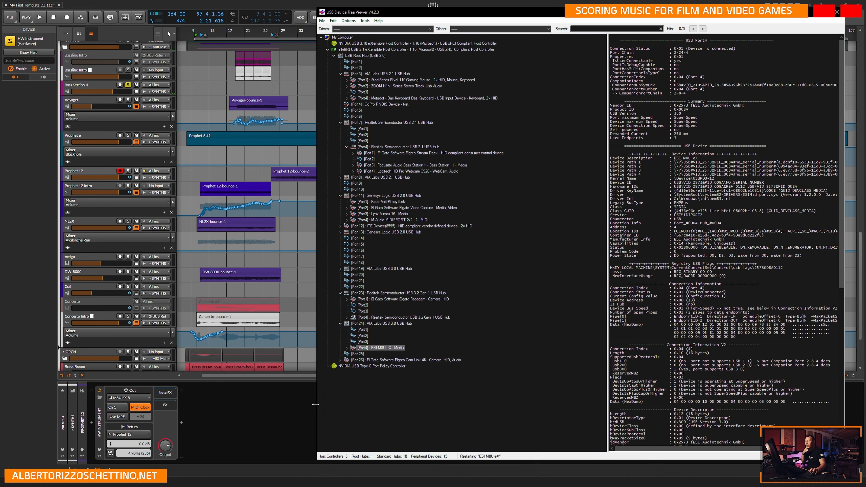
click(300, 398)
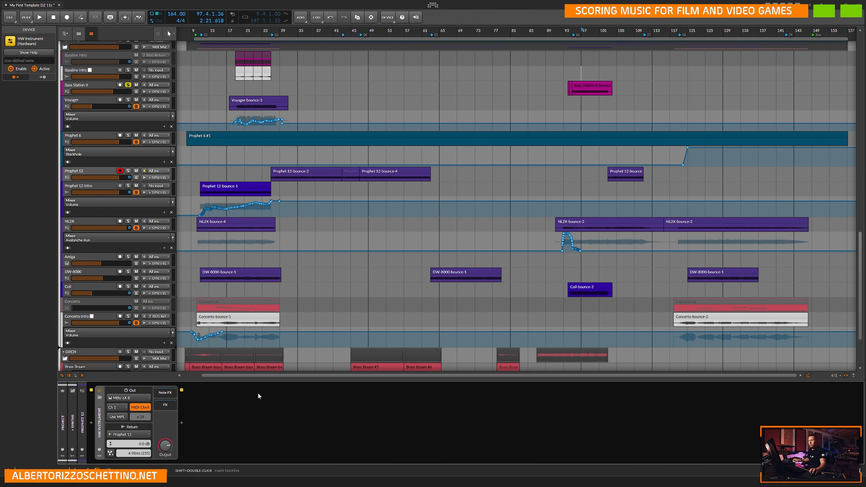
View the devices of the Coil, Bass Station II and NL2X tracks in turn.
click(83, 276)
click(82, 284)
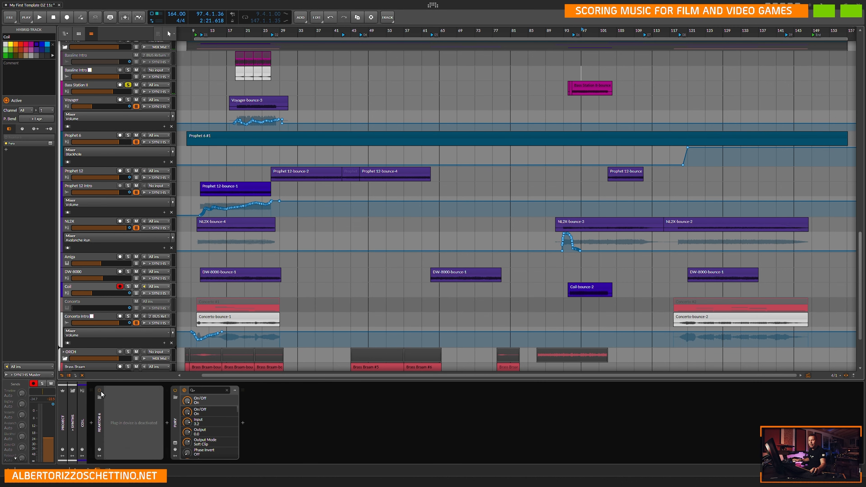
click(91, 86)
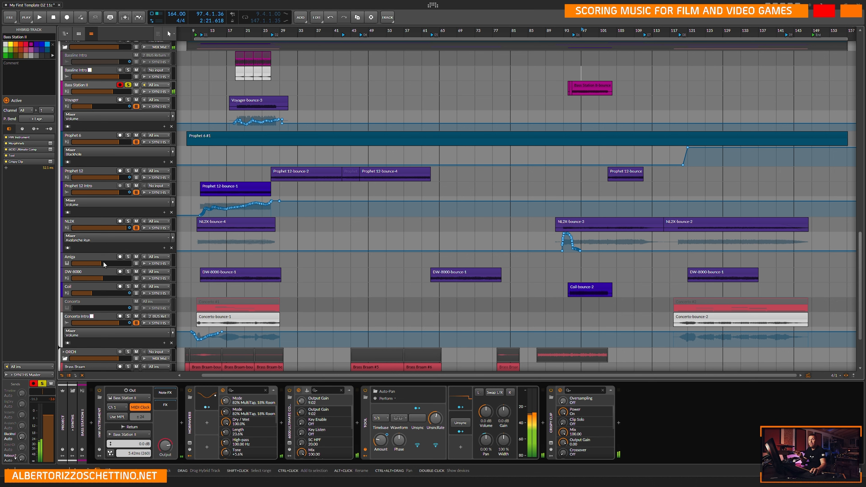
click(95, 221)
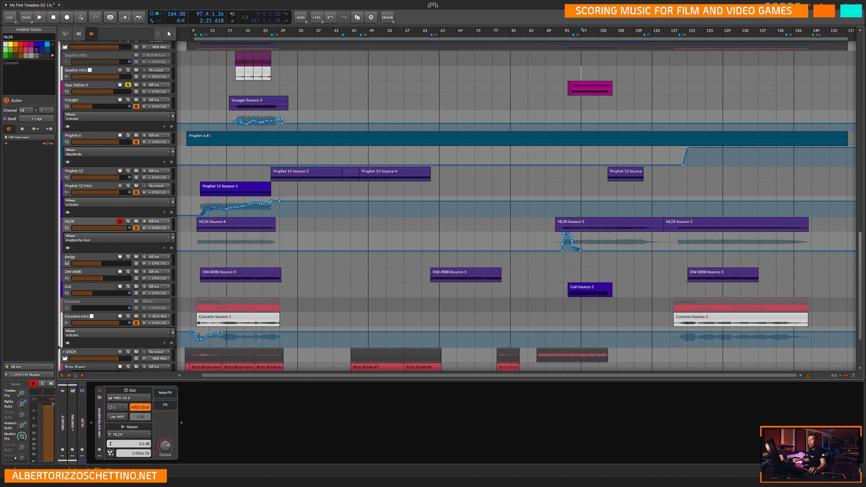
Review the Controllers and Synchronization settings for the M8U eX MIDI ports, then close the settings.
click(409, 415)
key(ctrl+comma)
click(315, 105)
click(315, 93)
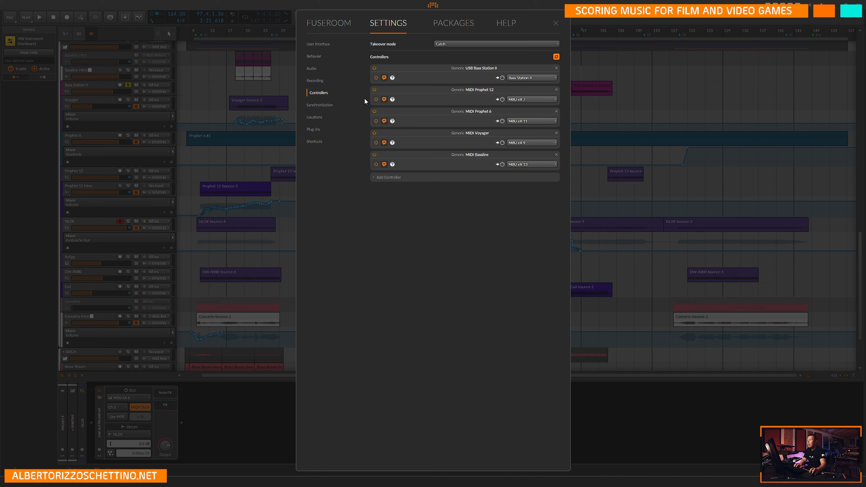
click(314, 82)
click(316, 105)
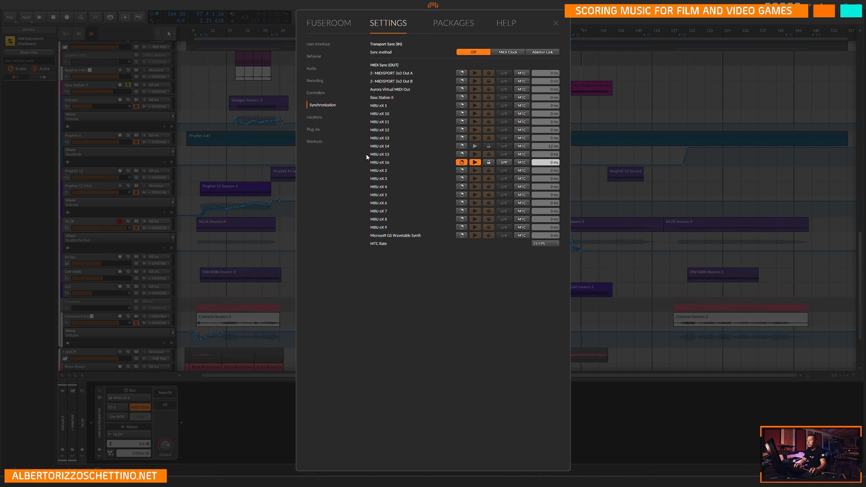
click(556, 23)
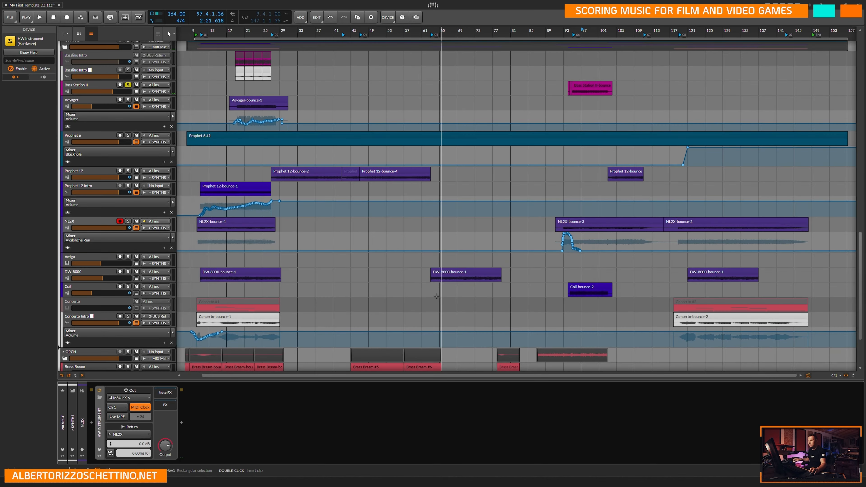
Switch to USB Device Tree Viewer, expand the ESI M8U eX device to examine its MIDI ports and return to Bitwig Studio.
key(alt+Tab)
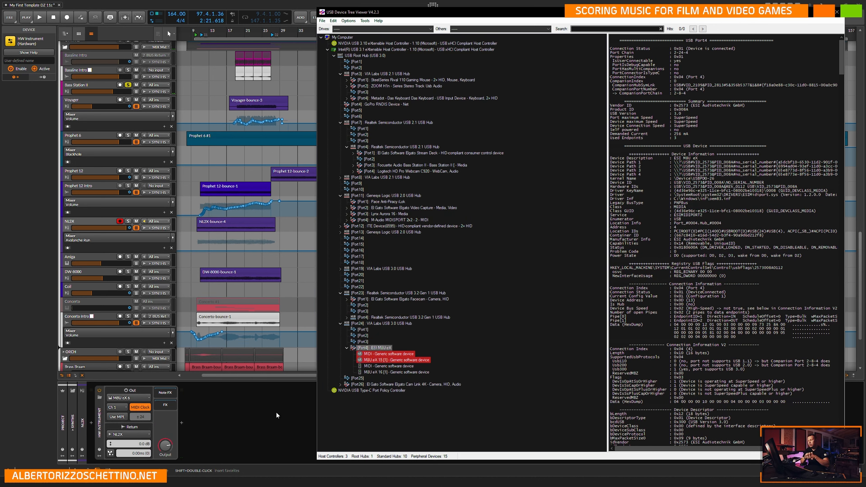
click(293, 403)
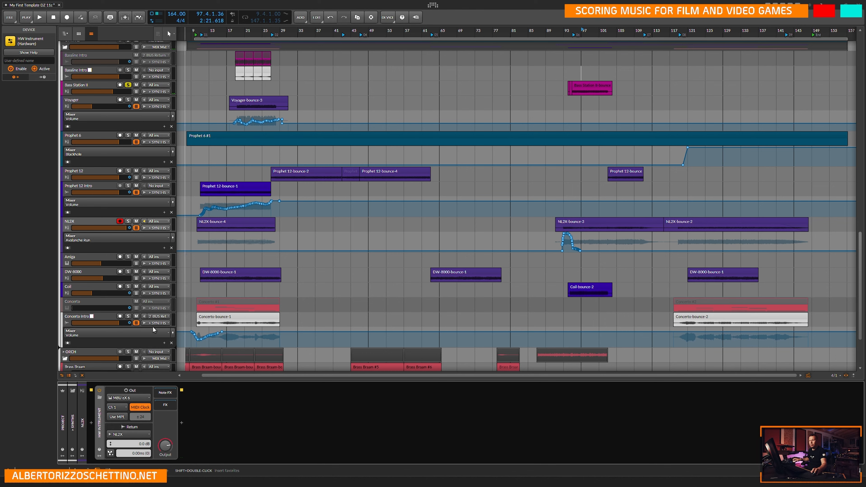
click(98, 235)
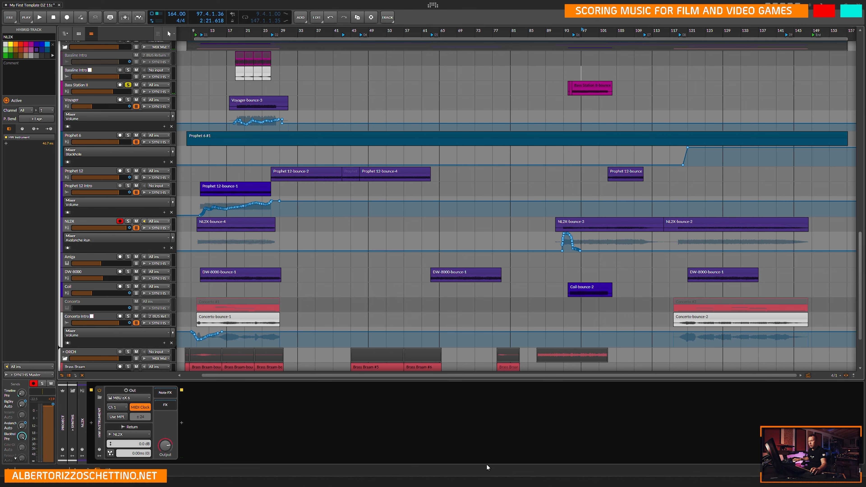
click(499, 480)
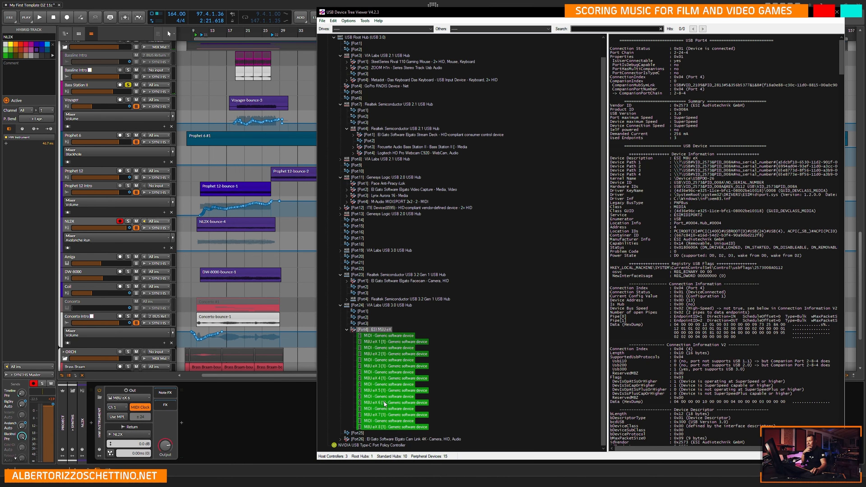
scroll(375, 406, down, 2)
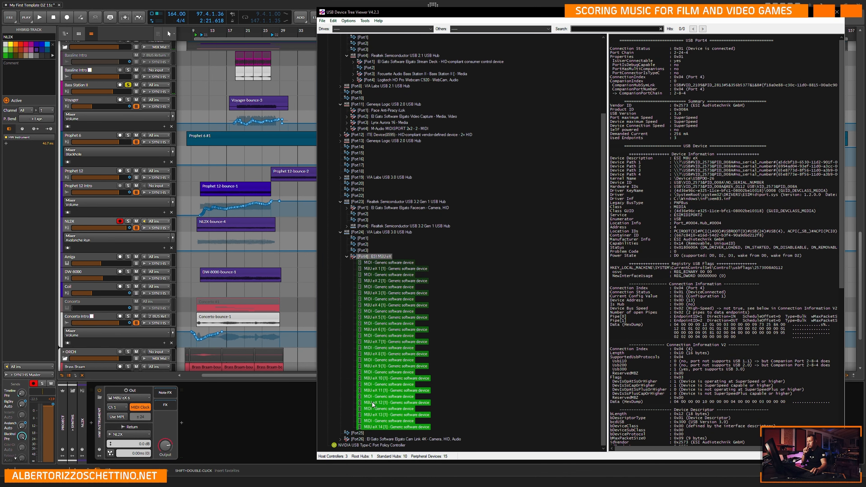
click(274, 402)
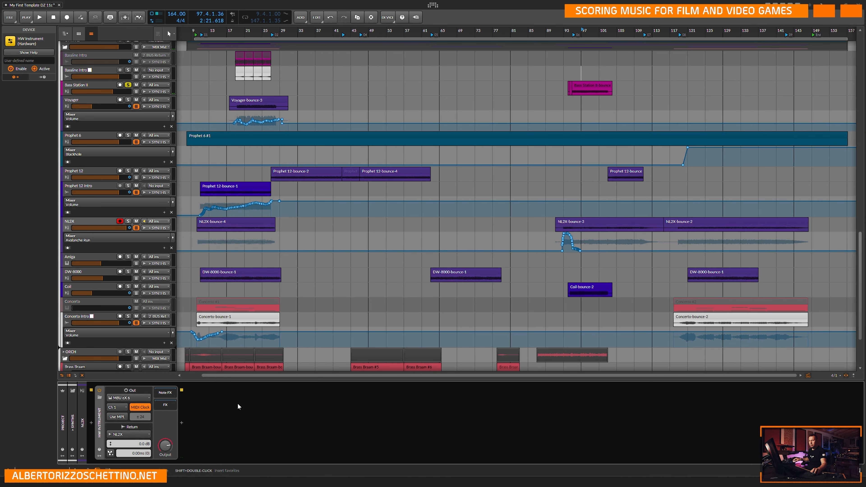
View the devices of the Prophet 12, ReDrum MonoM and P12 Kicks tracks in turn.
click(82, 171)
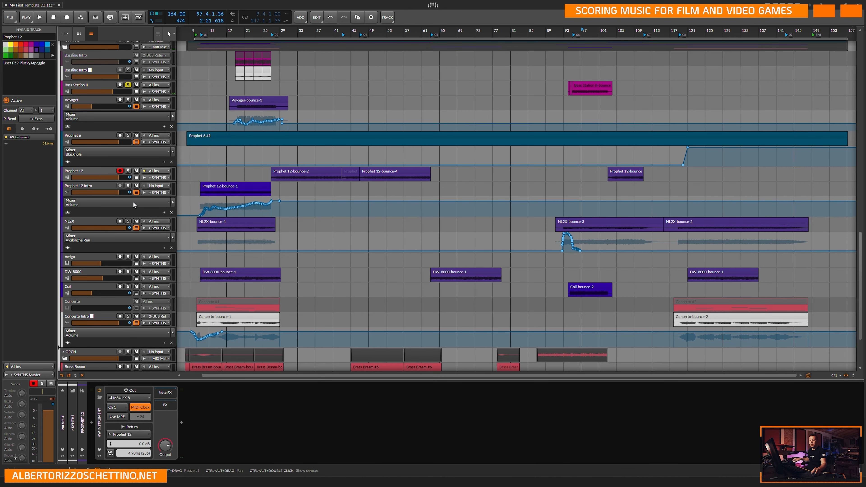
scroll(78, 105, up, 3)
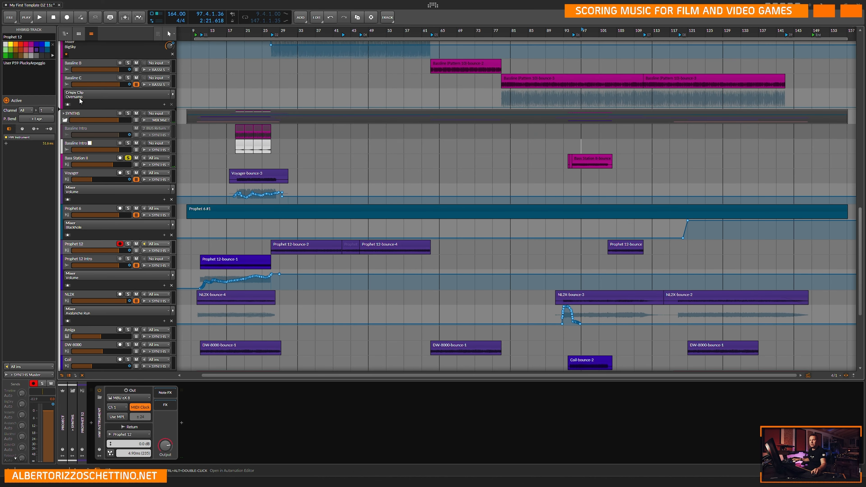
scroll(82, 99, up, 6)
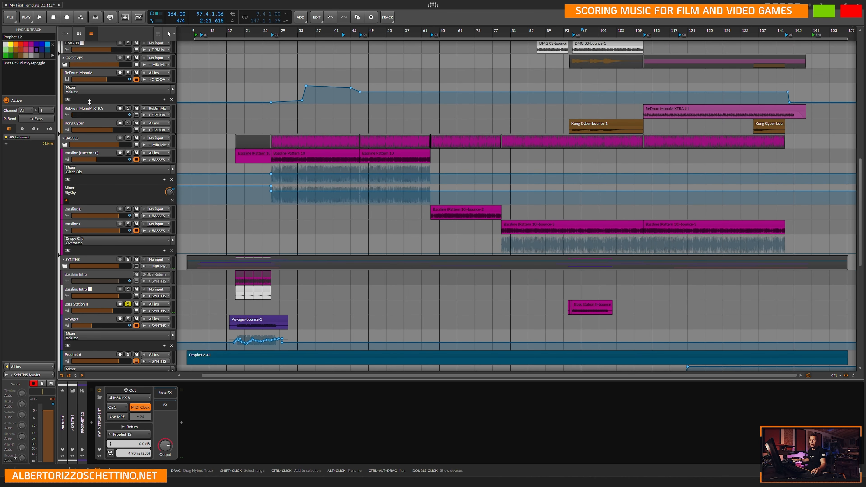
scroll(89, 102, up, 3)
click(92, 145)
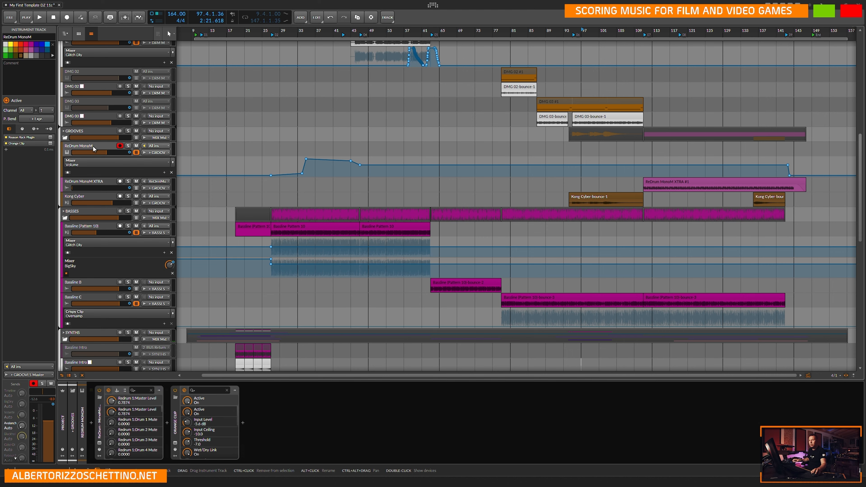
scroll(96, 145, up, 5)
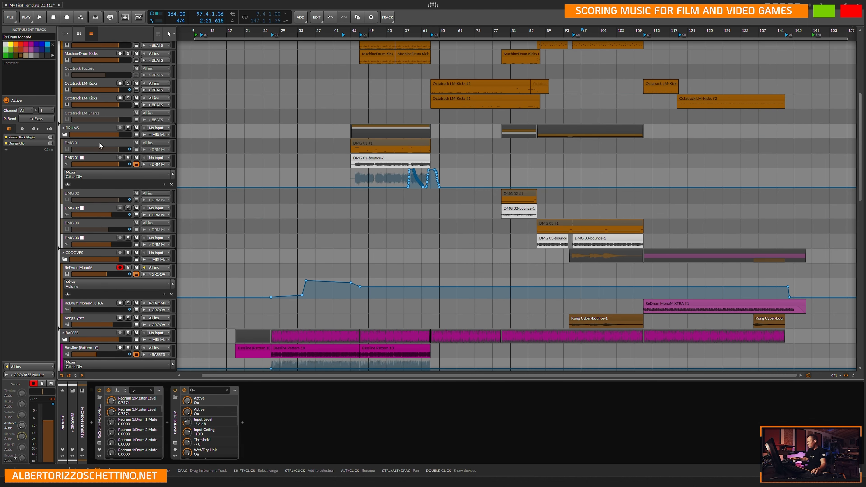
scroll(102, 141, up, 5)
click(90, 85)
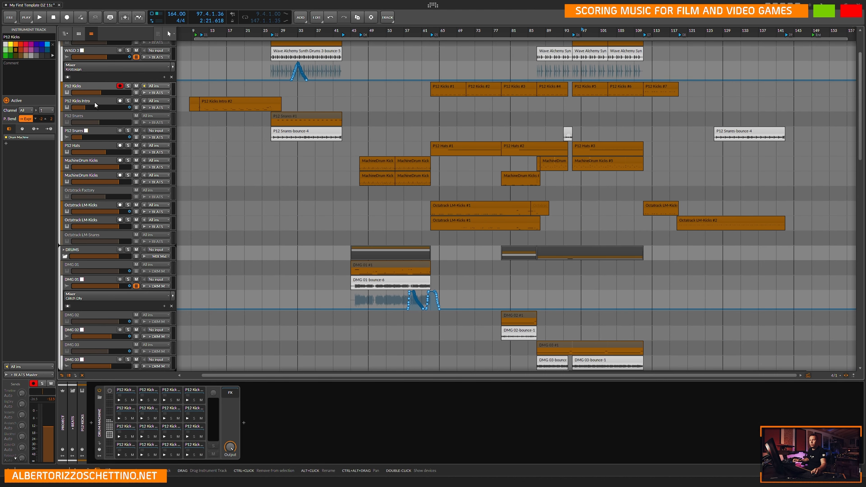
View the devices of the P12 Kicks Intro and MON TRK tracks in turn.
scroll(94, 102, up, 2)
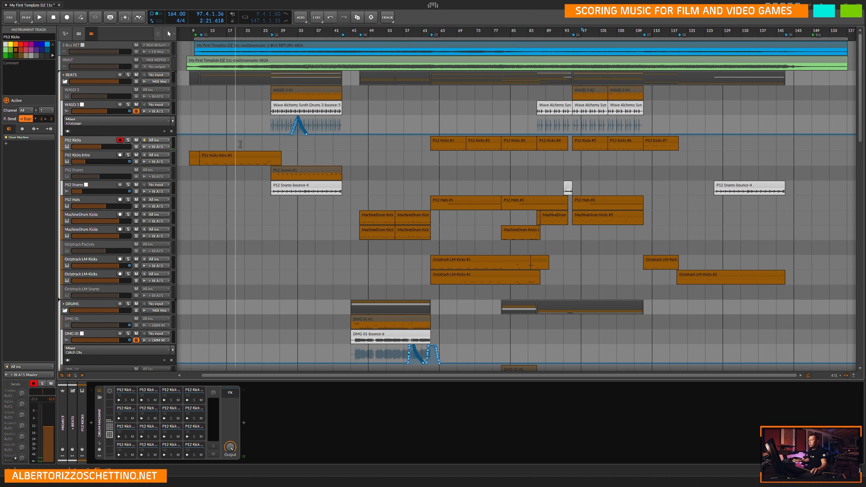
click(111, 157)
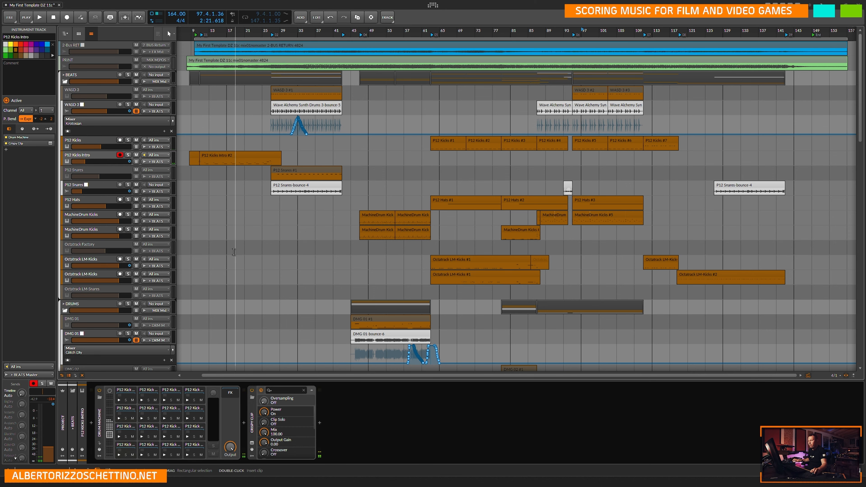
scroll(99, 265, down, 15)
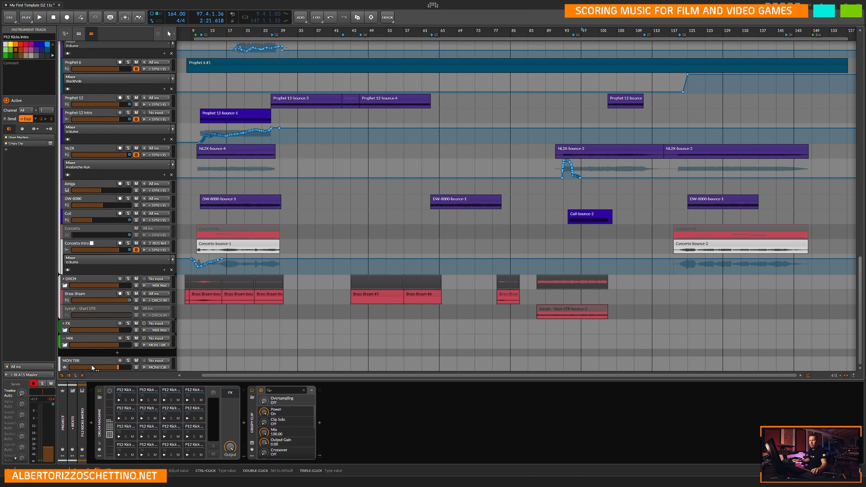
click(102, 360)
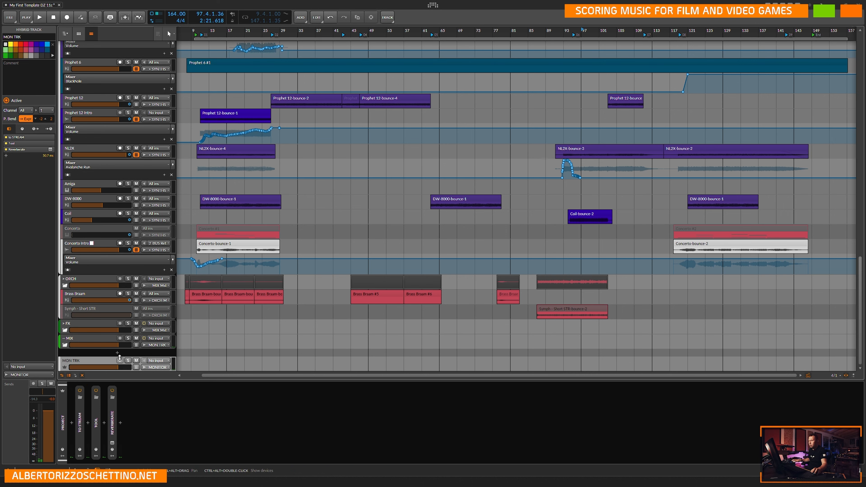
scroll(501, 184, up, 4)
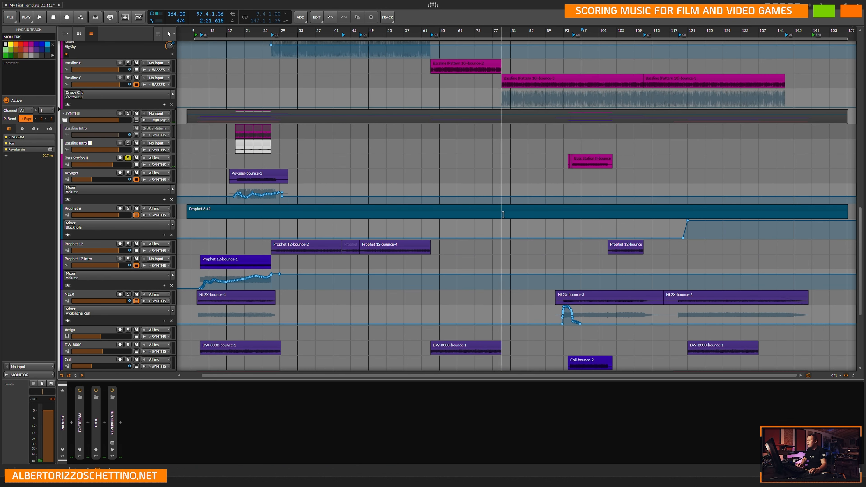
Place the play position at 97.1.1.00 and display the devices of the P12 Kicks track.
click(581, 146)
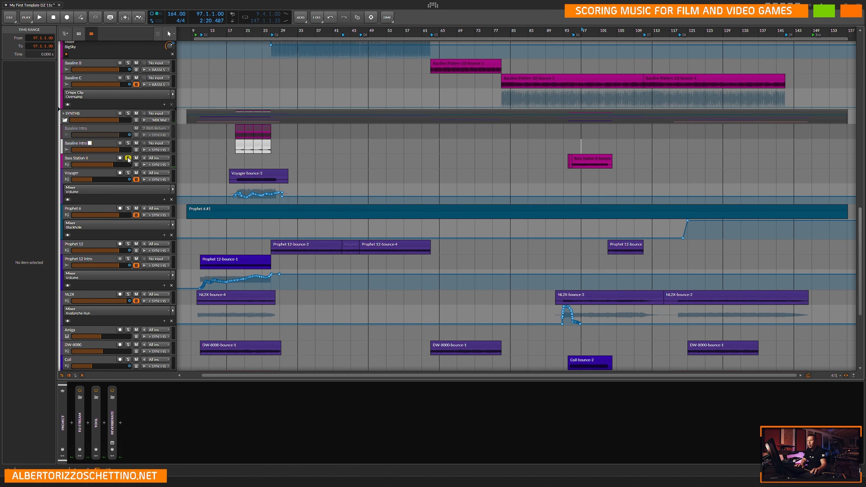
scroll(82, 196, up, 5)
scroll(82, 197, up, 3)
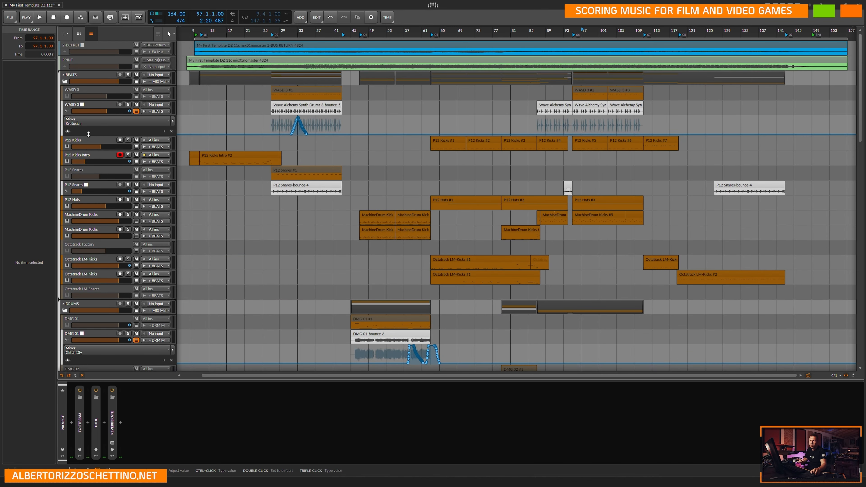
click(93, 139)
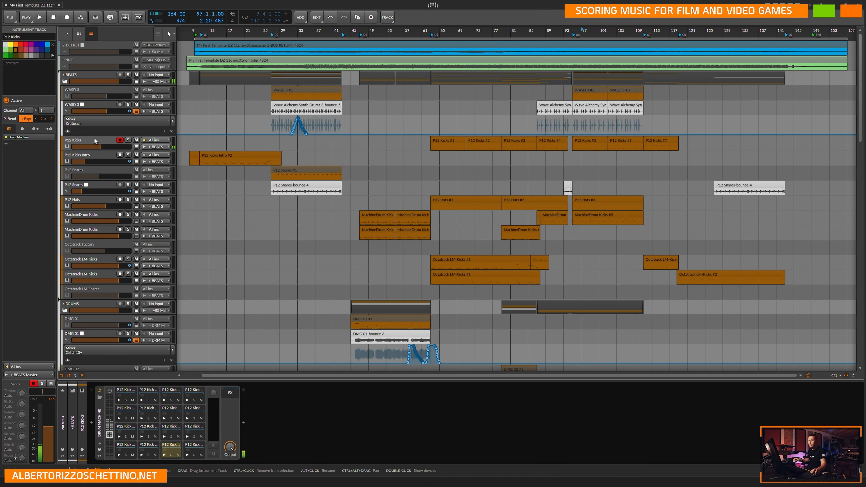
View the hardware instrument settings of the NL2X, Prophet 12 and Prophet 6 tracks, ending on Prophet 12.
scroll(87, 230, down, 4)
scroll(87, 230, down, 8)
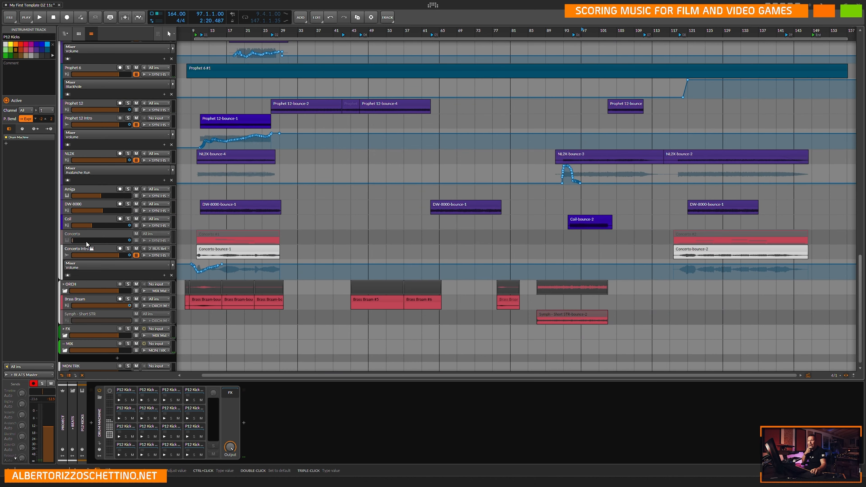
scroll(89, 205, up, 1)
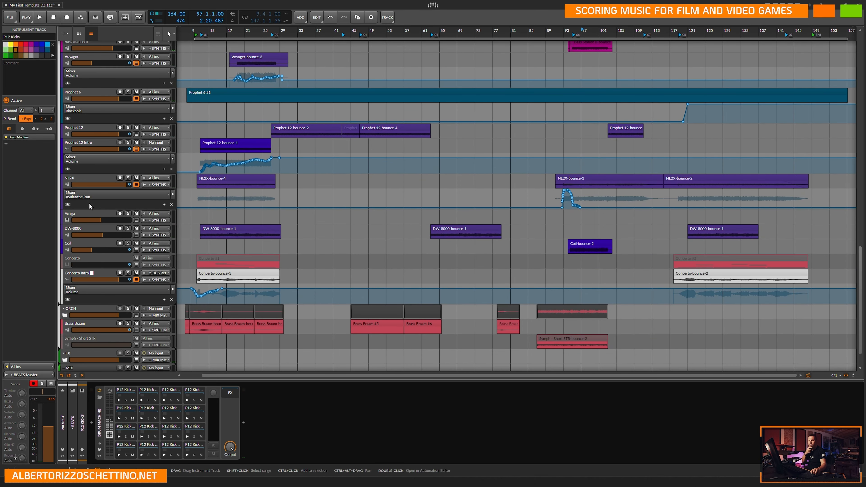
click(90, 179)
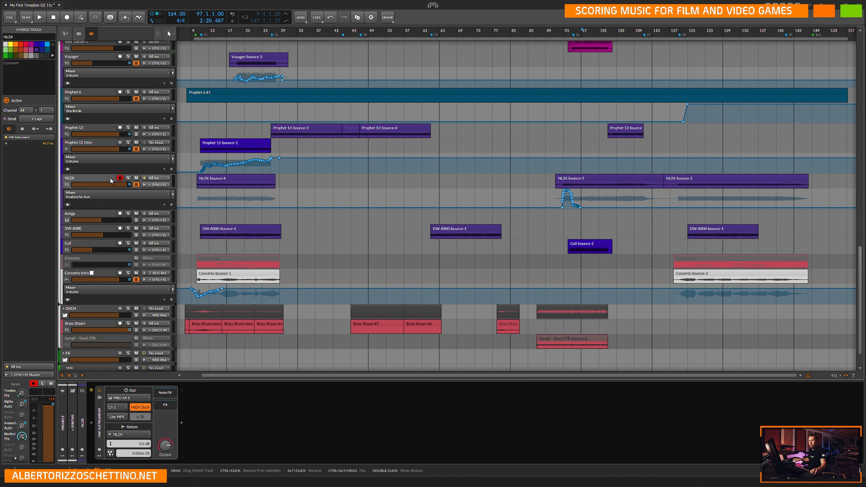
click(85, 128)
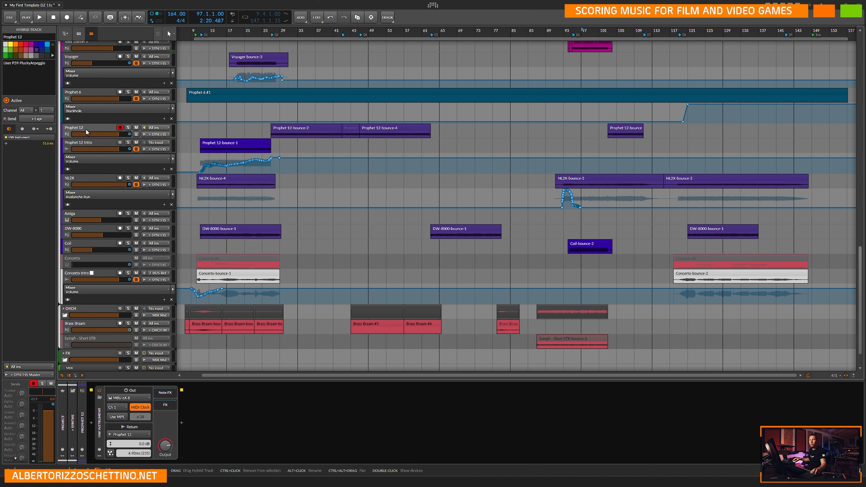
click(90, 94)
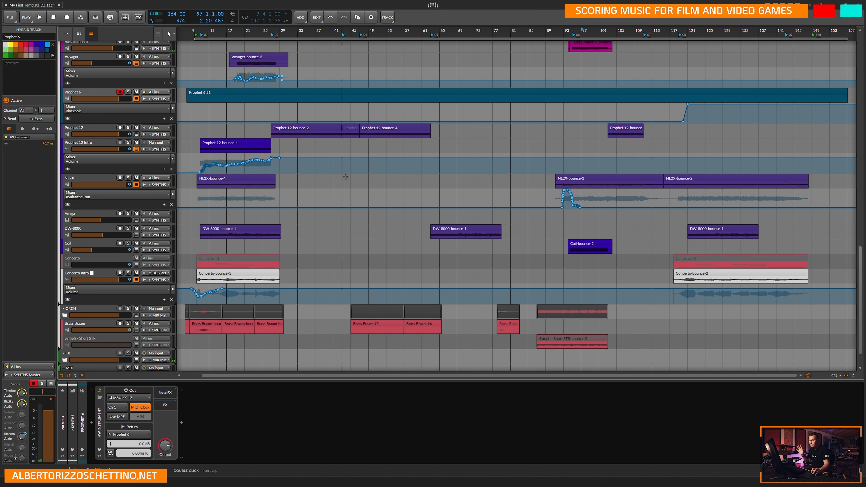
click(98, 127)
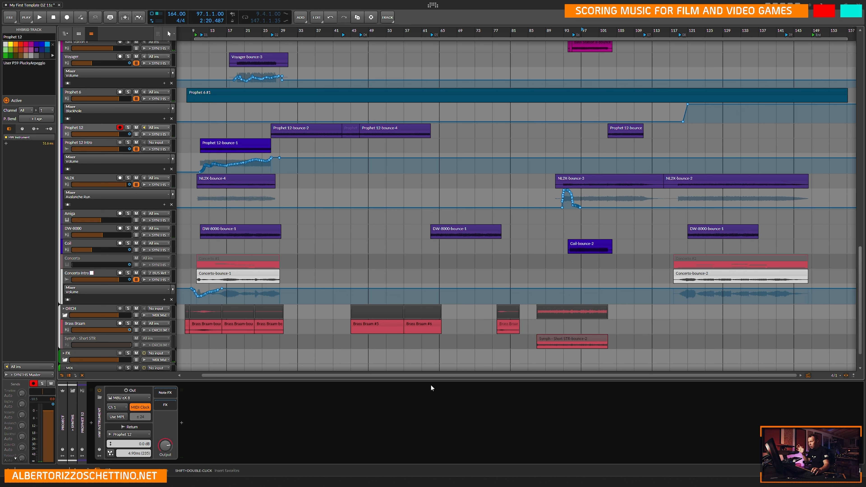
Switch to USB Device Tree Viewer, restart the ESI M8U eX device and return to Bitwig Studio.
mouse_move(596, 482)
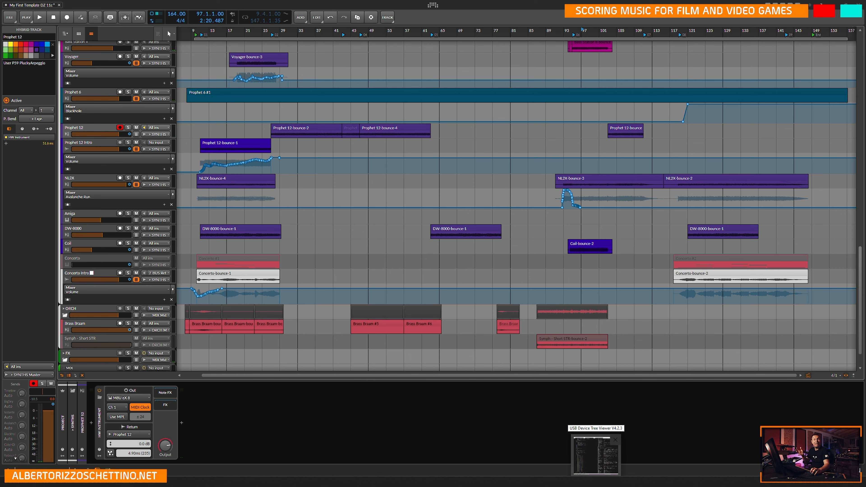
click(596, 455)
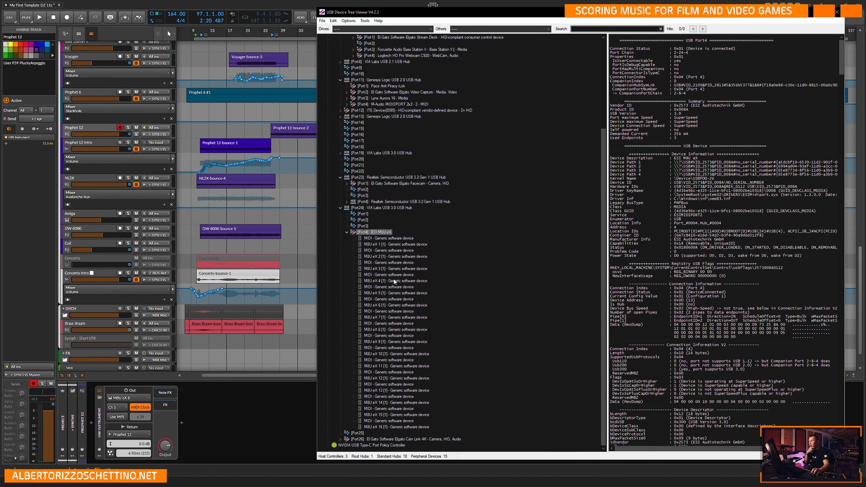
right_click(376, 233)
click(392, 239)
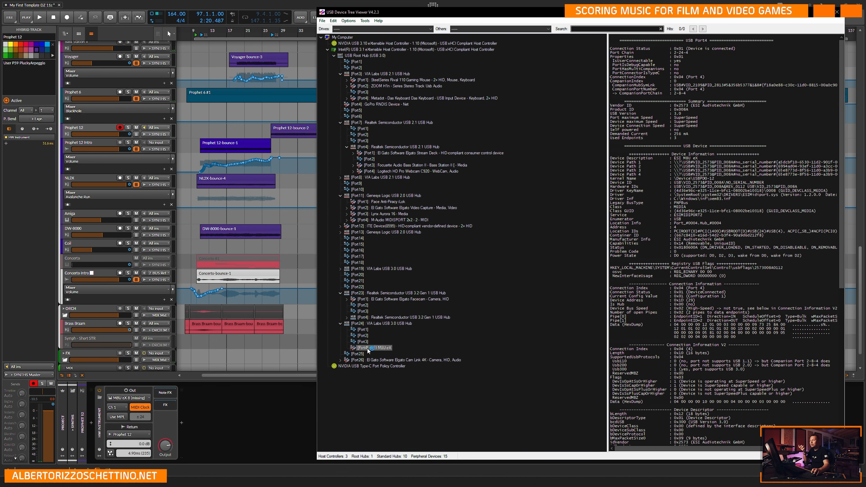
click(285, 404)
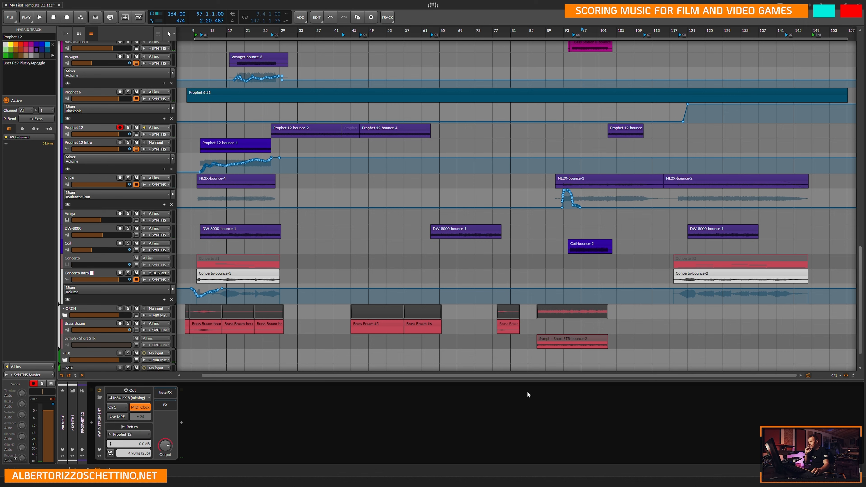
Recheck the ESI M8U eX ports in USB Device Tree Viewer, return to Bitwig Studio and view the NL2X track's devices.
key(alt+Tab)
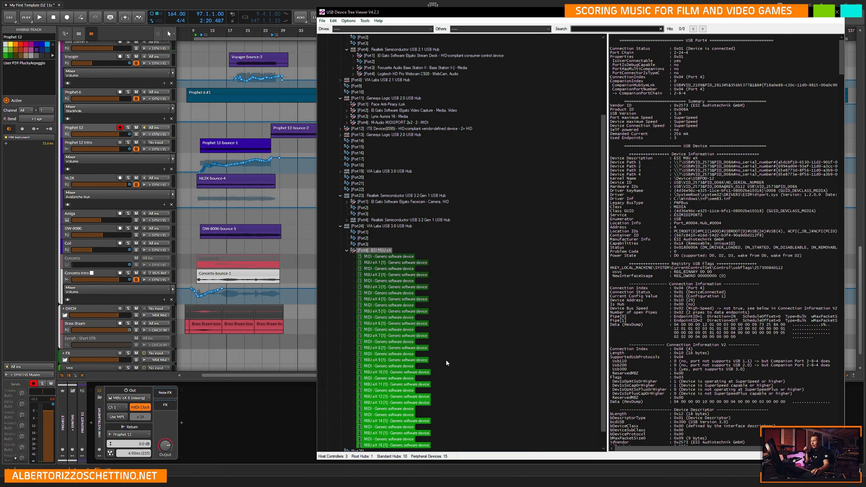
scroll(448, 360, down, 1)
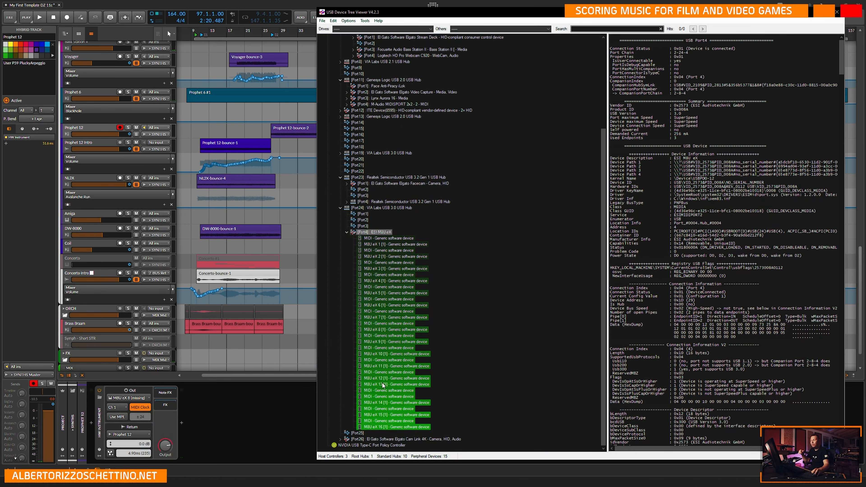
click(284, 409)
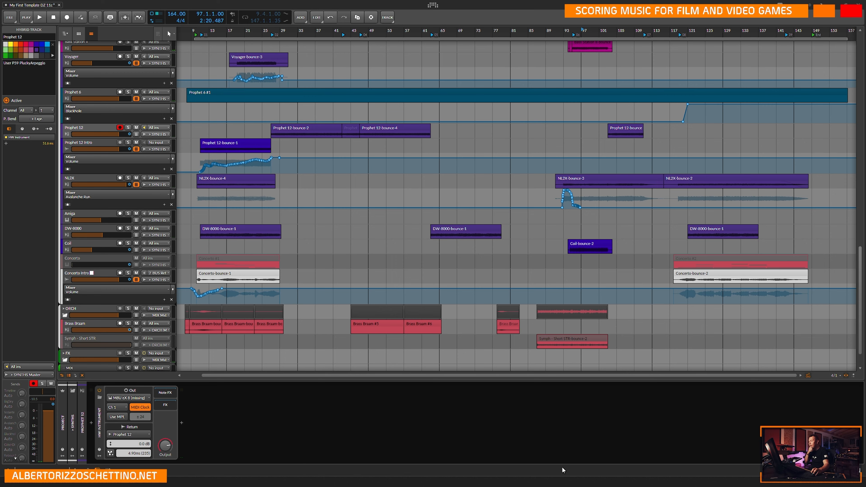
key(alt+Tab)
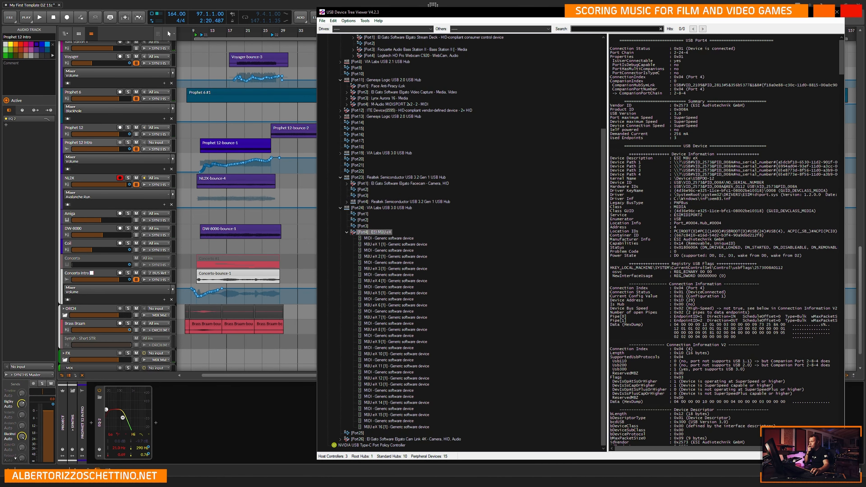
key(alt+Tab)
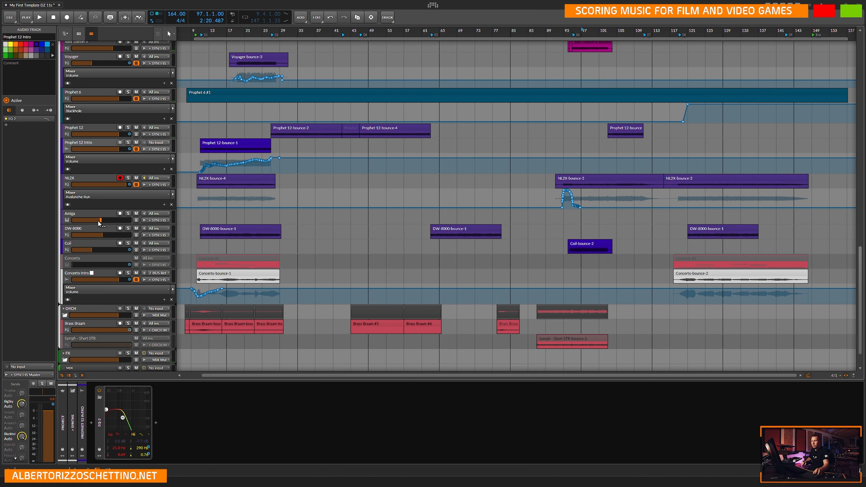
click(95, 175)
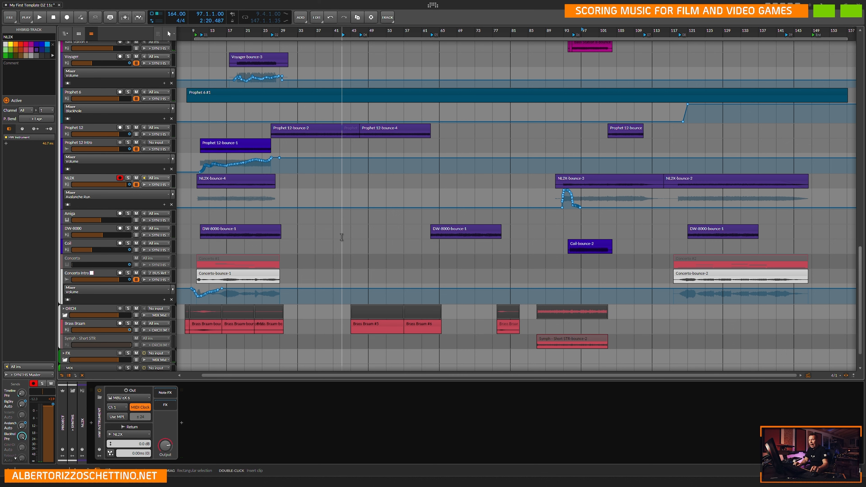
Start saving the project under a new name, using the existing 11d (reason 13 test) file's name as the basis.
click(13, 20)
click(36, 70)
click(328, 105)
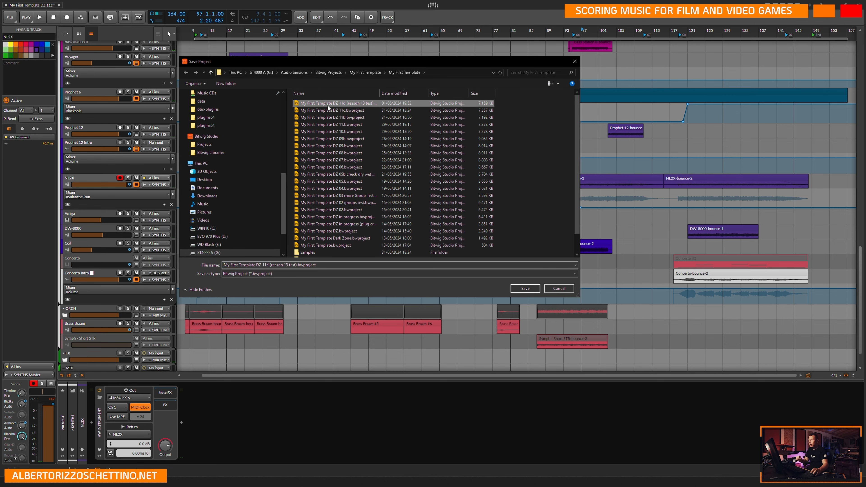
Change the file name to My First Template DZ 11e PRINT mix01nomaster.bwproject.
click(267, 265)
click(298, 265)
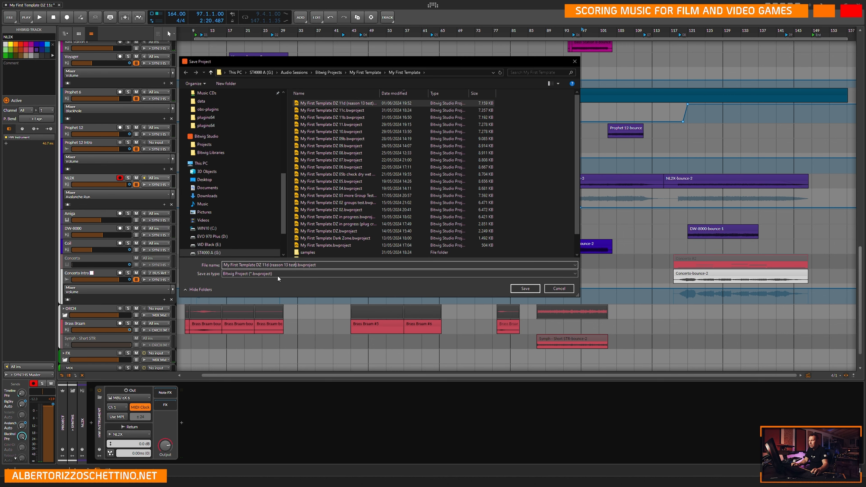
shift+click(267, 265)
text(e PRINT)
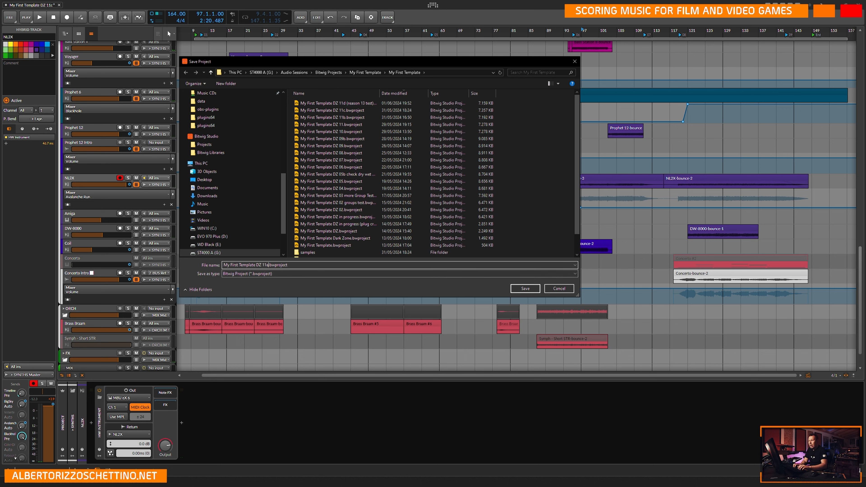
text(01)
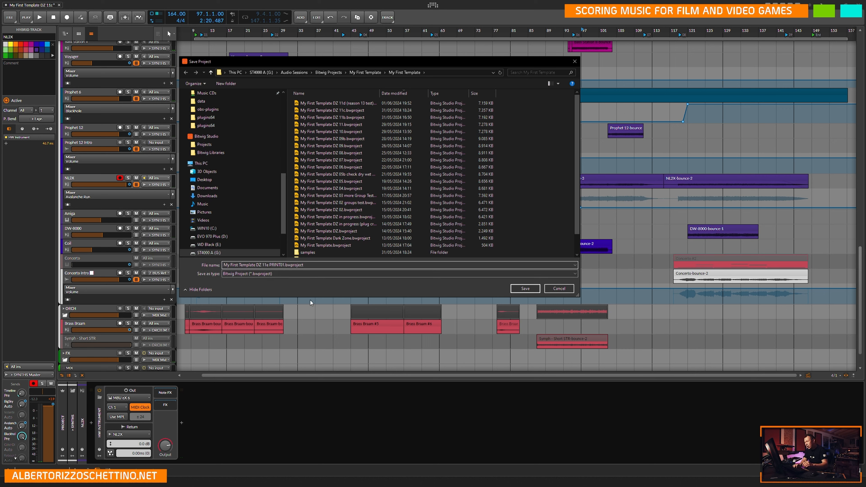
text( mix01nomaster)
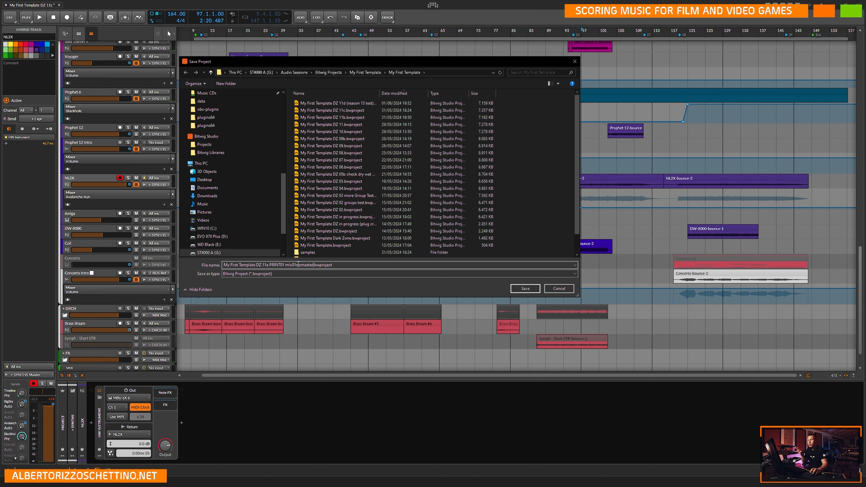
key(BackSpace)
key(BackSpace)
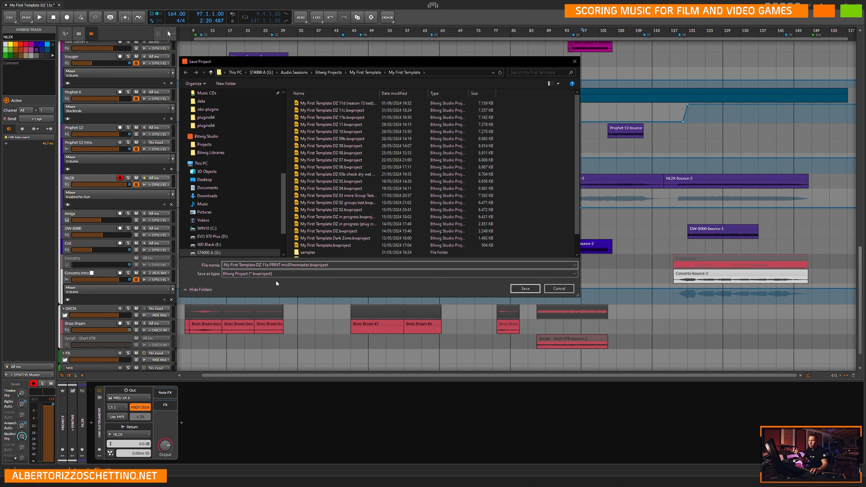
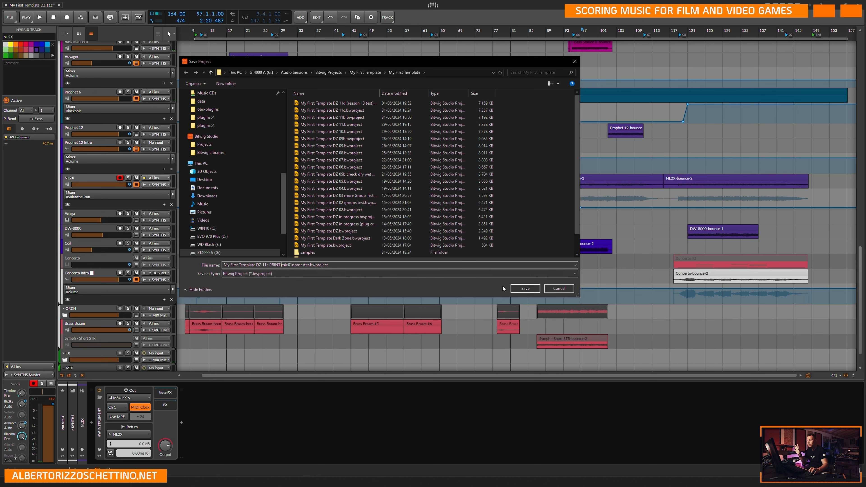
Save the project under the PRINT mix01nomaster file name entered in the save dialog.
click(525, 289)
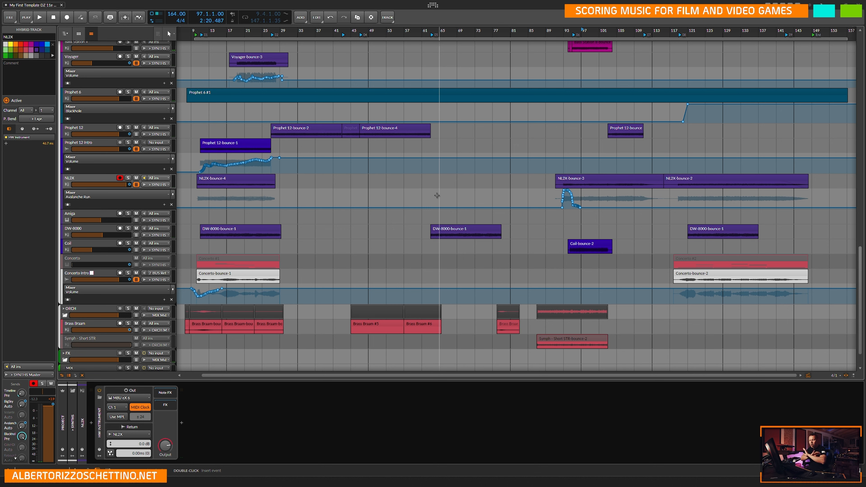
click(360, 217)
scroll(342, 239, down, 15)
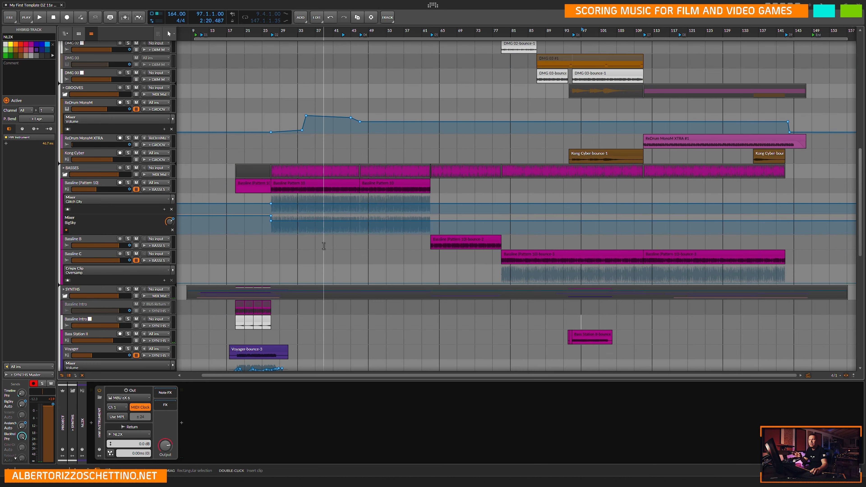
scroll(304, 180, up, 8)
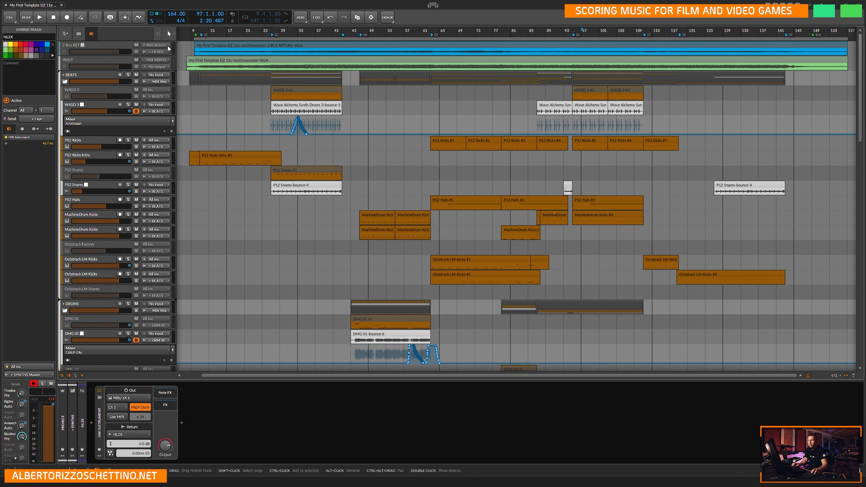
click(237, 48)
key(Delete)
click(235, 61)
key(Delete)
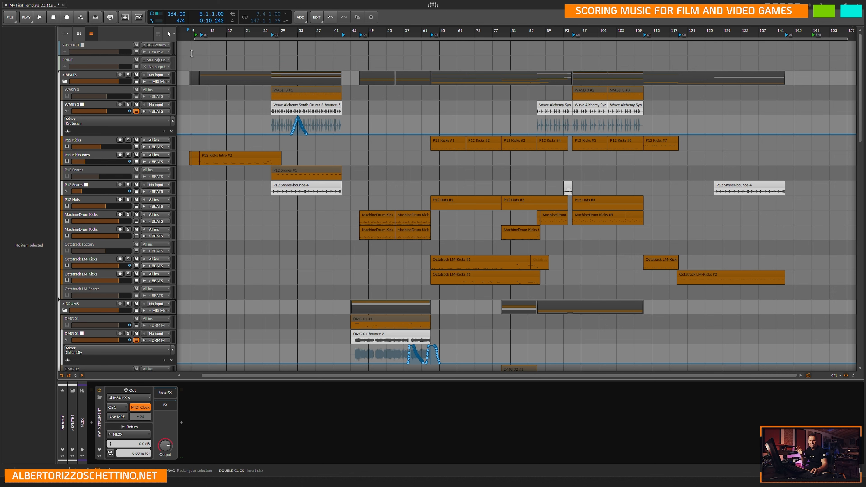
key(ctrl+z)
key(ctrl+z)
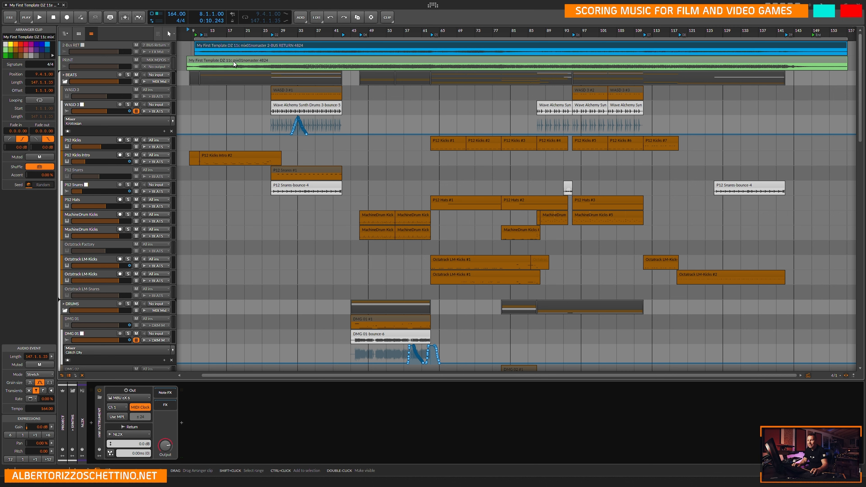
Delete the old recorded audio clips from the PRINT and 2-Bus RET tracks.
click(247, 64)
key(Delete)
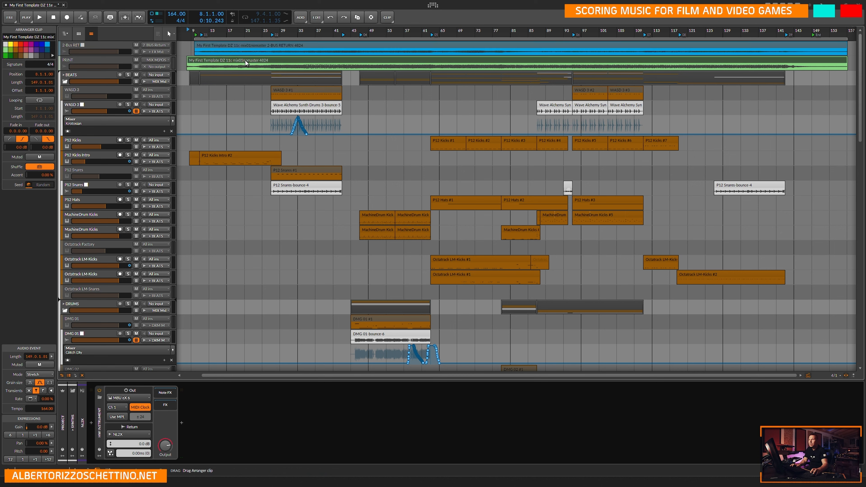
click(250, 46)
key(Delete)
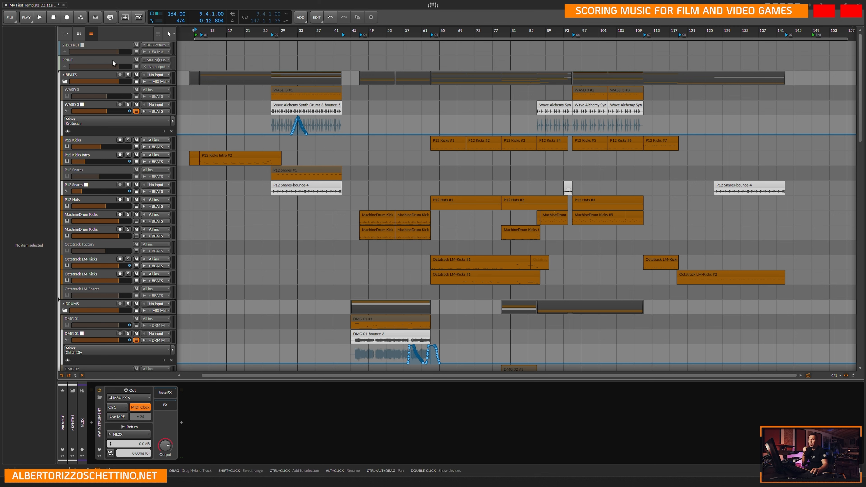
Activate the 2-Bus RET track and set its output routing to No output.
click(101, 48)
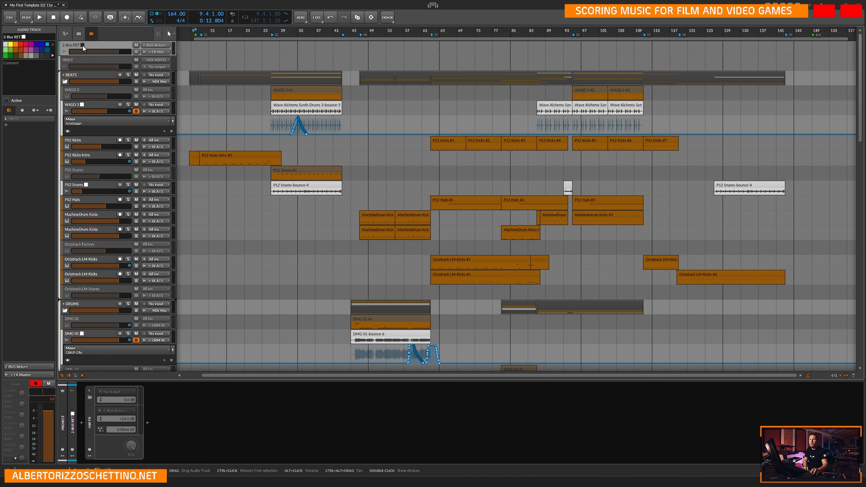
click(6, 100)
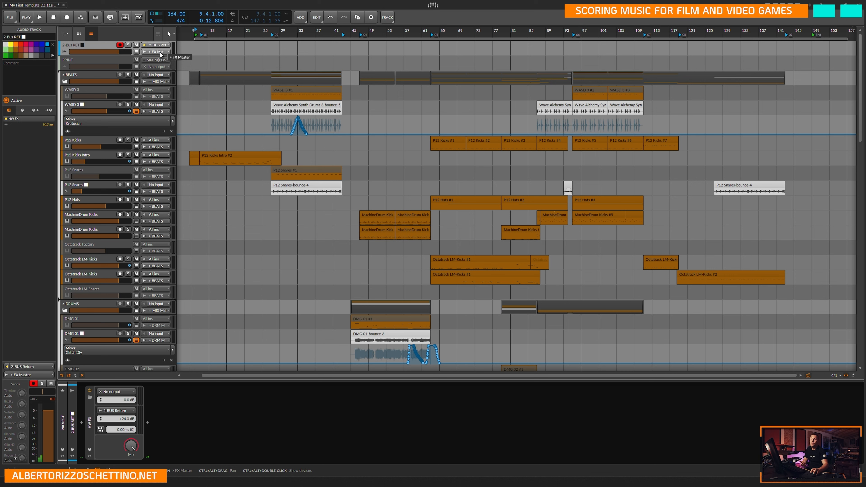
click(161, 52)
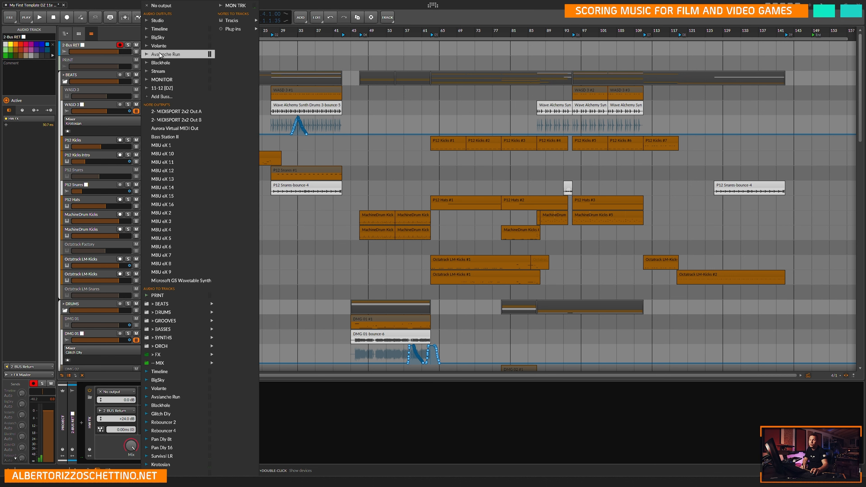
click(167, 6)
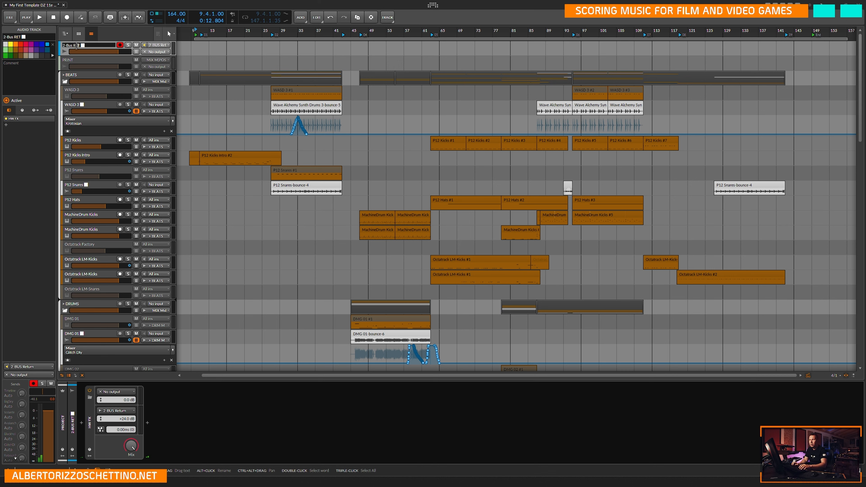
Rename the 2-Bus RET track as 2-Bus RETURN.
text(URNM)
key(BackSpace)
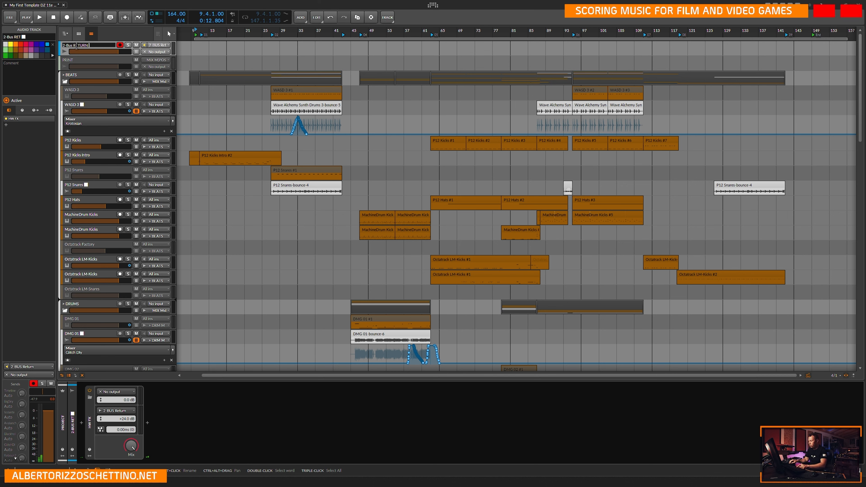
key(Return)
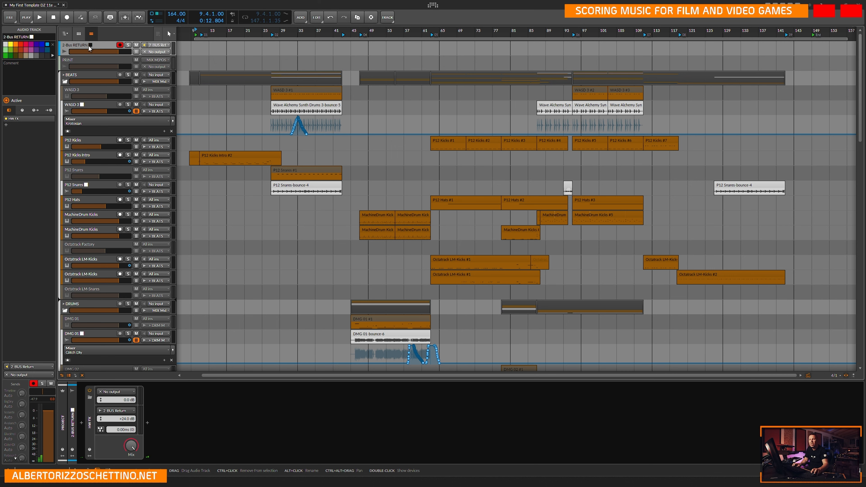
Activate the PRINT track and make a duplicate of it.
click(98, 58)
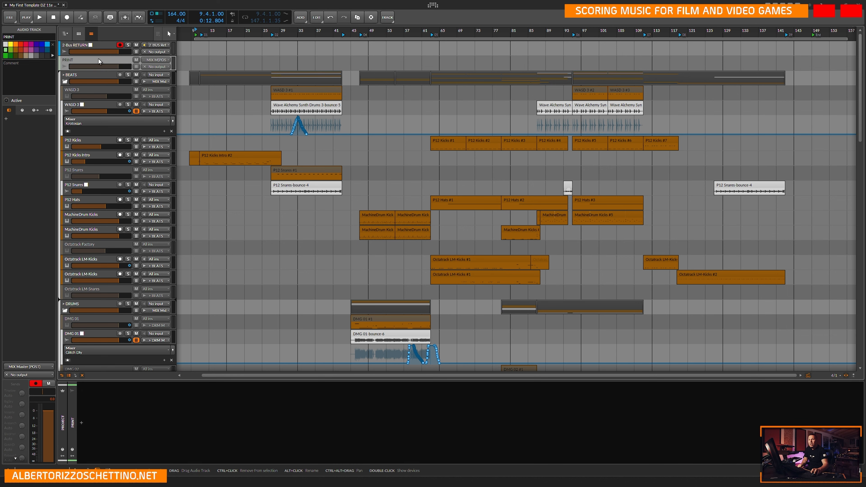
click(6, 101)
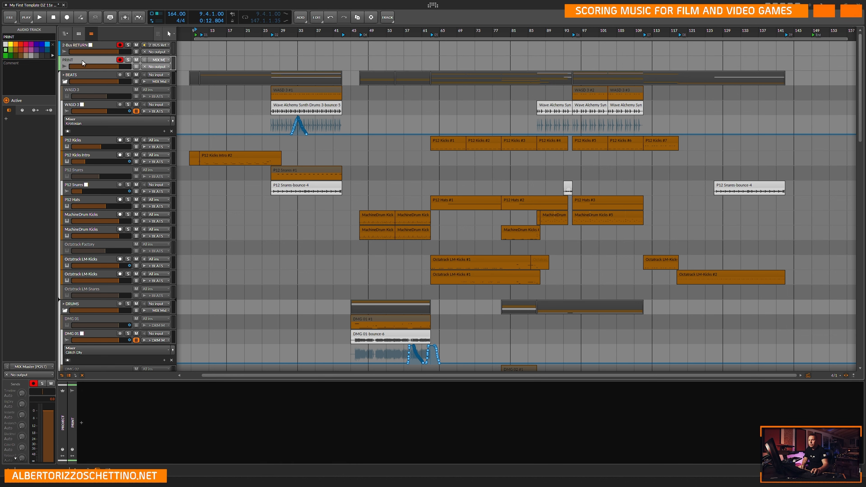
drag(85, 61, 108, 58)
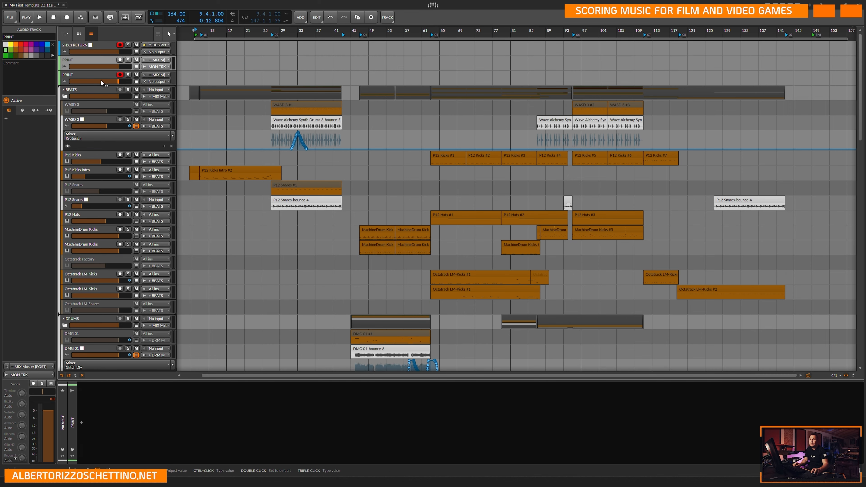
Rename the upper of the two PRINT tracks as PRINT nomixbuss.
double_click(73, 61)
text(nomixbuss)
key(Return)
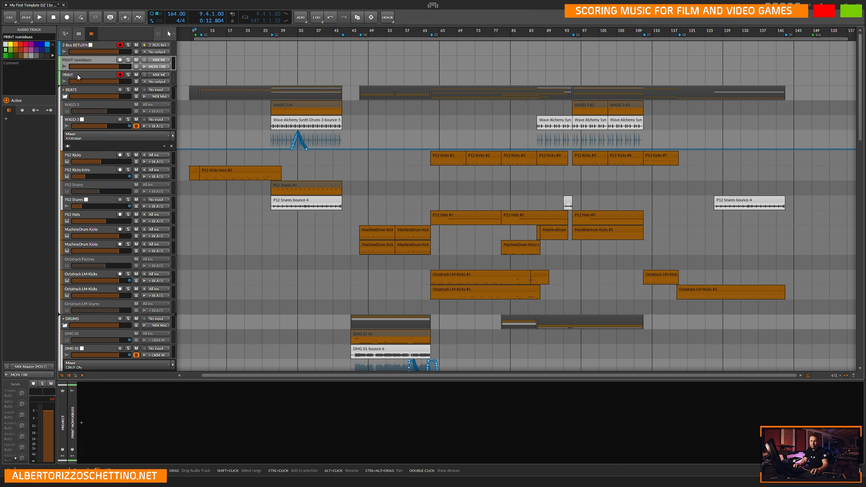
Set the input of the track named PRINT to the MIX group's MIX Master (PRE).
click(100, 77)
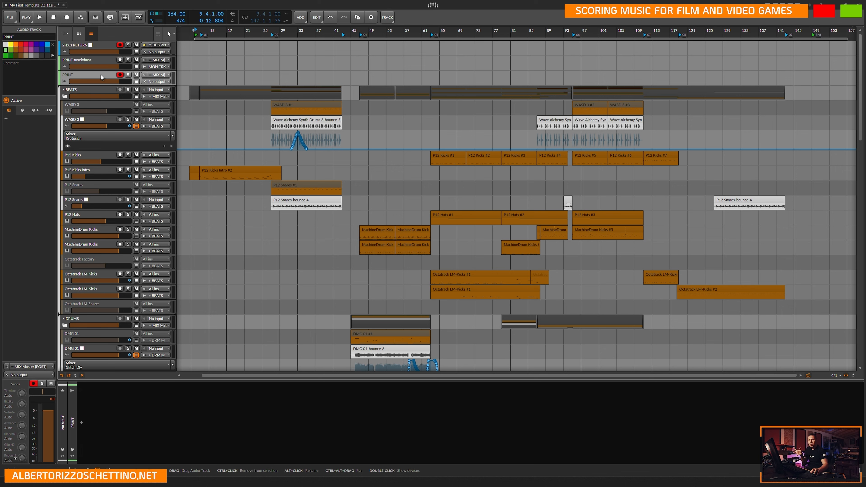
click(158, 75)
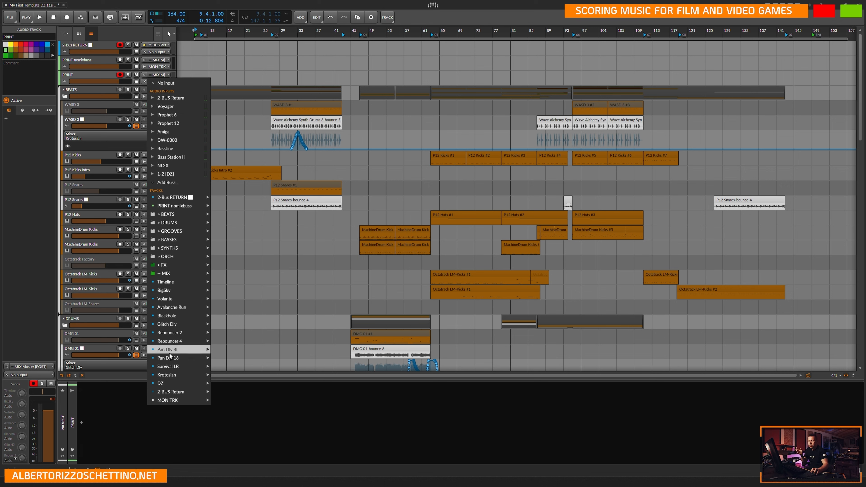
mouse_move(180, 276)
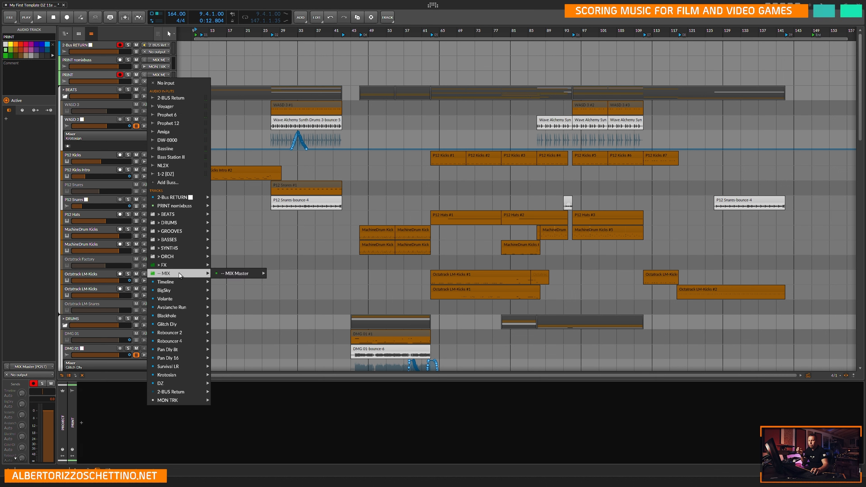
mouse_move(239, 274)
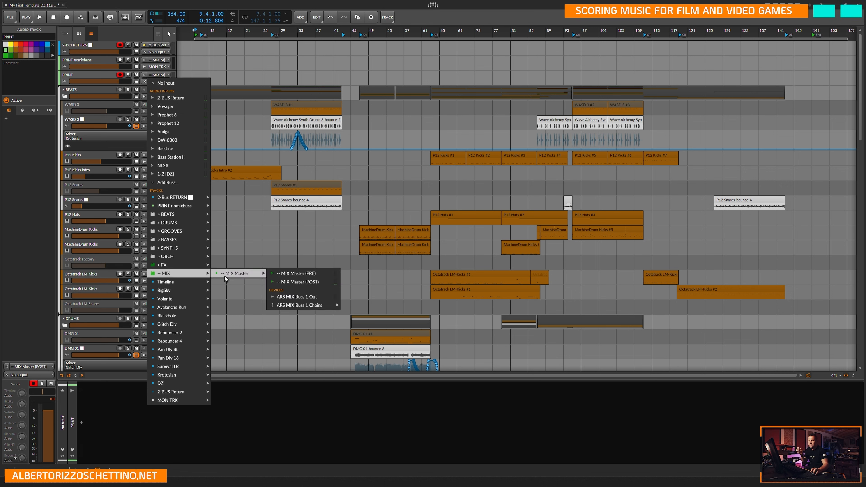
click(299, 277)
Examine the effects inside the ARS MIX Buss 1 device on the MIX group track in the mixer.
key(alt+2)
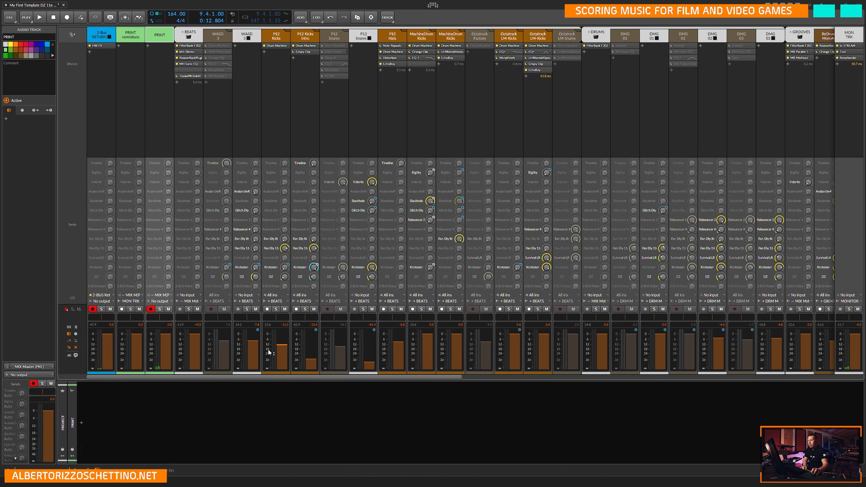
drag(305, 378, 735, 379)
click(815, 57)
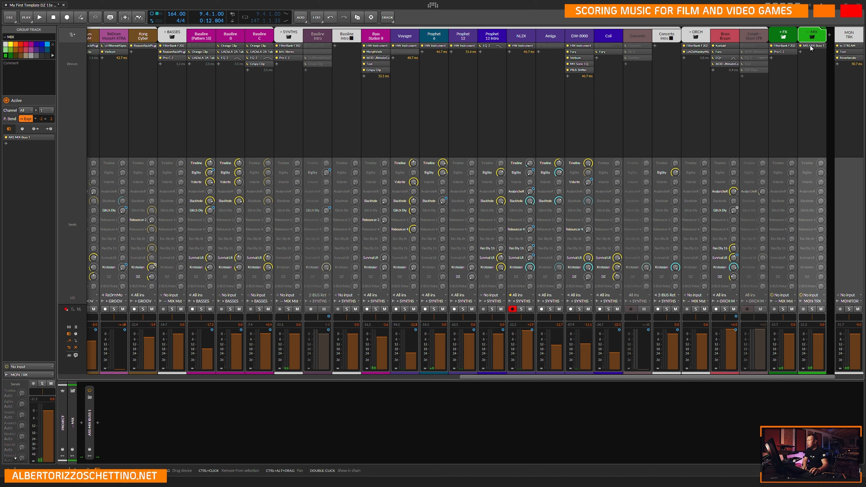
click(811, 47)
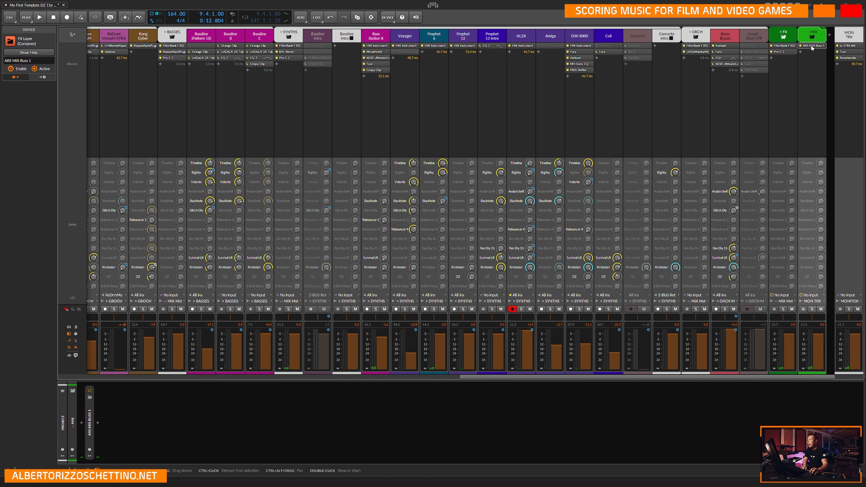
double_click(93, 414)
click(126, 404)
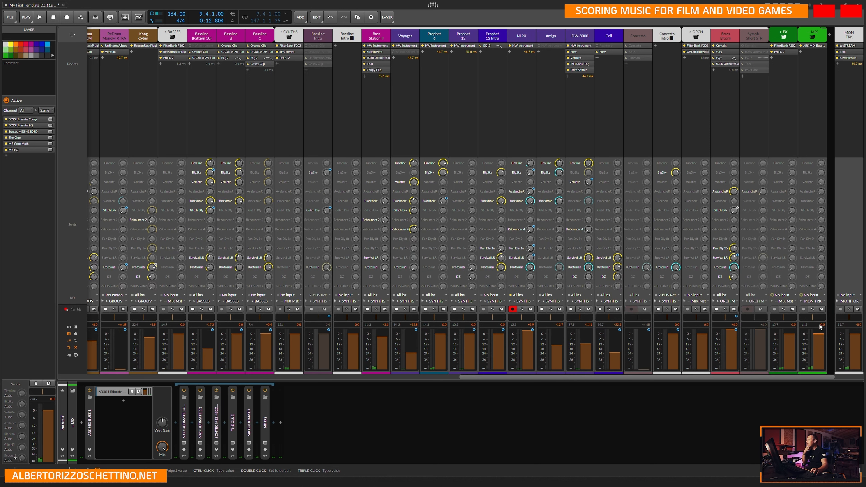
Check the devices and routing of the MIX group and MON TRK in the mixer, then return to the arrangement.
click(813, 63)
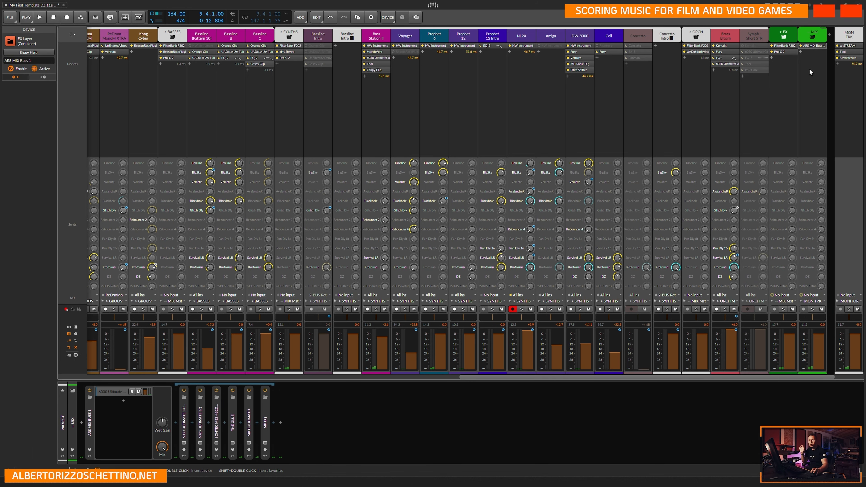
click(845, 77)
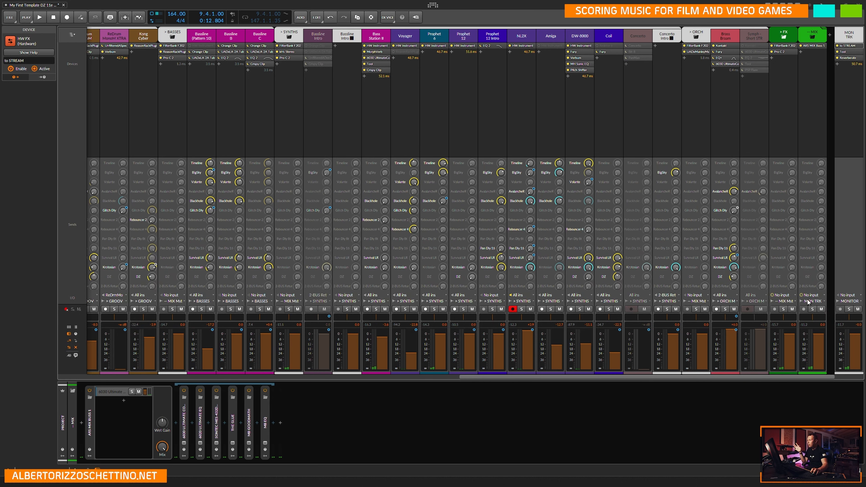
click(814, 39)
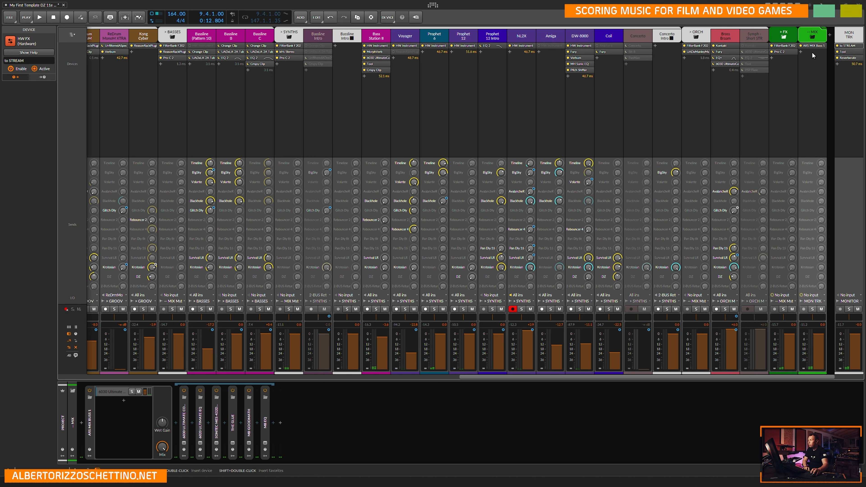
key(Tab)
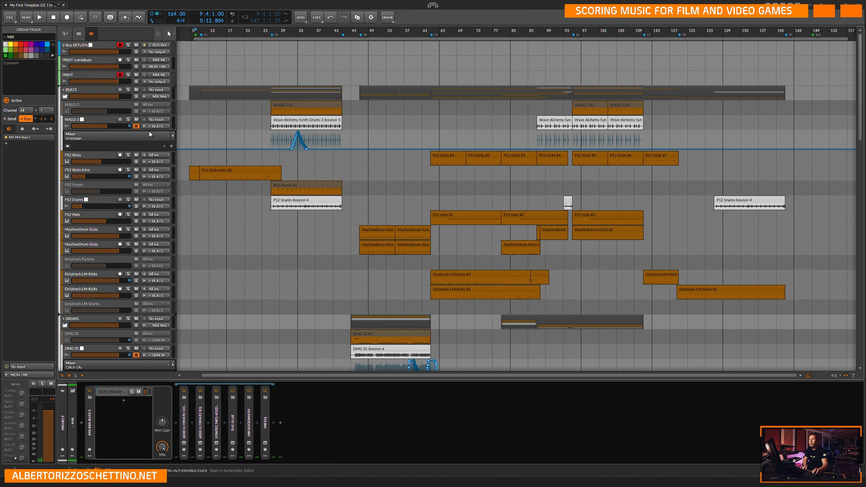
Recheck the PRINT track's input choices and reselect MIX Master (PRE).
click(61, 76)
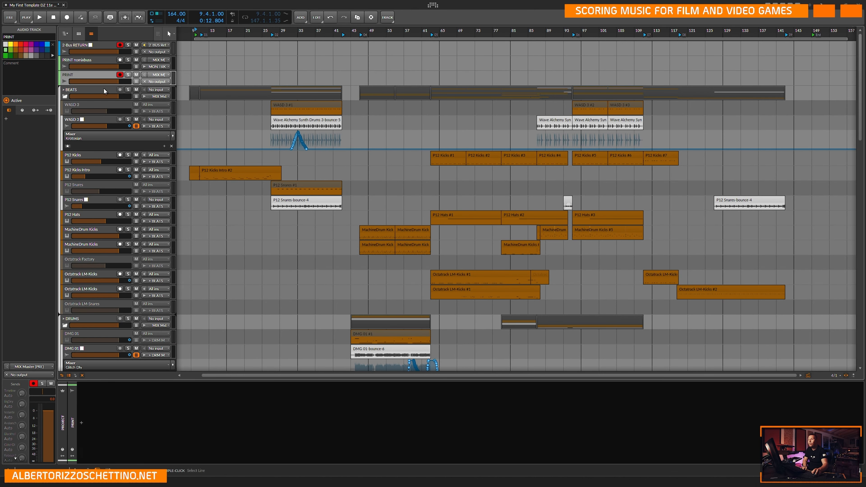
click(160, 75)
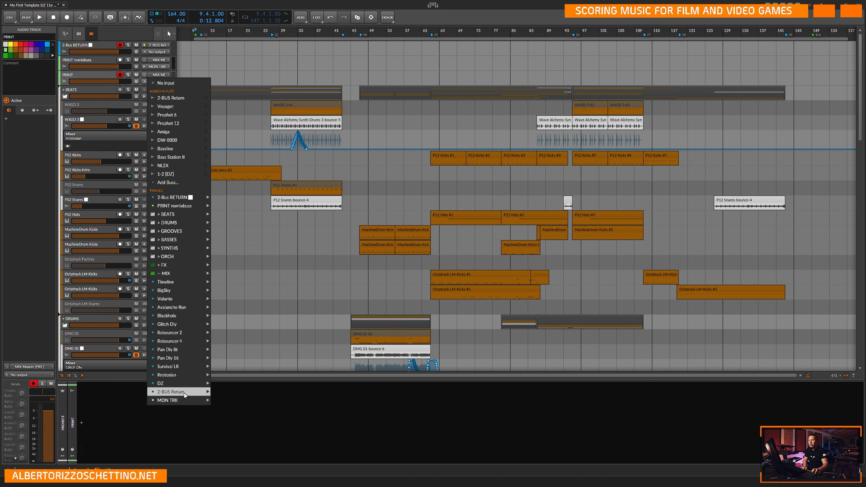
mouse_move(185, 395)
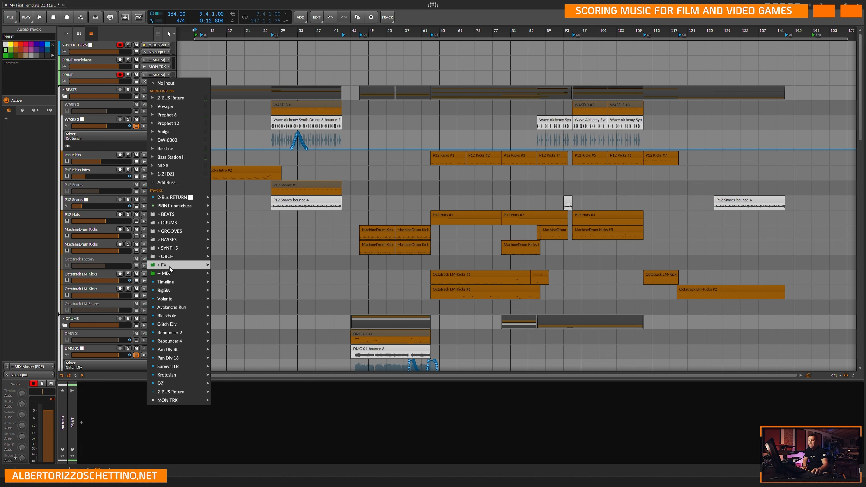
mouse_move(172, 273)
mouse_move(241, 275)
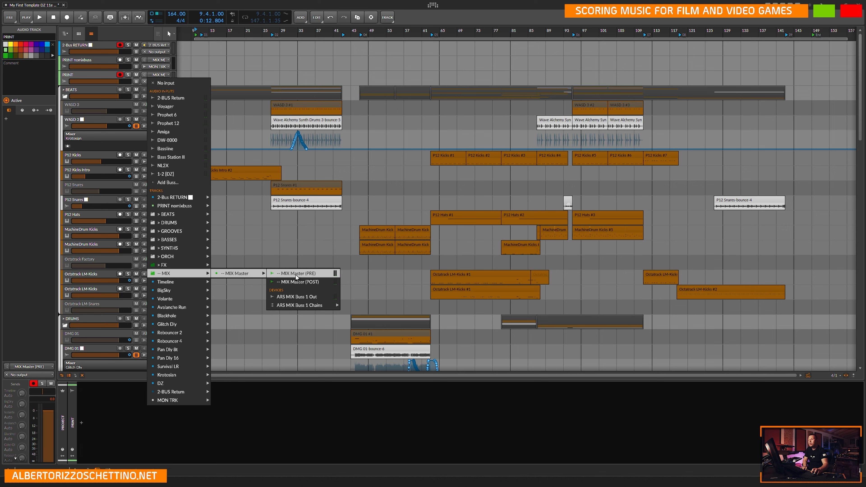
click(304, 274)
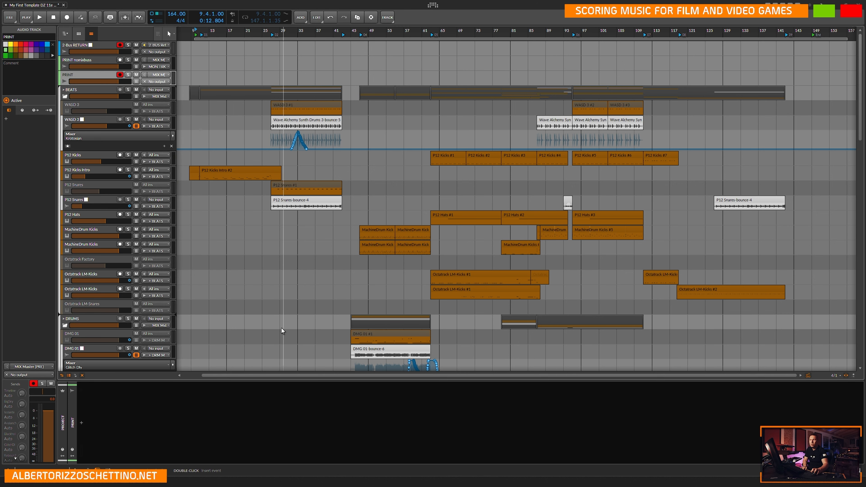
Insert a Tool device ahead of ARS MIX Buss 1 on the MIX group track in the mixer.
click(92, 60)
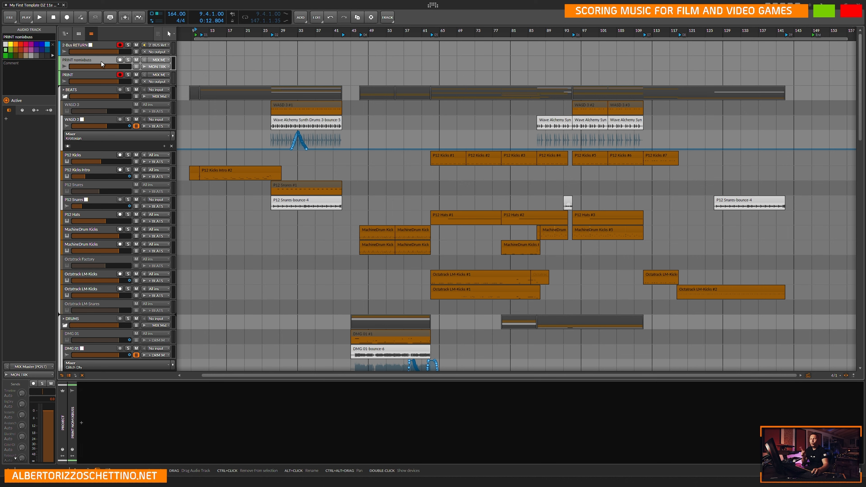
key(alt+2)
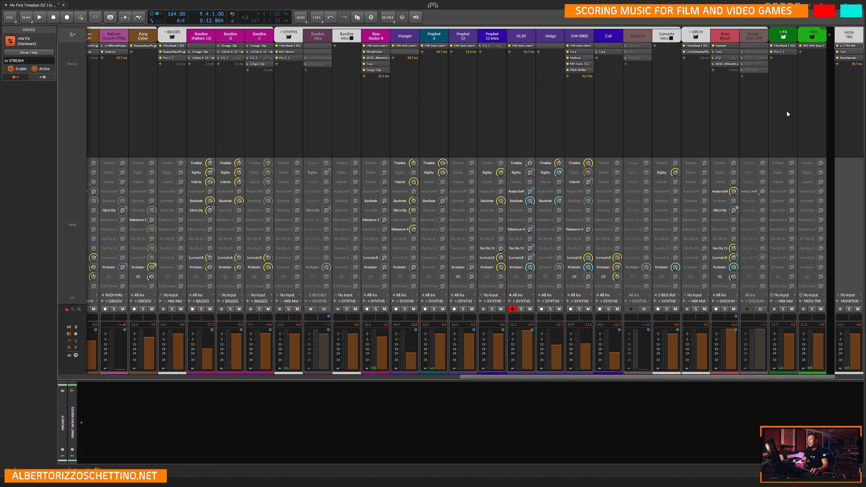
click(813, 33)
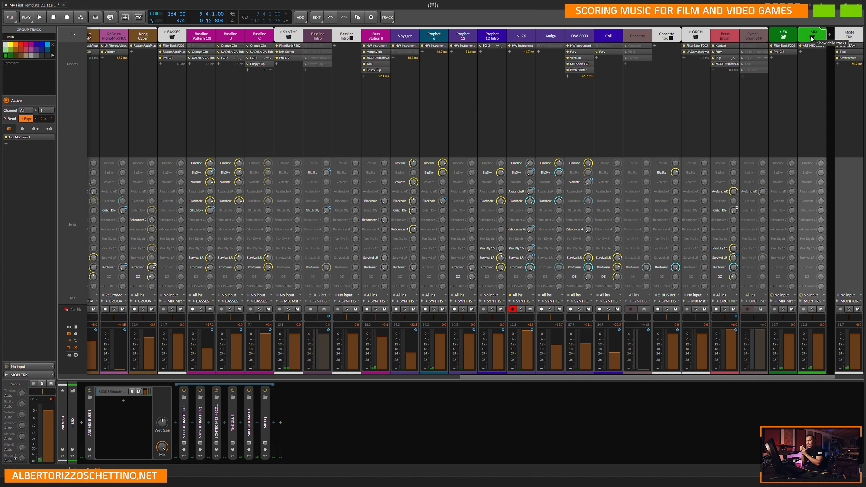
click(91, 423)
double_click(92, 423)
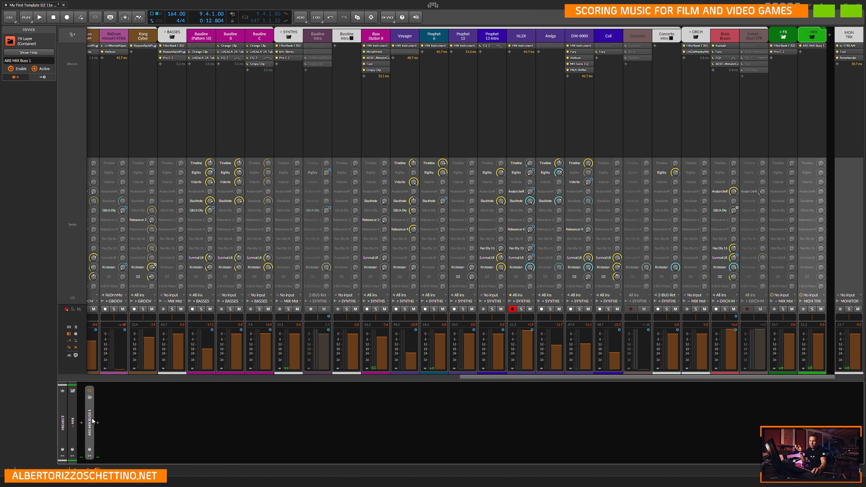
click(83, 435)
text(tool)
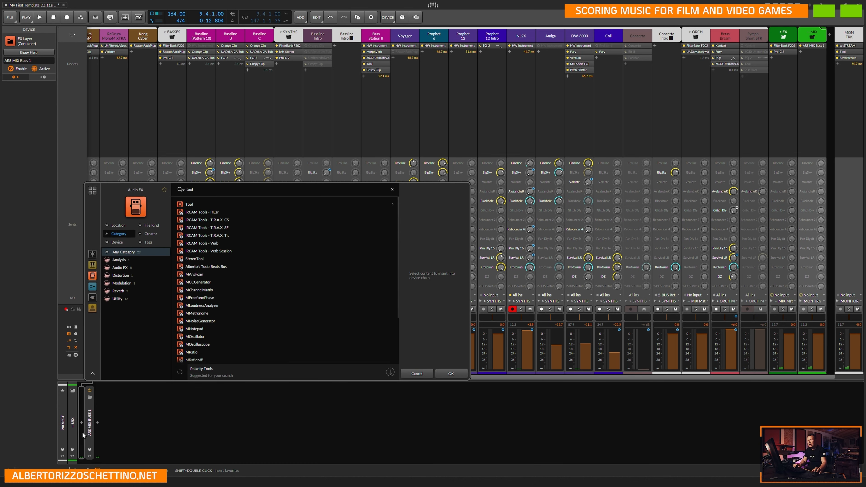
key(Down)
click(449, 372)
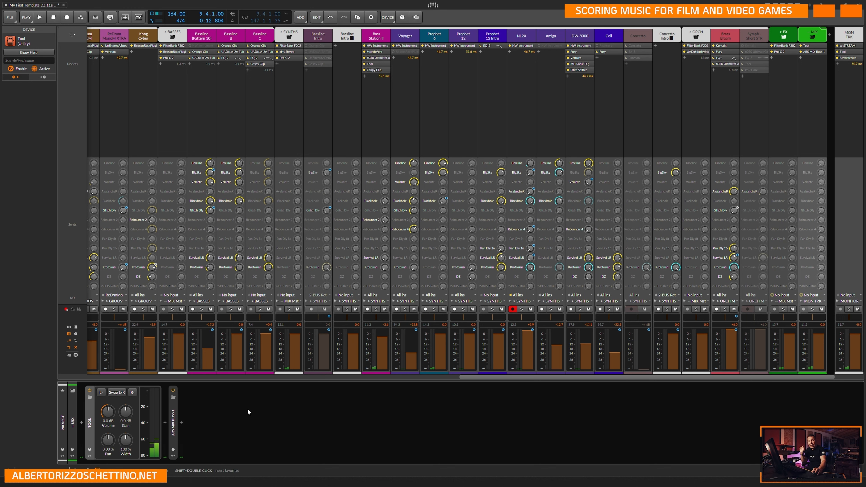
Rename the MIX group's Tool device to Mix Trim.
right_click(808, 45)
click(807, 44)
click(32, 61)
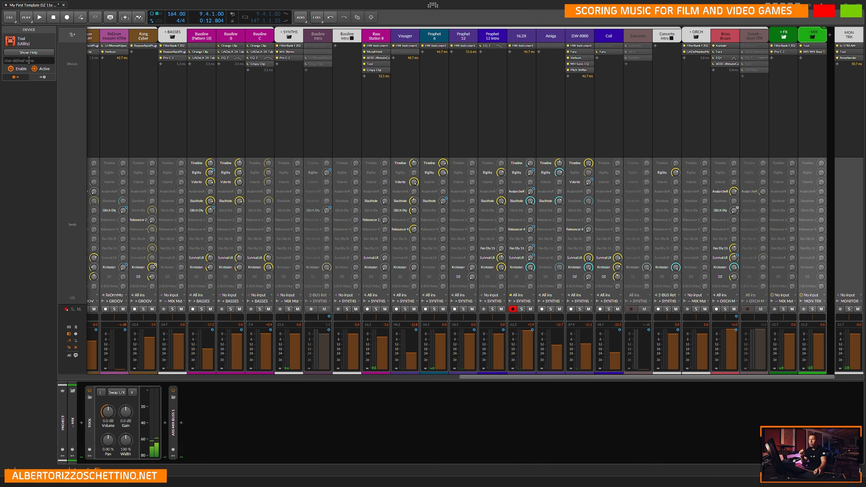
text(Mix Trim)
key(Return)
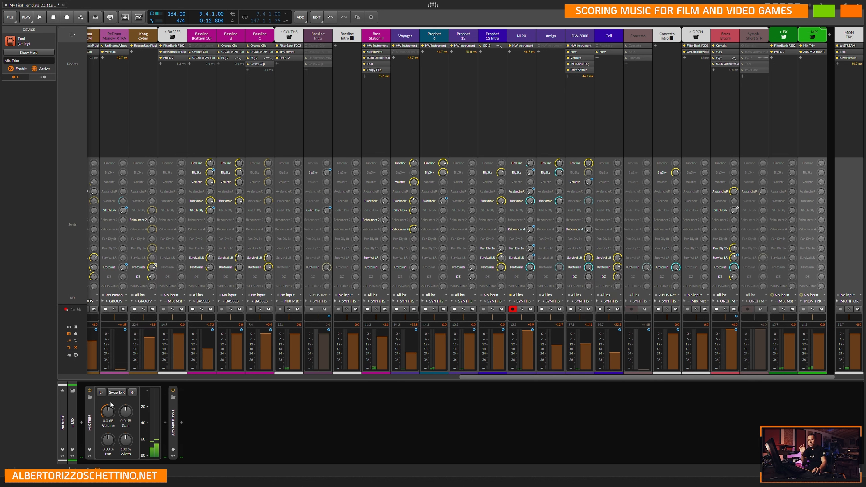
Expand the ARS MIX Buss 1 container to view the devices inside it, then collapse it.
click(174, 420)
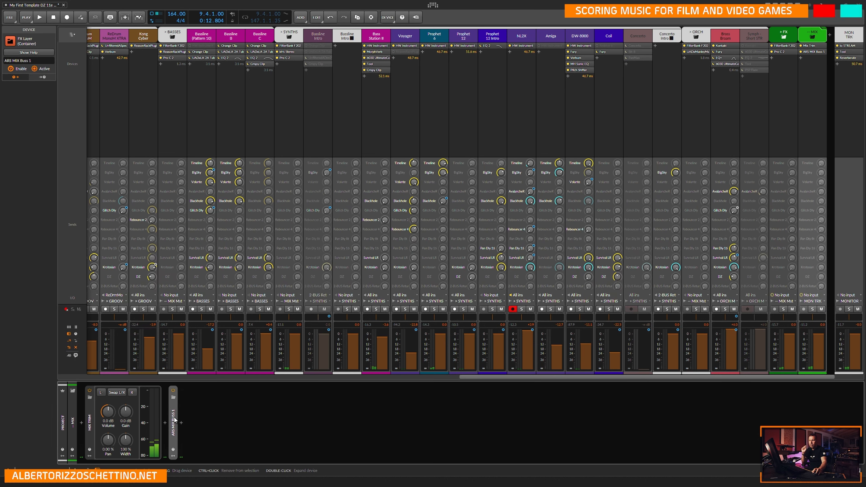
double_click(174, 420)
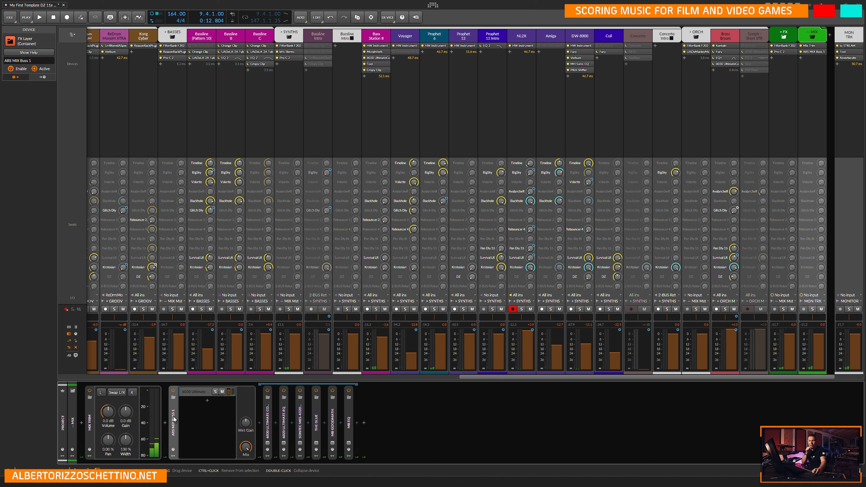
double_click(174, 421)
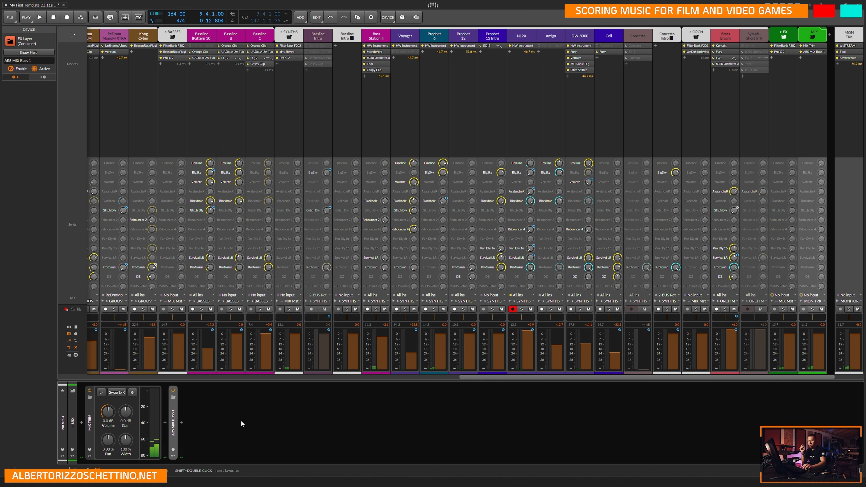
In the arrangement, set the input of the PRINT nomixbuss track to the MIX Master's Mix Trim Out.
key(alt+1)
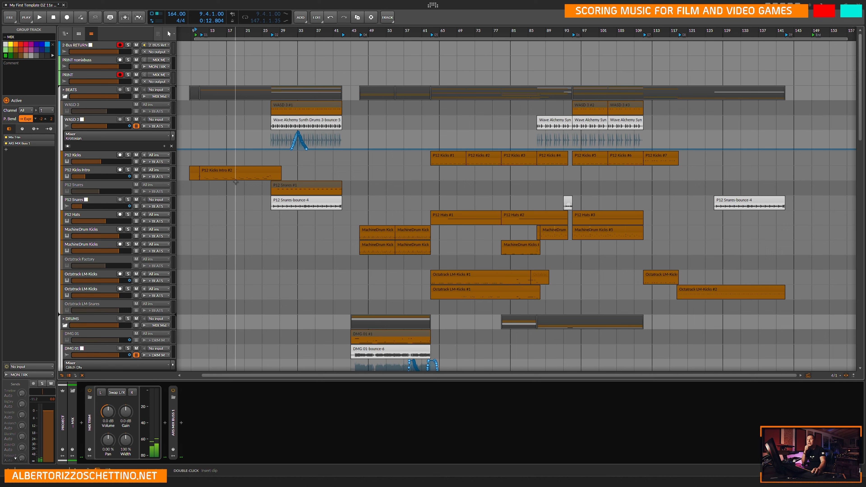
click(98, 63)
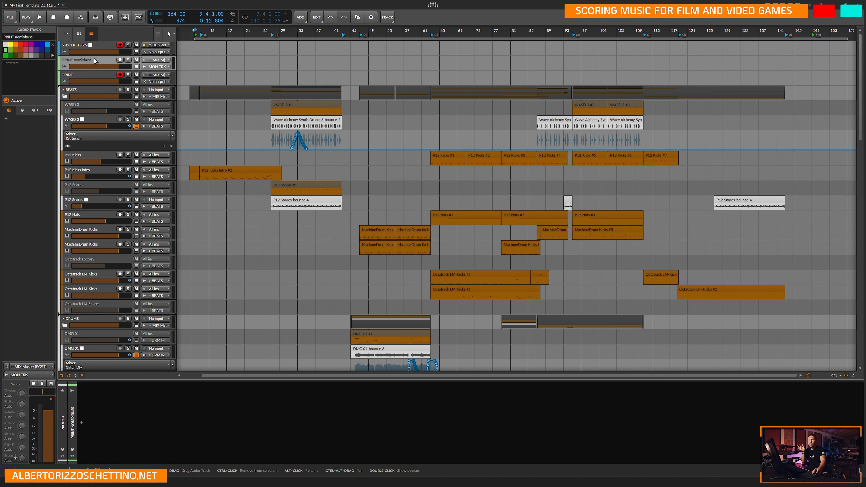
click(162, 61)
mouse_move(175, 263)
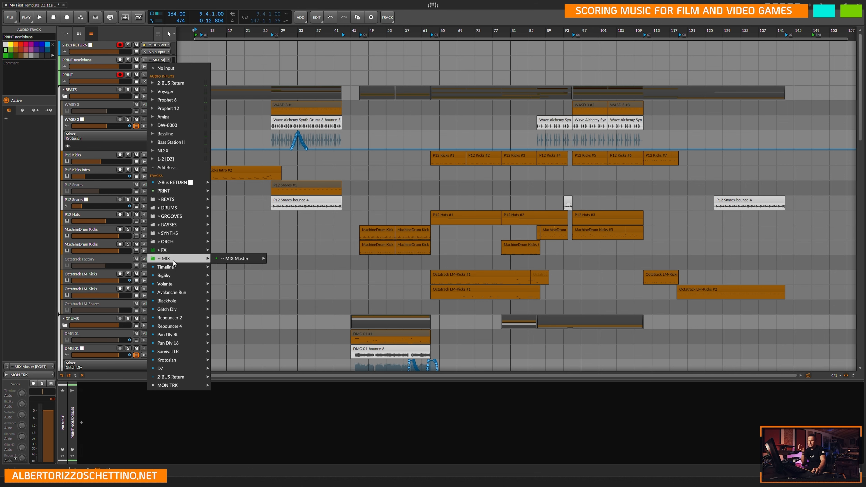
mouse_move(236, 262)
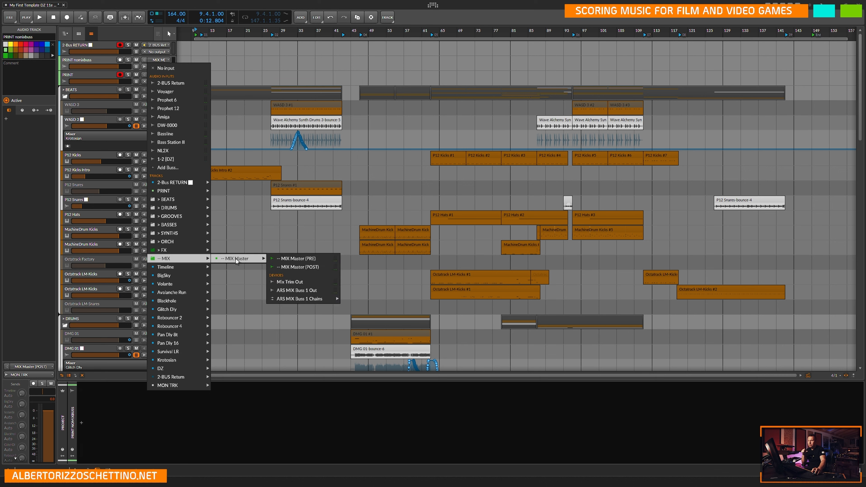
click(314, 283)
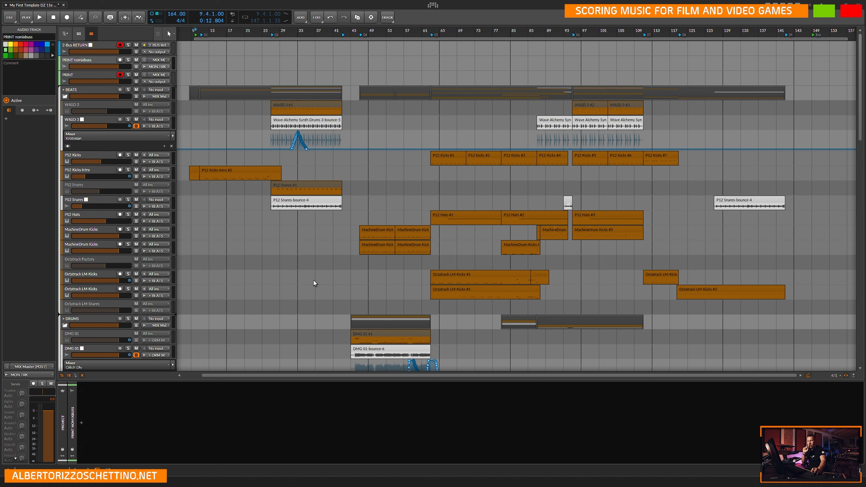
Check the Mix Trim device on the MIX group in the mixer, then return to the arrangement and save the project.
key(Tab)
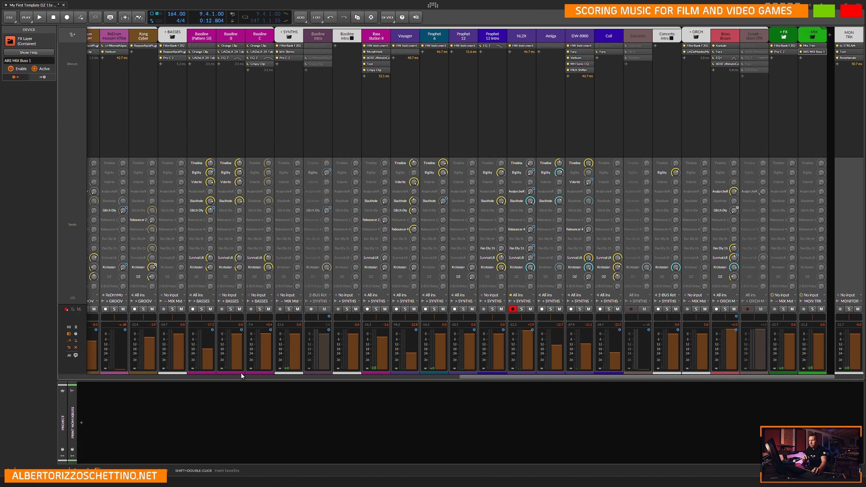
click(812, 47)
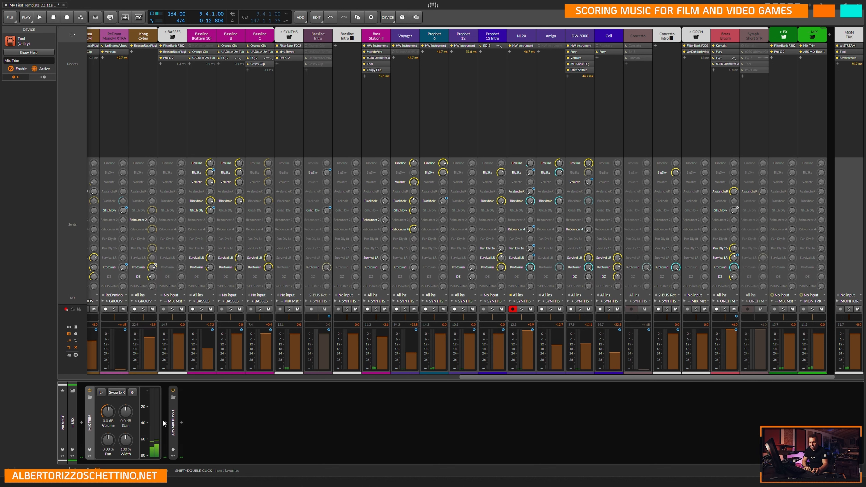
double_click(90, 424)
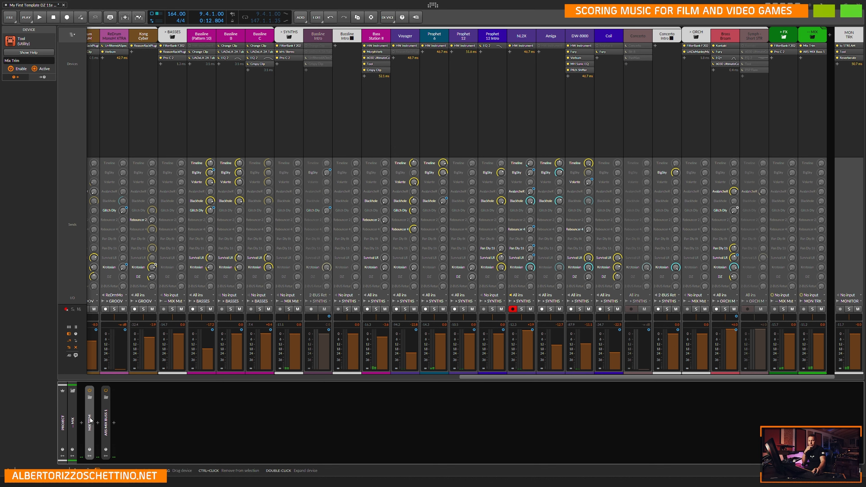
double_click(90, 425)
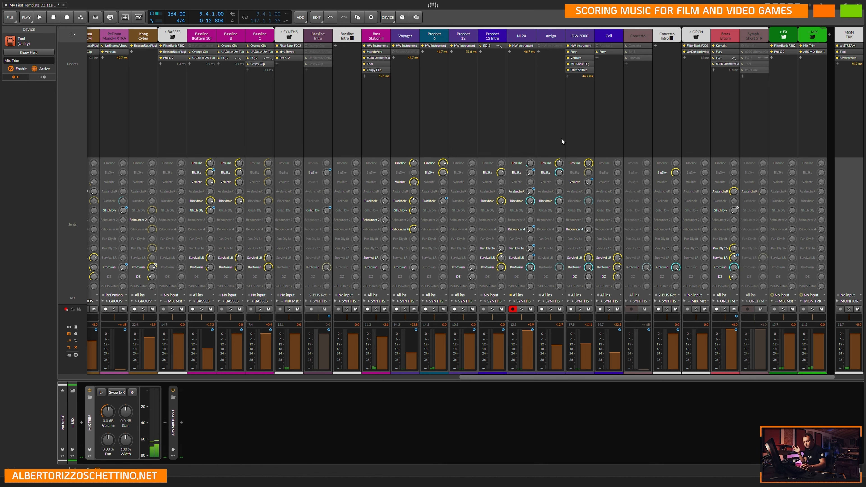
key(alt+1)
key(ctrl+s)
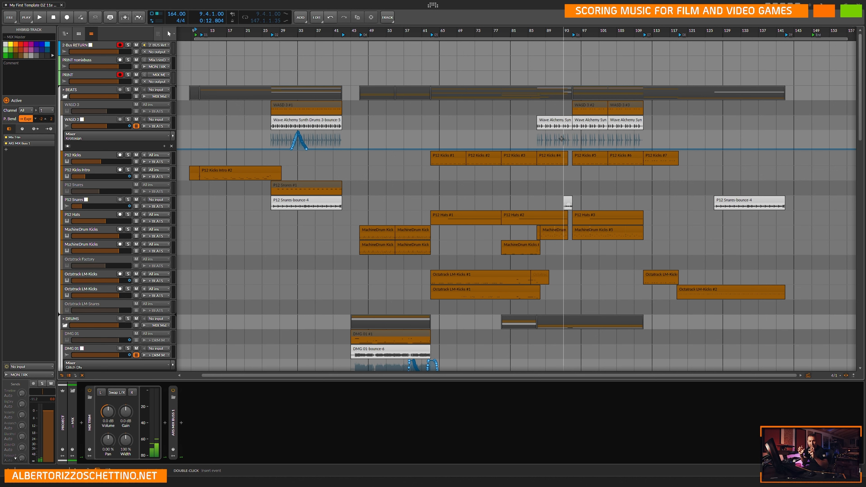
Set the output of the PRINT nomixbuss track to No output.
click(107, 48)
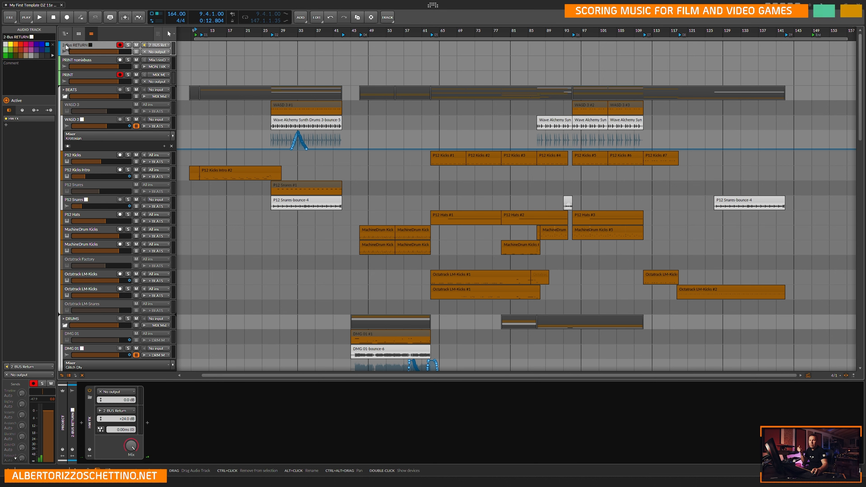
click(67, 64)
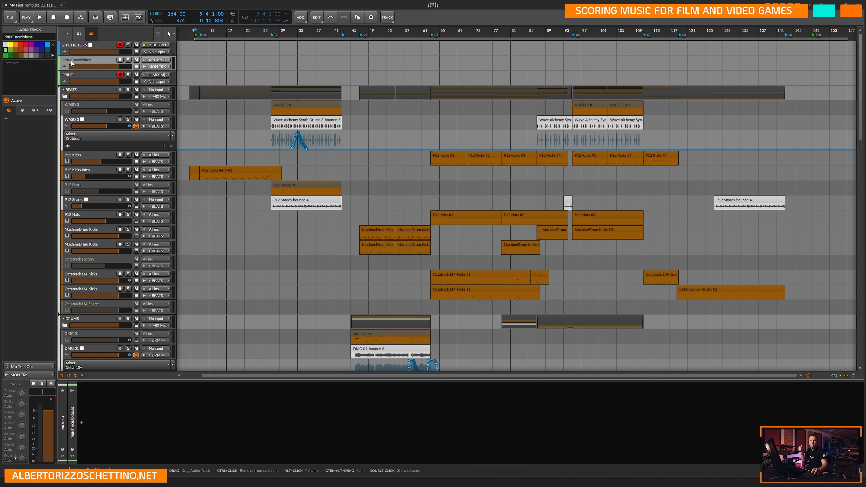
click(130, 80)
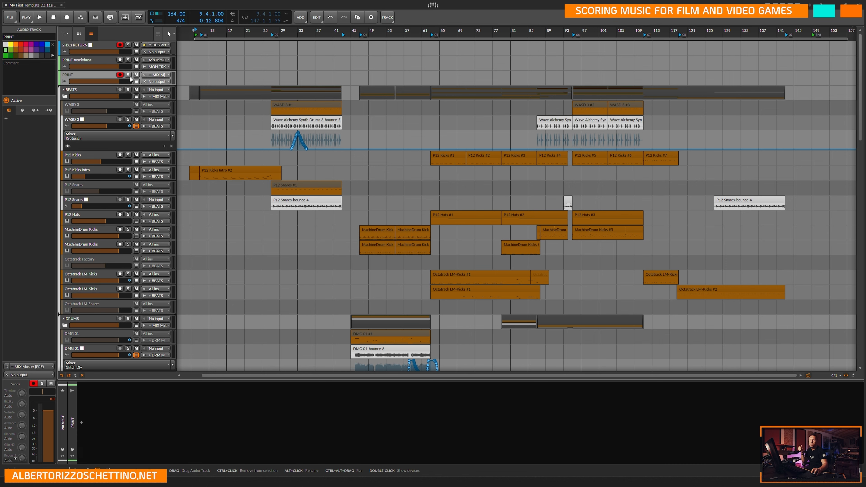
click(158, 67)
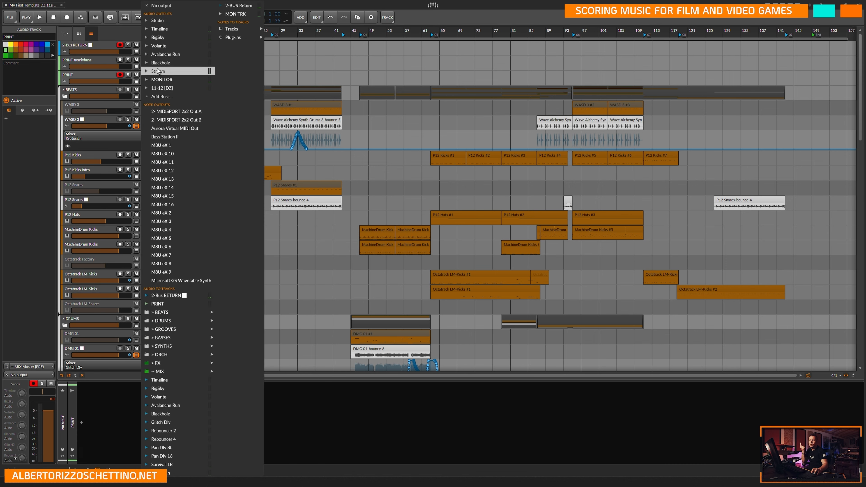
click(160, 6)
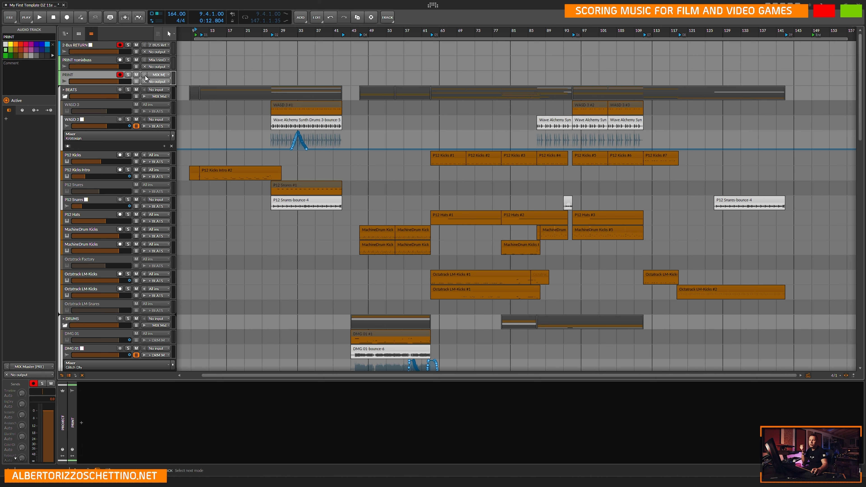
Review the routing of the 2-Bus RETURN, PRINT nomixbuss and PRINT tracks, then save the project.
click(103, 59)
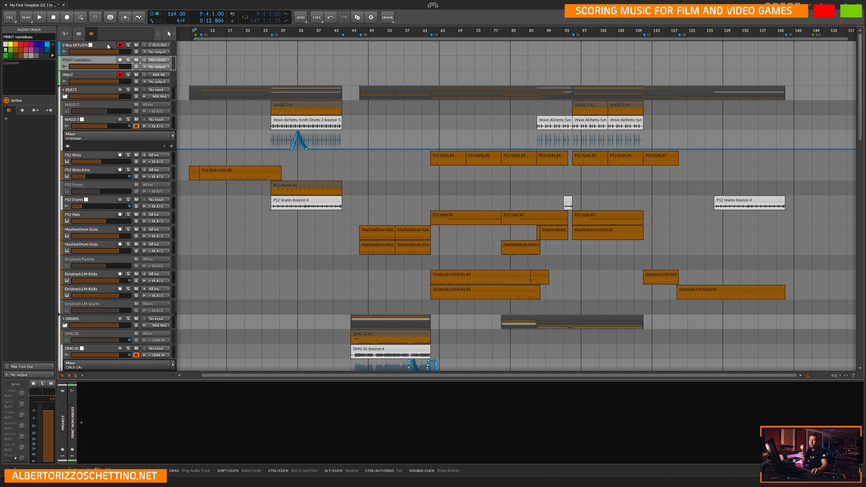
click(100, 72)
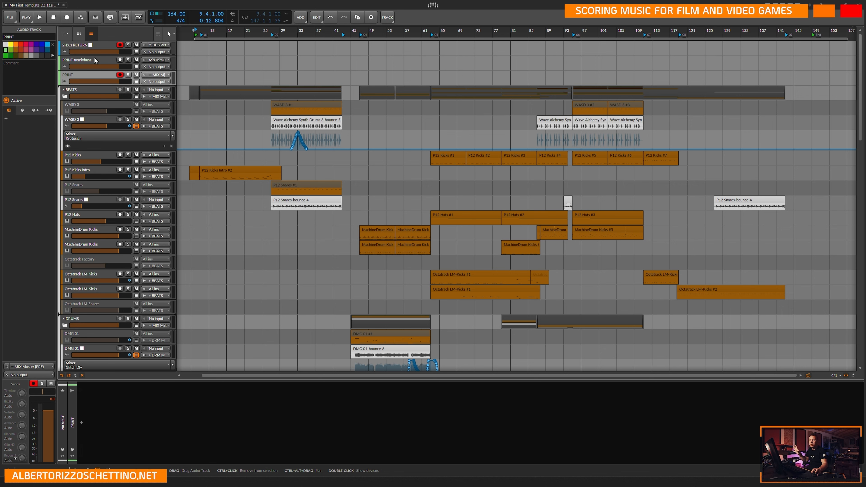
click(104, 47)
click(103, 60)
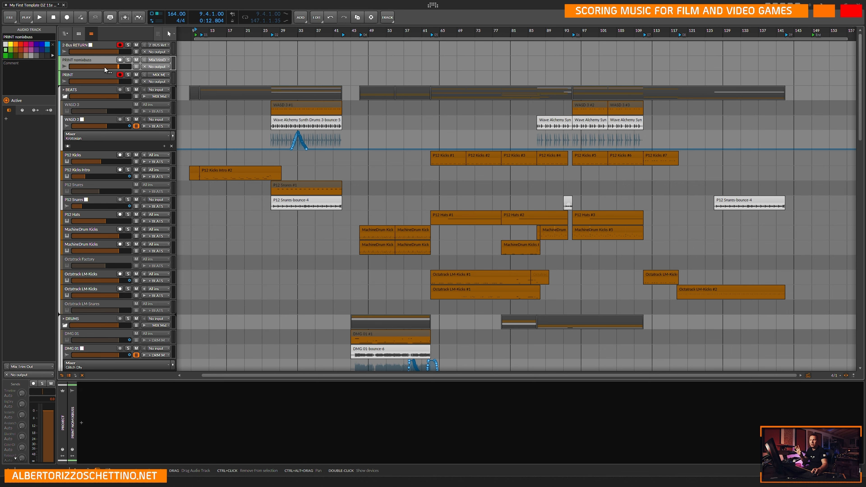
click(103, 74)
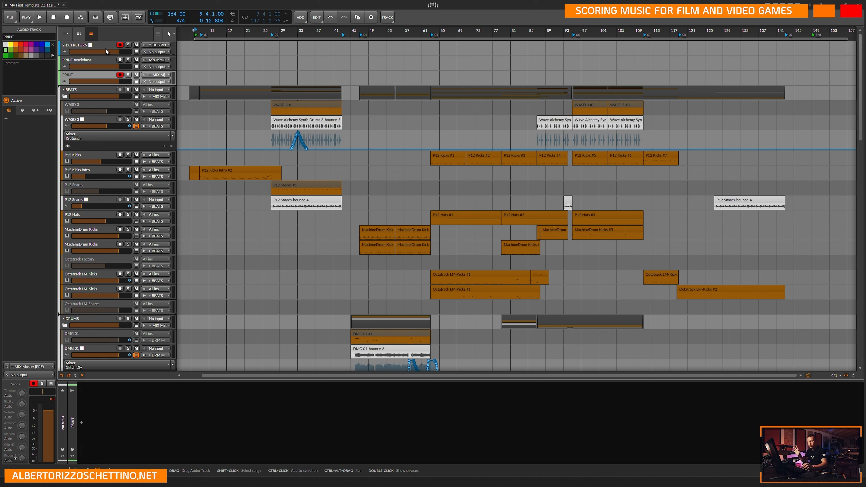
key(ctrl+s)
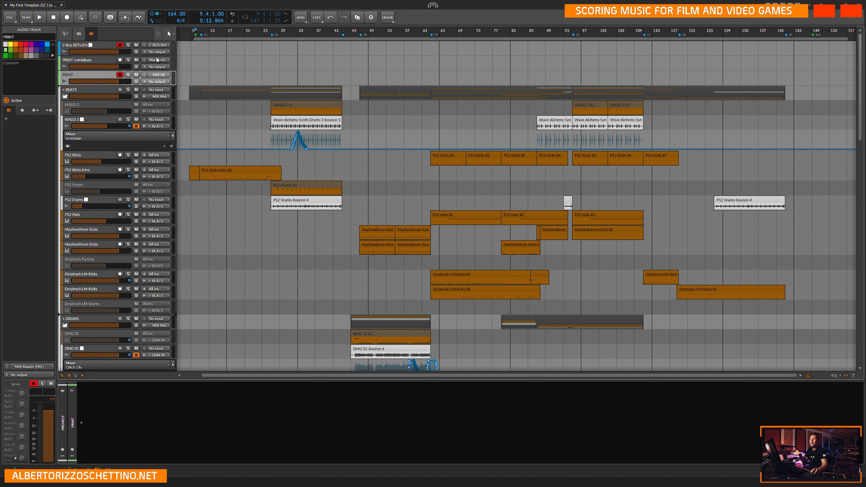
Arm the PRINT nomixbuss track for recording, look over the arrangement's tracks, and save the project.
click(120, 60)
click(177, 54)
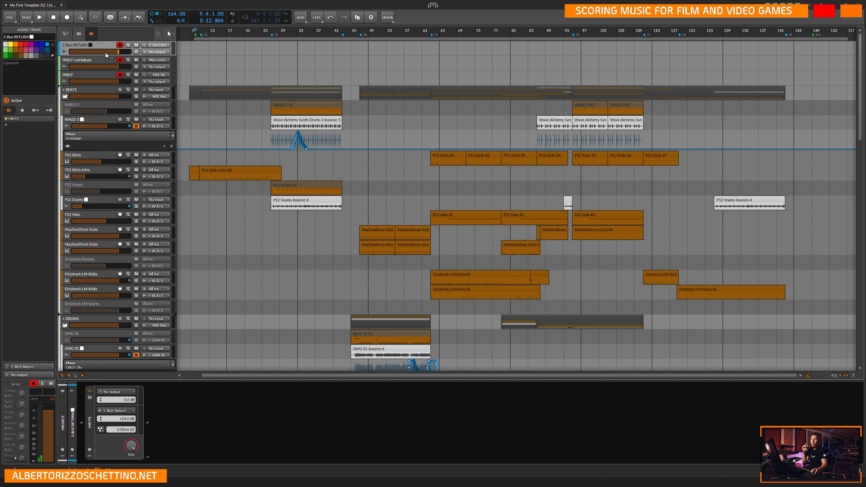
scroll(216, 157, down, 20)
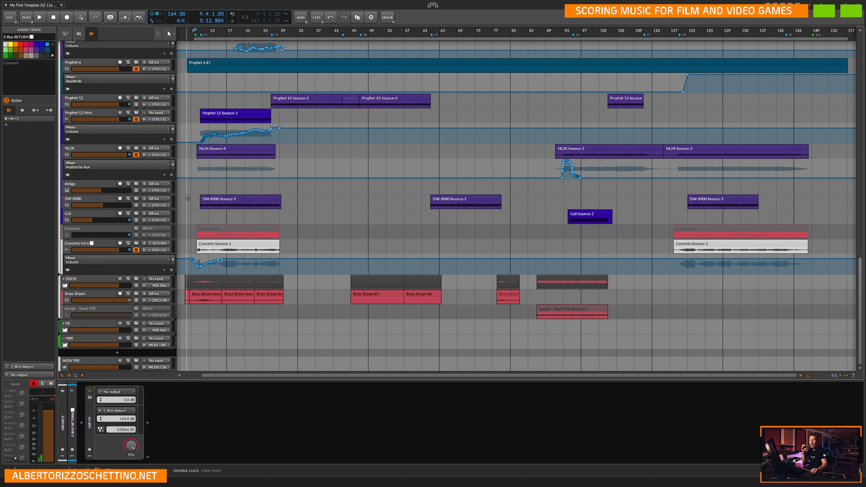
scroll(187, 205, up, 10)
scroll(186, 214, up, 10)
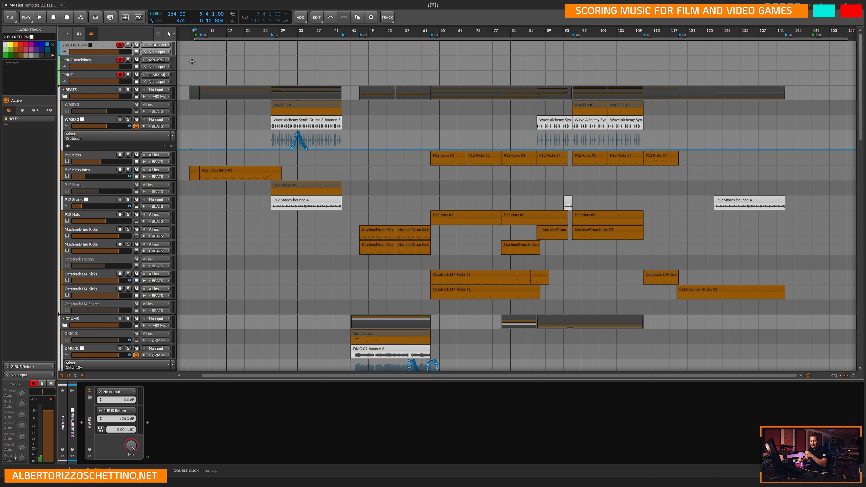
key(ctrl+s)
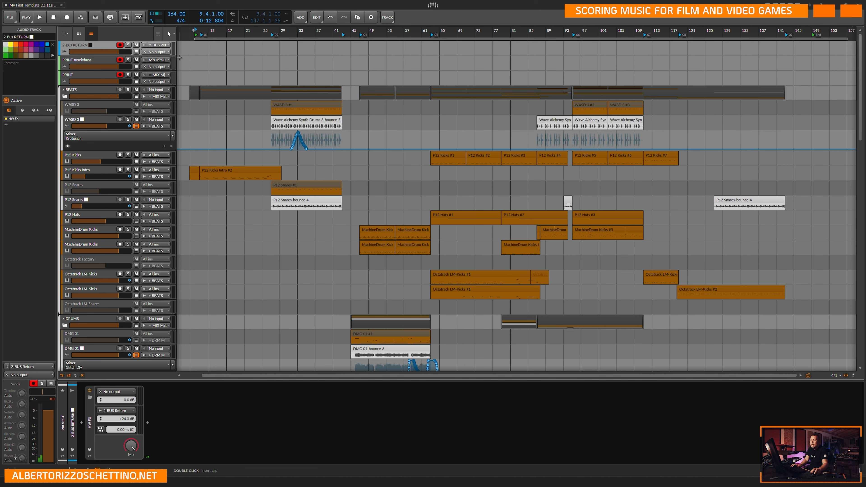
Place the arrangement's play start position at 9.4.1 on the Start marker.
click(192, 51)
key(ctrl+plus)
key(ctrl+plus)
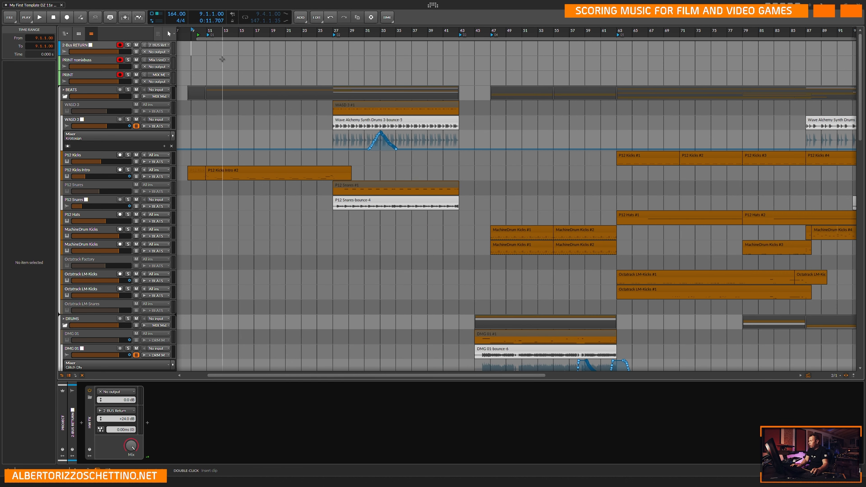
key(ctrl+plus)
key(ctrl+plus)
key(ctrl+plus)
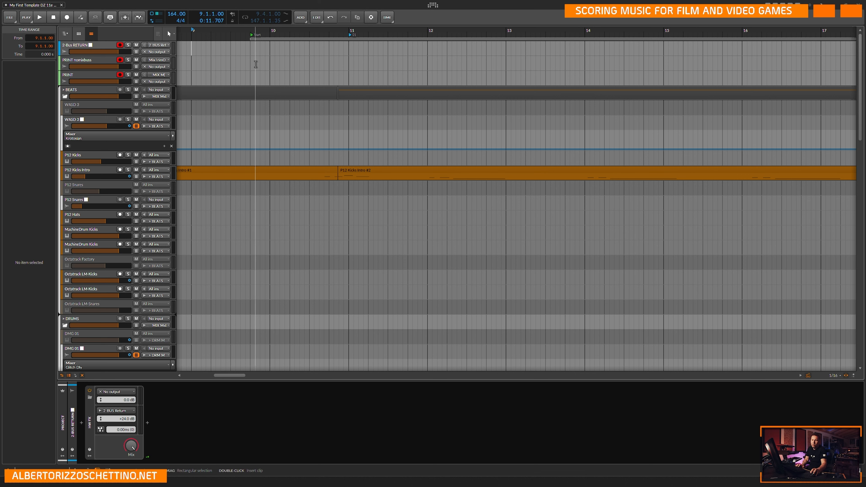
click(252, 55)
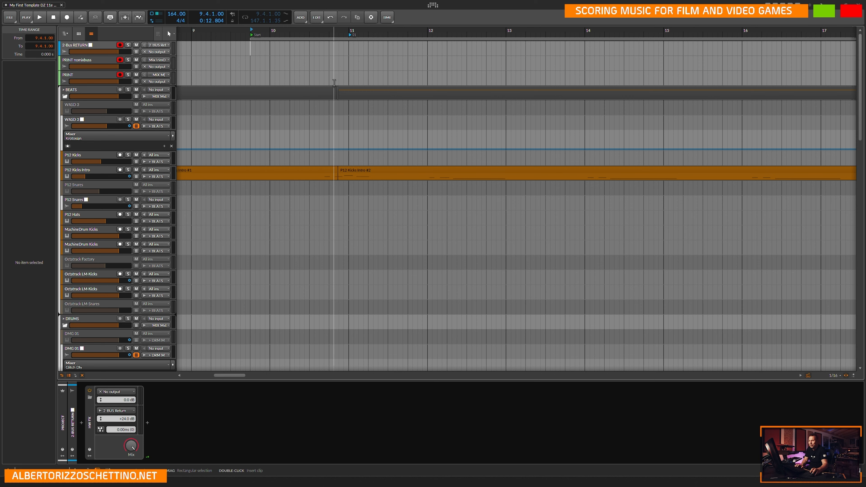
key(z)
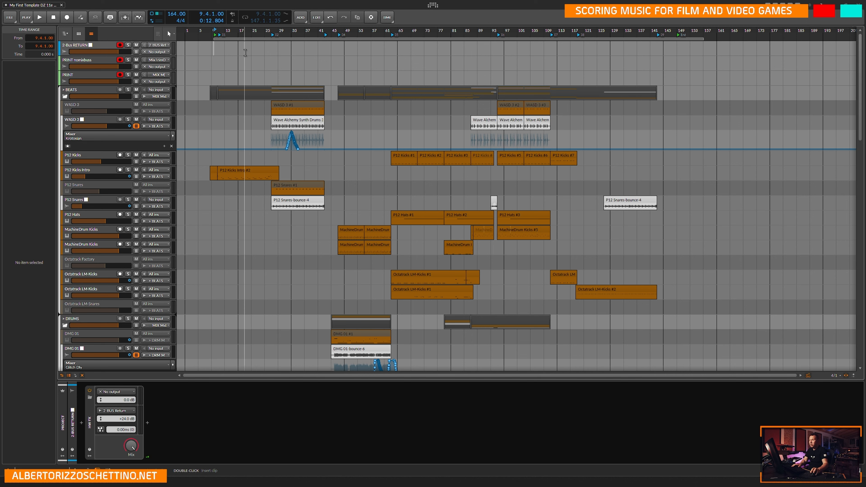
scroll(219, 40, up, 5)
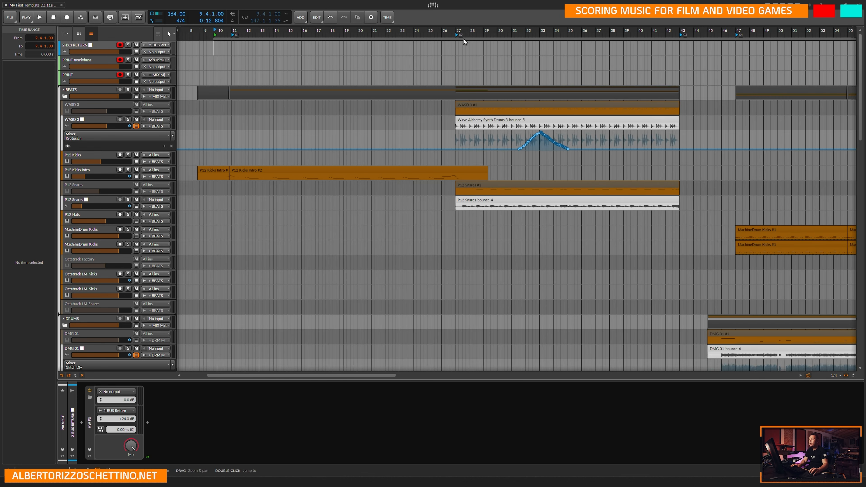
scroll(222, 38, down, 5)
key(ctrl+minus)
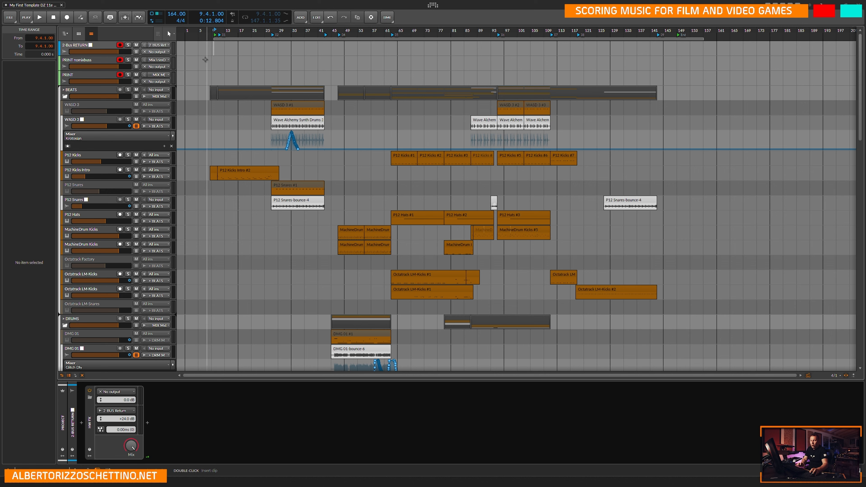
Color the 2-Bus RETURN channel green in the mixer to match the PRINT tracks, then save the project.
key(Tab)
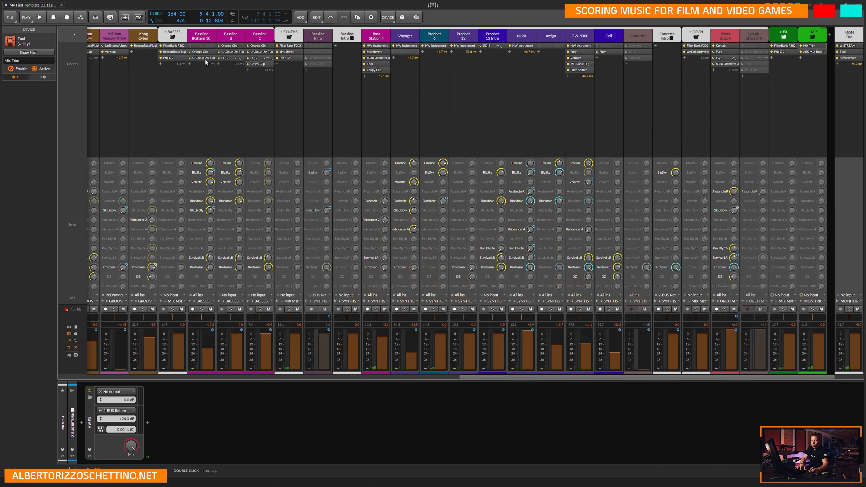
click(358, 377)
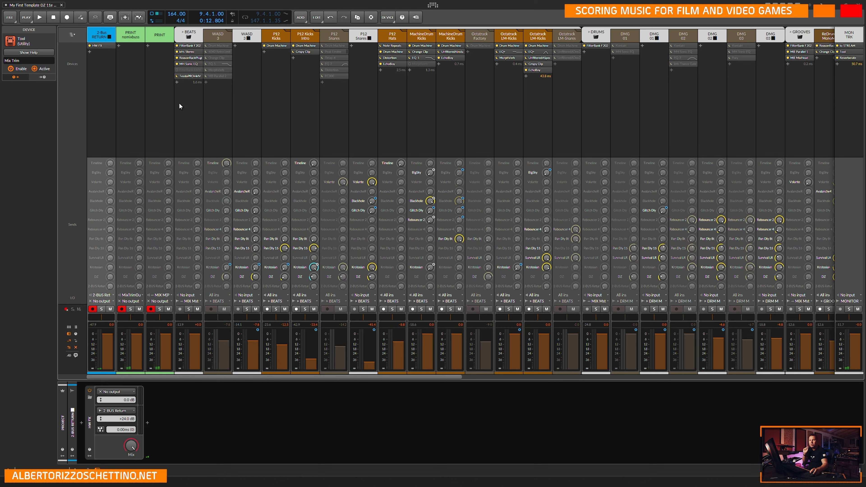
click(97, 41)
right_click(100, 33)
click(114, 43)
click(204, 99)
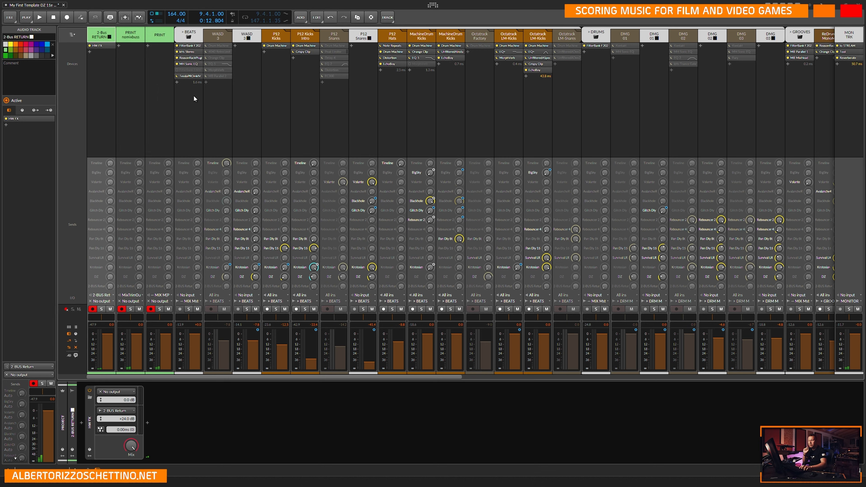
key(ctrl+s)
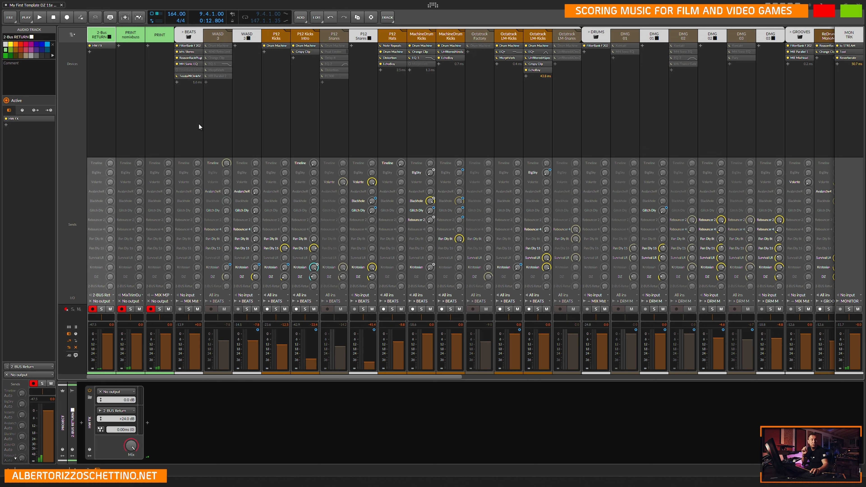
Inspect the FilterBank F202 and kHs Stereo plugins on the BEATS group, closing each window after viewing.
click(199, 46)
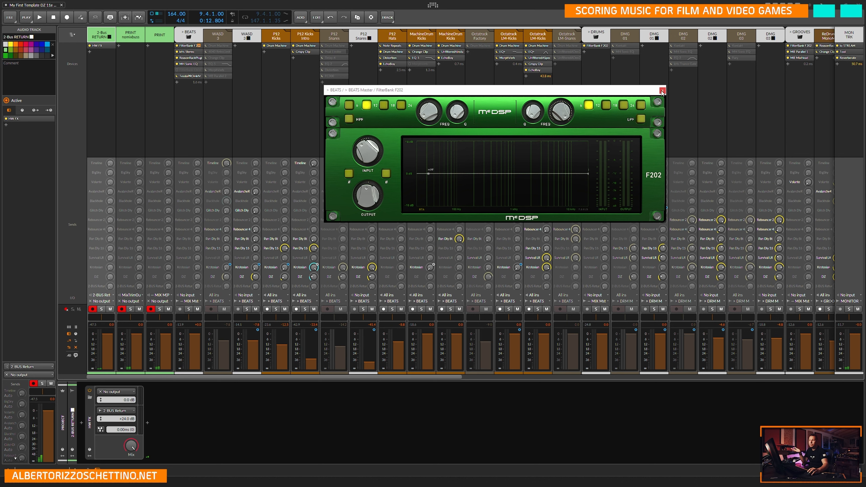
mouse_move(363, 147)
click(662, 91)
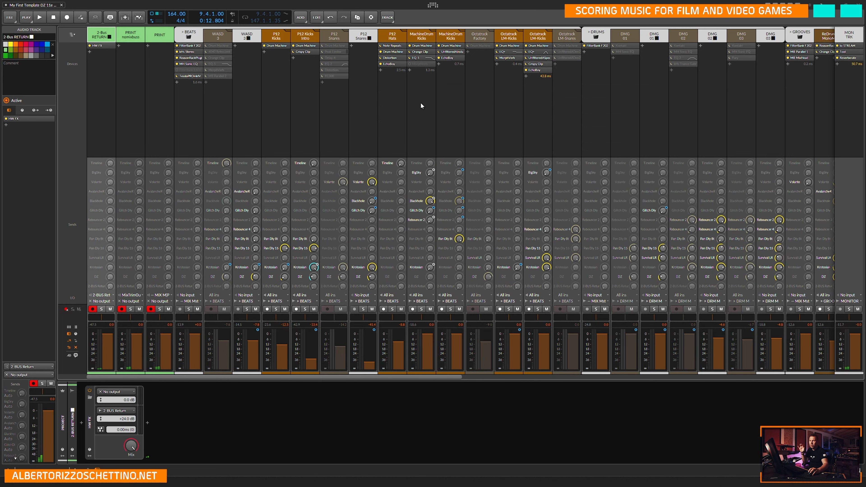
click(199, 52)
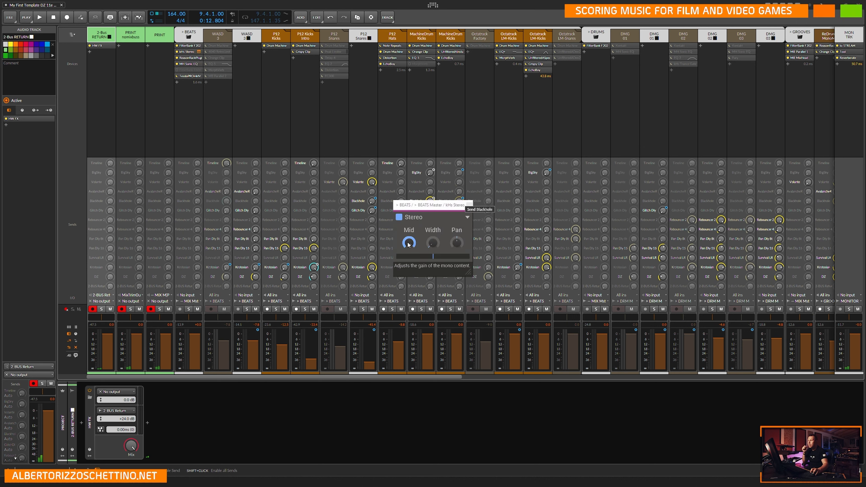
click(470, 207)
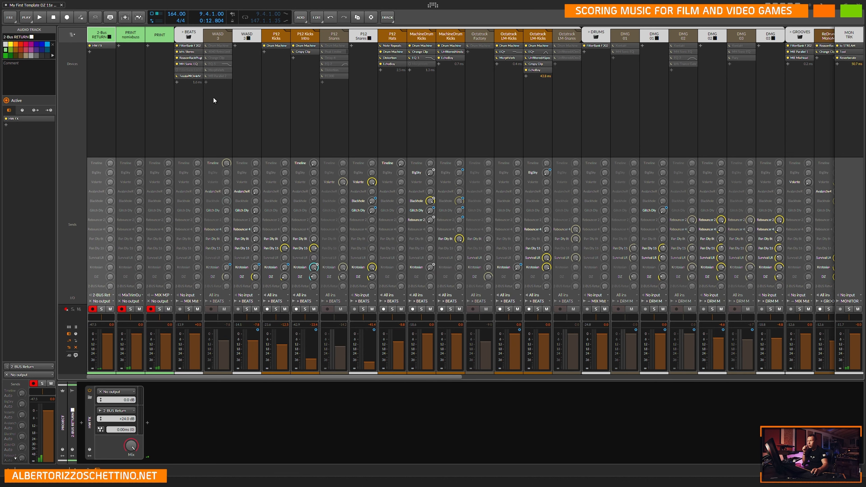
Review the Reason Rack, MH Sonic EQ and Tessla Pro plugins on the BEATS group.
click(199, 58)
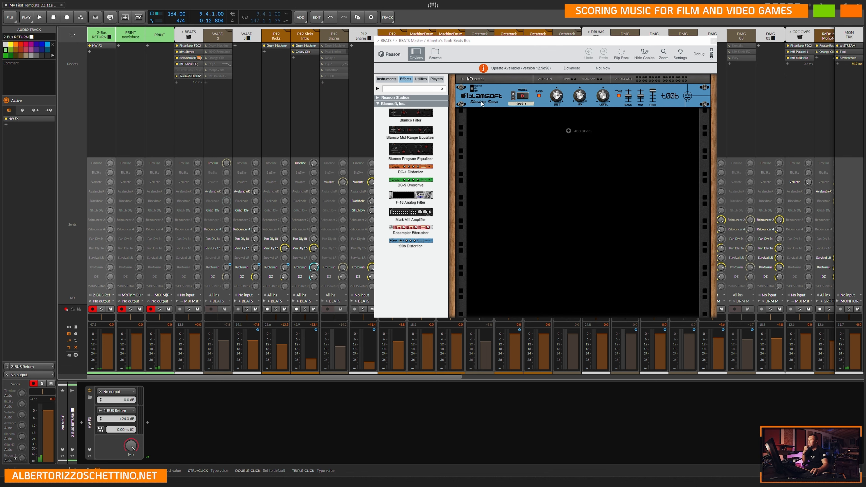
click(713, 42)
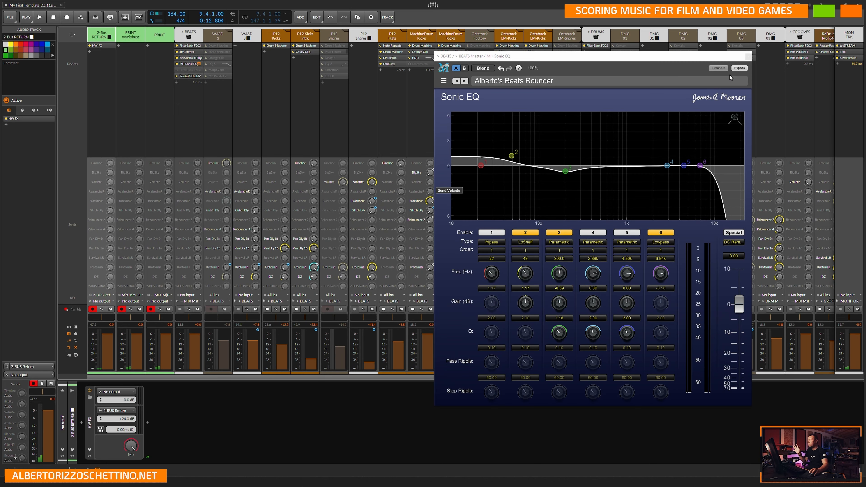
click(748, 58)
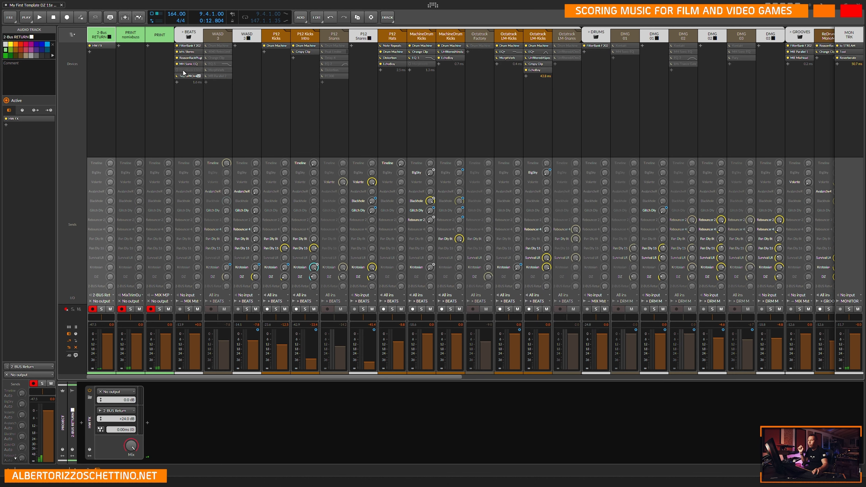
click(199, 76)
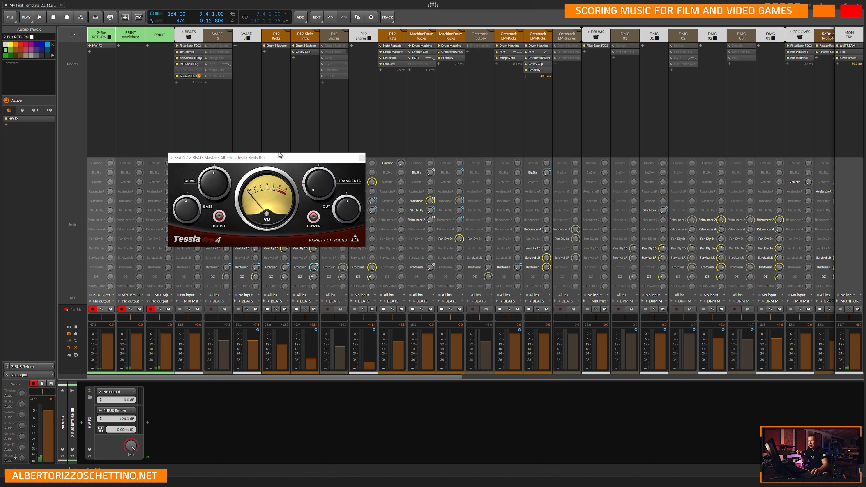
click(362, 159)
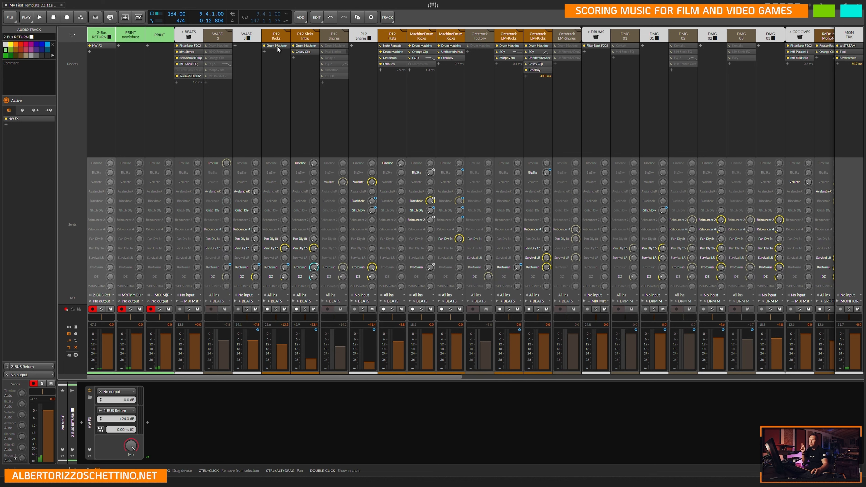
Check the Crispy Clip on P12 Kicks Intro, then the Distortion and EchoBoy devices on P12 Hats.
click(316, 52)
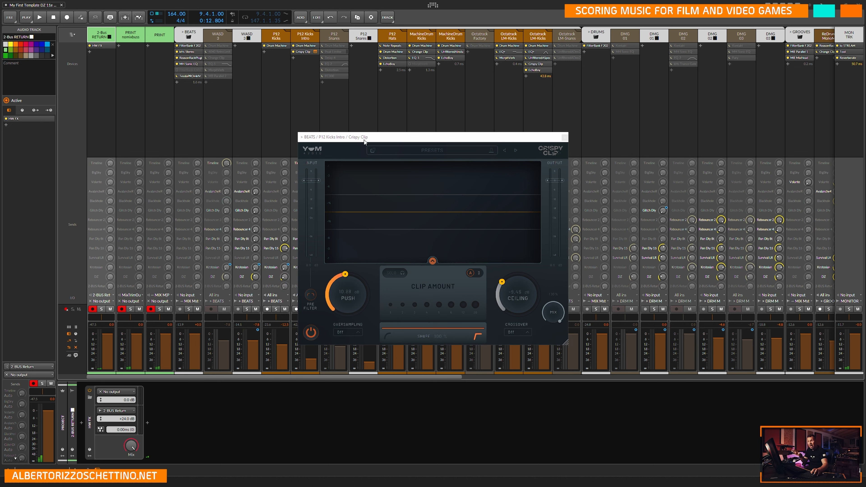
click(565, 137)
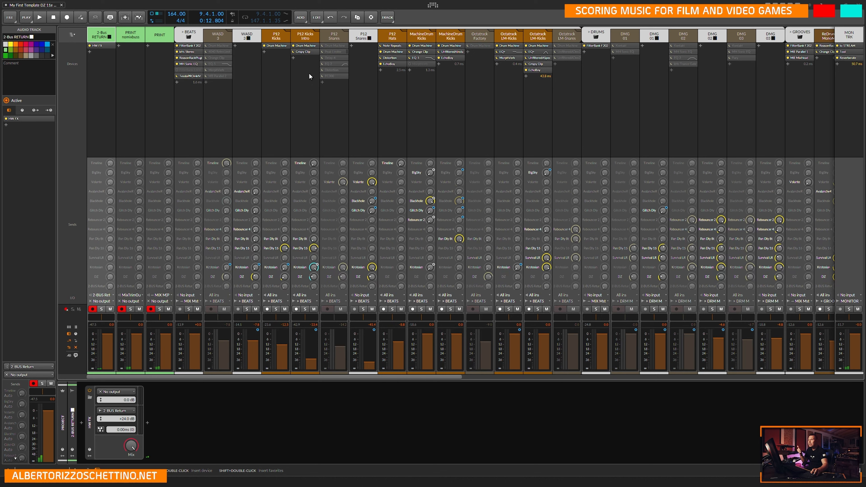
click(403, 58)
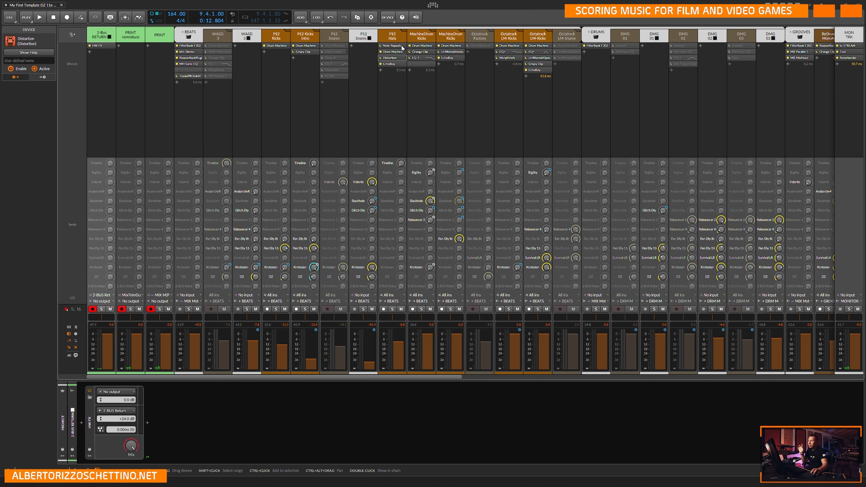
click(402, 64)
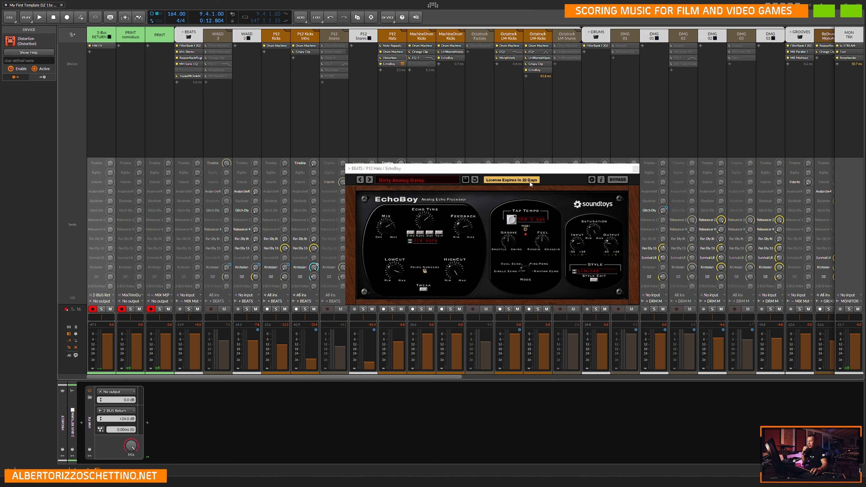
click(636, 169)
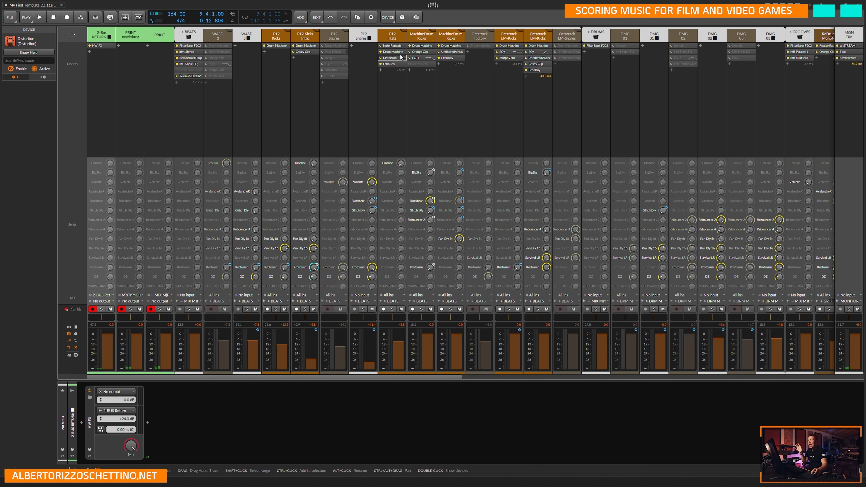
Examine the Orange Clip and EQ-5 devices on the first MachineDrum Kicks track.
click(431, 52)
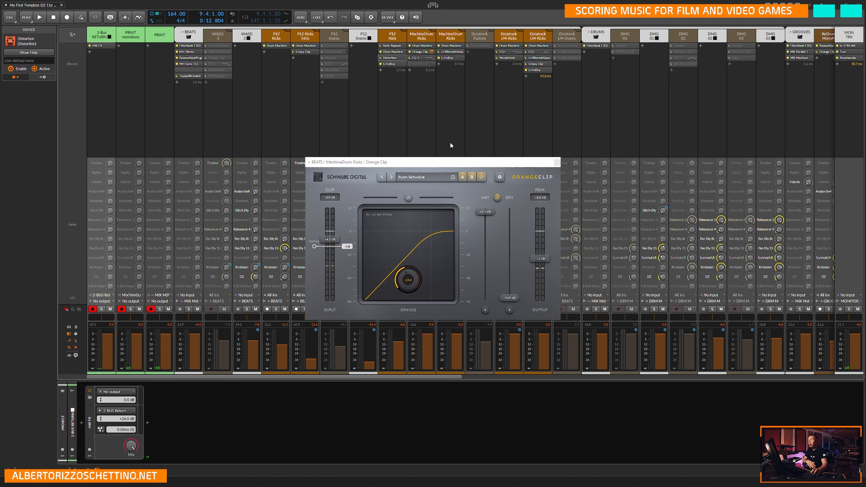
click(557, 163)
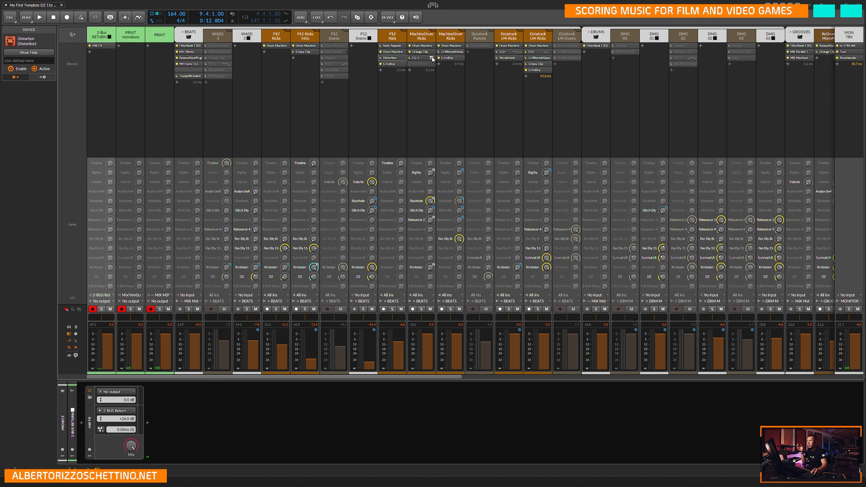
click(432, 58)
click(858, 30)
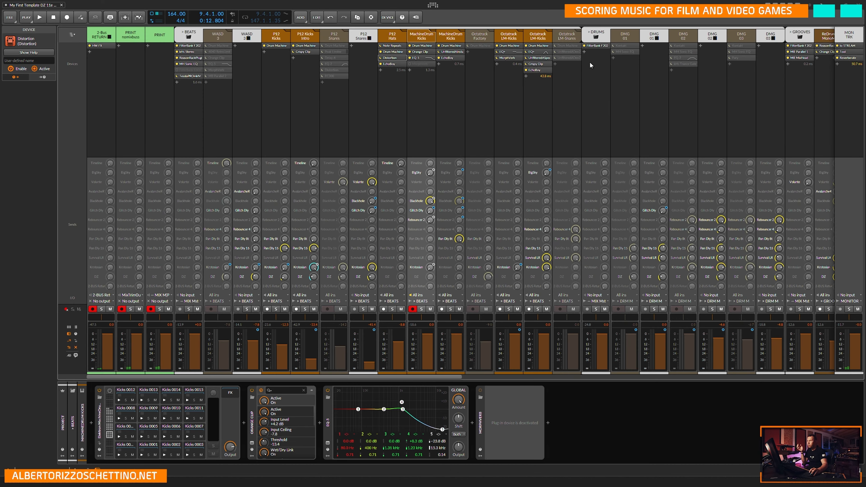
View the Instant Delay and EchoBoy plugins on the second MachineDrum Kicks track.
click(461, 52)
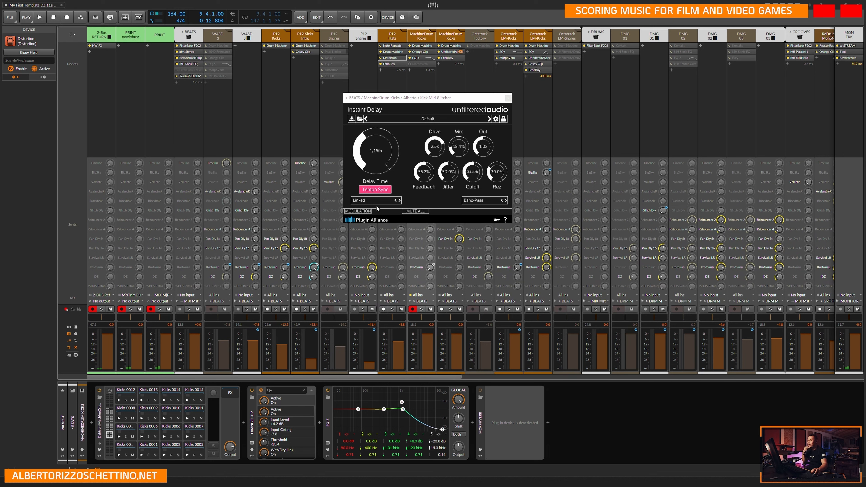
click(508, 99)
click(461, 58)
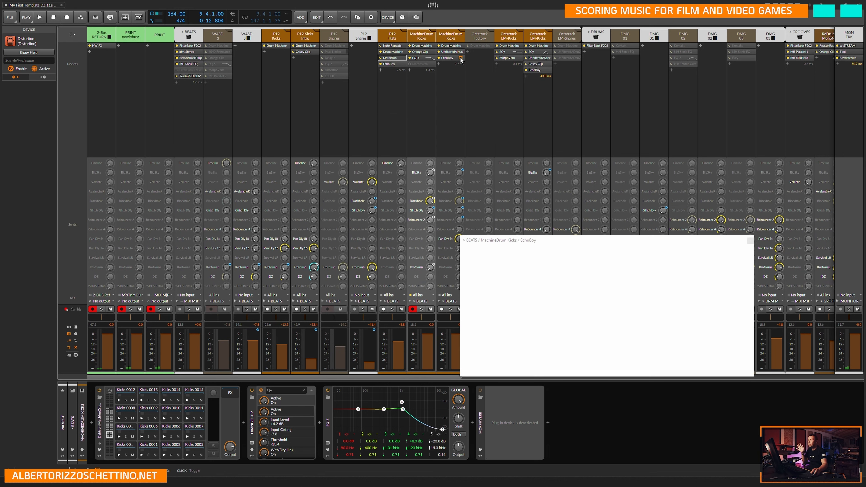
click(751, 240)
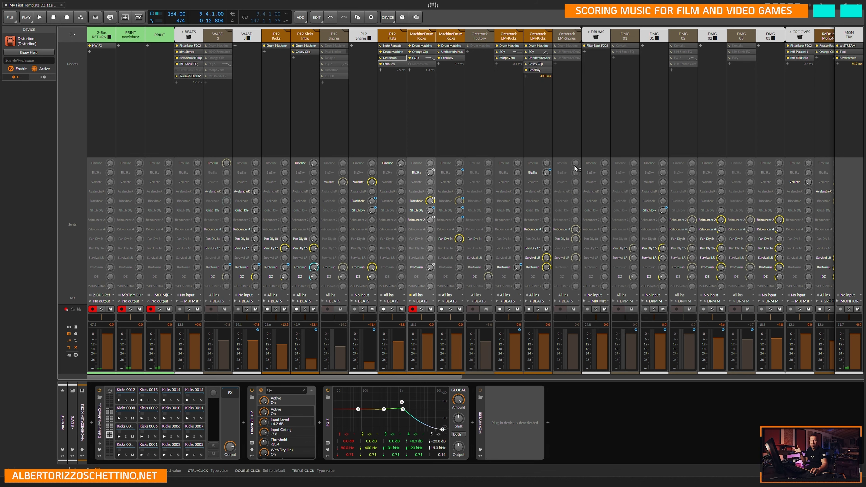
Examine the EQ+ and MorphVerb settings on the first Octatrack LM-Kicks track.
click(518, 52)
key(Escape)
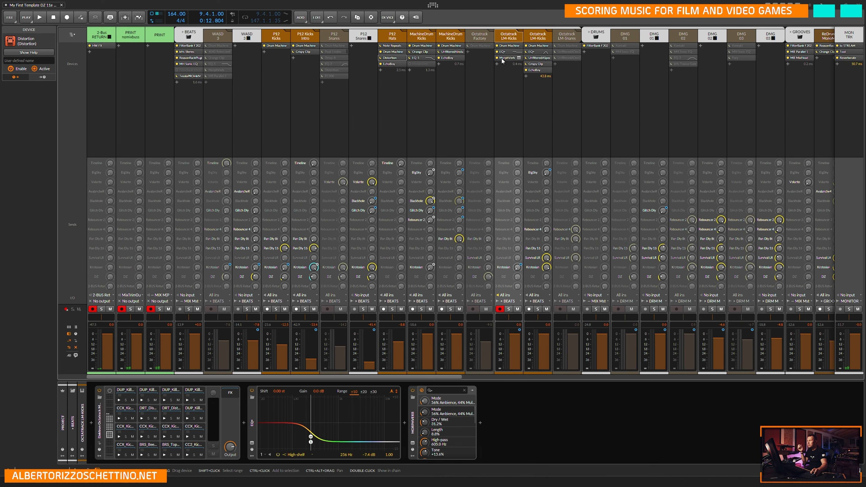
click(519, 57)
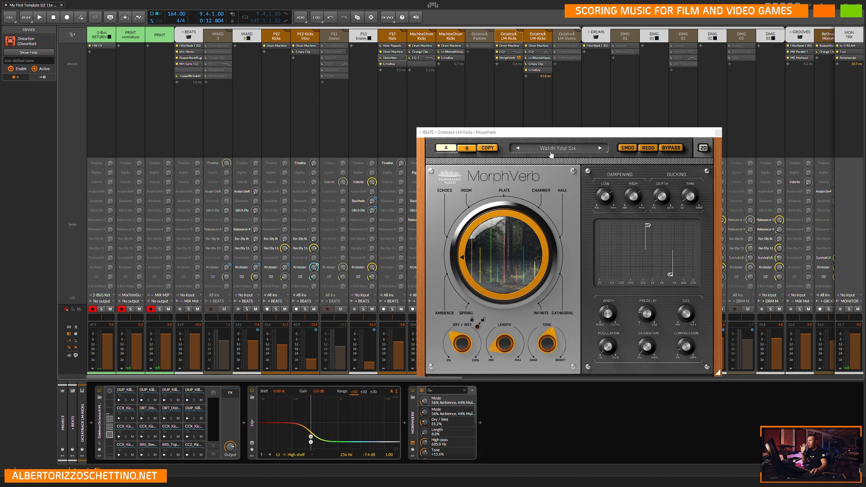
click(719, 131)
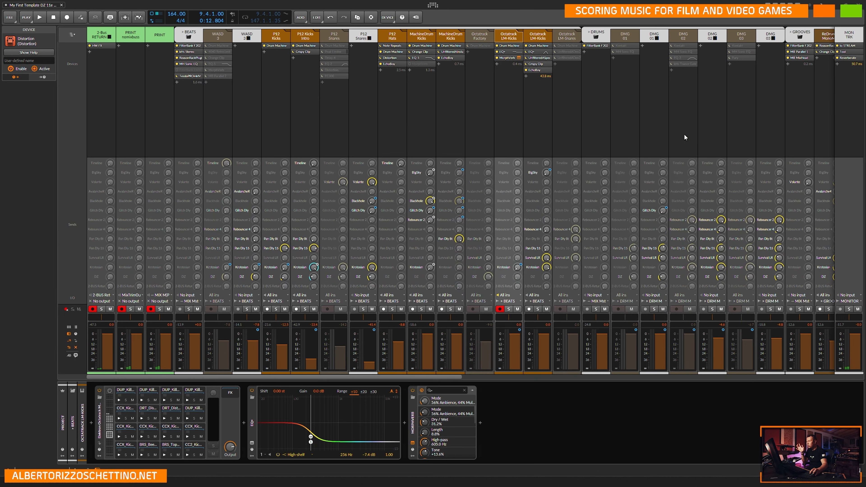
Examine the SpecOps, Crispy Clip and EchoBoy plugins on the second Octatrack LM-Kicks track.
click(548, 57)
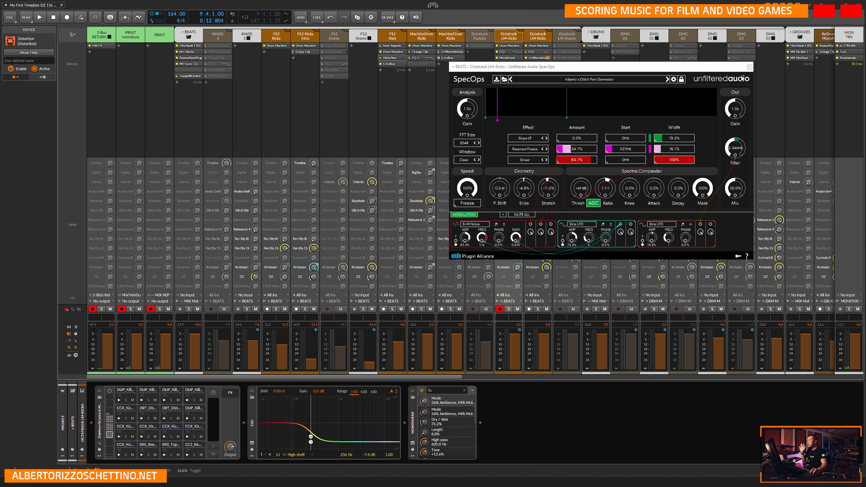
click(749, 66)
click(548, 63)
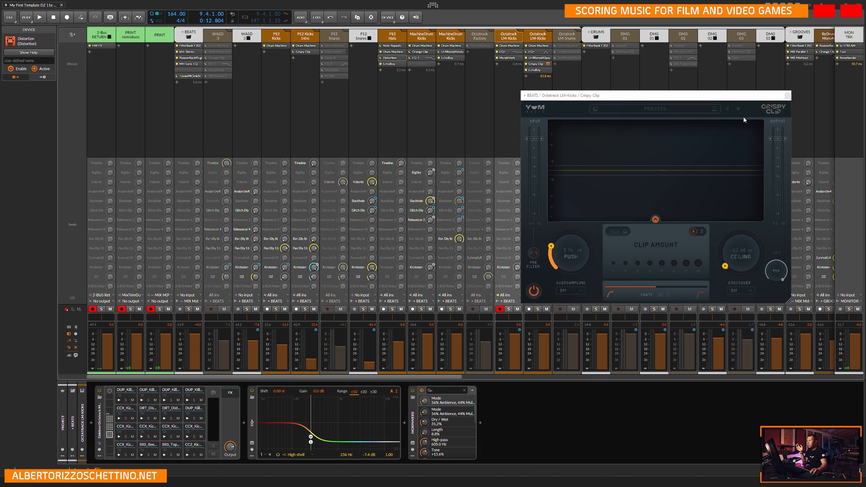
click(788, 96)
click(548, 70)
click(761, 146)
View the FilterBank F202 settings on the DRUMS master and on the GROOVES master.
click(606, 46)
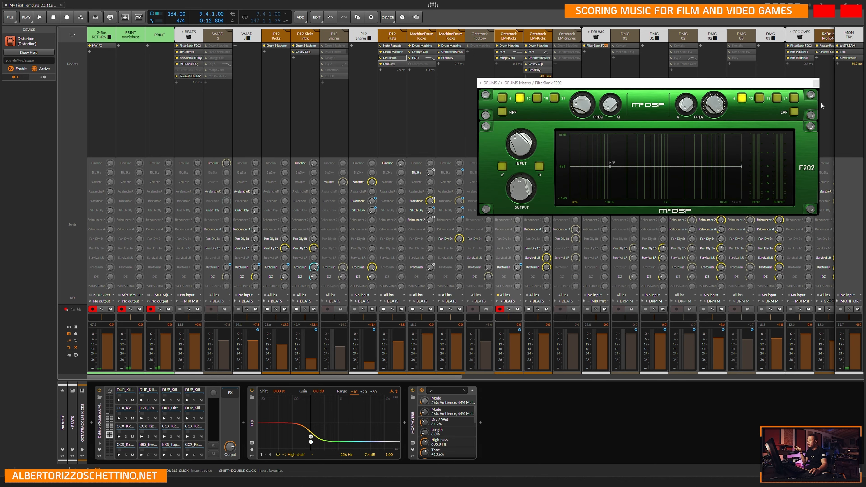
click(816, 83)
drag(444, 375, 660, 382)
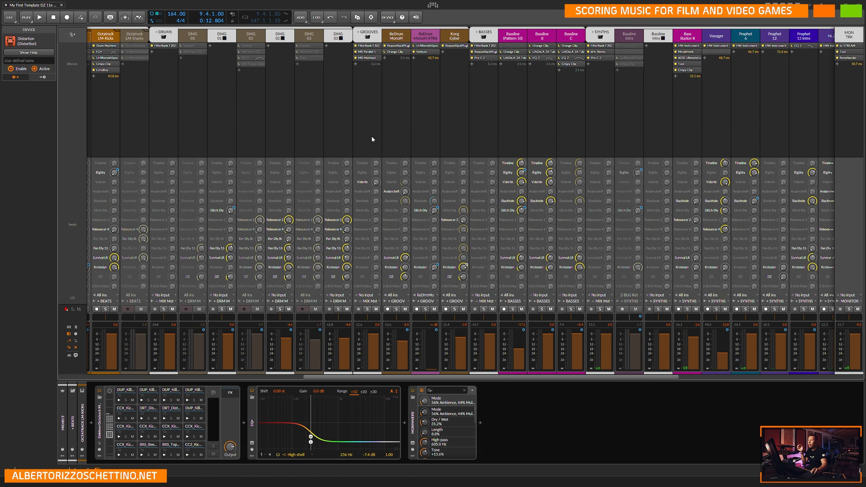
click(377, 46)
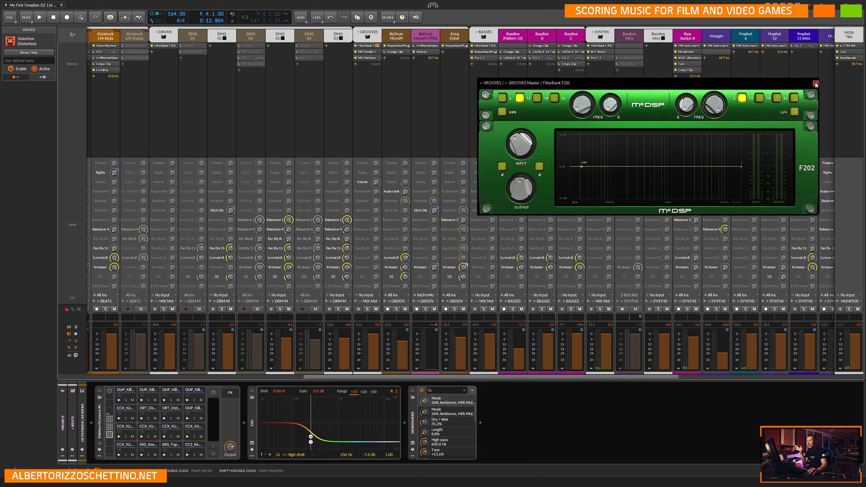
click(816, 84)
Examine the MB Parallel 1 and MB MixHead plugins on the GROOVES master.
click(378, 52)
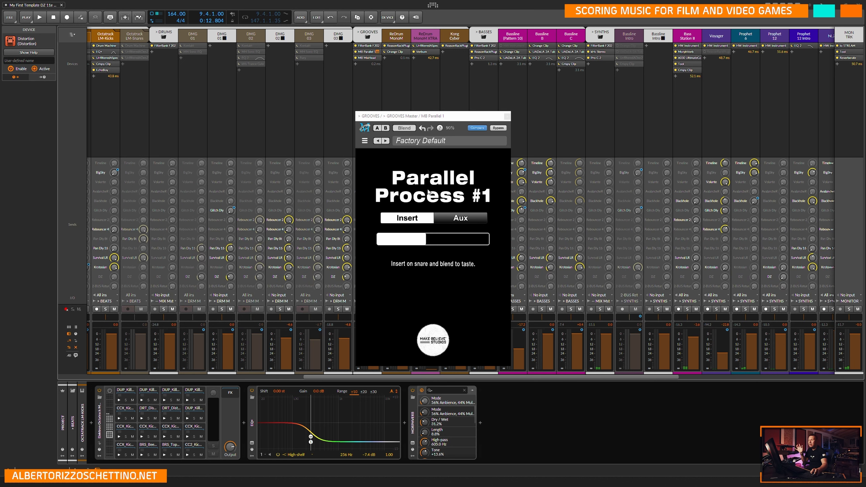
click(507, 117)
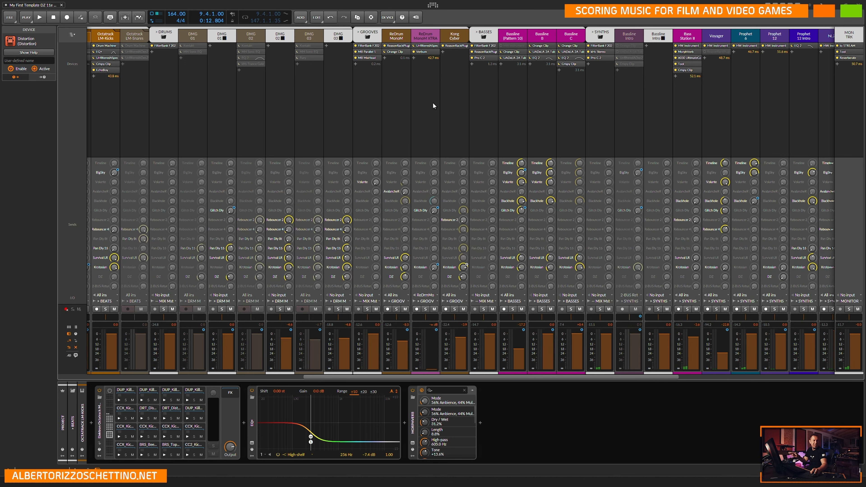
click(378, 59)
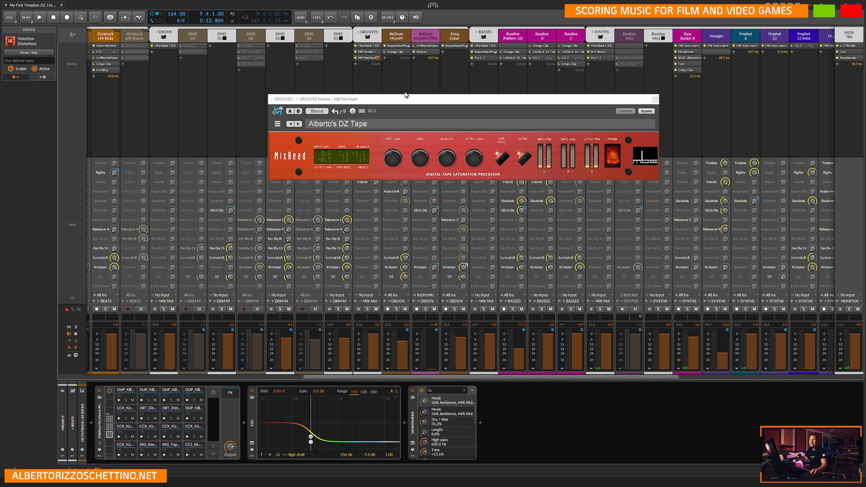
click(655, 100)
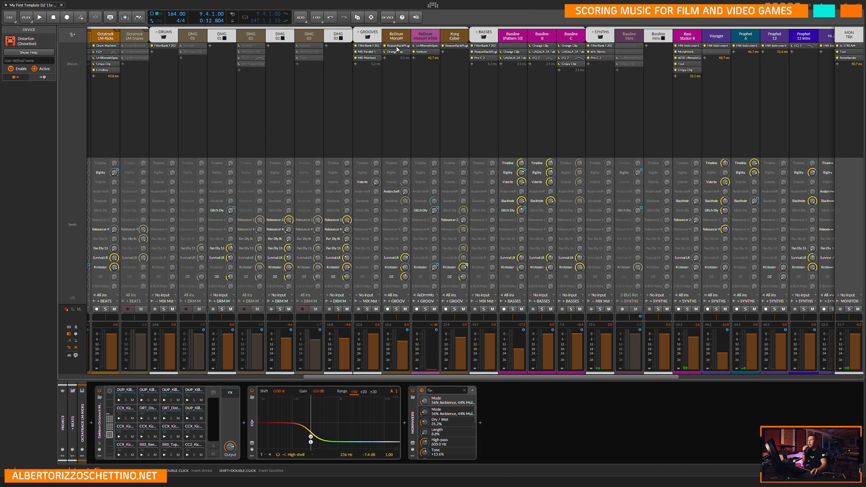
Check the Reason rack and the Orange Clip on the ReDrum MonoM track.
click(405, 46)
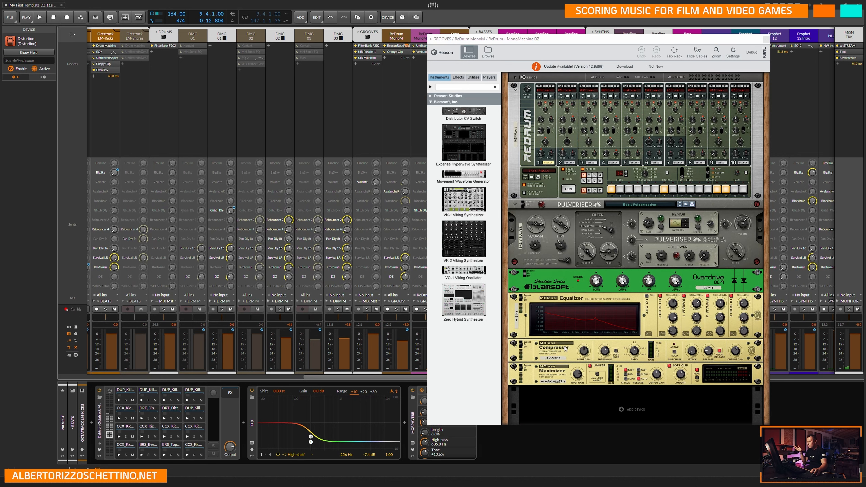
click(766, 40)
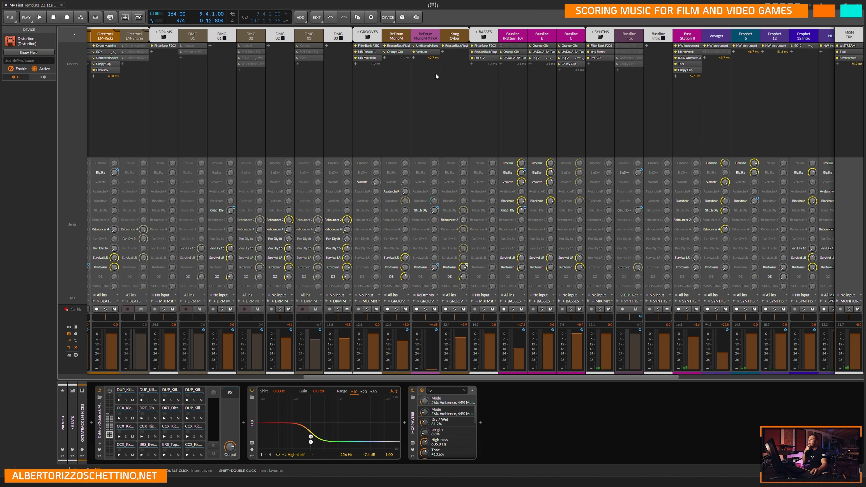
double_click(396, 52)
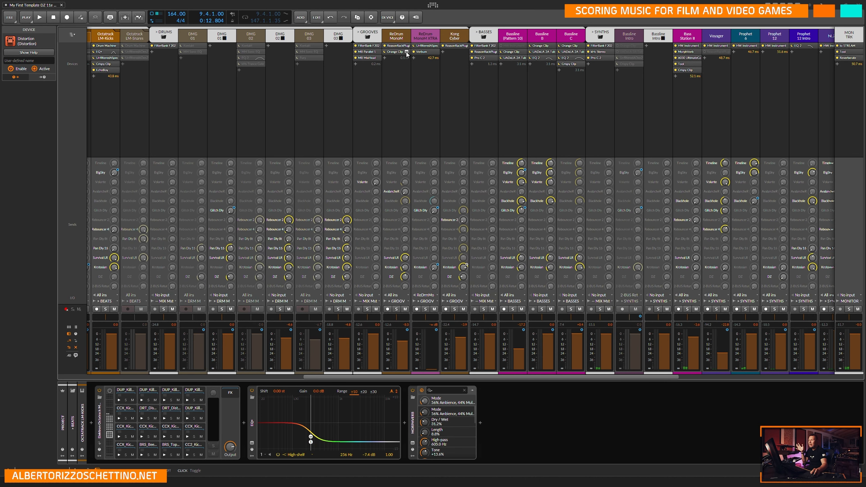
click(562, 142)
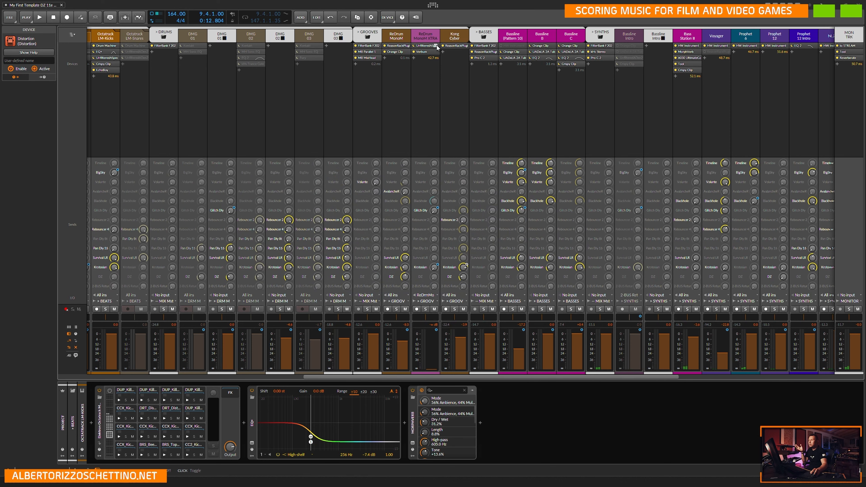
View SpecOps and Verbum on the ReDrum MonoM XTRA track, then the Reason rack on Kong Cyber.
double_click(436, 45)
click(816, 101)
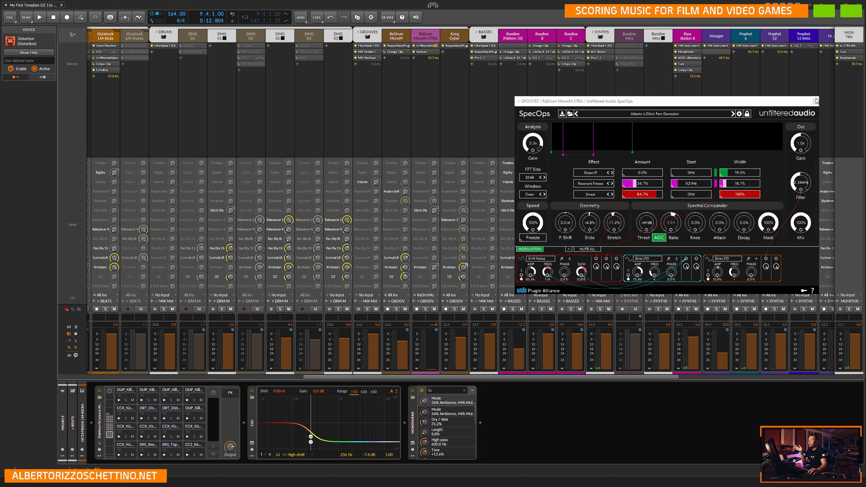
click(816, 102)
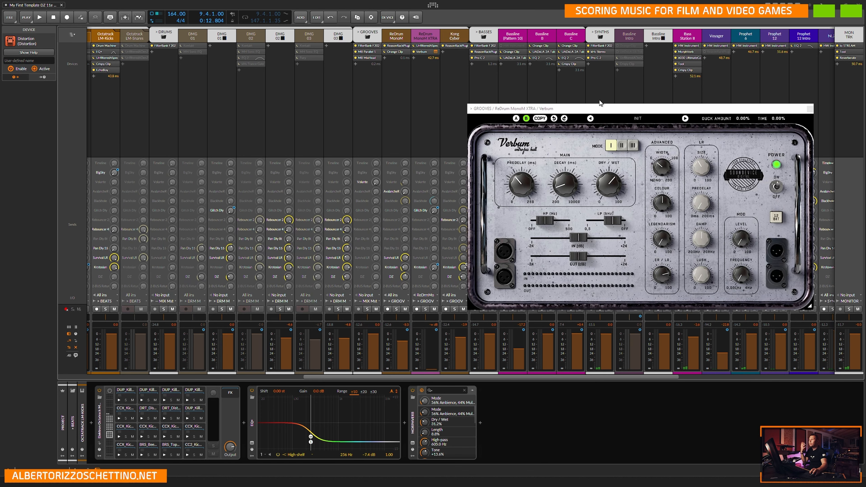
click(810, 109)
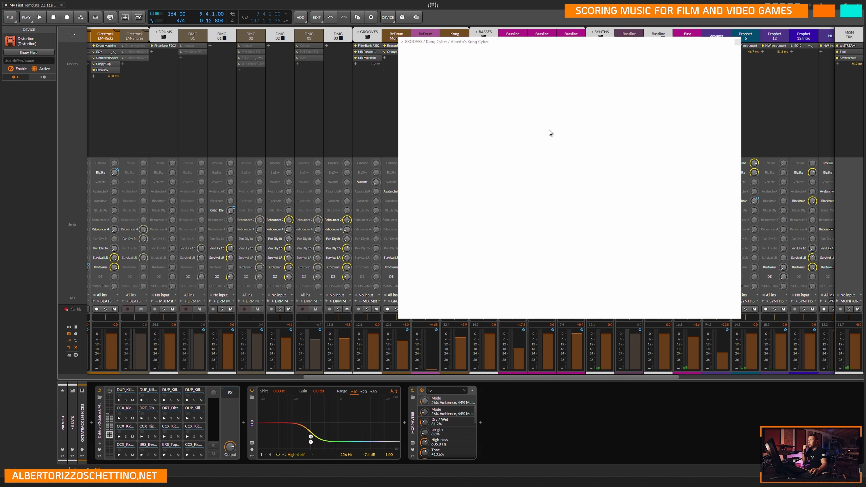
click(737, 42)
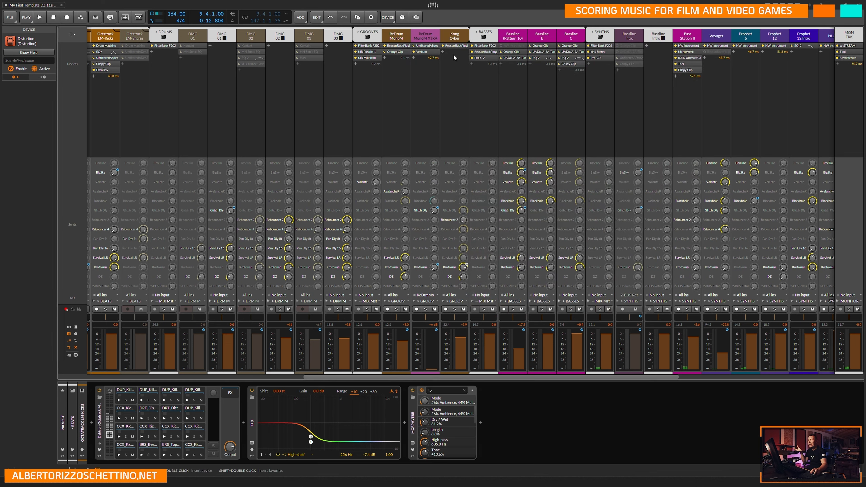
Review the FilterBank F202, the Reason rack with Pulveriser and the Pro-C 2 on the BASSES master.
click(494, 46)
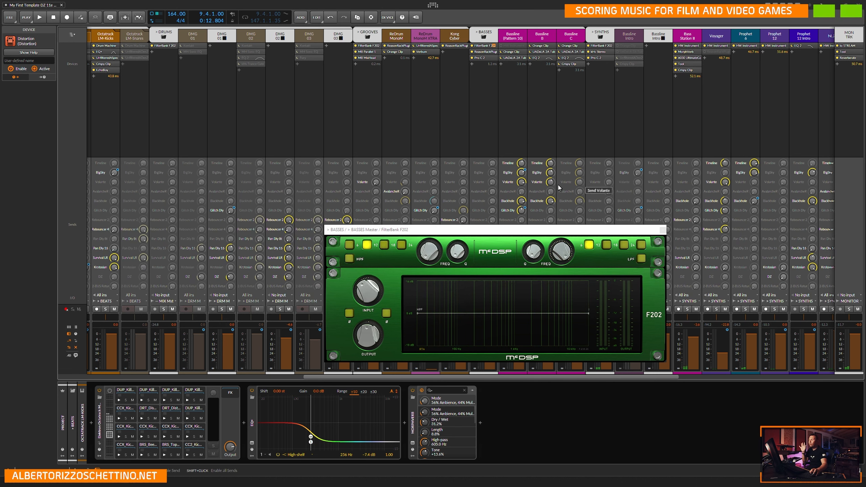
click(663, 231)
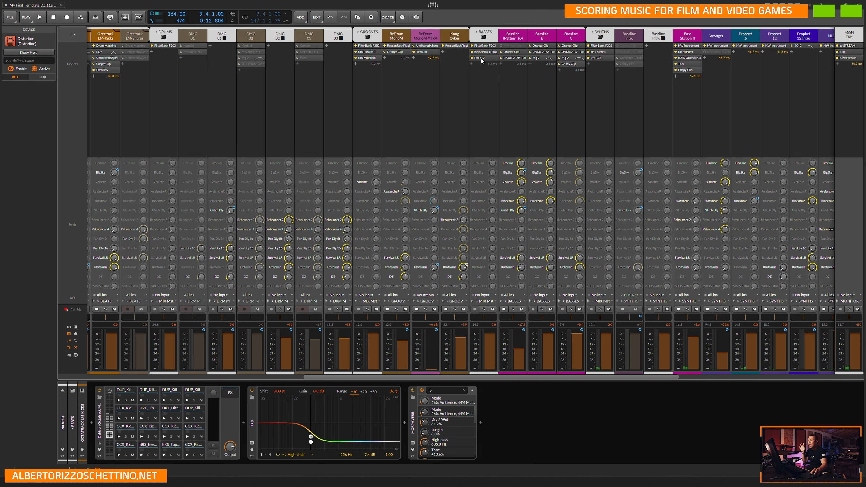
click(481, 52)
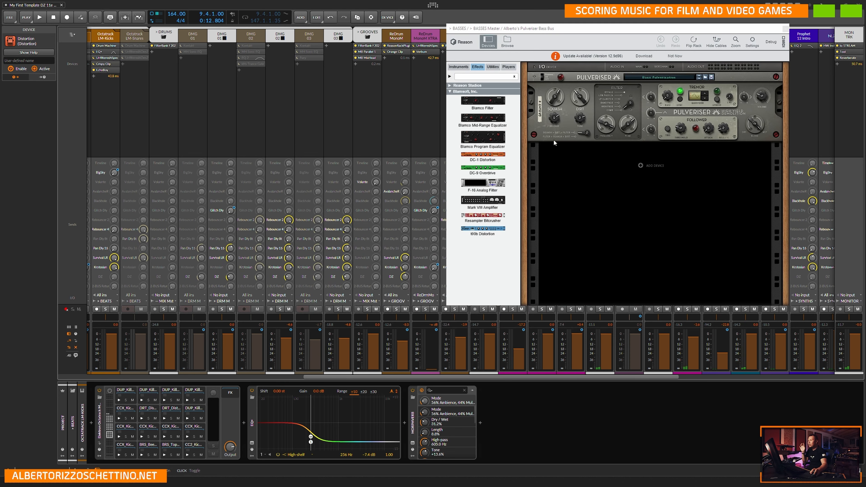
click(785, 29)
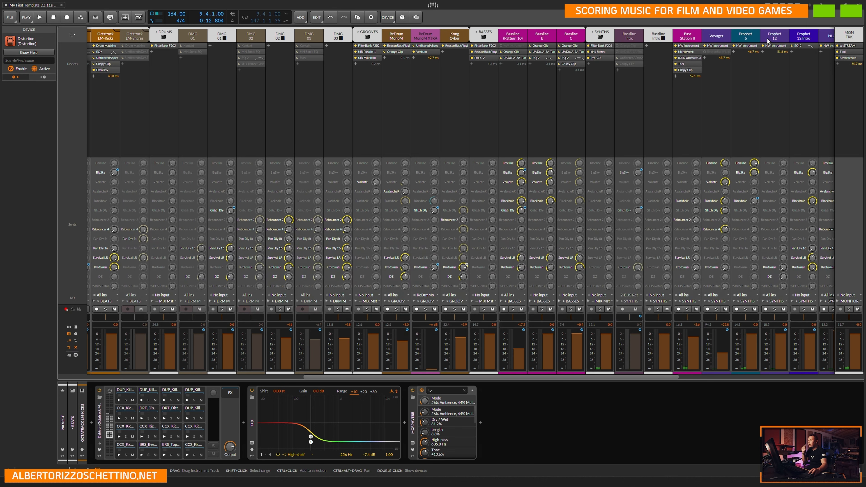
click(493, 50)
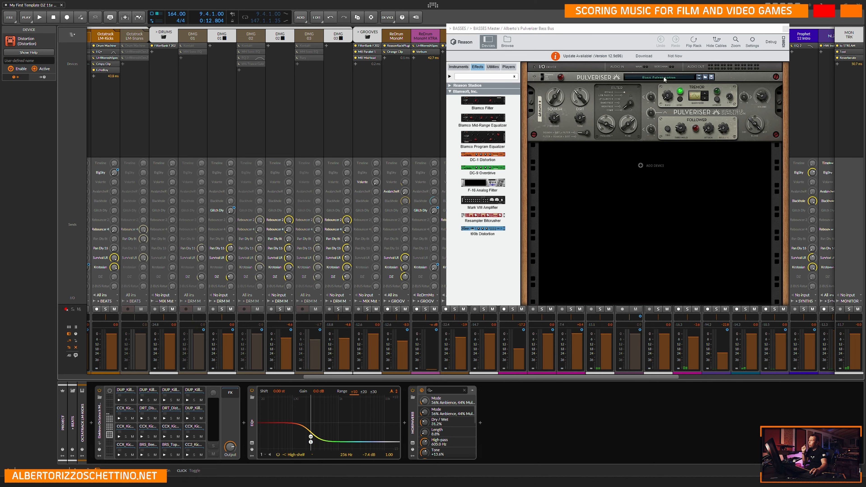
click(785, 29)
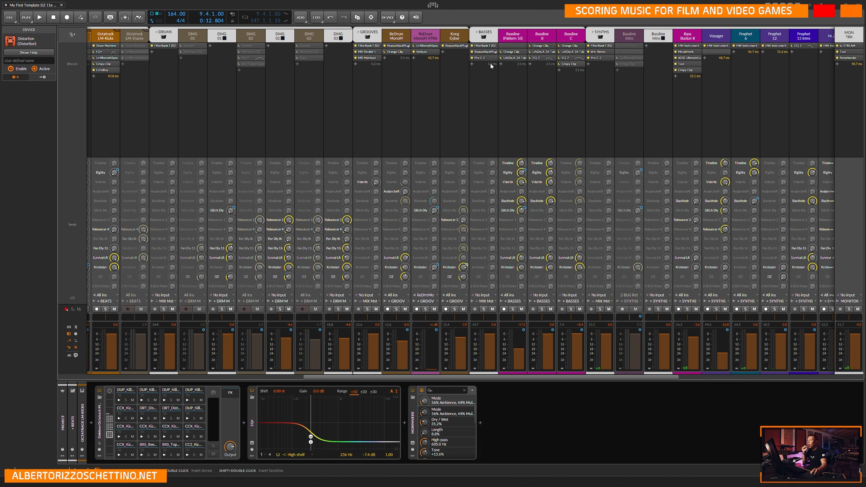
click(495, 58)
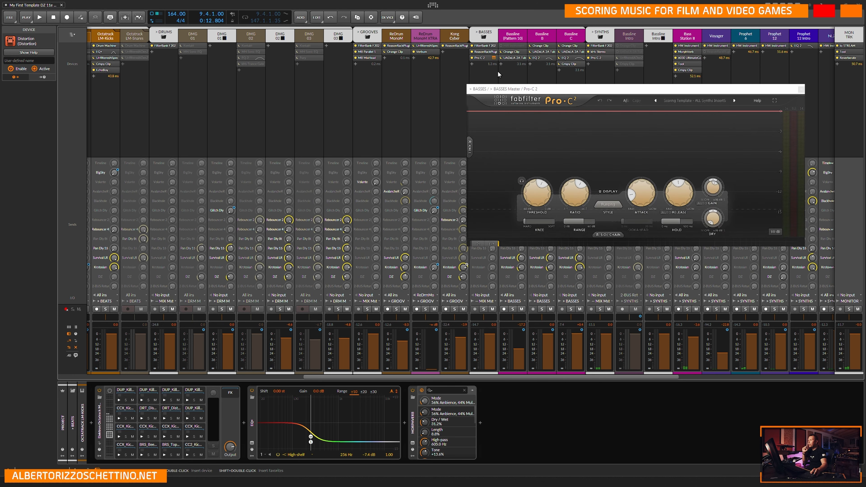
click(802, 90)
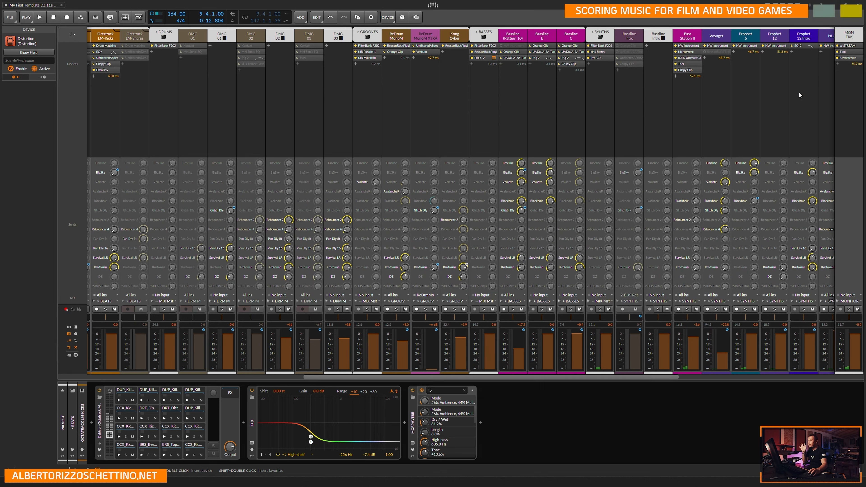
Examine the Orange Clip and LA-2A compressor on the Bassline (Pattern 10) track.
click(523, 52)
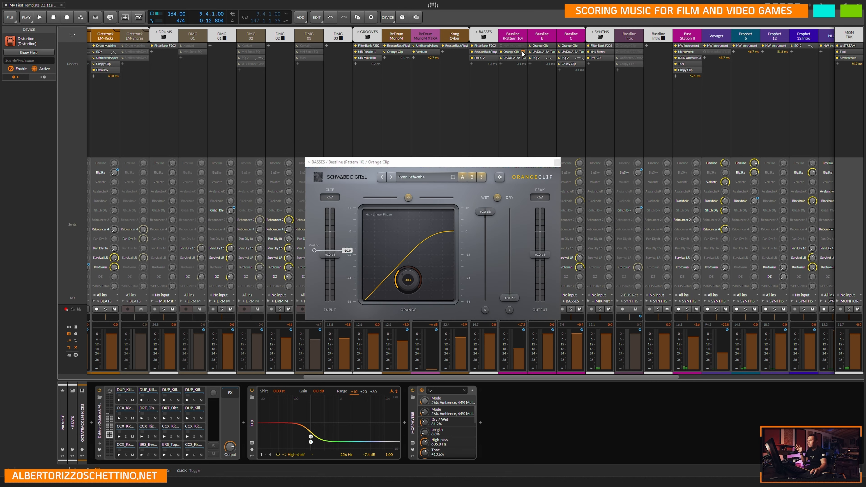
click(555, 163)
click(524, 58)
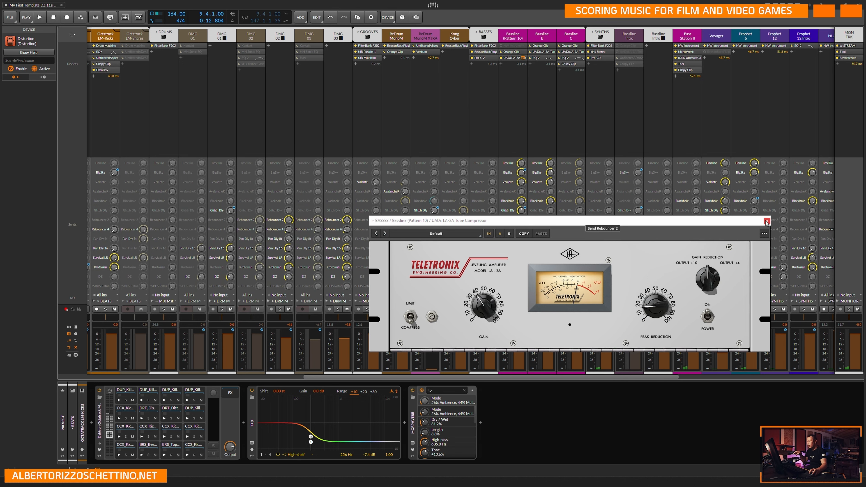
click(767, 221)
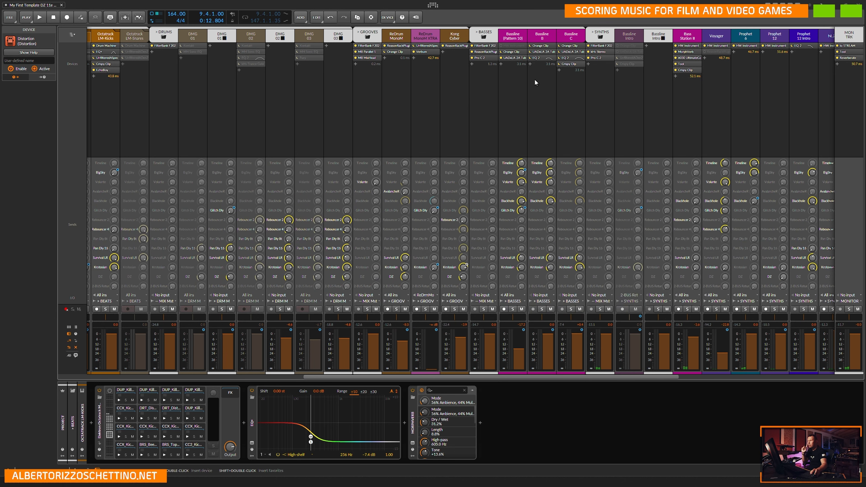
View the Orange Clip and LA-2A compressor settings on the Bassline B track.
click(552, 46)
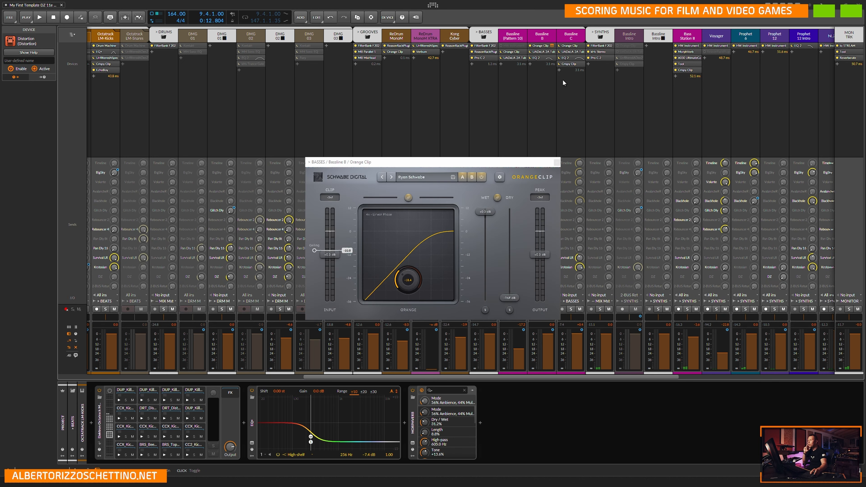
click(554, 162)
click(552, 51)
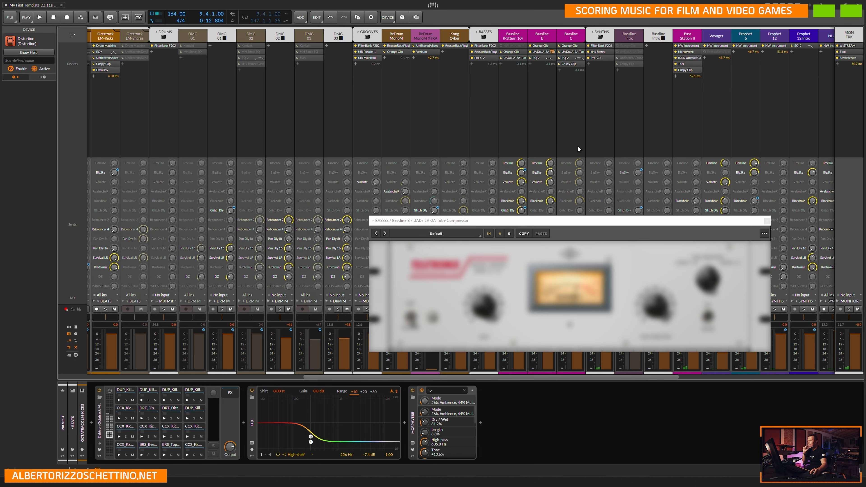
click(767, 221)
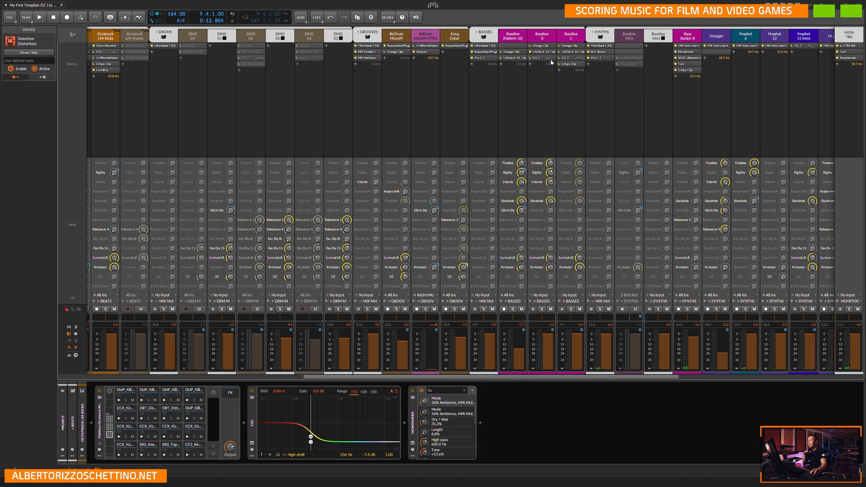
Check the Orange Clip, LA-2A compressor and Crispy Clip on the Bassline C track.
click(581, 46)
click(551, 163)
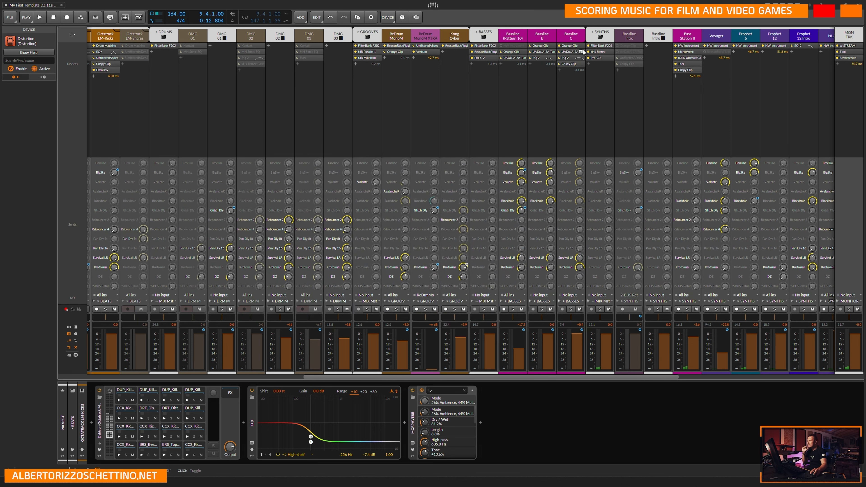
click(582, 52)
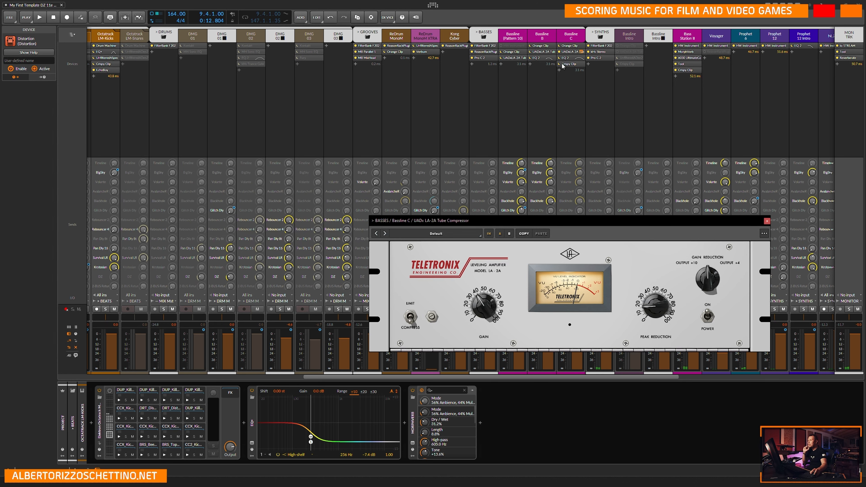
click(767, 221)
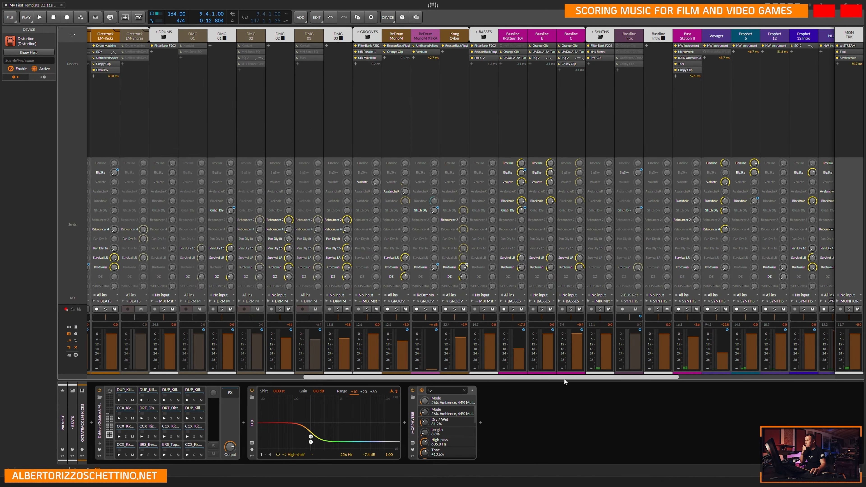
drag(564, 378, 645, 383)
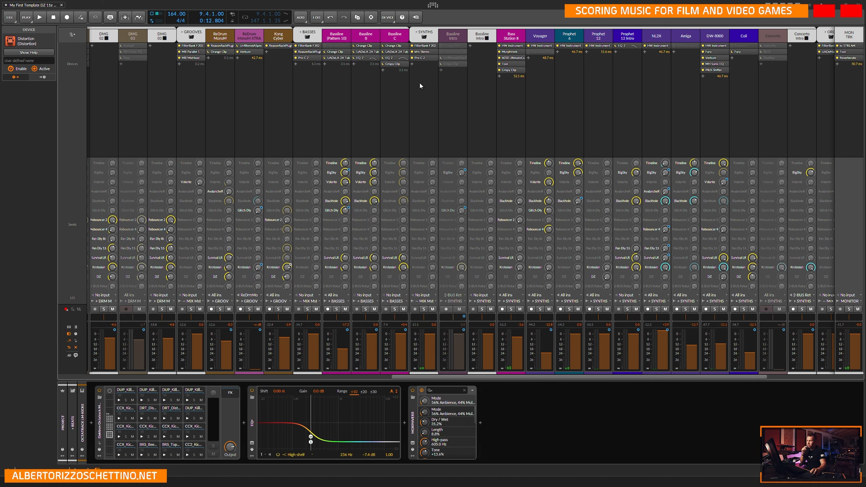
click(405, 64)
click(565, 137)
Review the FilterBank F202, the stereo width plugin and the Pro-C 2 on the SYNTHS master.
click(434, 48)
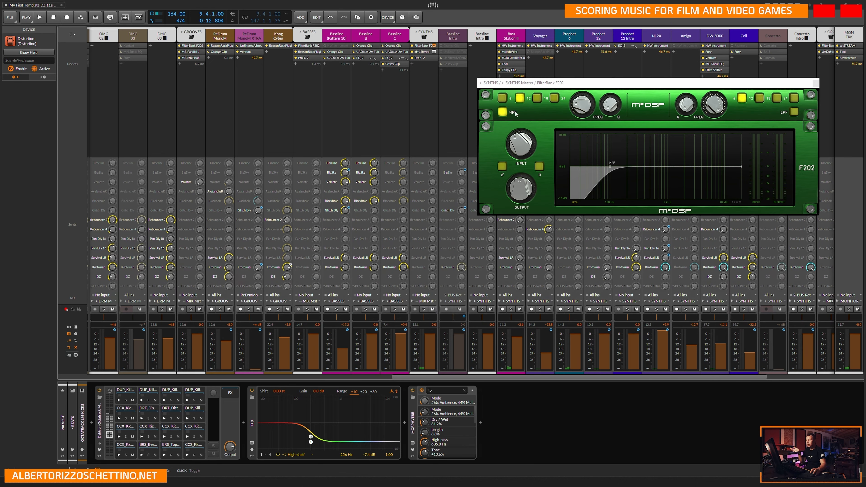
click(815, 83)
click(434, 52)
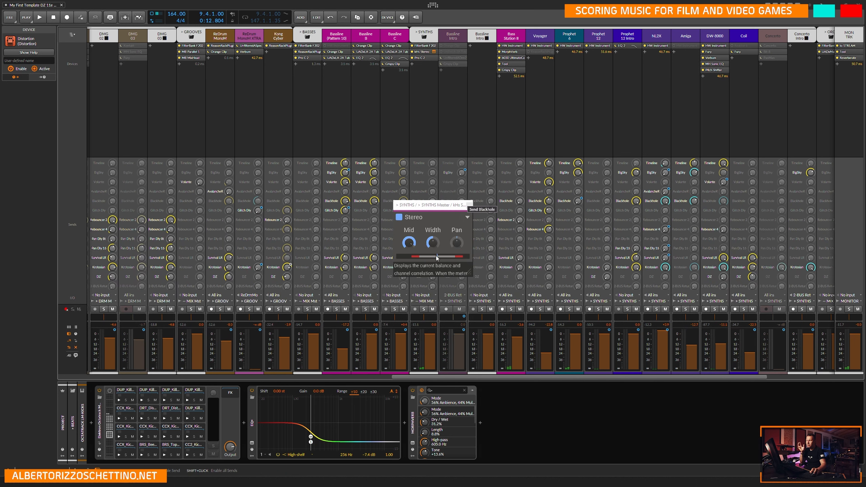
click(470, 206)
click(434, 58)
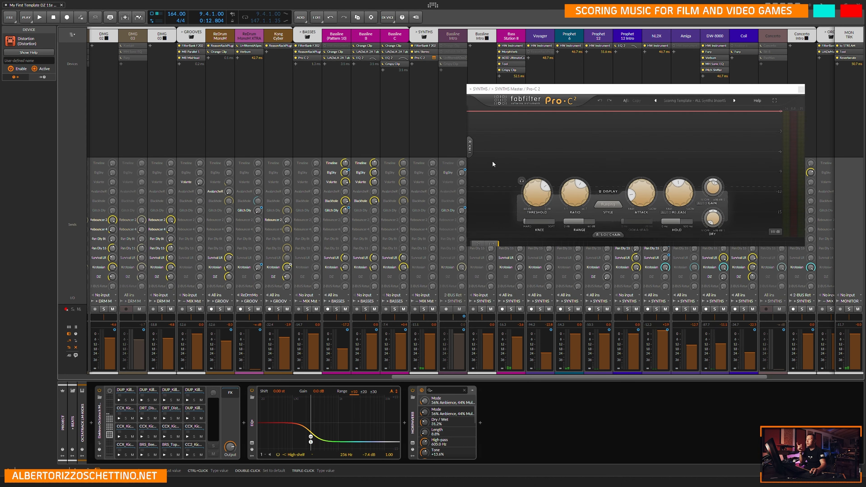
click(801, 89)
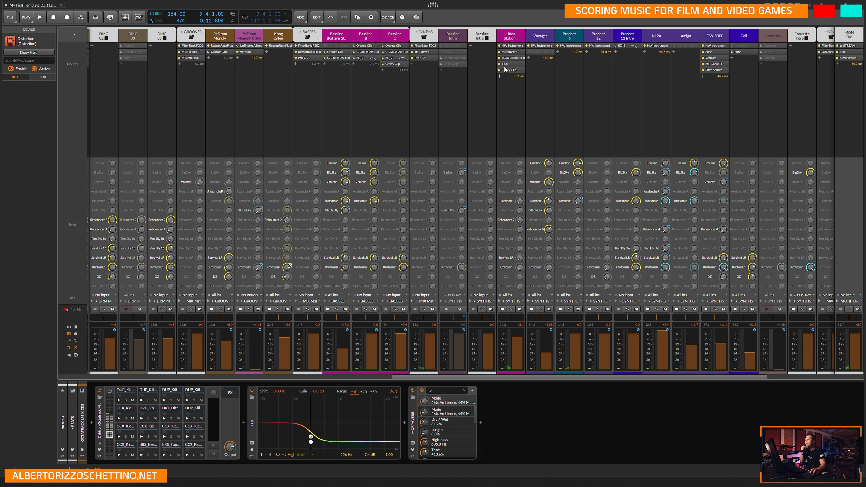
Examine the MorphVerb, 6030 Ultimate Compressor and Crispy Clip on the Bass Station II track.
click(522, 51)
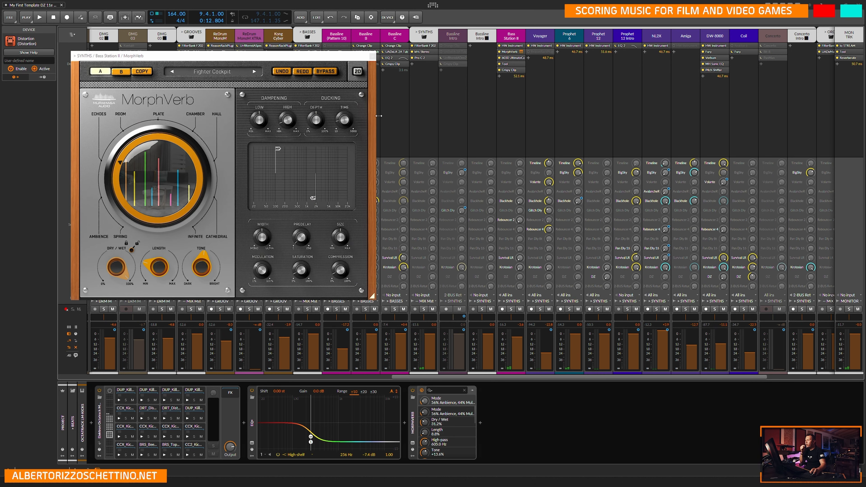
click(372, 57)
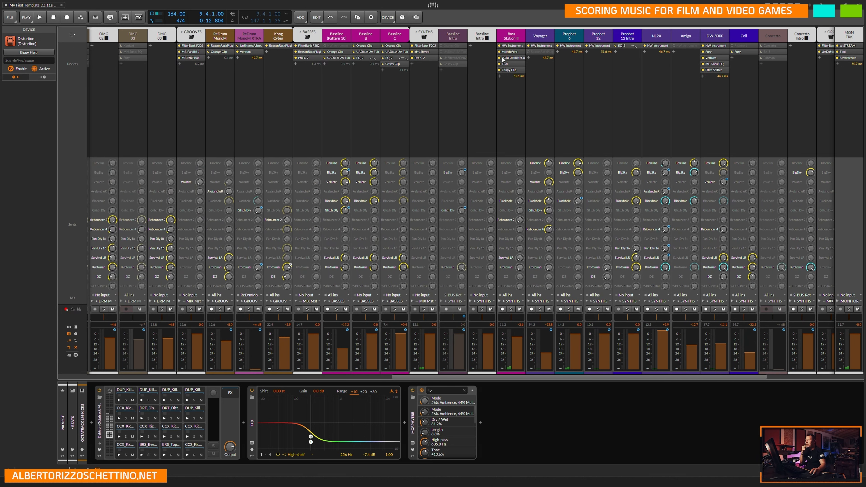
click(522, 58)
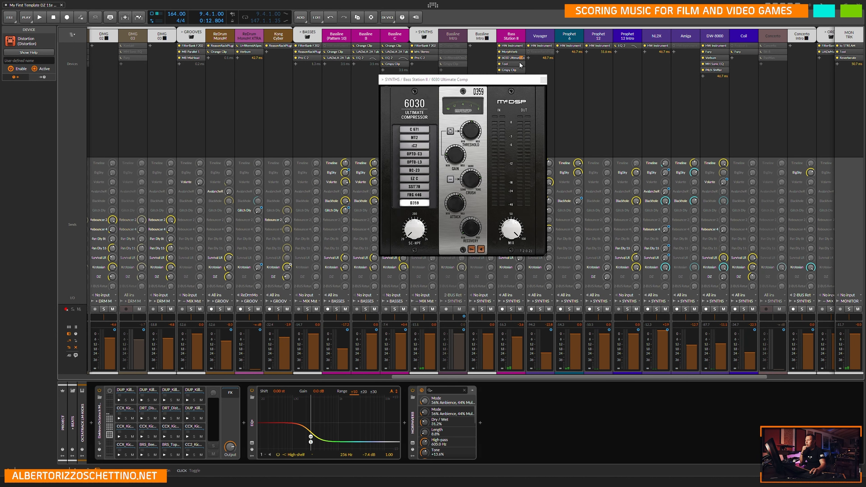
click(544, 81)
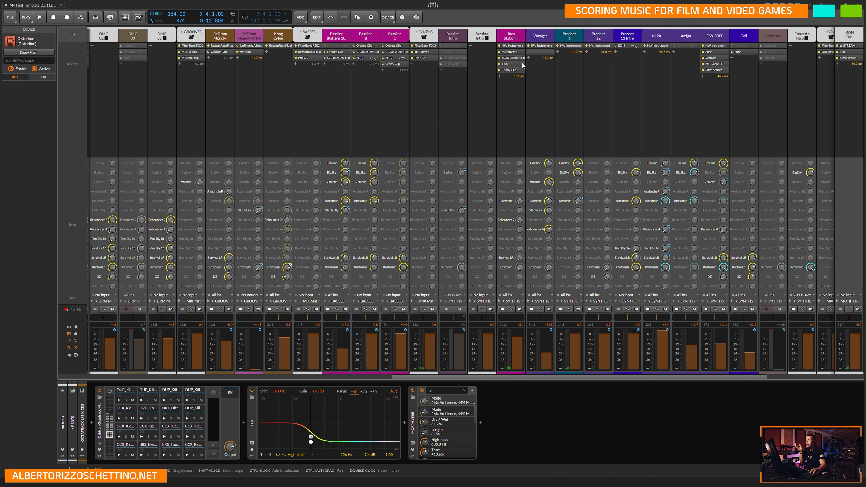
click(522, 70)
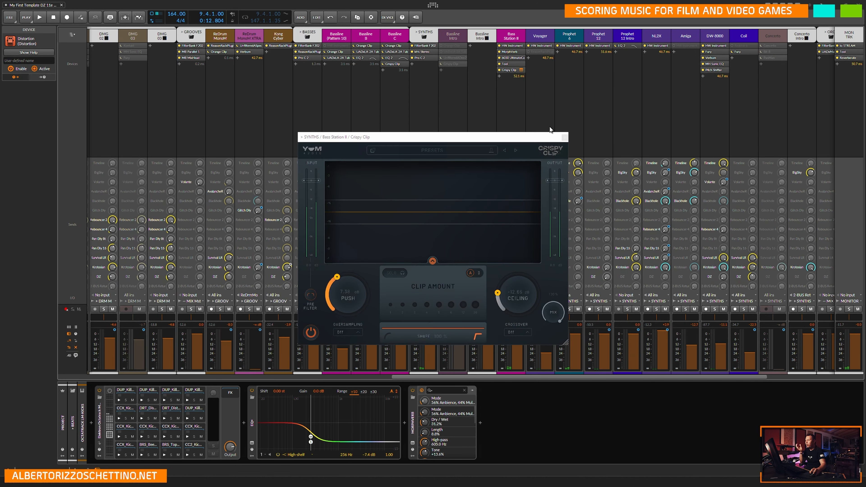
click(565, 138)
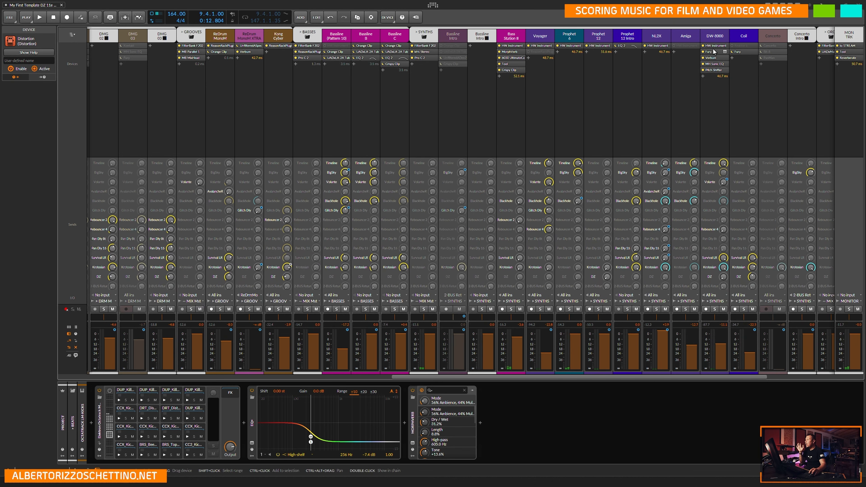
Inspect the Fury distortion, Verbum reverb and Sonic EQ settings on the DW-8000 track.
click(725, 52)
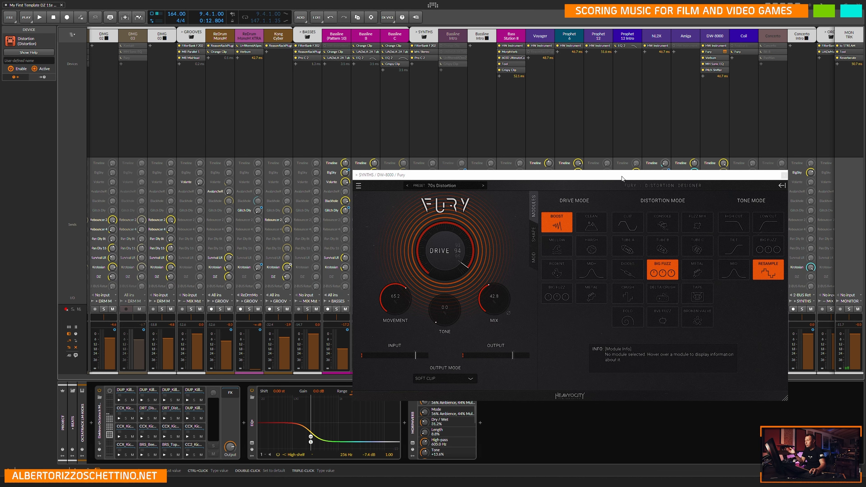
click(784, 177)
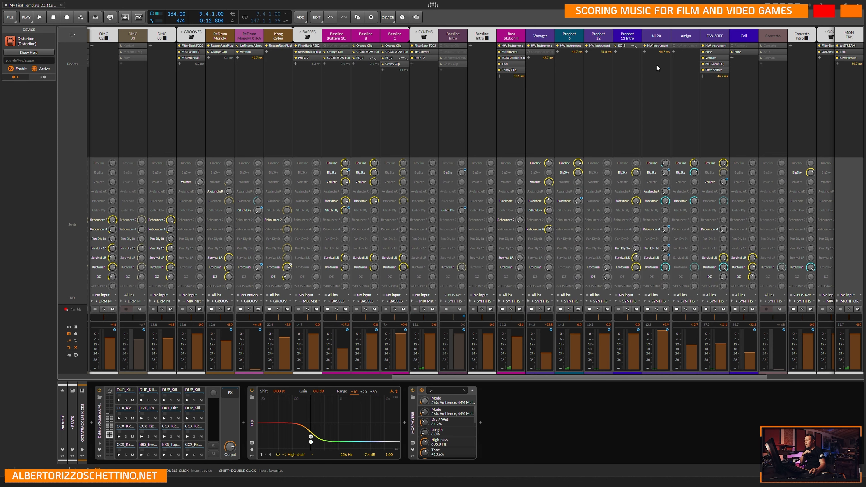
click(725, 57)
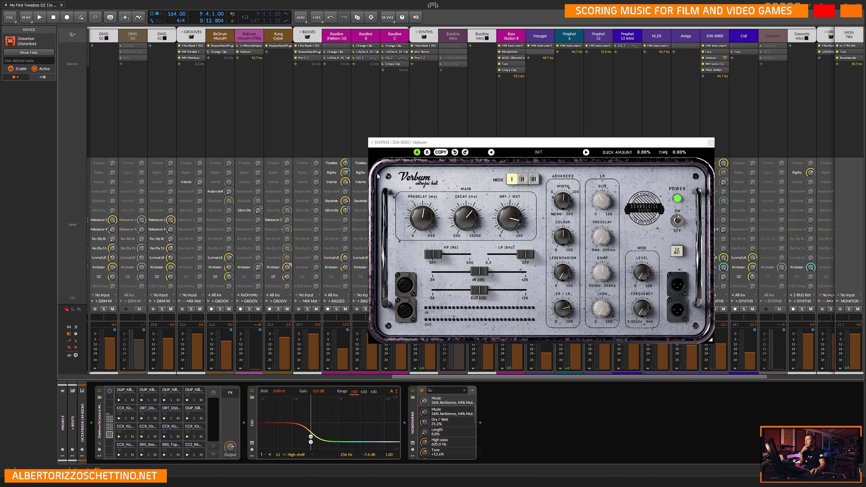
click(711, 143)
click(725, 63)
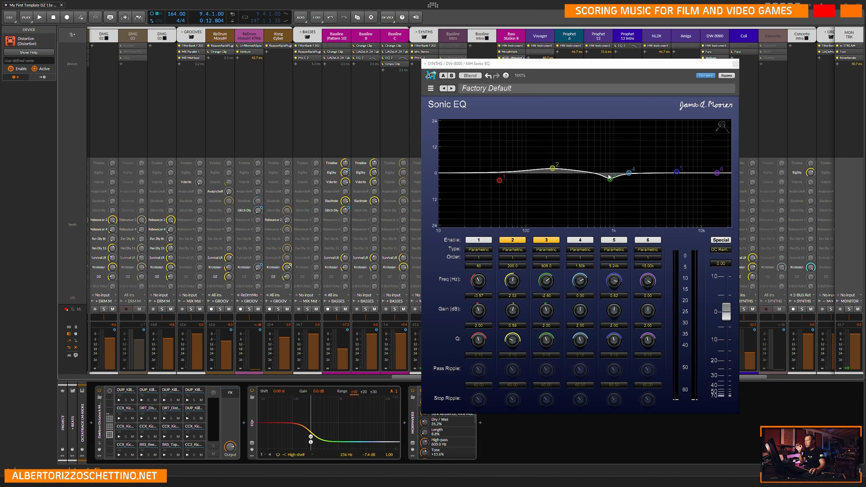
click(735, 64)
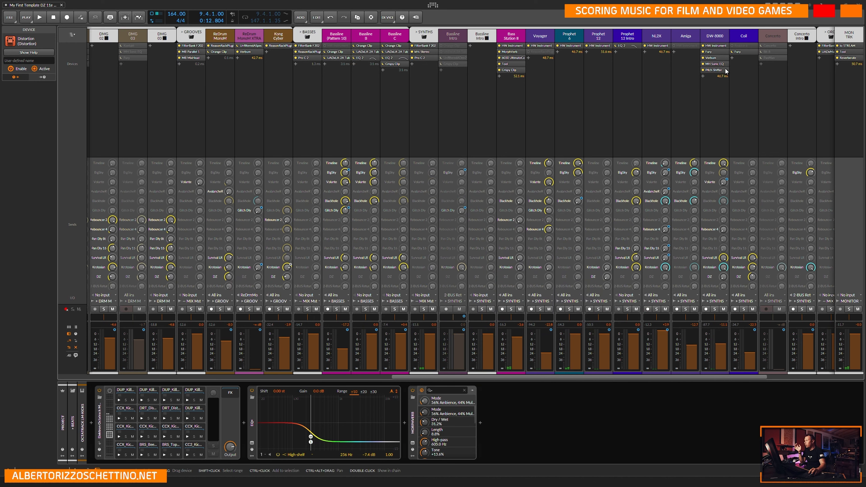
Check the Fury distortion settings on the Coil track.
scroll(739, 319, right, 4)
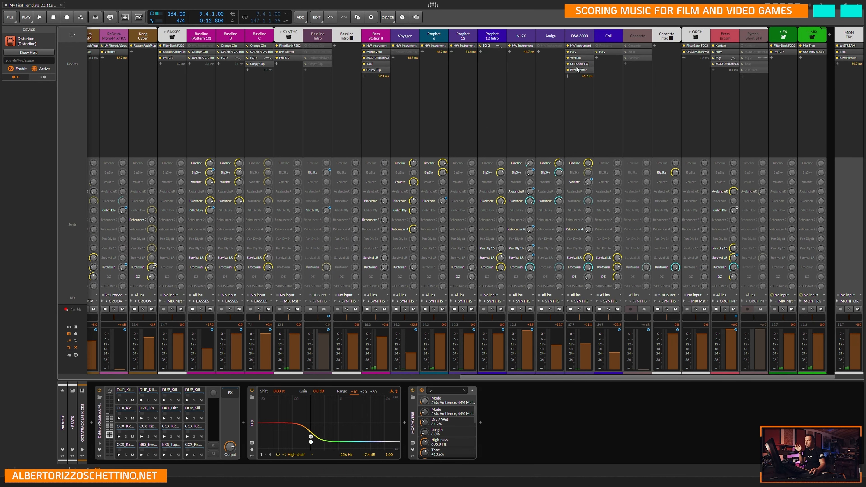
click(619, 52)
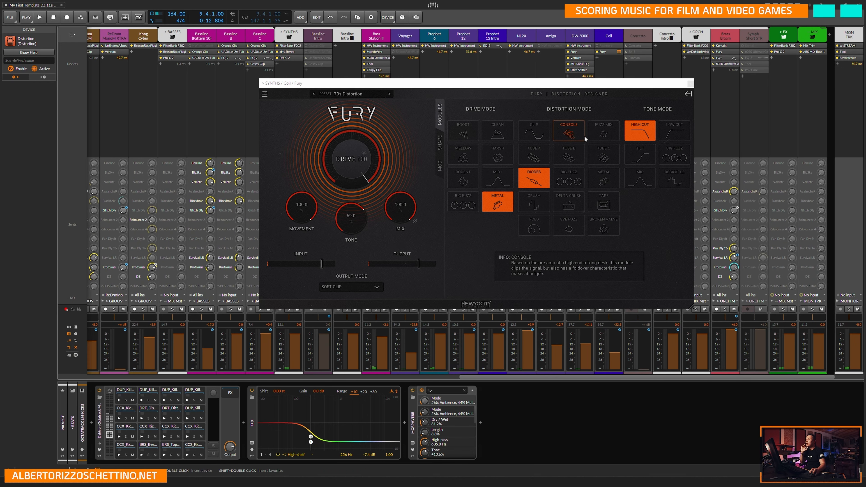
click(688, 85)
View the FilterBank F202 and the Manley Massive Passive EQ on the ORCH master.
click(704, 45)
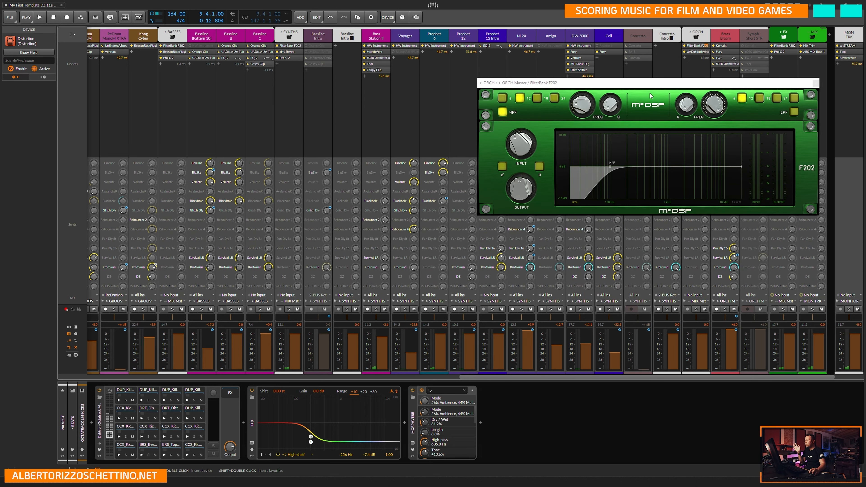
click(816, 83)
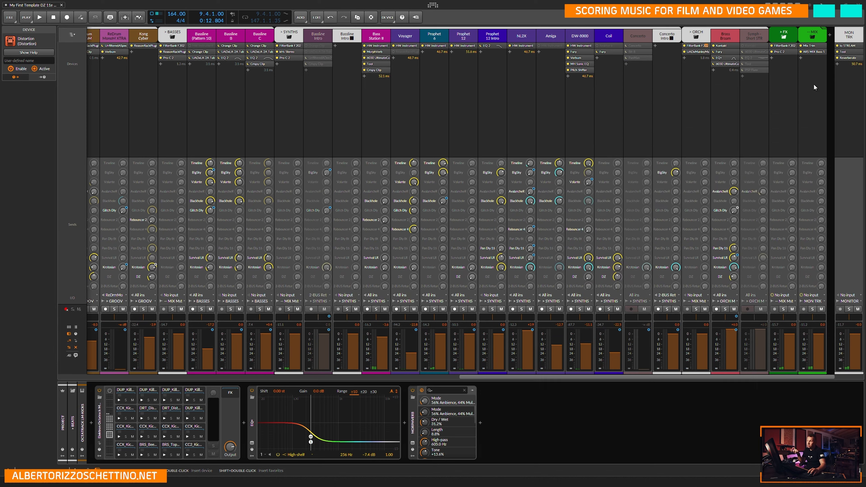
click(706, 52)
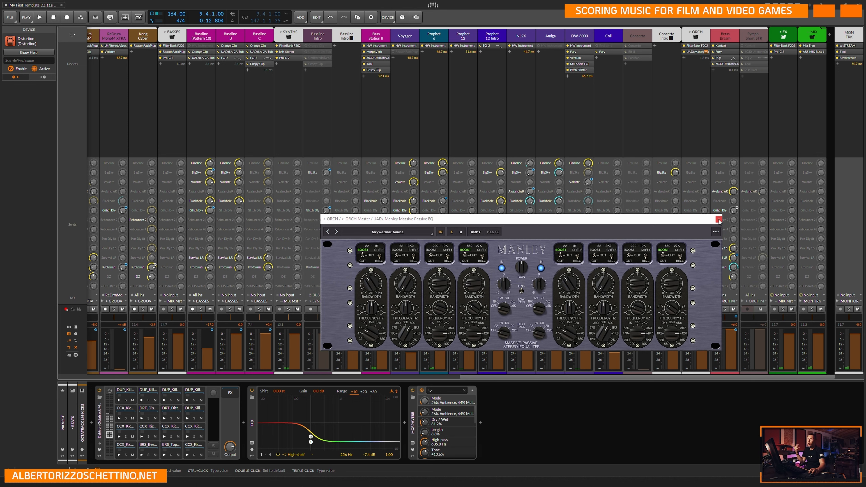
click(718, 220)
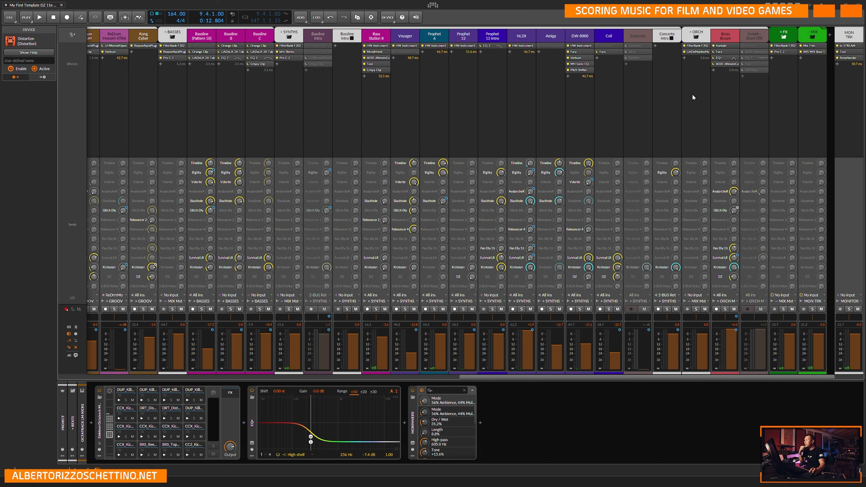
Review the Brass Braam track's Kontakt instrument, Fury distortion, EQ+ curve and 6030 Ultimate Compressor.
click(736, 46)
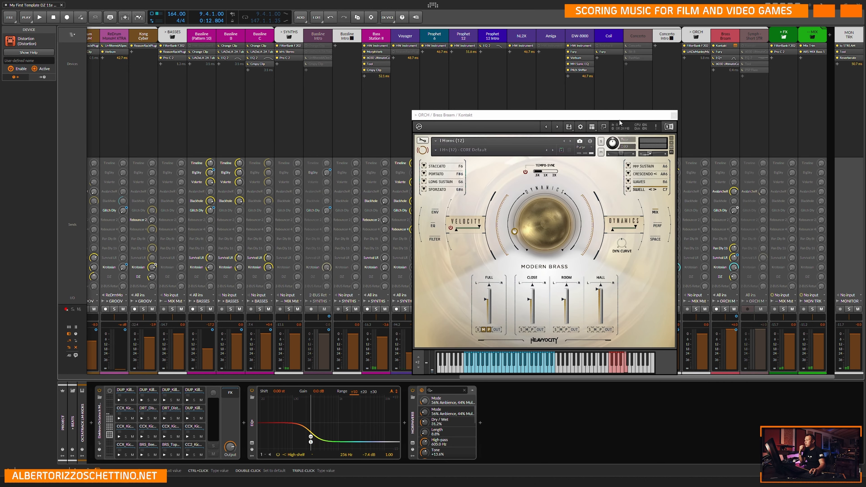
click(674, 116)
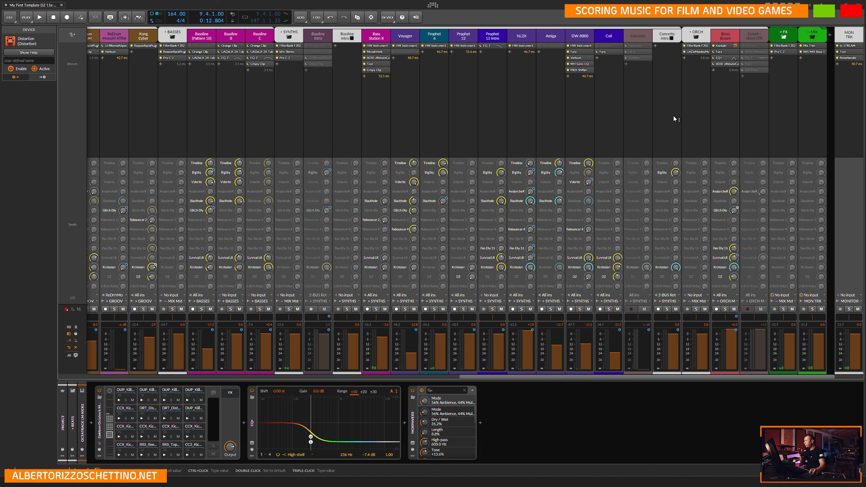
click(735, 52)
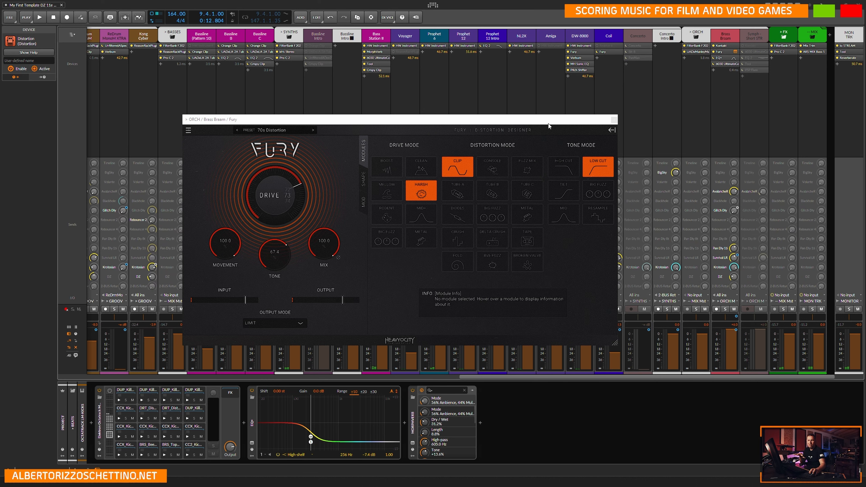
click(614, 121)
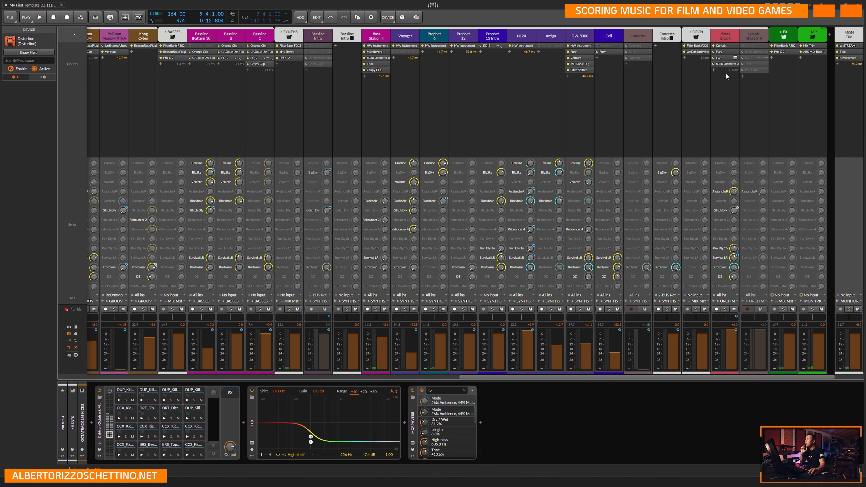
click(735, 58)
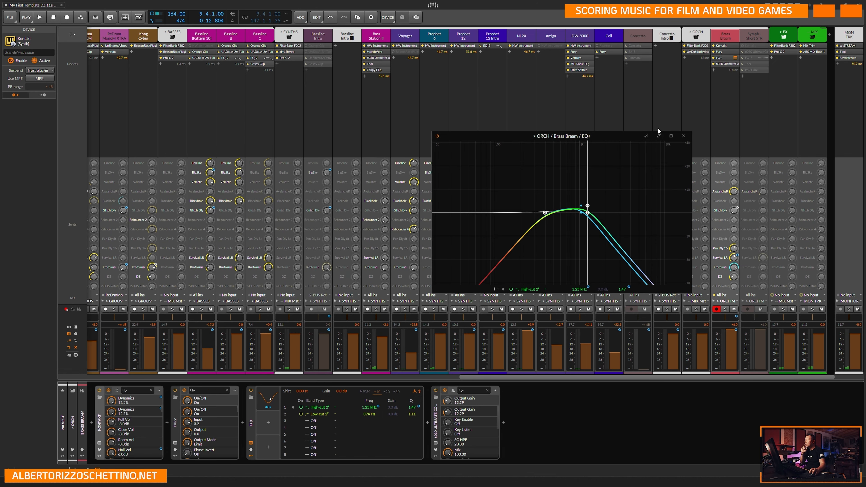
click(684, 137)
click(736, 64)
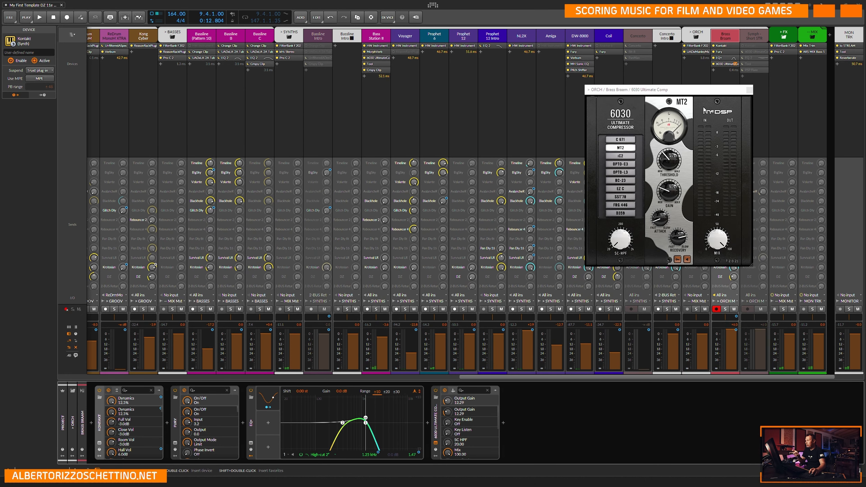
click(749, 89)
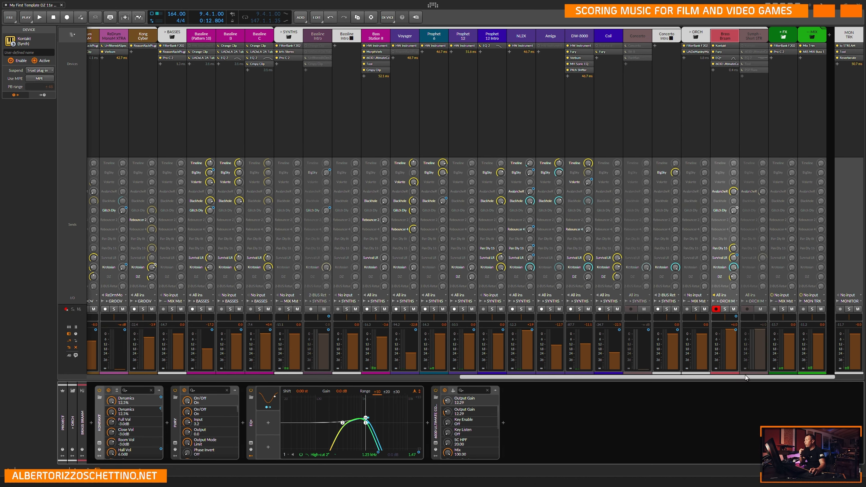
Check the FilterBank F202 and the Pro-C 2 on the FX master.
click(794, 46)
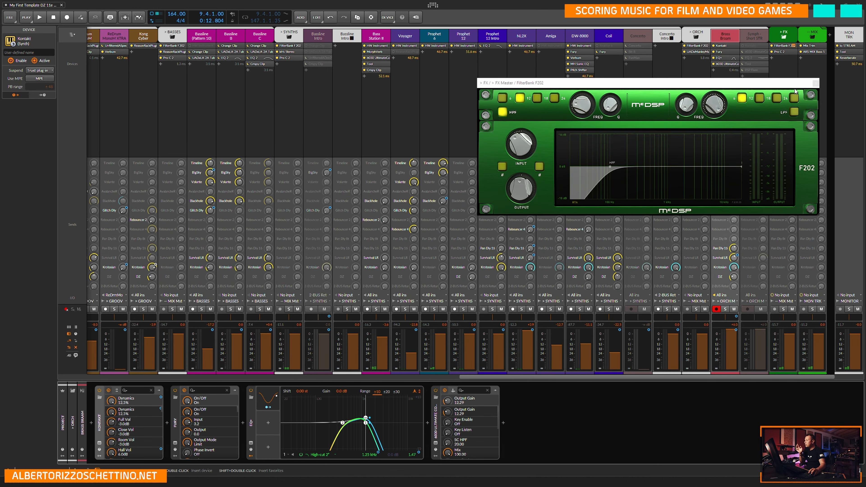
click(817, 84)
click(794, 52)
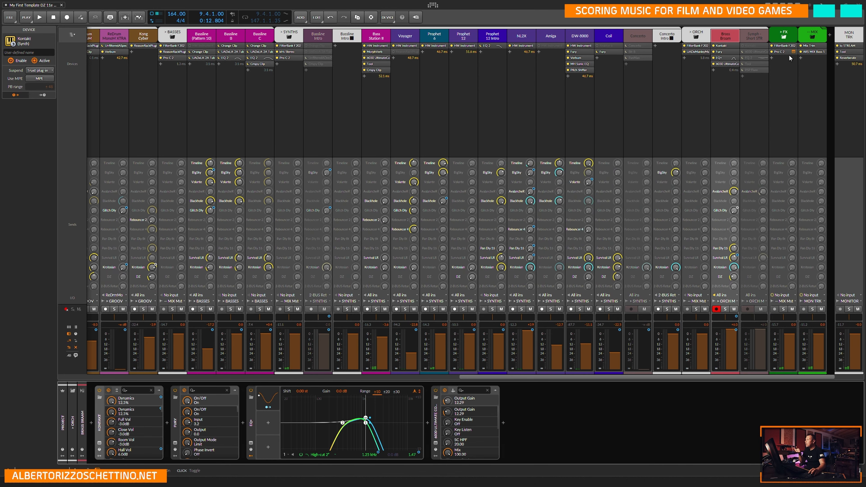
click(703, 67)
Open the ARS MIX Buss 1 layer on the MIX master and check its 6030 Ultimate Compressor and 6020 Ultimate EQ.
click(814, 52)
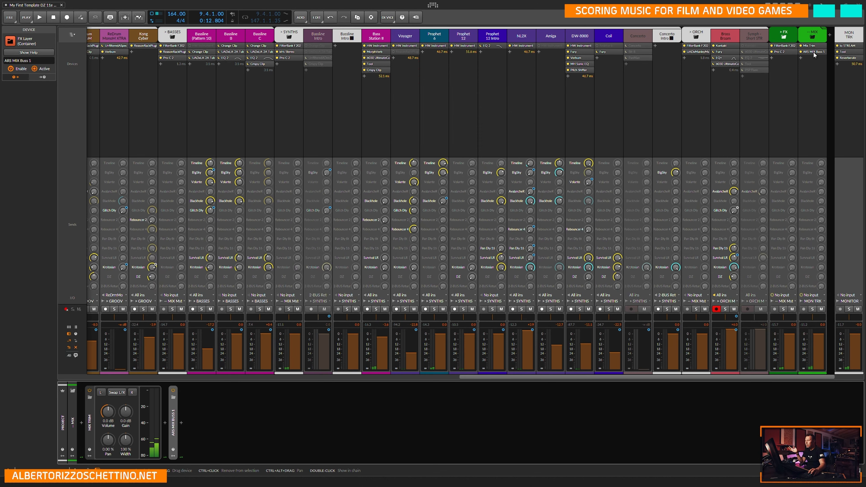
double_click(173, 419)
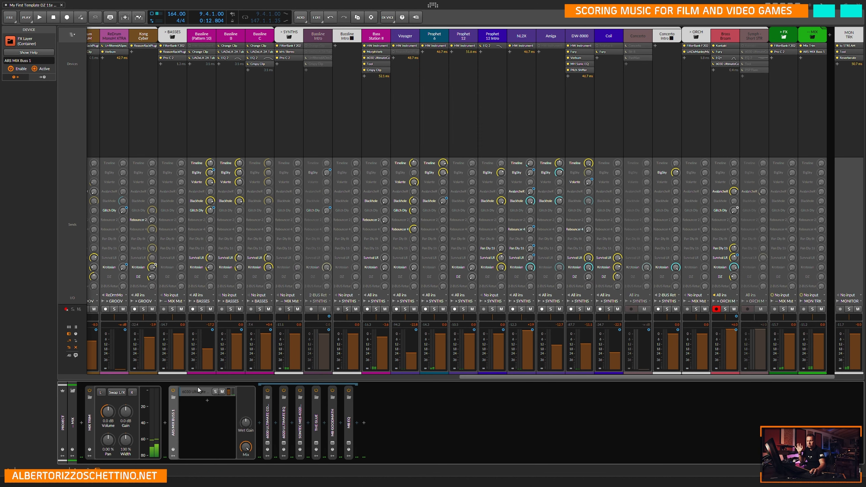
click(268, 443)
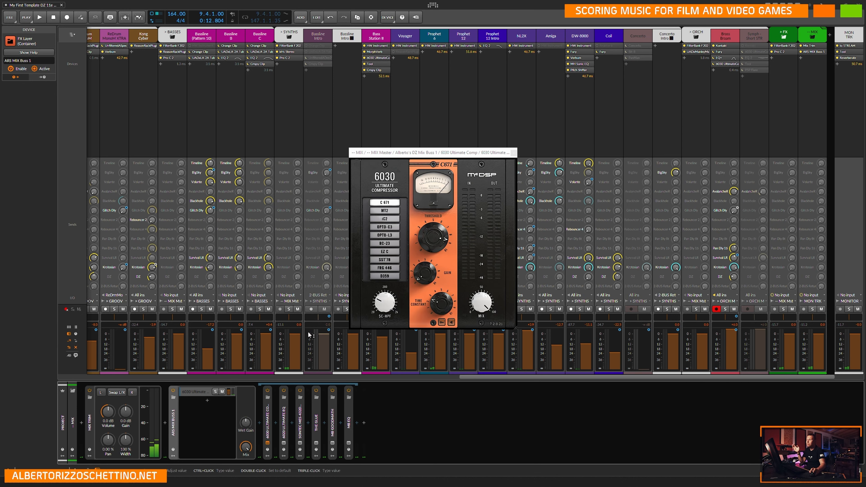
click(514, 153)
click(284, 443)
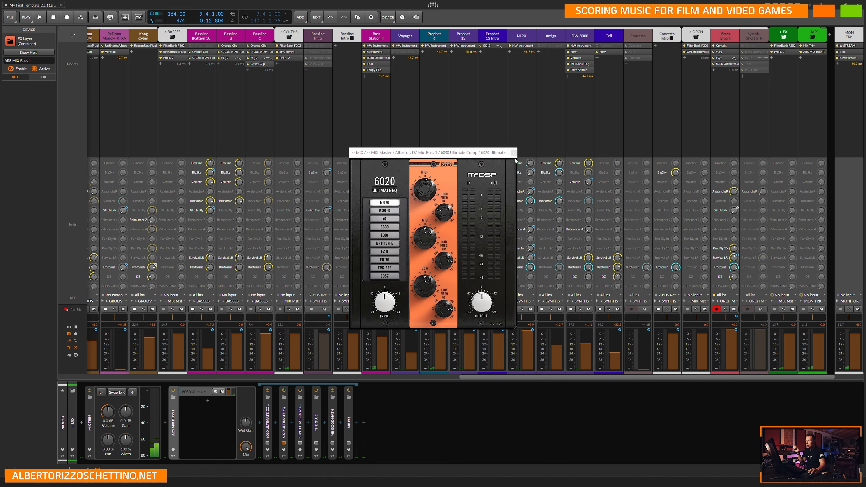
click(514, 153)
View the Sontec MES-432D9D equalizer and The Glue compressor in the mix buss layer.
click(300, 444)
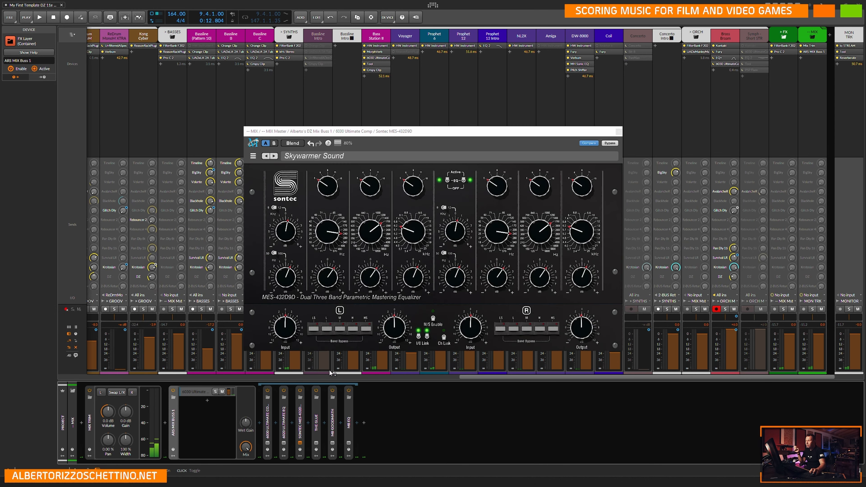
click(618, 131)
click(316, 444)
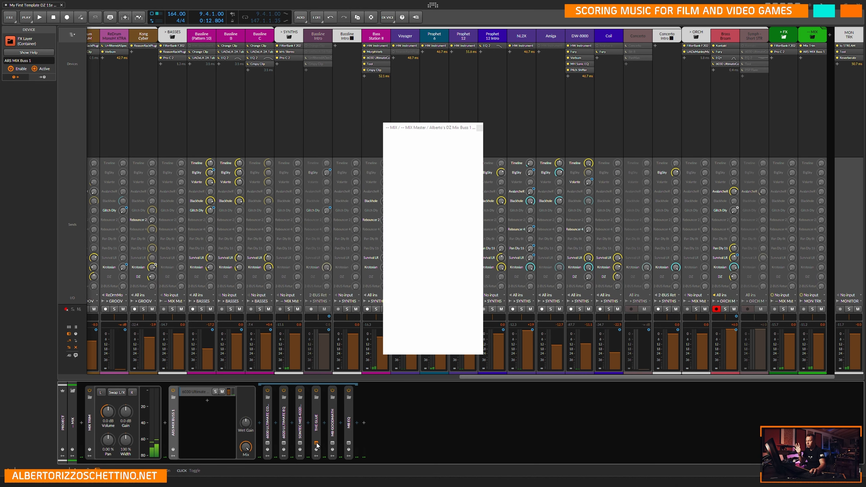
click(480, 129)
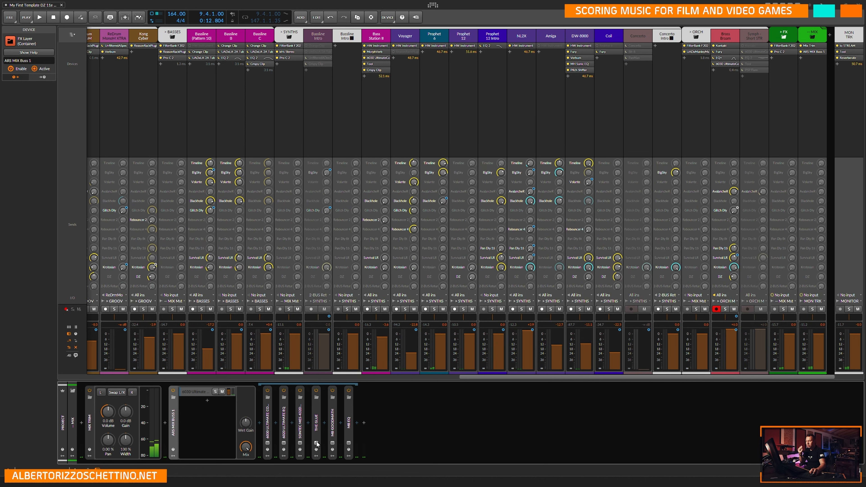
View the MB GoodMath plugin and the MB EQ curve at the end of the mix buss chain.
click(333, 443)
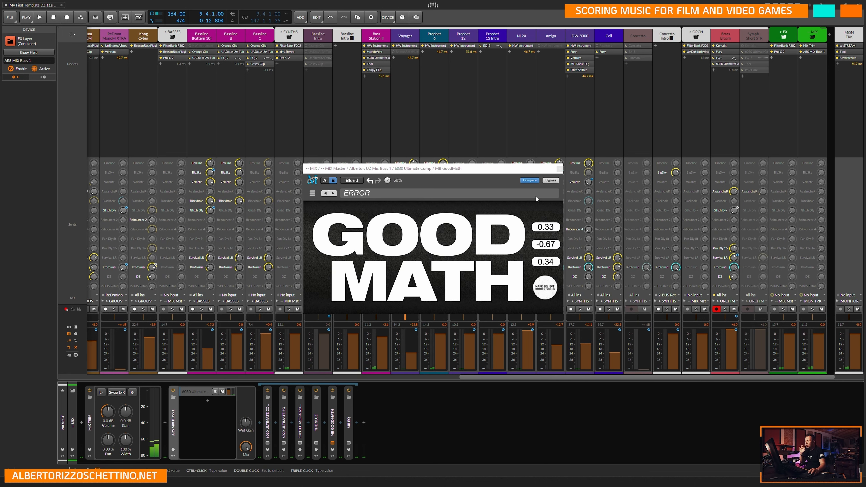
click(559, 170)
click(348, 443)
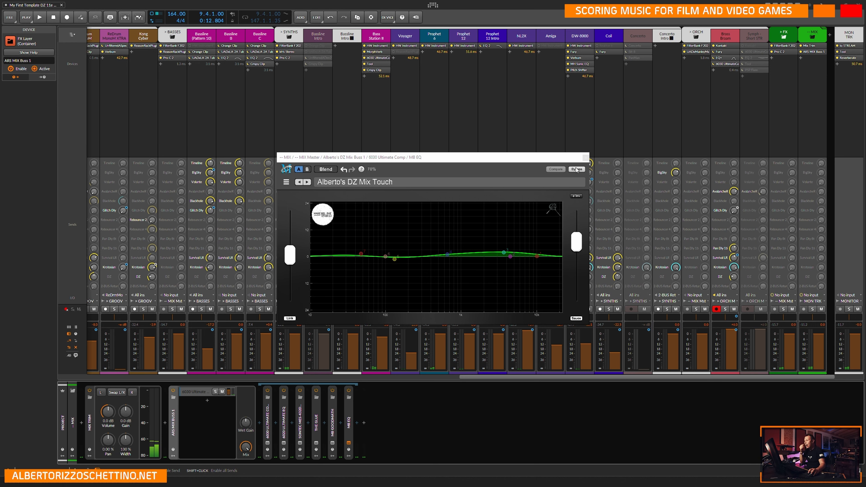
click(585, 157)
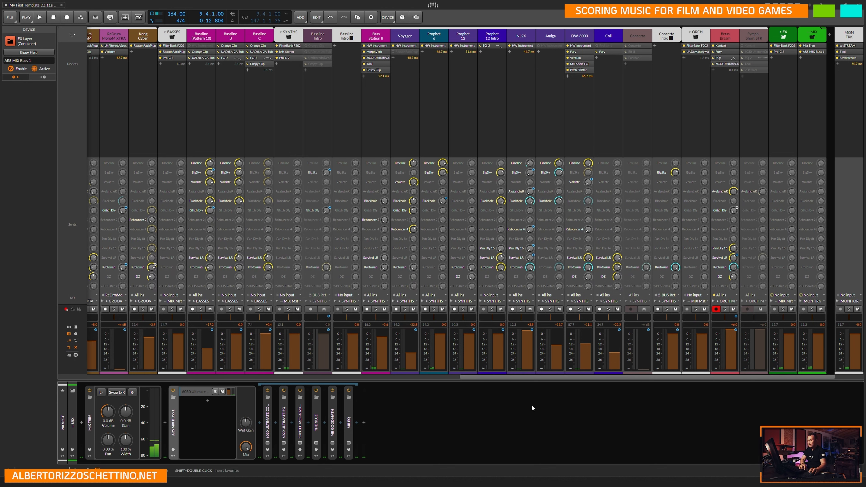
Switch to the arrangement timeline and place the play start position on the Start marker at 9.4.1.
key(alt+1)
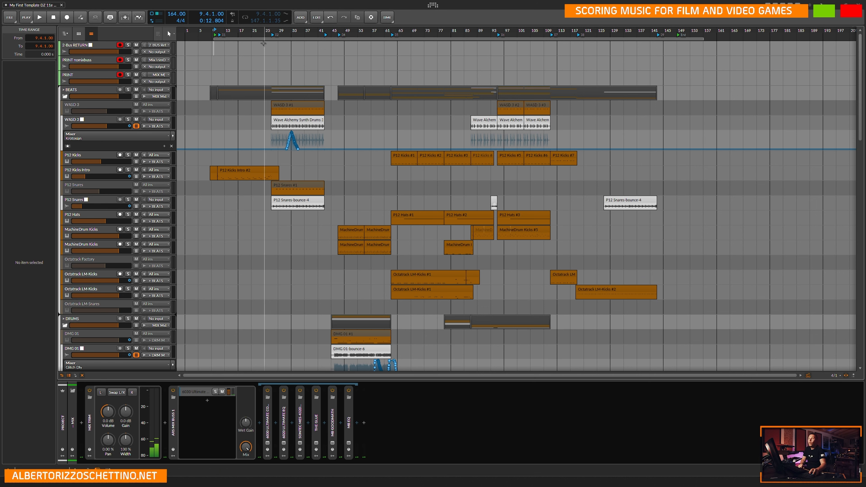
click(211, 46)
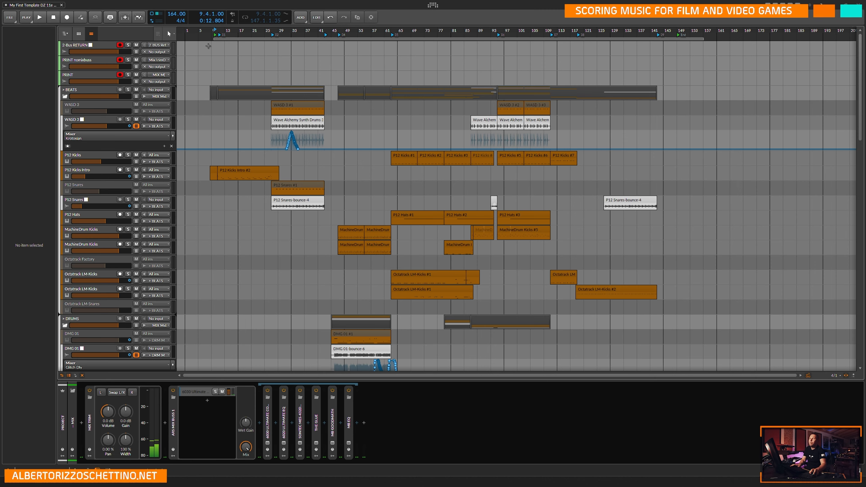
scroll(212, 45, up, 10)
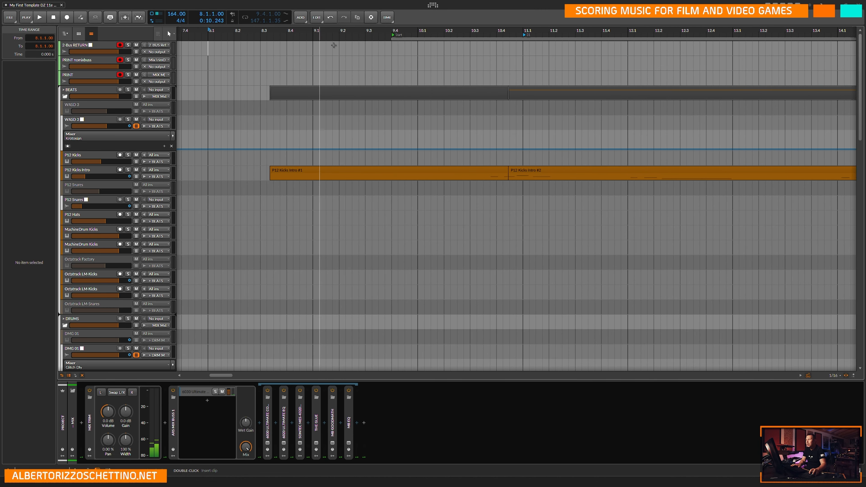
click(392, 151)
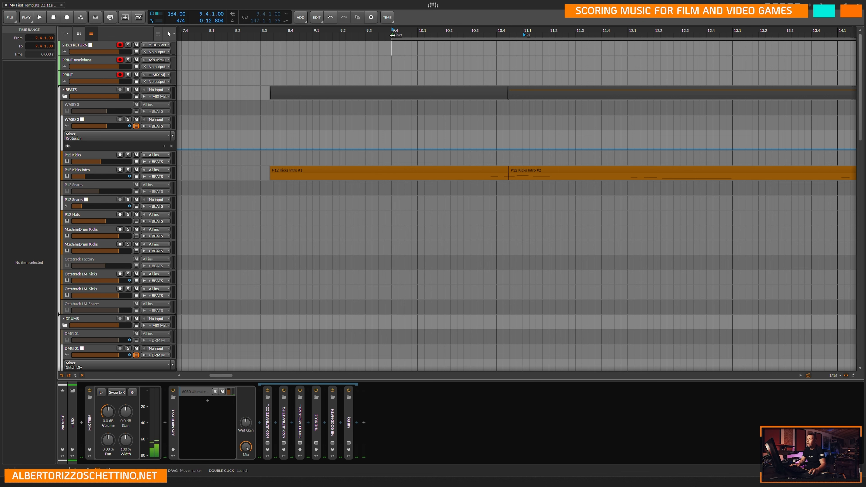
right_click(392, 36)
click(370, 55)
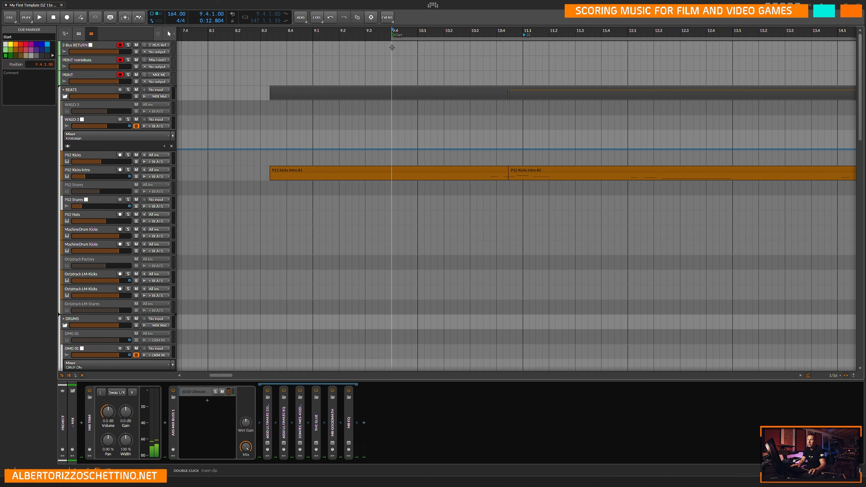
click(392, 47)
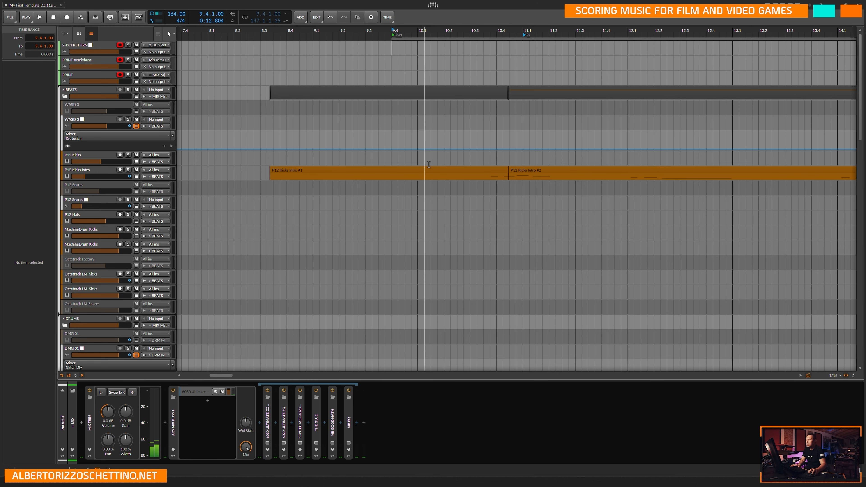
Fit the whole song in the arrangement, switch the tracks to the small height and hide the device chain.
scroll(390, 59, down, 10)
scroll(265, 57, up, 1)
scroll(265, 57, up, 3)
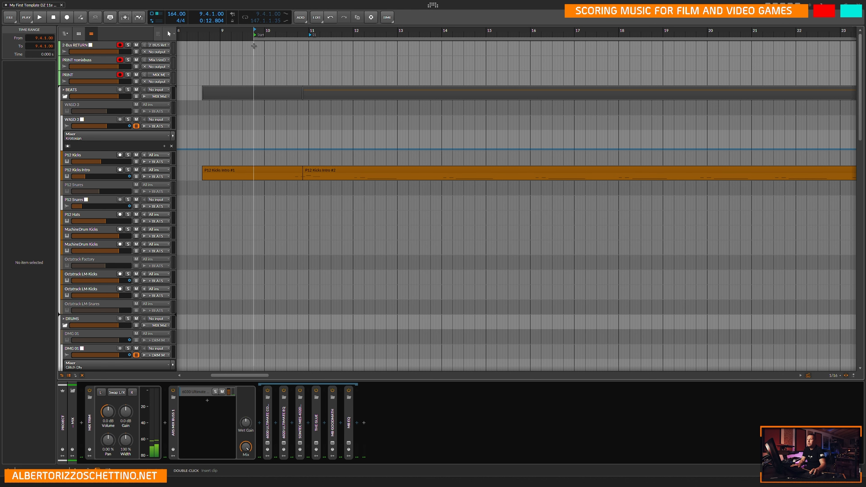
key(ctrl+minus)
key(ctrl+minus)
key(ctrl+minus)
key(ctrl+minus)
key(ctrl+minus)
key(ctrl+minus)
key(ctrl+minus)
key(ctrl+minus)
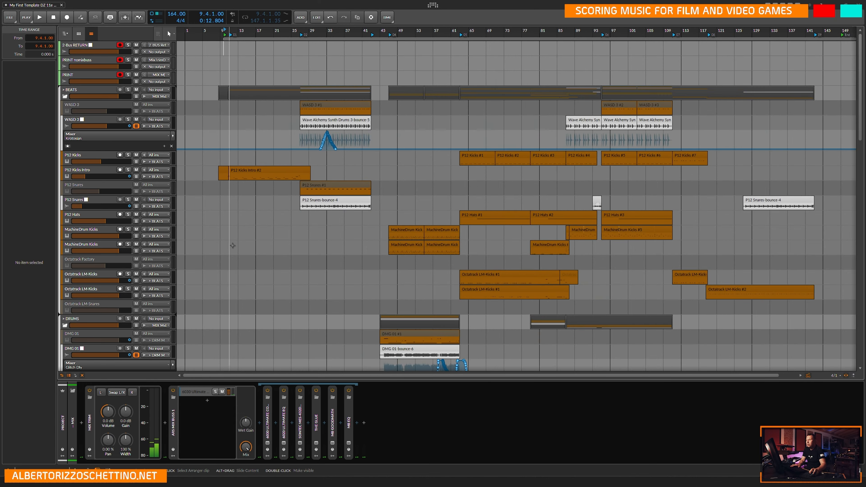
key(ctrl+minus)
click(69, 376)
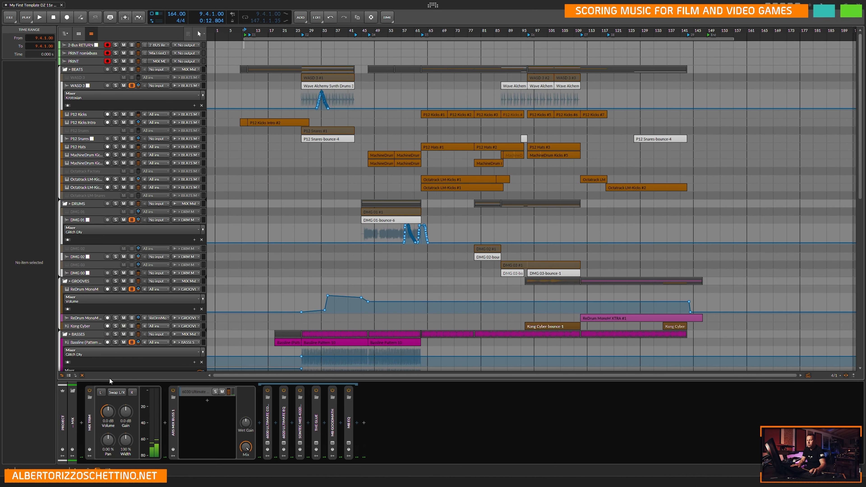
key(m)
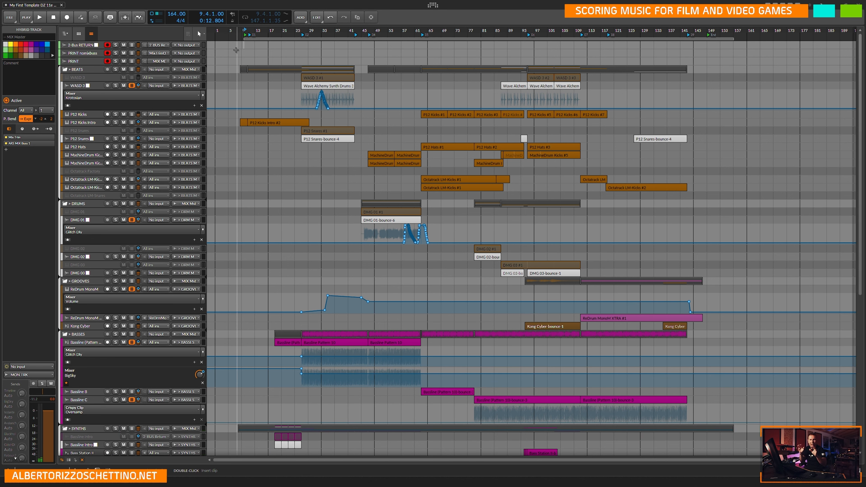
Save the project and record the whole song onto the armed 2-Bus RETURN, PRINT nomixbuss and PRINT tracks.
key(ctrl+s)
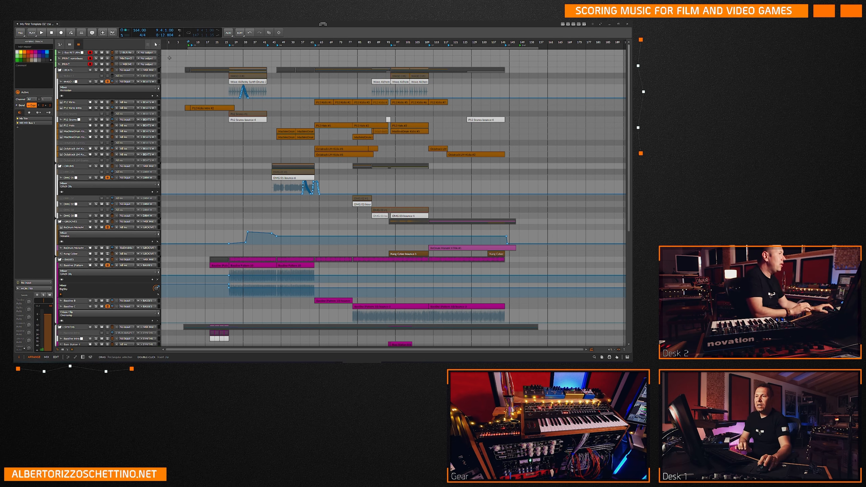
key(ctrl+s)
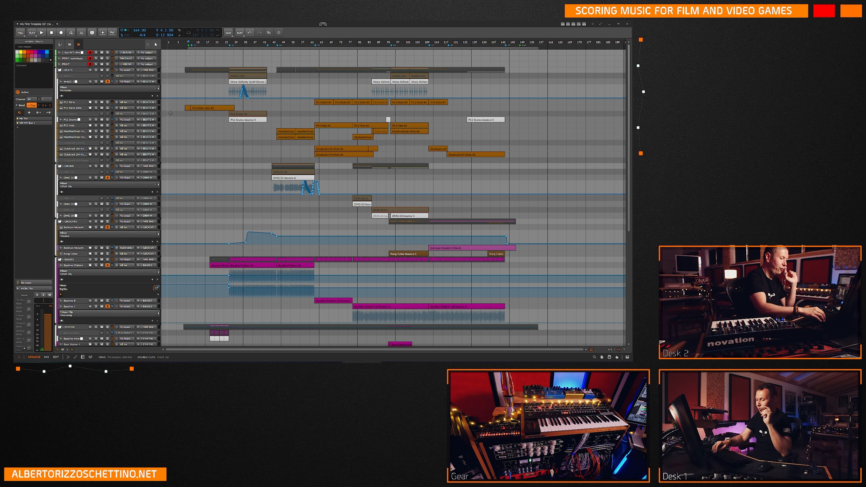
key(F9)
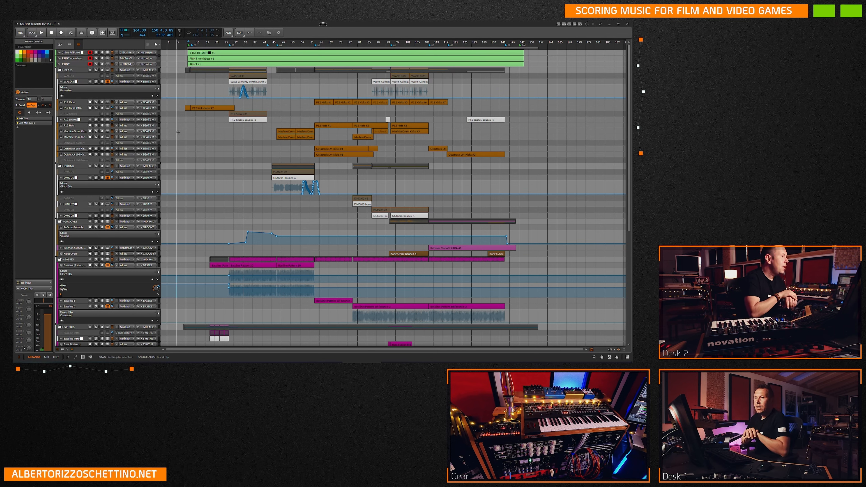
Switch the arrangement to the large track height and save the project with the printed recordings.
key(ctrl+s)
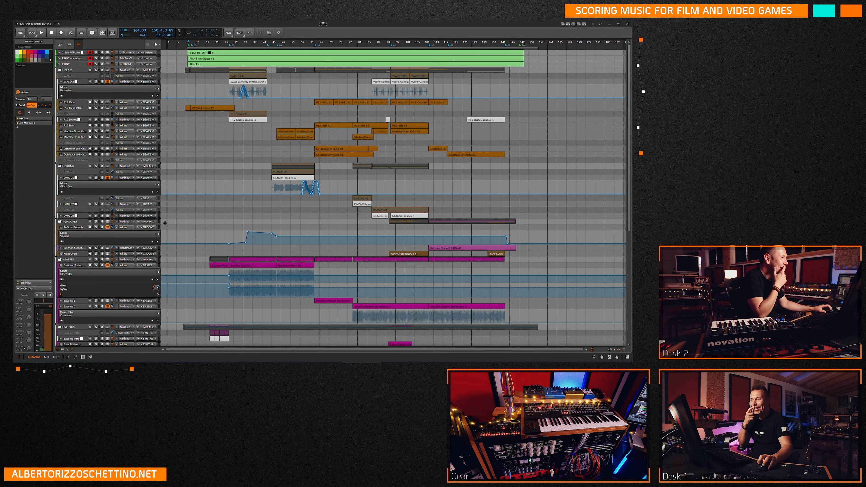
click(63, 350)
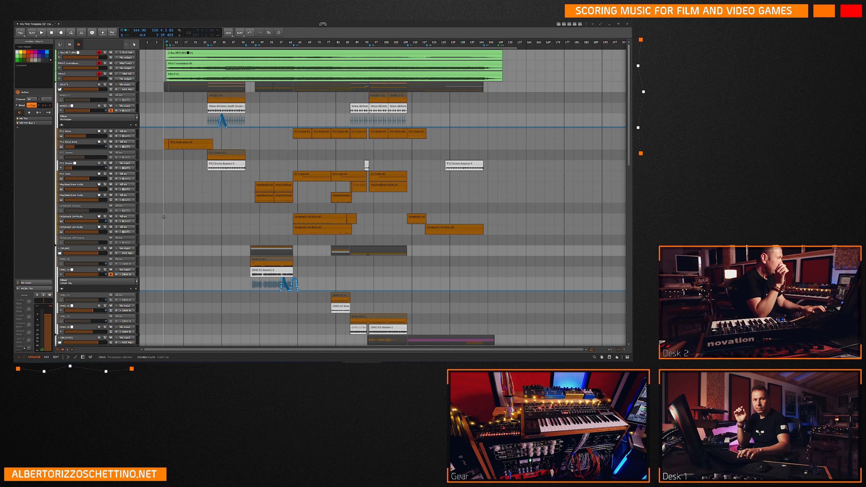
key(ctrl+s)
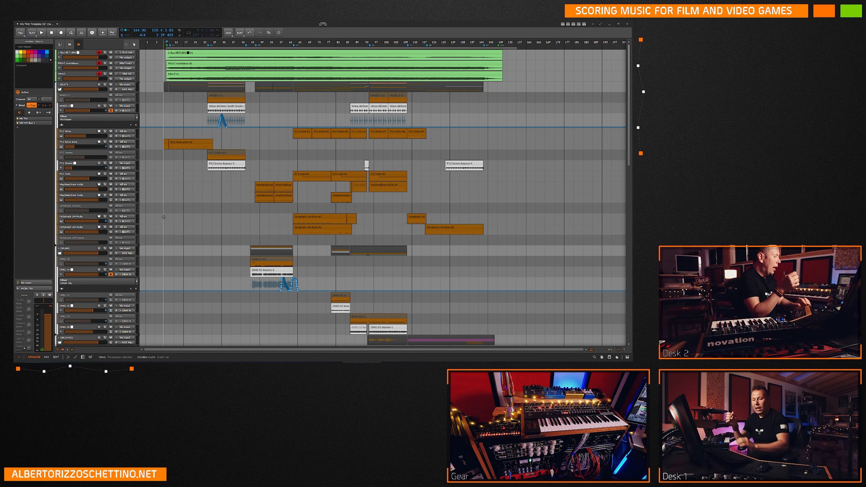
key(ctrl+s)
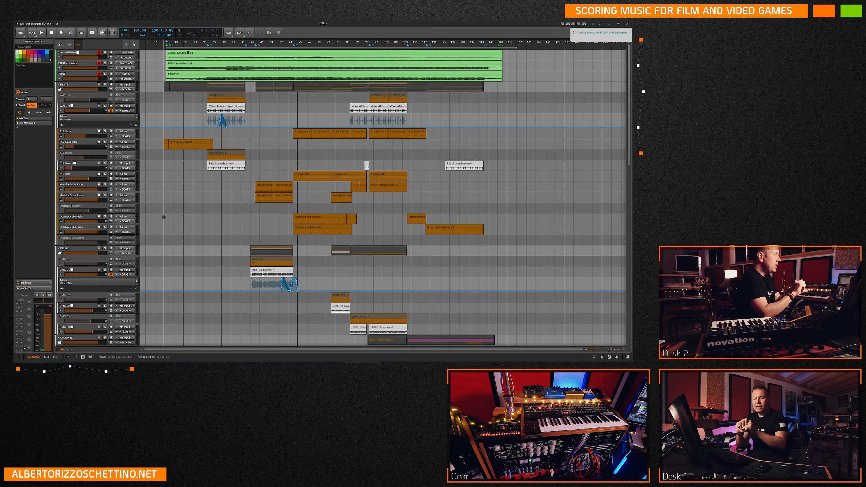
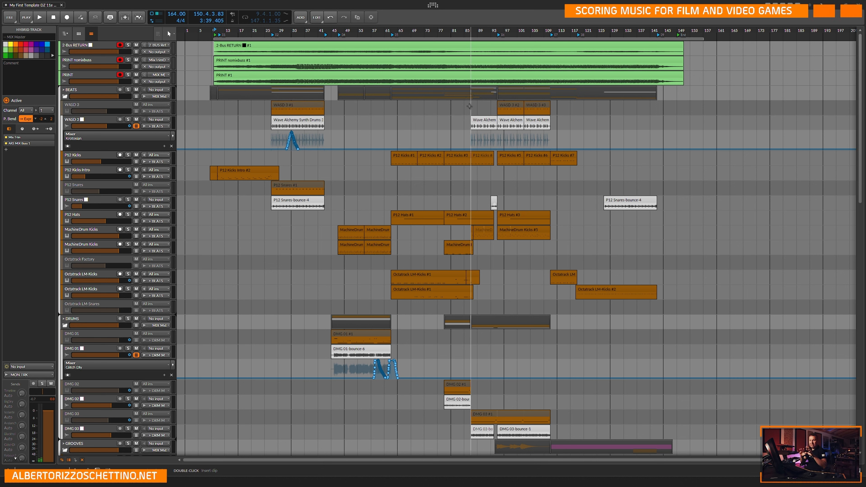
Look over the arrangement from the printed recordings down through the beats, drums, grooves and basses tracks.
scroll(449, 200, down, 5)
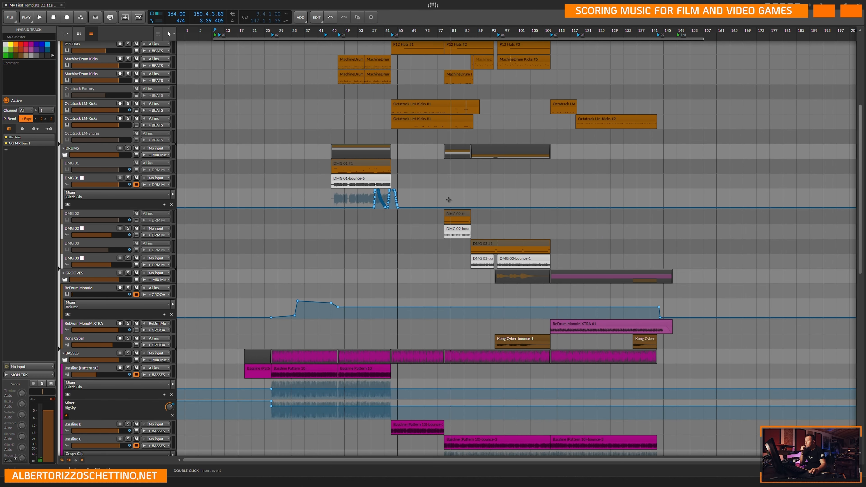
scroll(457, 263, down, 2)
scroll(458, 263, up, 1)
scroll(433, 256, up, 1)
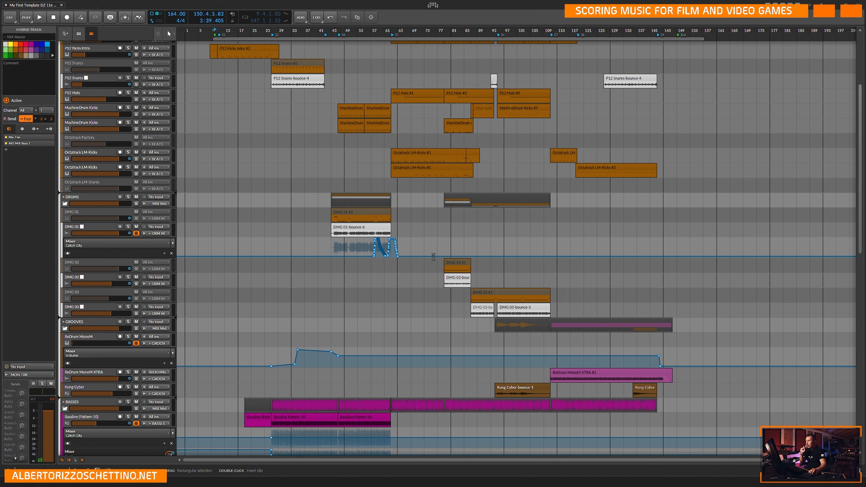
scroll(433, 256, up, 2)
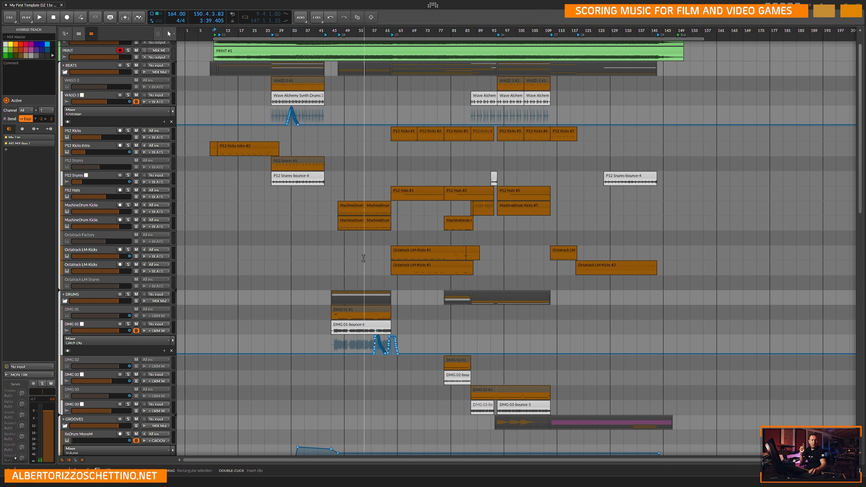
scroll(442, 193, up, 1)
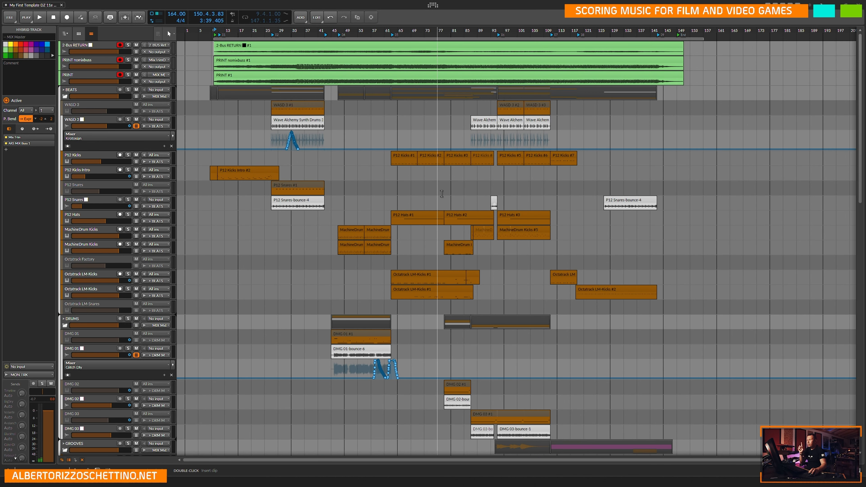
scroll(442, 194, down, 3)
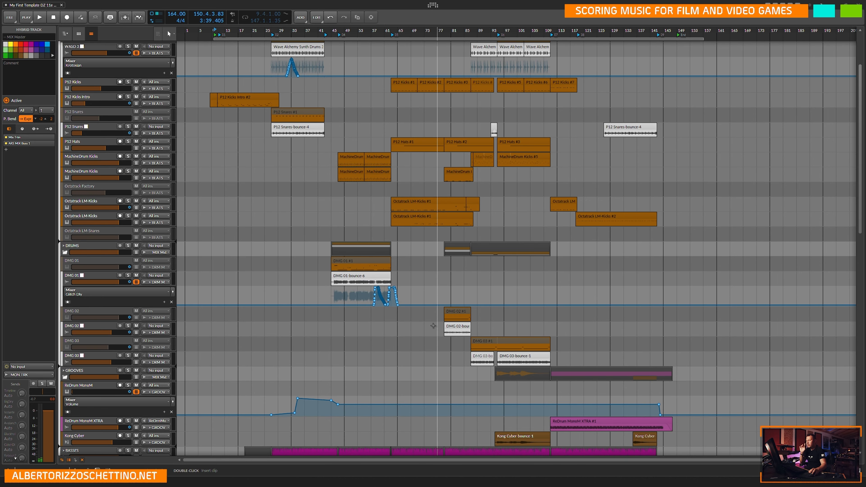
scroll(433, 326, down, 3)
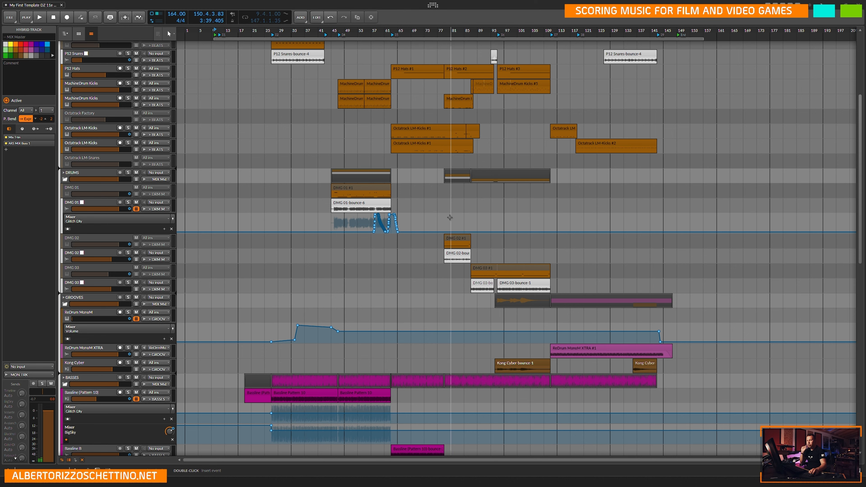
scroll(450, 217, down, 2)
scroll(449, 229, up, 7)
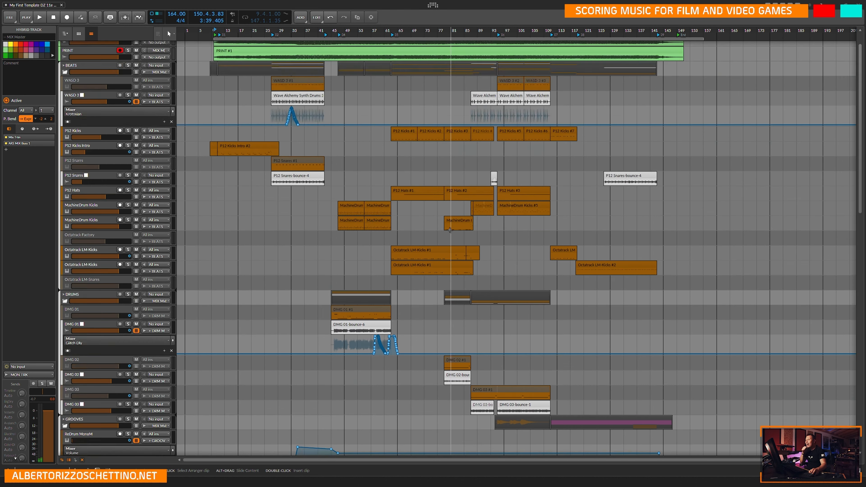
scroll(450, 229, up, 1)
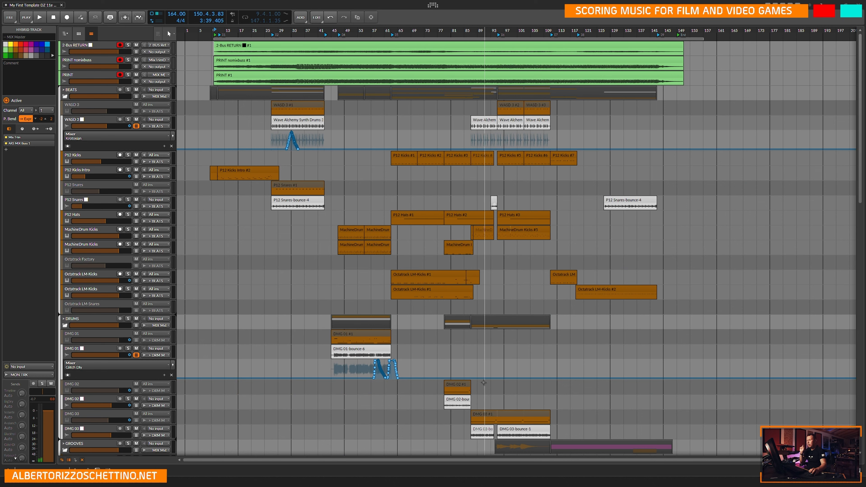
Play the Prophet 12 track soloed from the start of its clip at bar 103, then stop and unsolo it.
scroll(523, 330, down, 6)
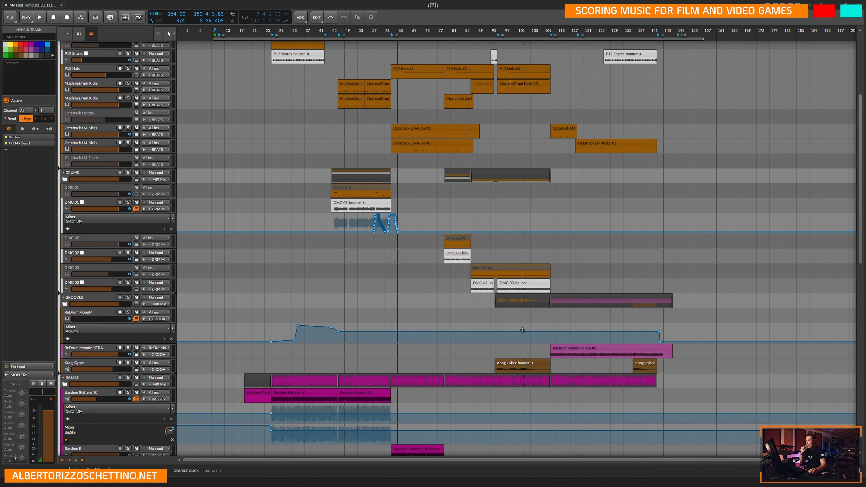
scroll(523, 330, down, 14)
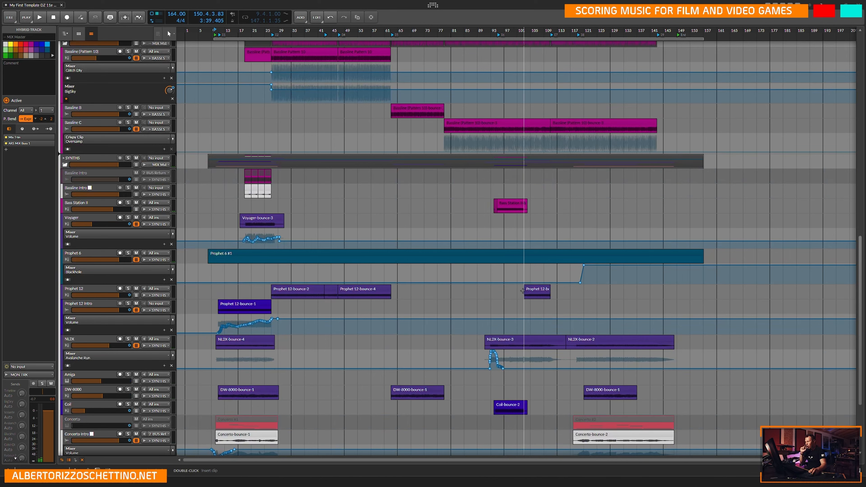
click(527, 292)
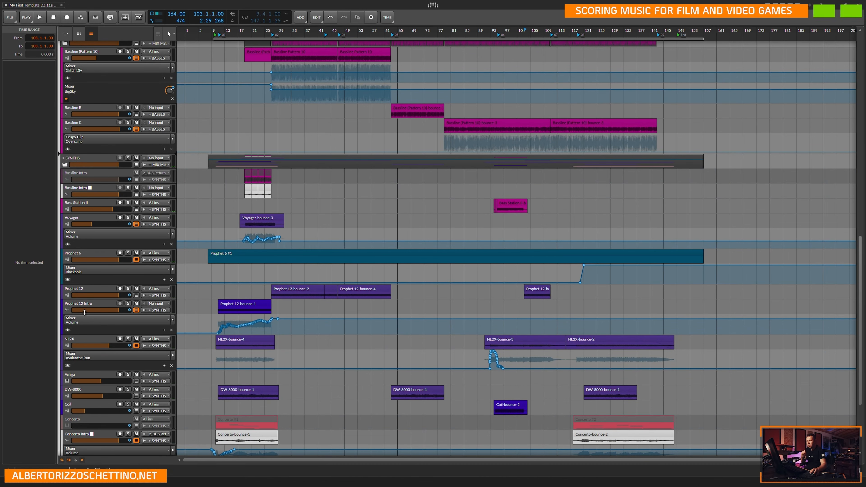
click(128, 289)
key(space)
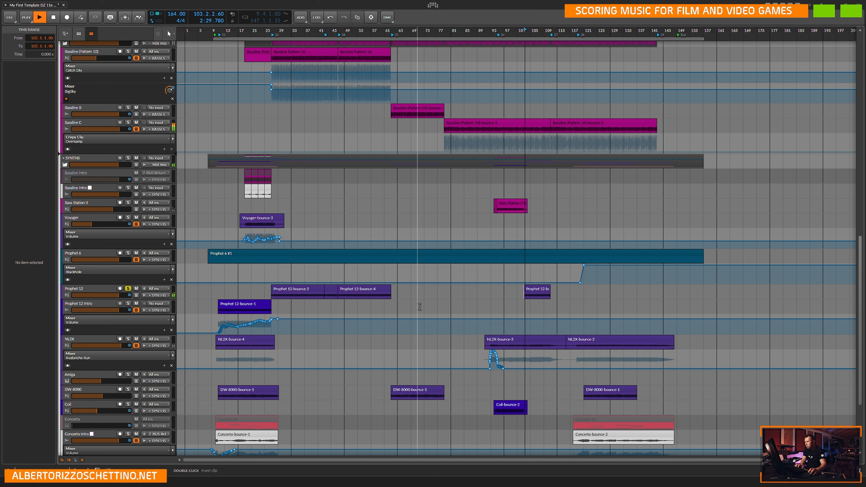
key(space)
click(128, 288)
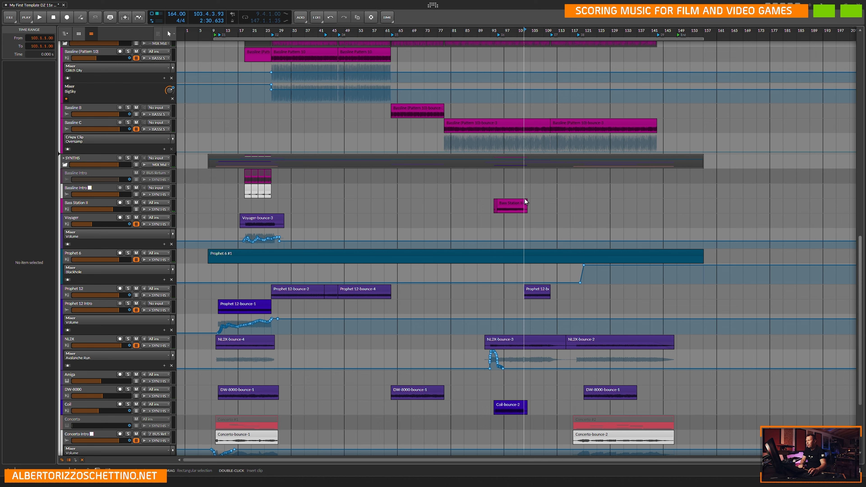
Enlarge the PRINT, PRINT nomixbuss and 2-Bus RETURN tracks so their recorded waveforms show in detail.
scroll(463, 283, down, 5)
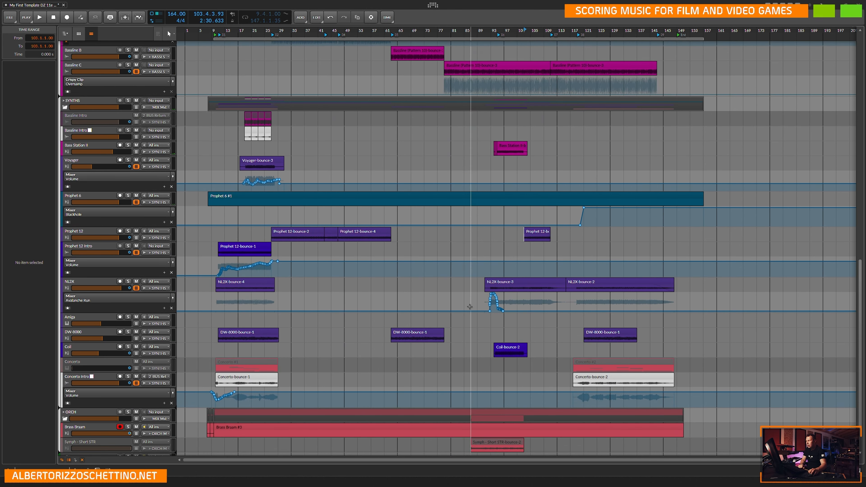
scroll(471, 267, up, 3)
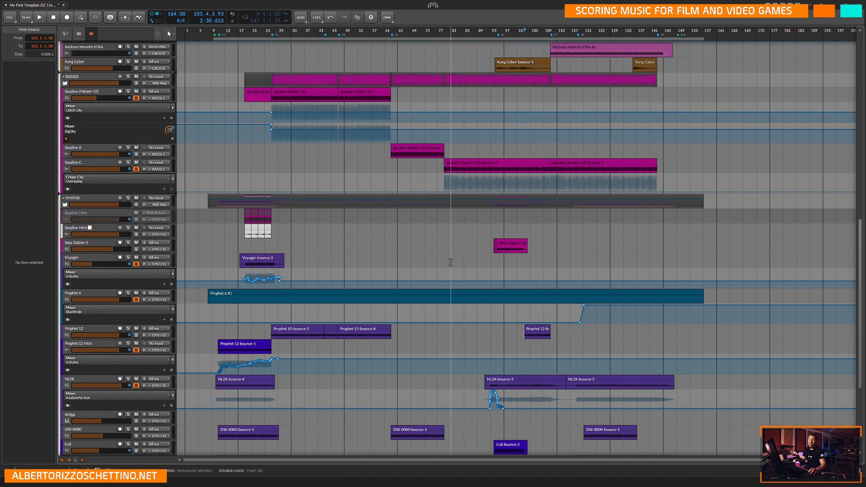
scroll(453, 264, up, 10)
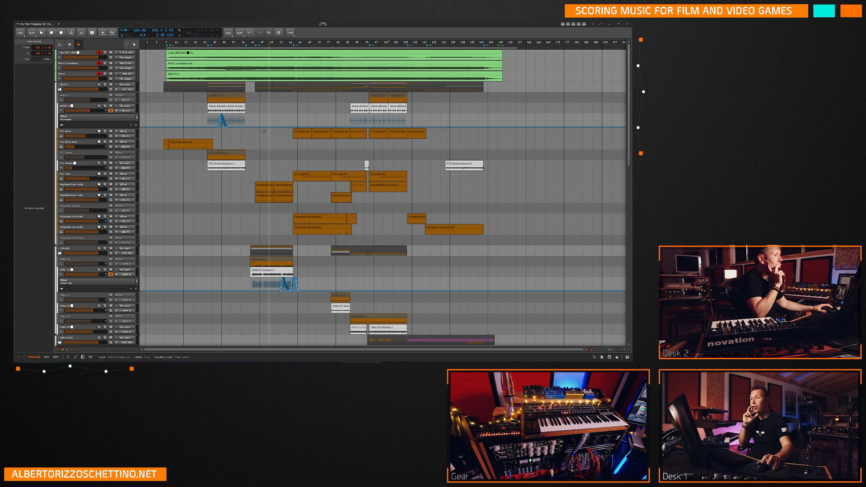
click(279, 175)
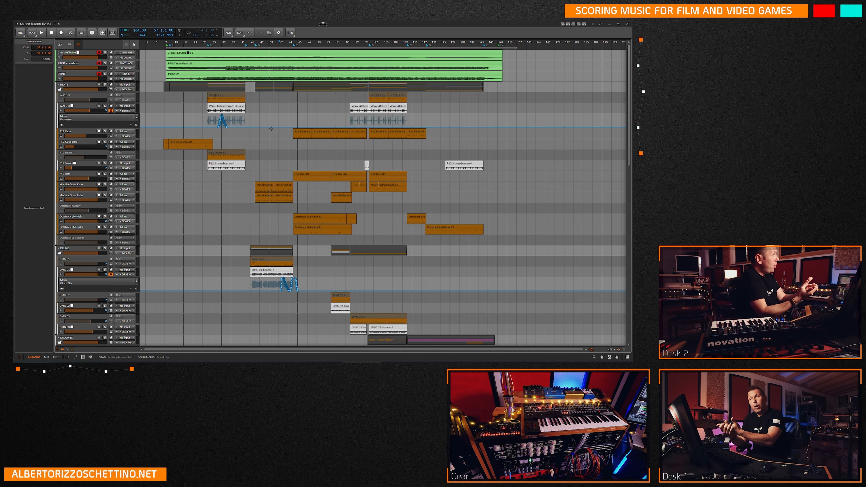
click(177, 74)
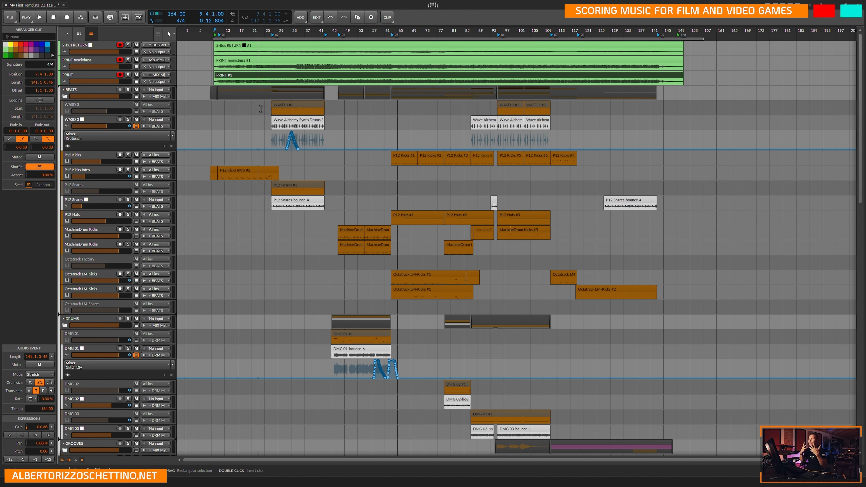
drag(170, 85, 170, 133)
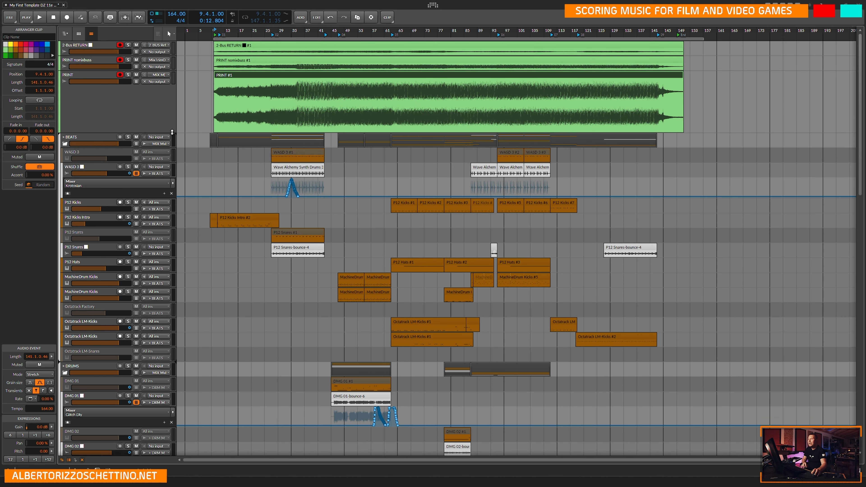
drag(168, 72, 170, 110)
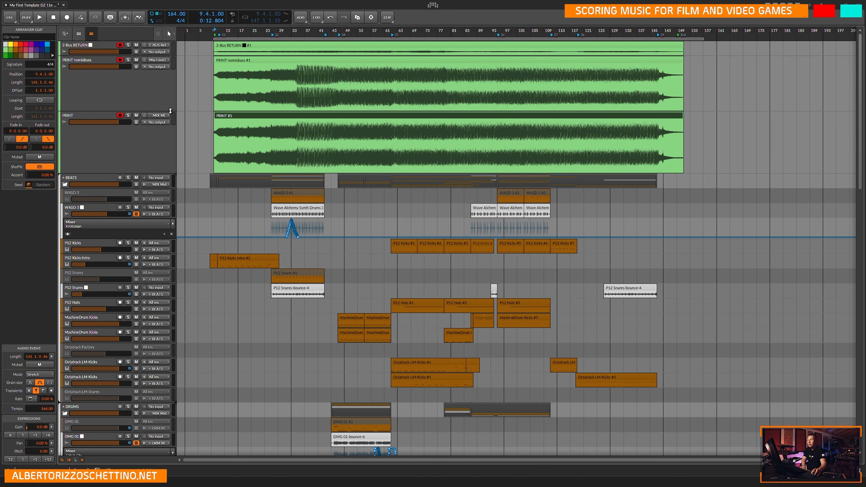
drag(168, 54, 165, 97)
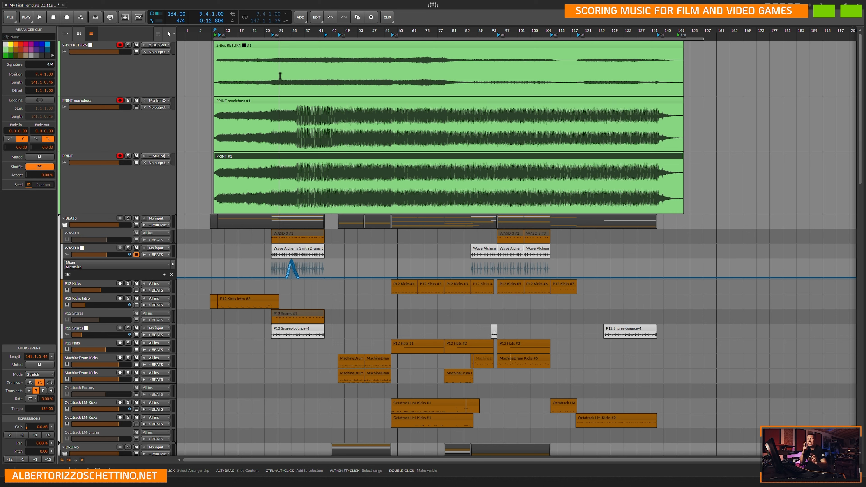
Rename the recorded clip on the PRINT track as "PRINT My First Template DZ 11e mix01nomaster 4824".
click(305, 46)
click(256, 157)
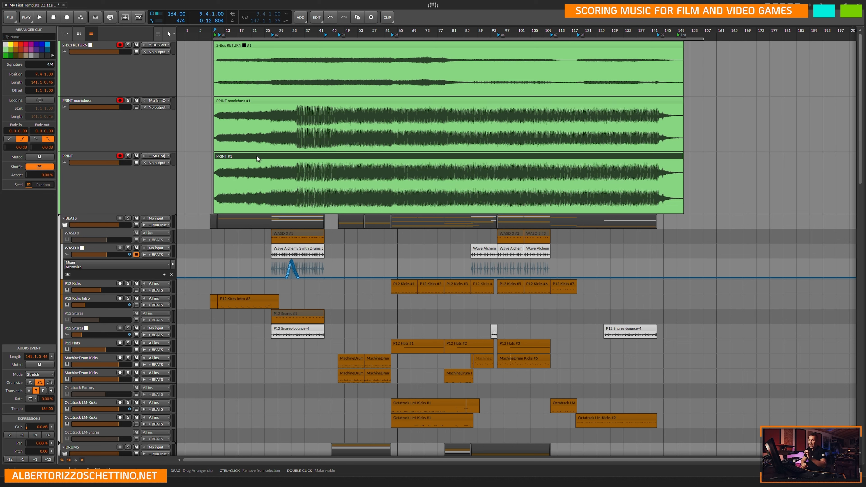
double_click(256, 156)
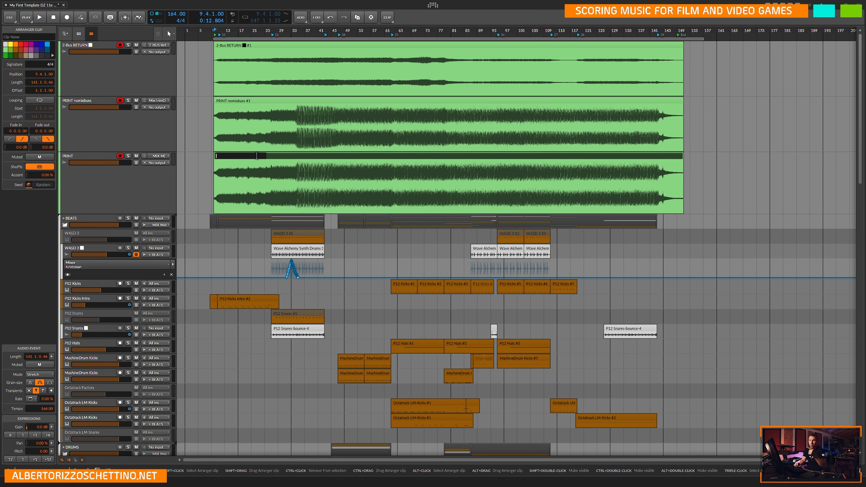
text(My First T)
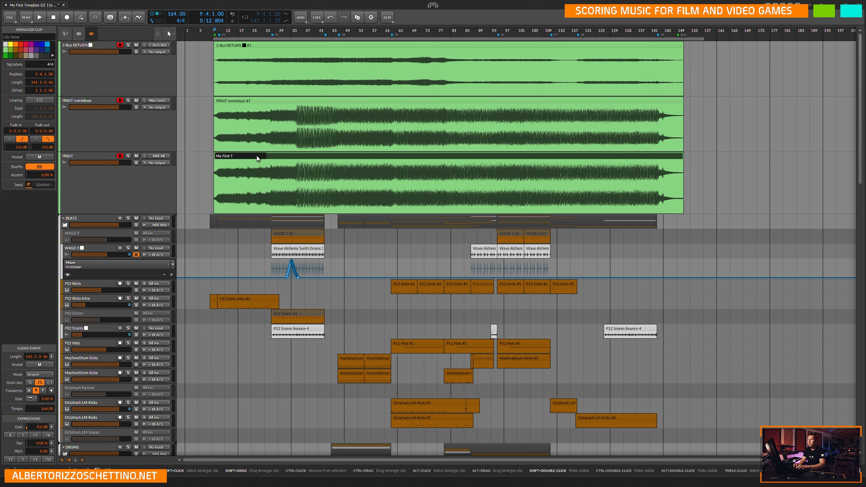
text(empllate)
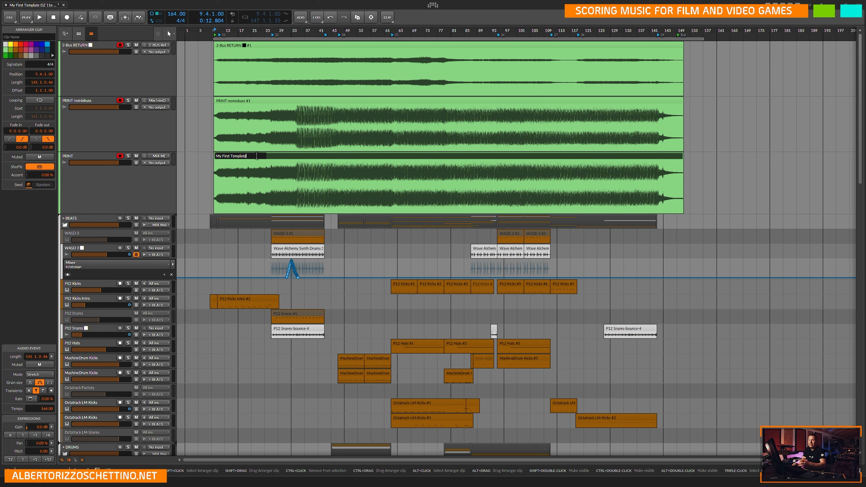
text( DZ 11e)
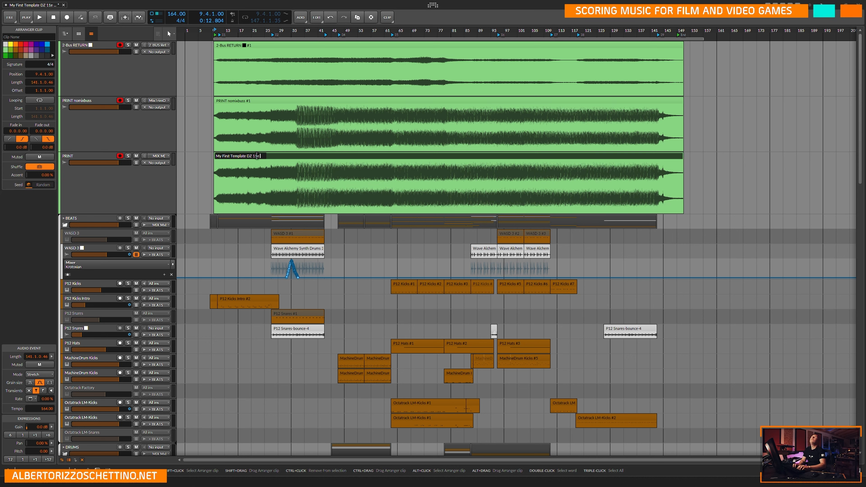
text( mix_1nomaster)
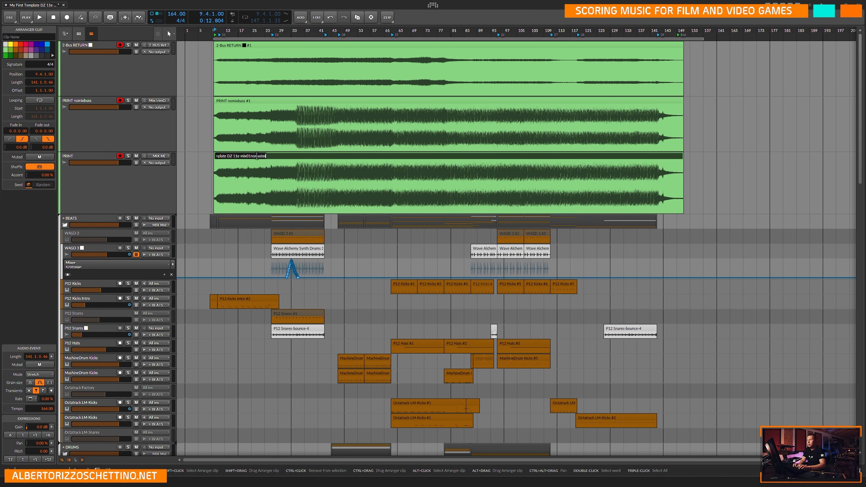
text( PRINT)
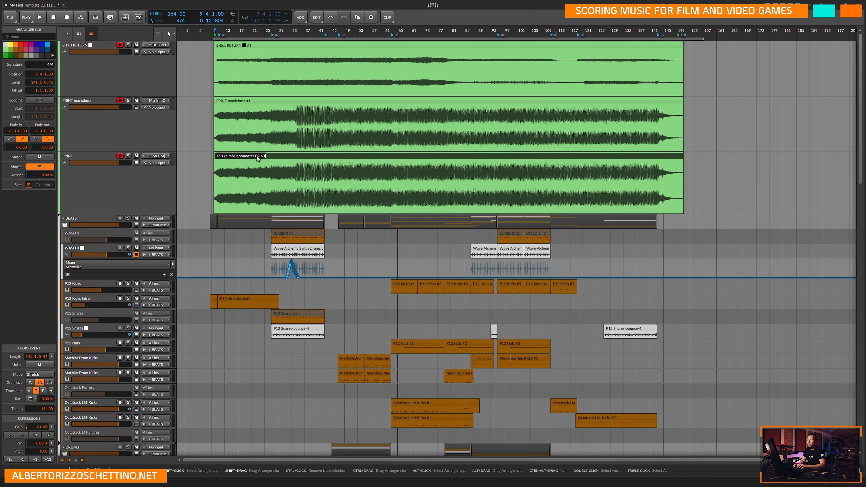
key(BackSpace)
key(BackSpace)
key(BackSpace)
key(Home)
text(PRINT)
key(Return)
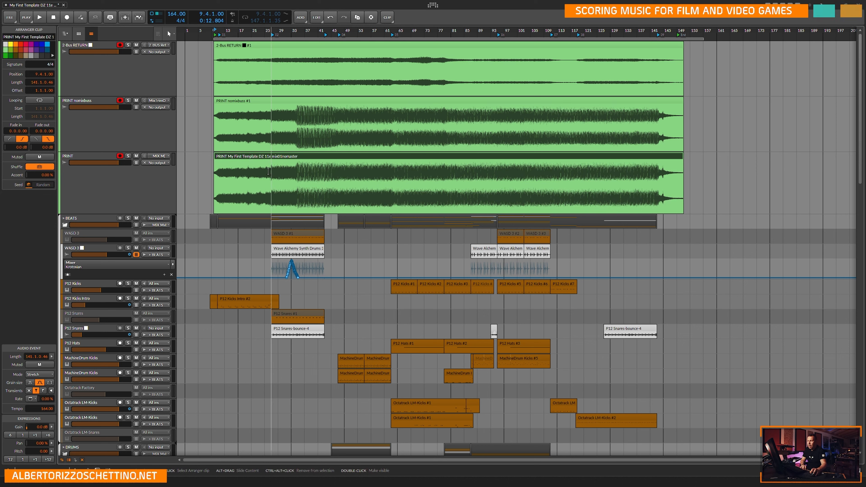
double_click(278, 156)
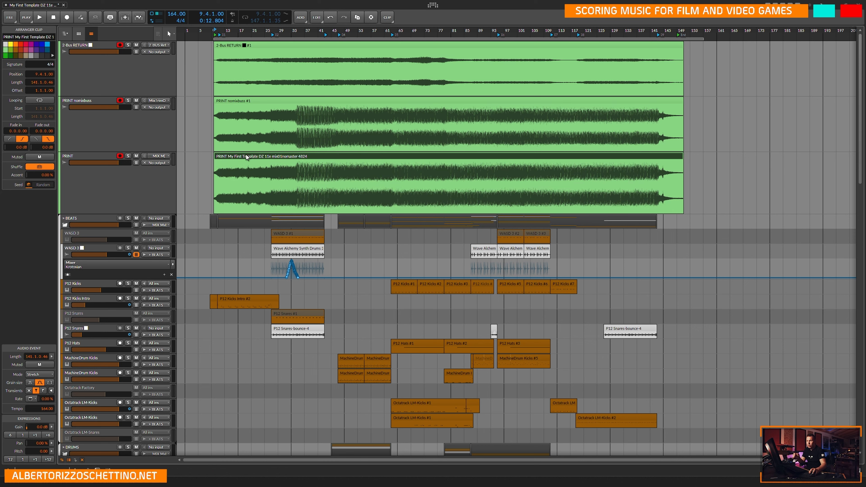
Copy the PRINT clip's full name and use it as the name of the recorded clip on the PRINT nomixbuss track.
key(ctrl+r)
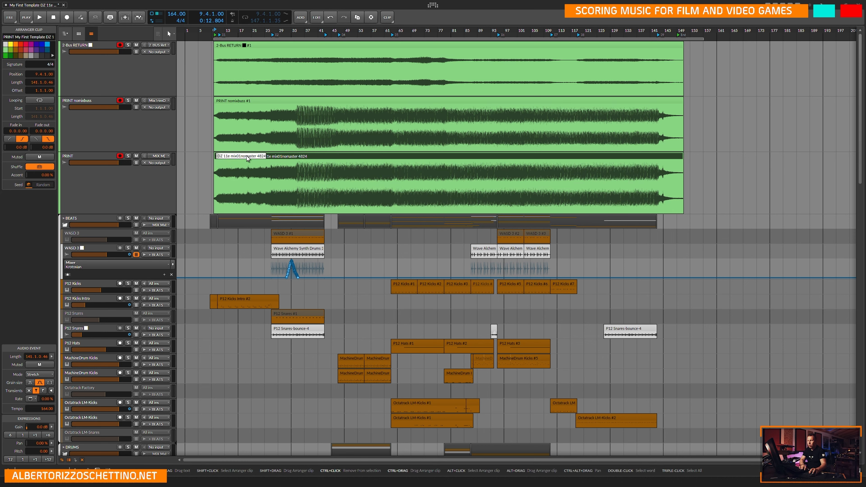
click(238, 100)
key(ctrl+r)
key(ctrl+v)
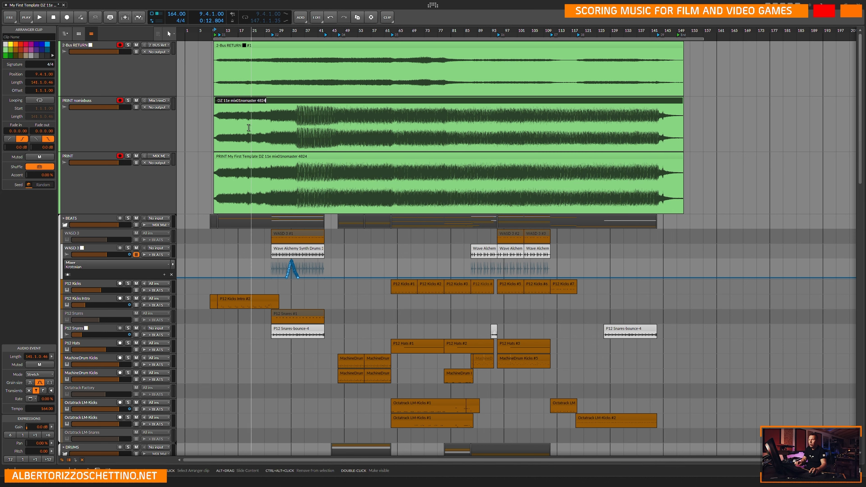
Replace "mix01nomaster" in the PRINT nomixbuss clip's name so it reads "PRINT My First Template DZ 11e nomixbuss 4824".
key(Home)
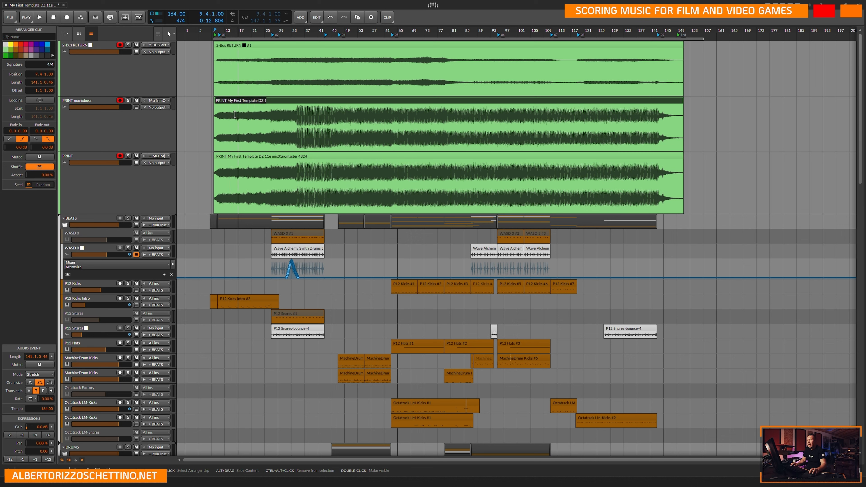
key(Right)
key(Right)
key(Right)
key(Right)
key(Right)
key(Right)
key(Right)
key(Right)
key(Right)
key(Right)
key(Right)
key(Right)
key(Right)
key(Right)
key(Right)
key(Right)
key(Right)
key(Right)
key(Right)
key(Right)
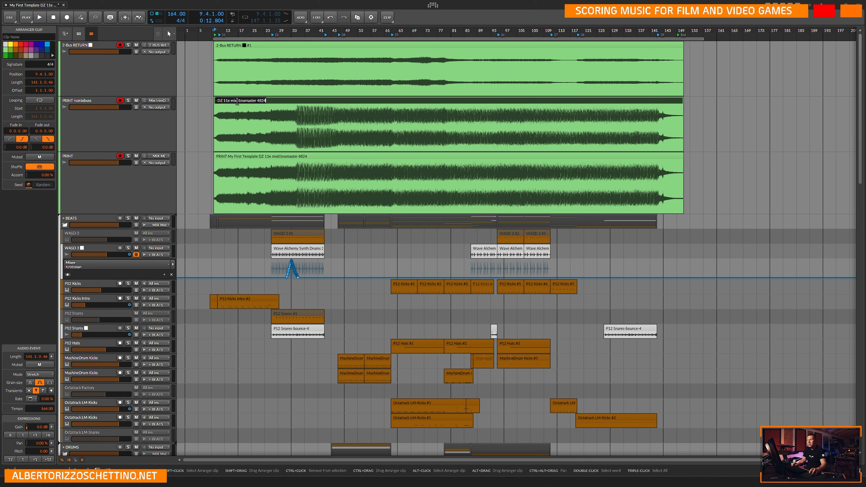
key(BackSpace)
key(BackSpace)
key(BackSpace)
key(BackSpace)
key(BackSpace)
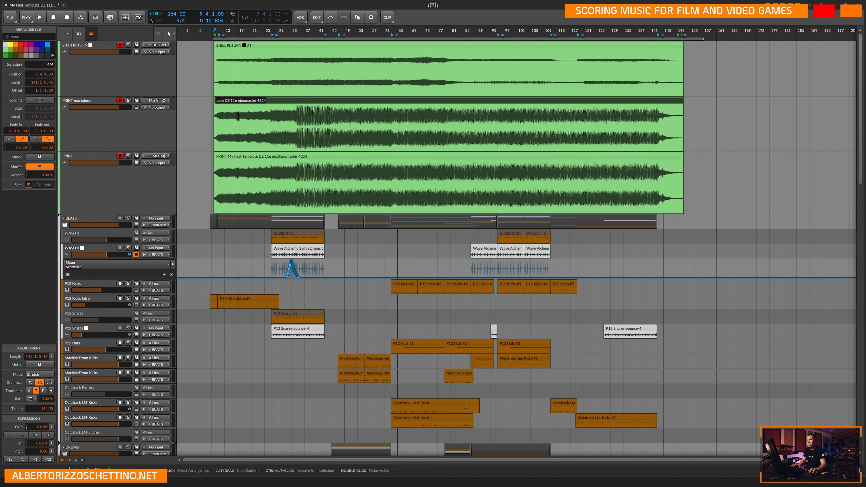
text(no)
key(Delete)
key(Delete)
key(Delete)
key(Delete)
key(Delete)
key(Delete)
key(Delete)
key(Delete)
text(mixbuss)
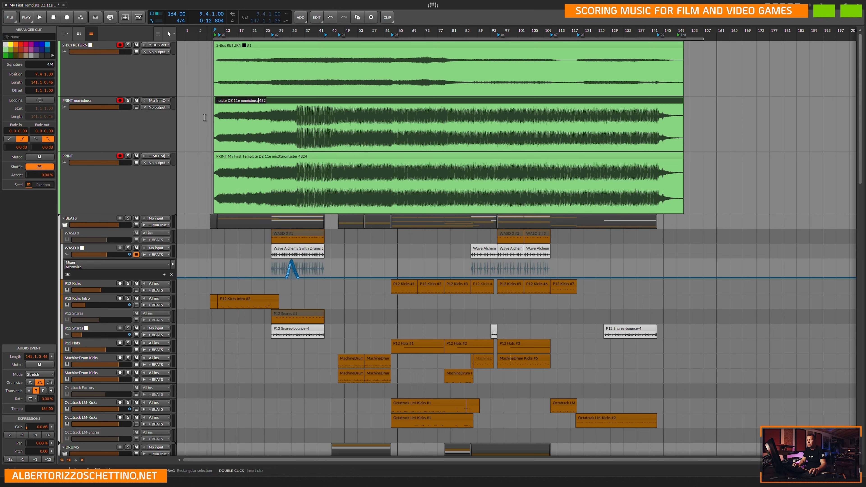
key(Return)
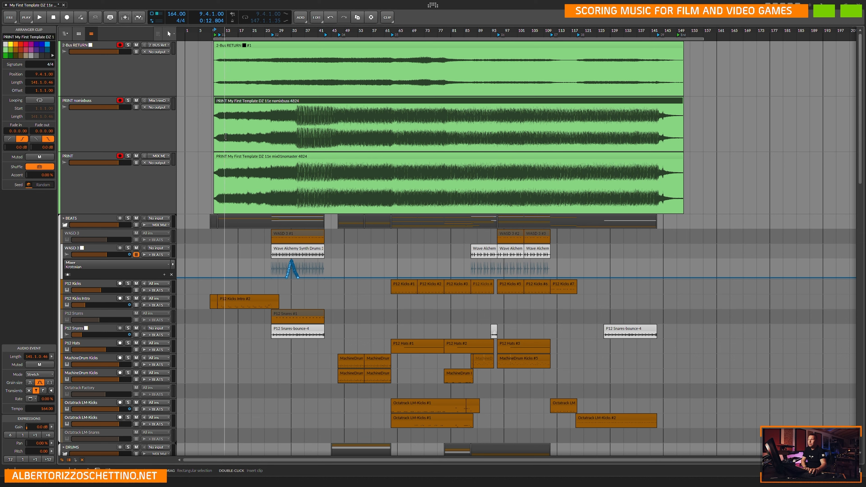
Shorten the name of the PRINT nomixbuss track's clip to "PRINT My First Template DZ 11e nomixbus 4824".
key(ctrl+r)
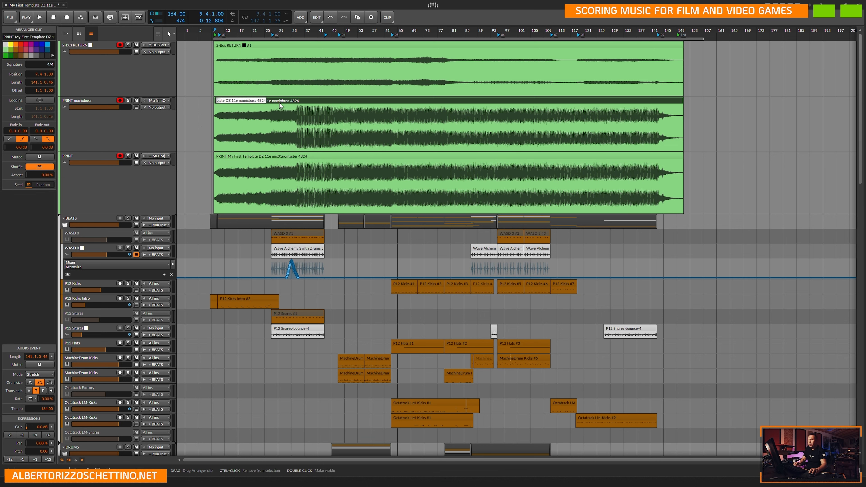
key(Escape)
key(ctrl+r)
key(Escape)
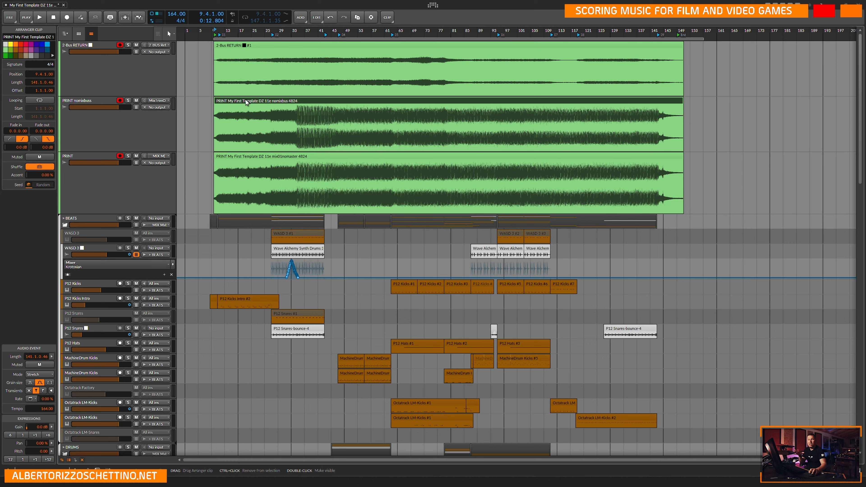
click(96, 102)
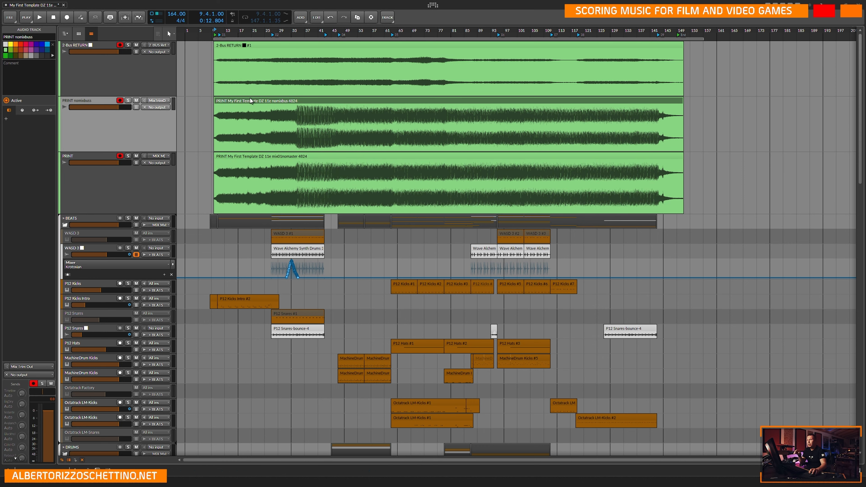
click(235, 100)
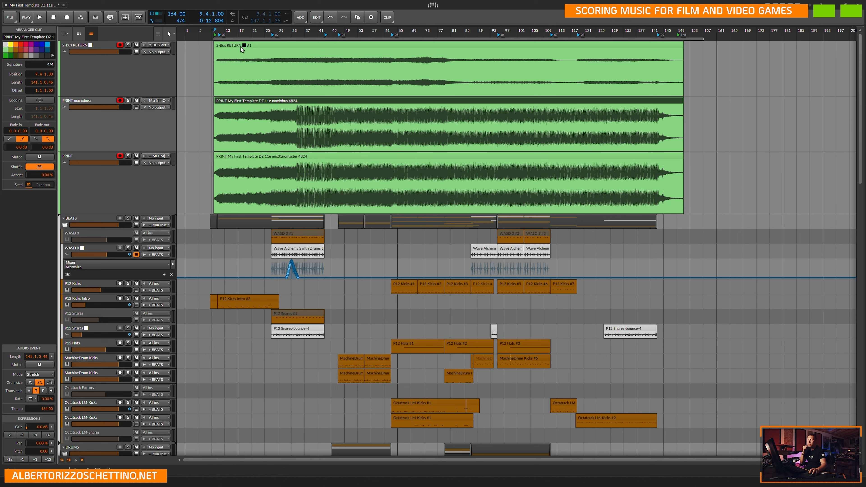
Rename the recorded clip on the 2-Bus RETURN track as "PRINT My First Template DZ 11e 2BUS Return 4824" and save the project.
click(227, 56)
key(ctrl+r)
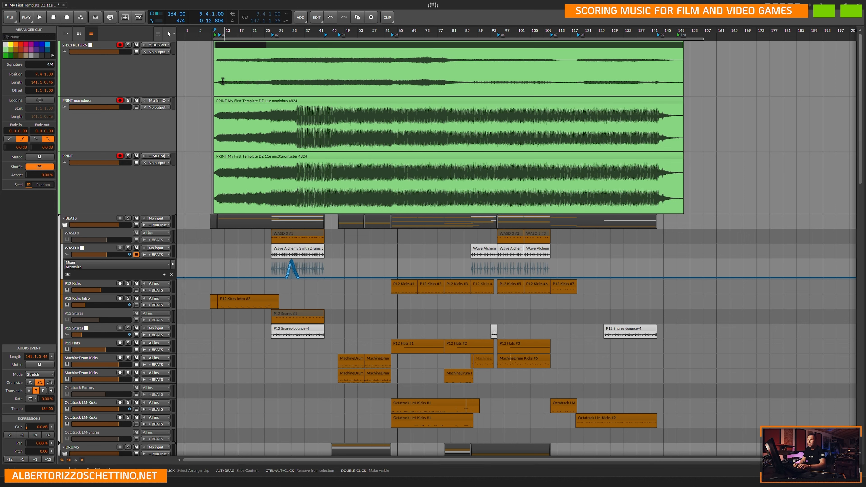
text(PRIN)
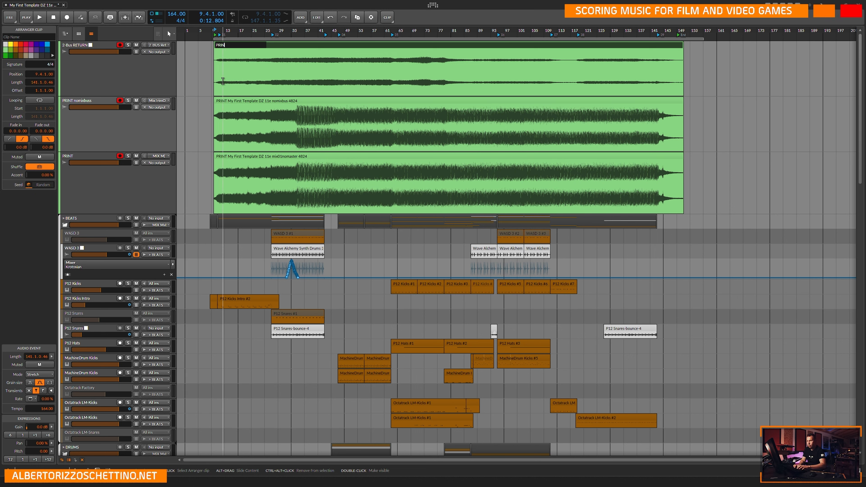
text(T My Fir)
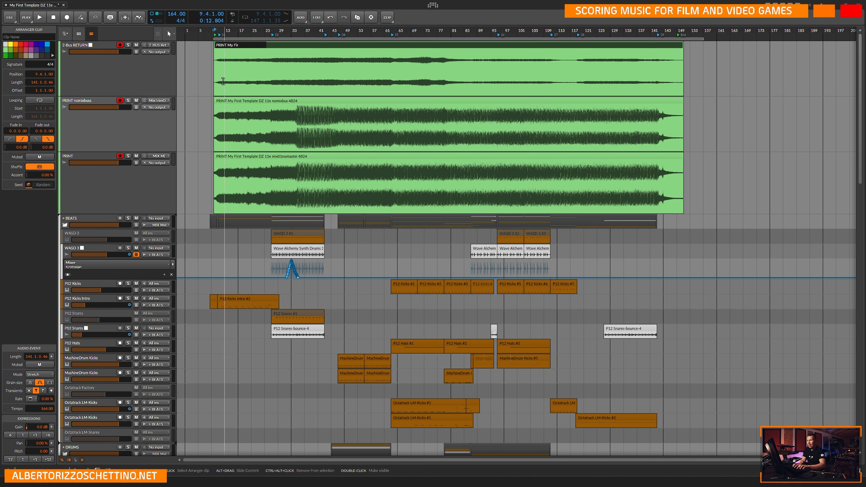
text(st Template DZ 11e 2BUS Return 4824)
key(Return)
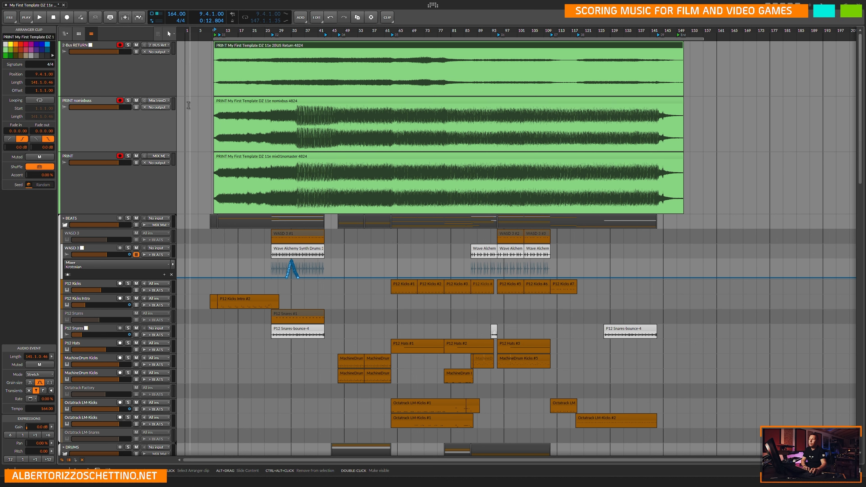
key(ctrl+s)
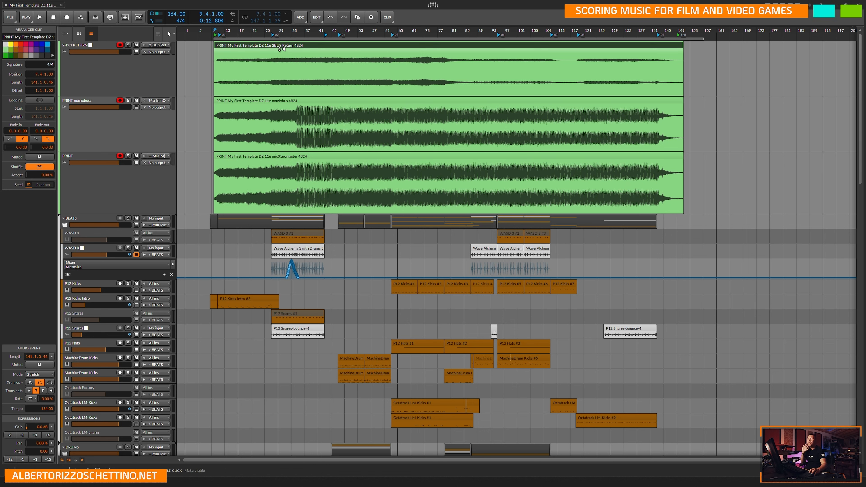
Select the three printed clips together and clear the selection again.
click(278, 101)
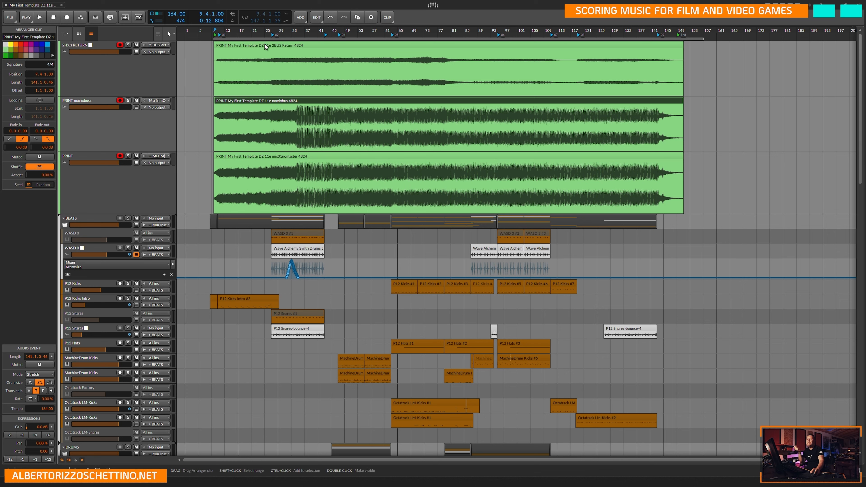
click(275, 45)
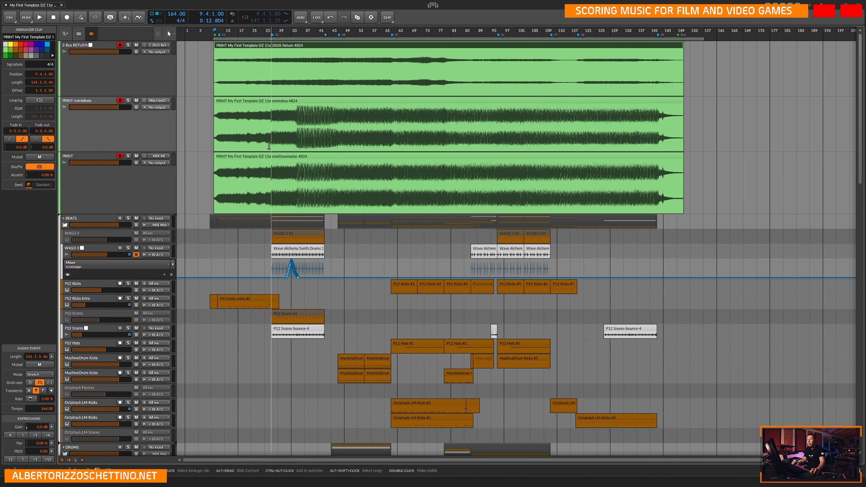
shift+click(270, 156)
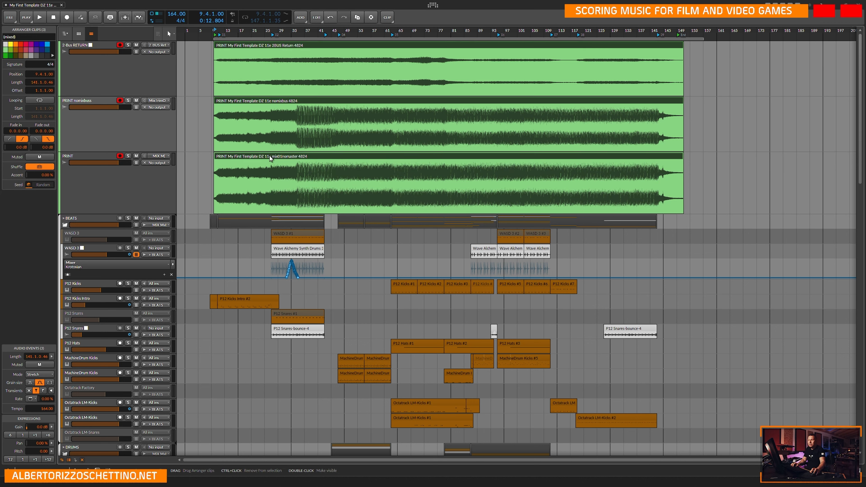
click(203, 116)
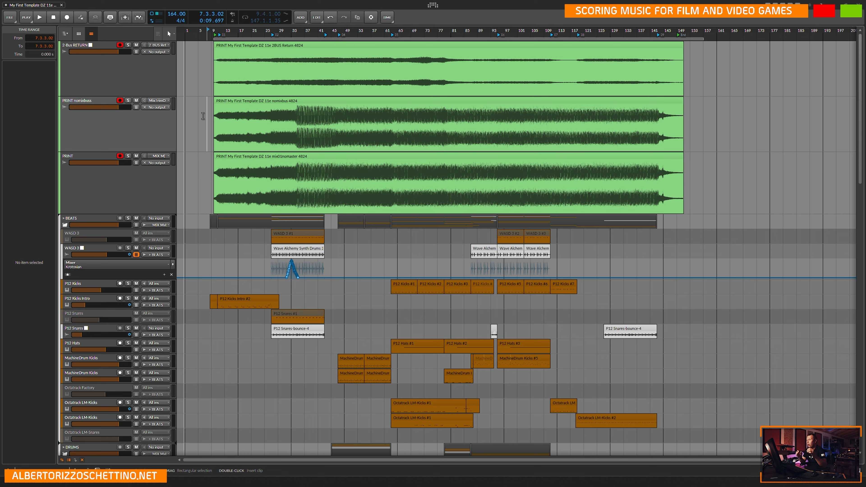
Show the realtime ruler, place the play position at the start of the printed clips, and hide the ruler again.
right_click(235, 30)
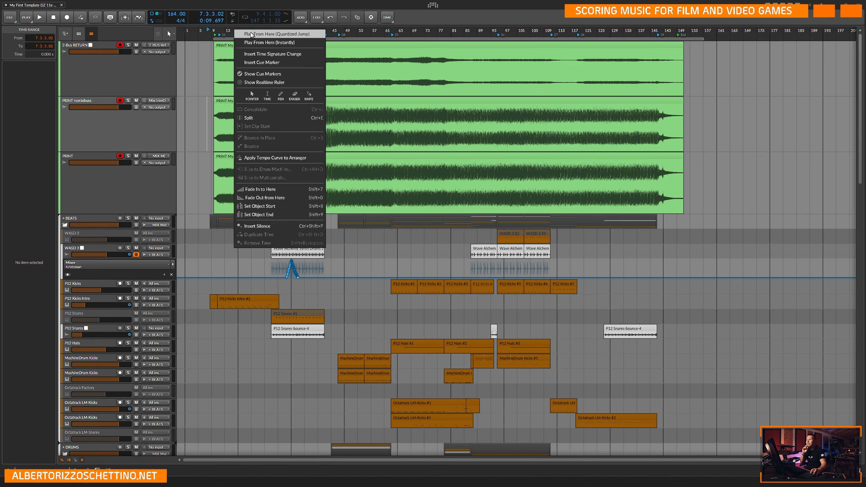
click(262, 82)
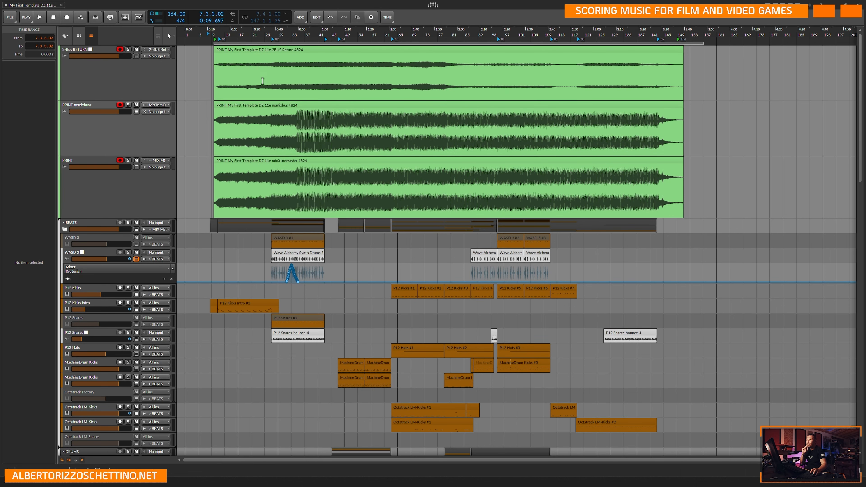
click(213, 50)
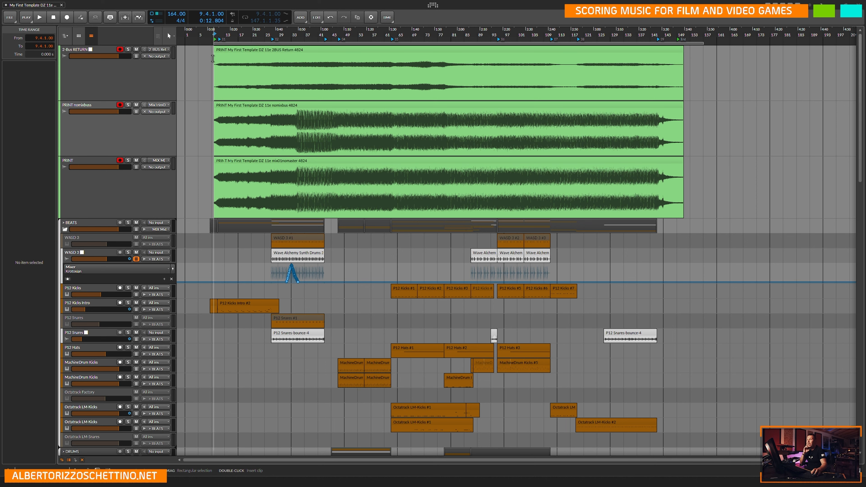
right_click(209, 29)
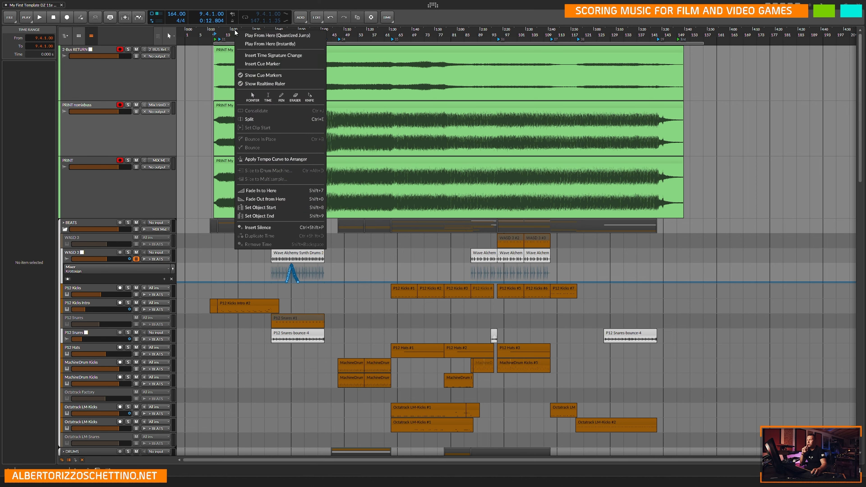
click(257, 83)
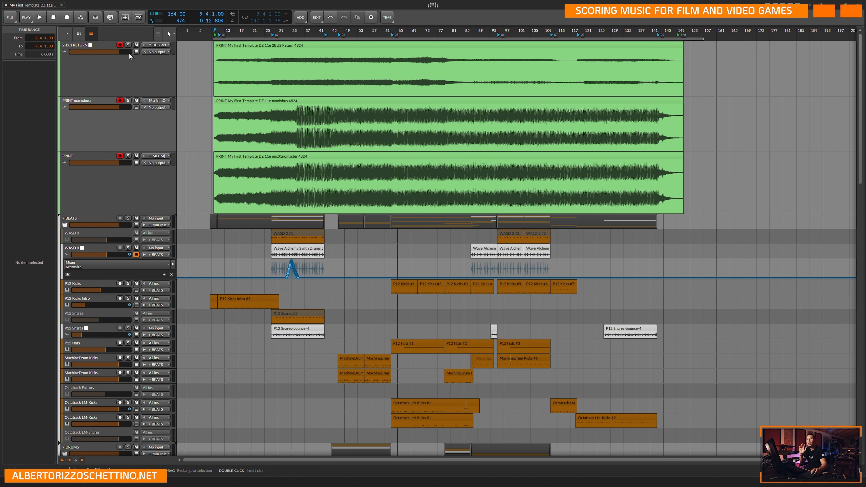
Select the three printed clips on the 2-Bus RETURN, PRINT nomixbuss and PRINT tracks.
click(15, 19)
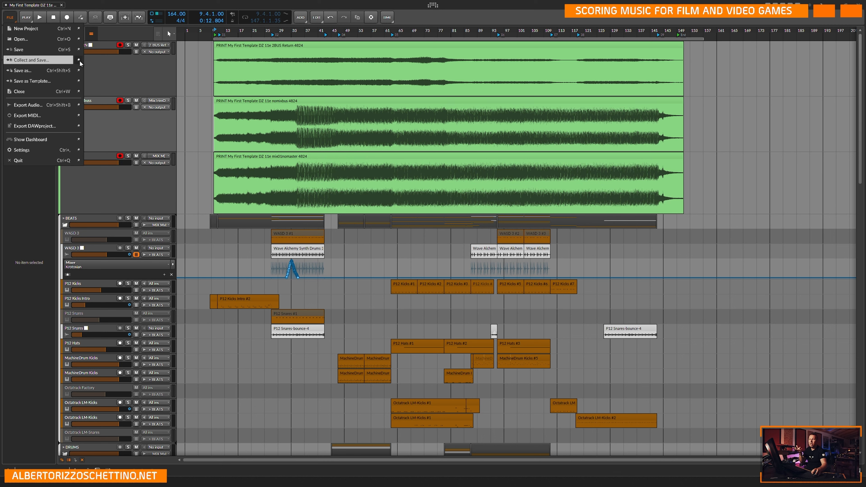
click(199, 82)
drag(201, 45, 252, 158)
Look at the audio export settings and the printed clips' available commands, closing both without applying anything.
click(9, 18)
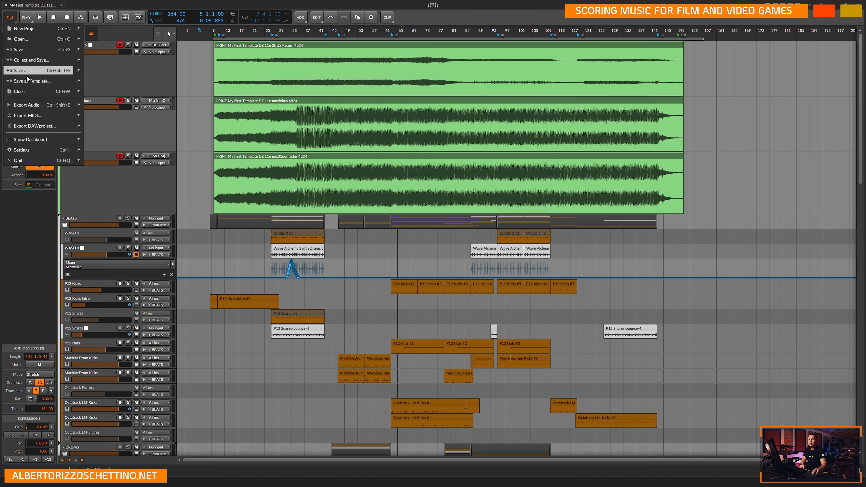
click(35, 105)
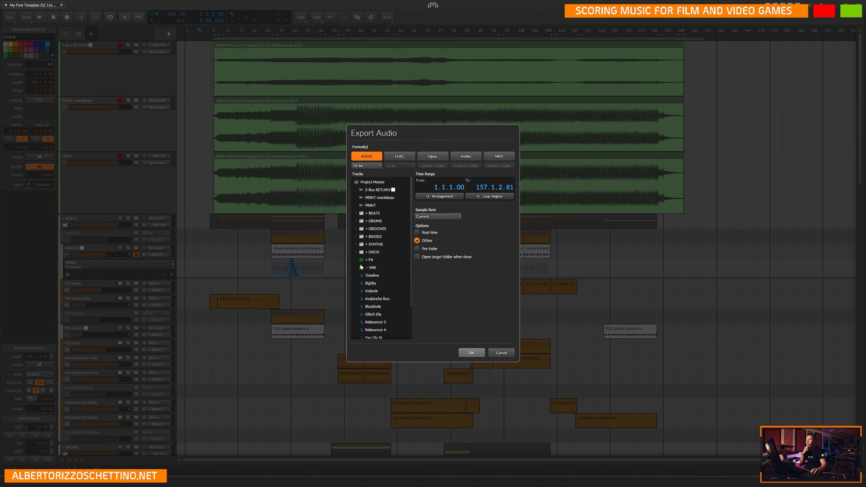
click(493, 355)
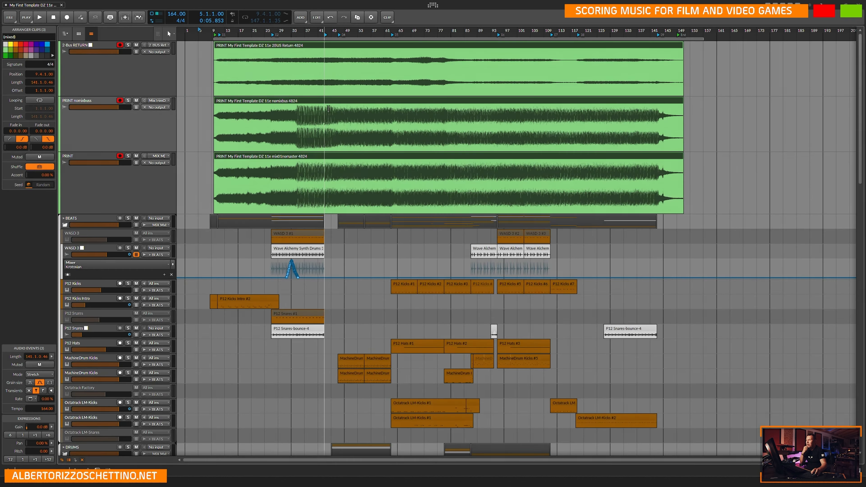
right_click(347, 46)
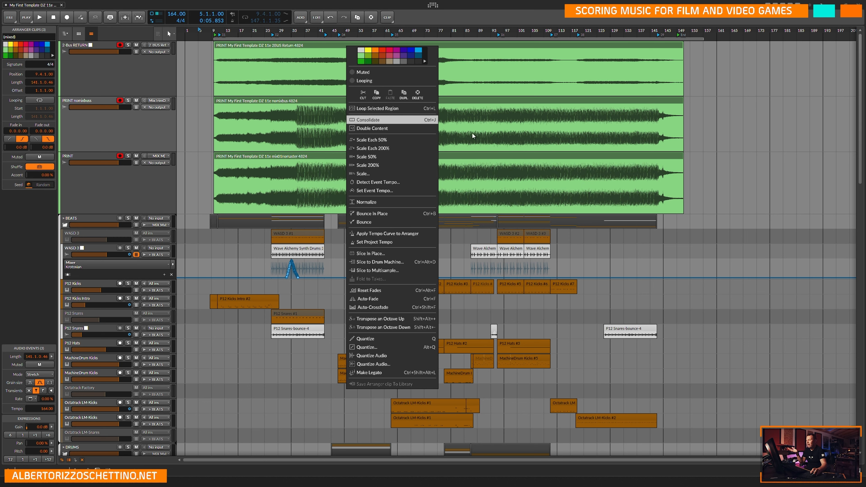
click(728, 117)
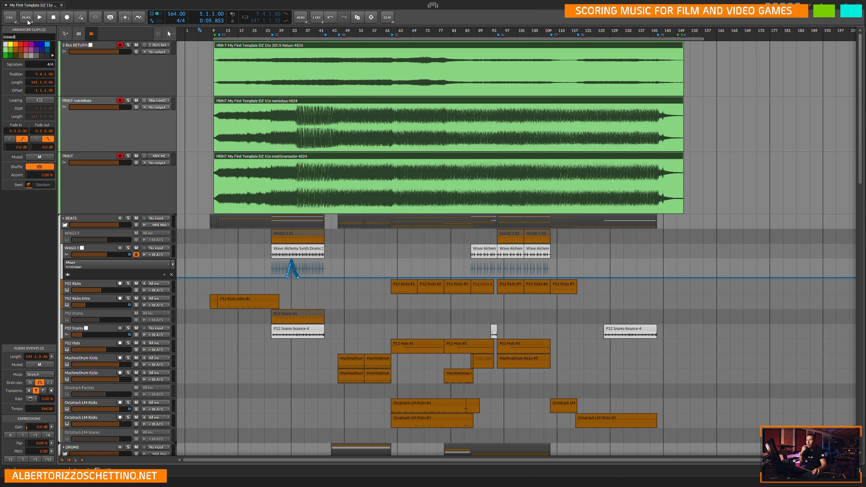
Open the audio export settings and select the 2-Bus RETURN, PRINT nomixbuss and PRINT tracks as export sources.
click(10, 18)
click(24, 108)
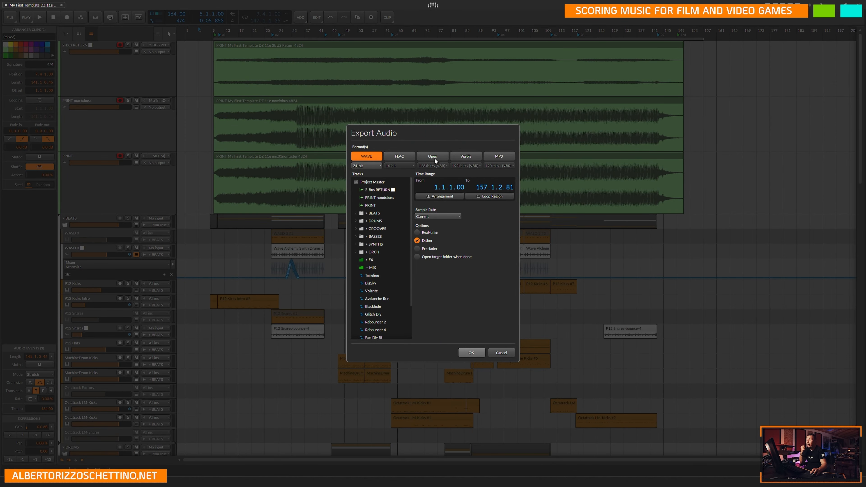
click(405, 157)
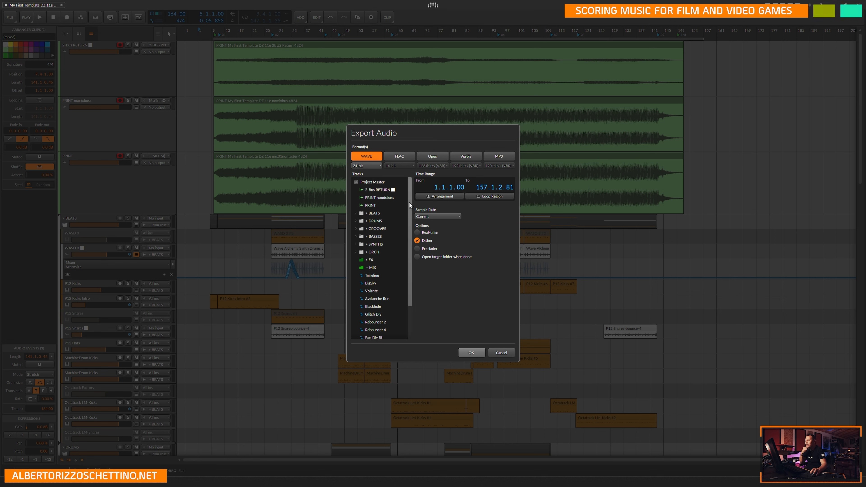
click(379, 190)
shift+click(379, 205)
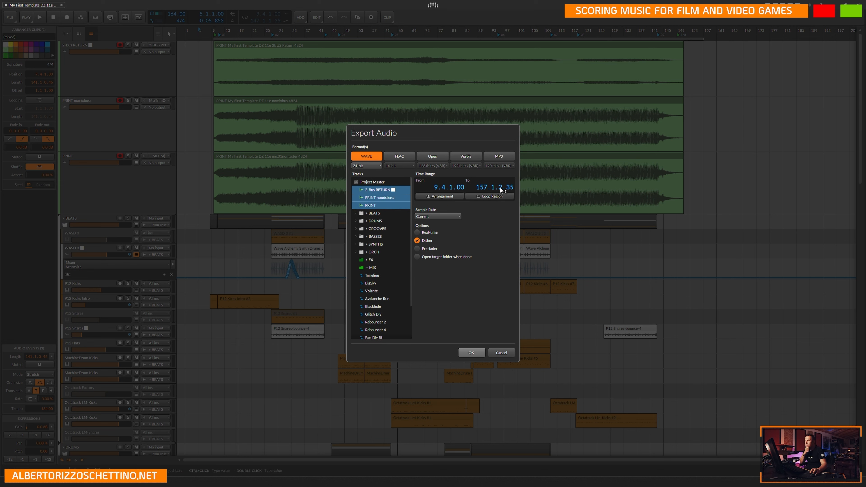
Review the sample rate choices, enable the Pre-fader option, look through the exportable tracks, and cancel the export.
click(456, 216)
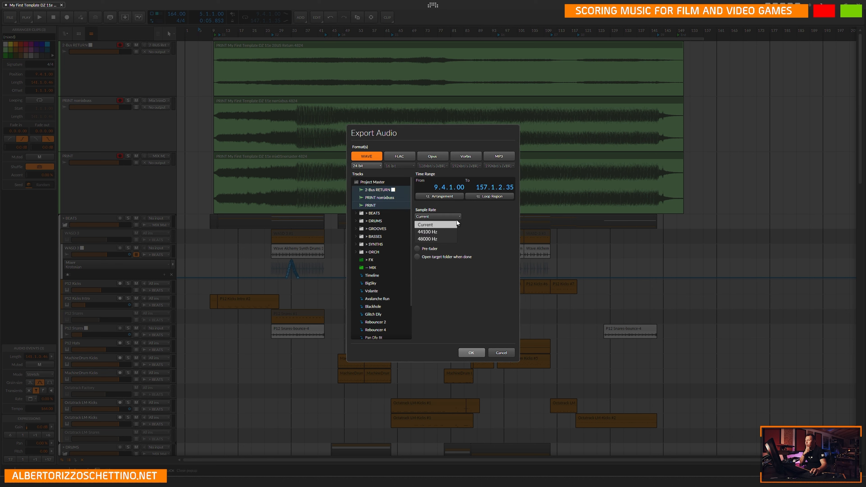
click(460, 239)
click(416, 240)
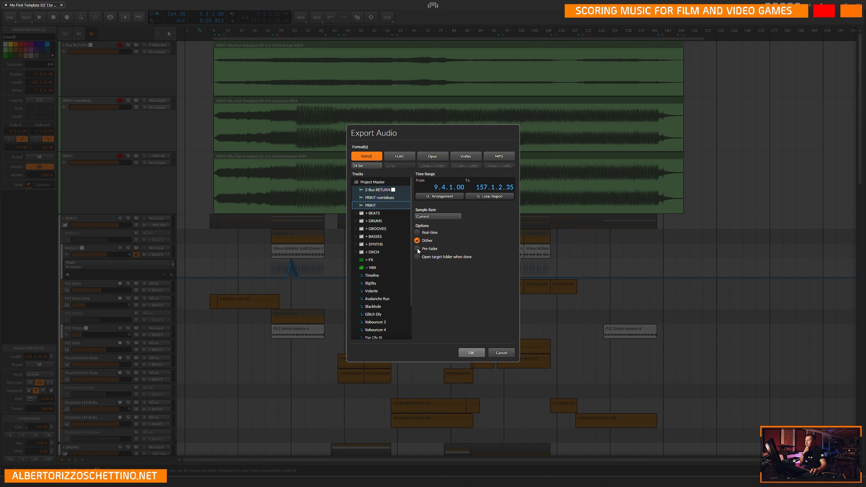
click(416, 248)
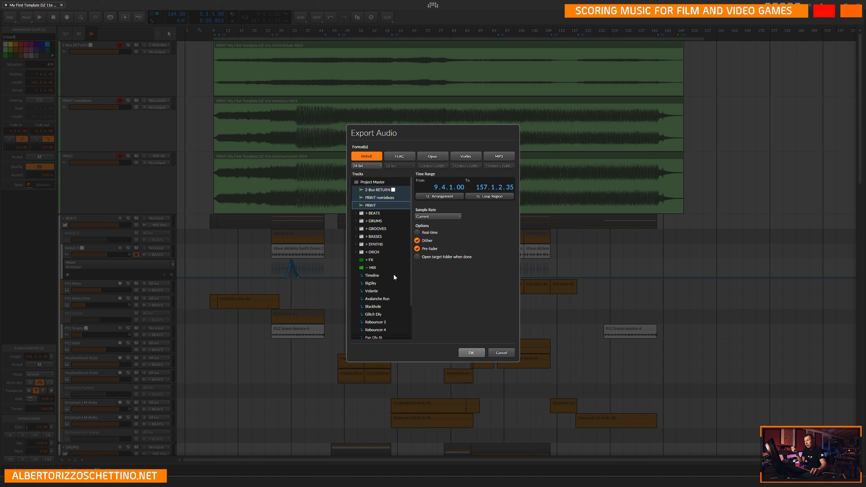
scroll(410, 260, down, 3)
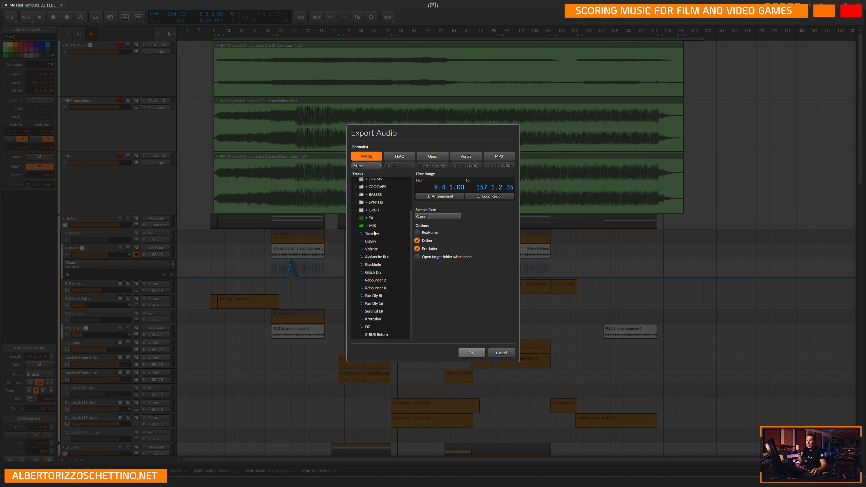
drag(409, 229, 382, 310)
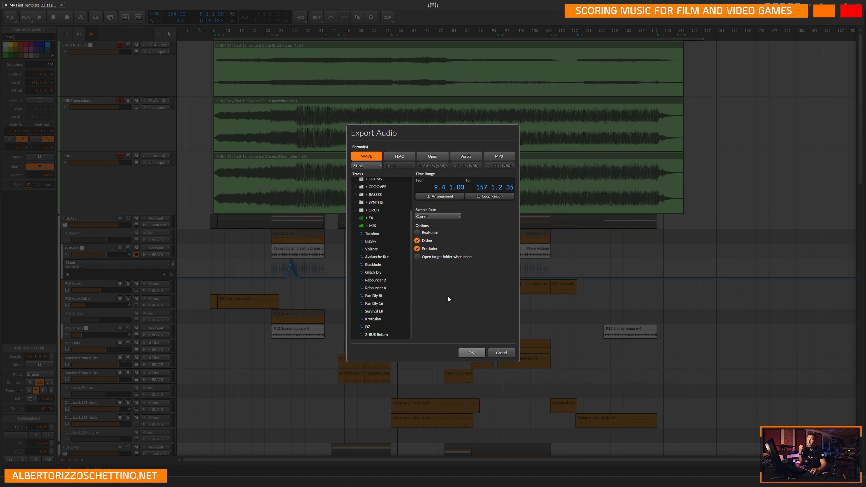
click(493, 353)
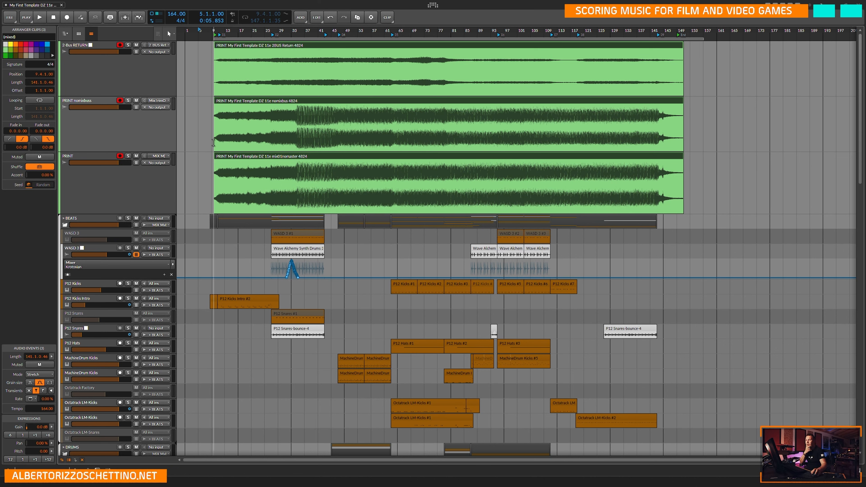
Deselect the printed clips, save the project and close it.
click(207, 76)
key(ctrl+s)
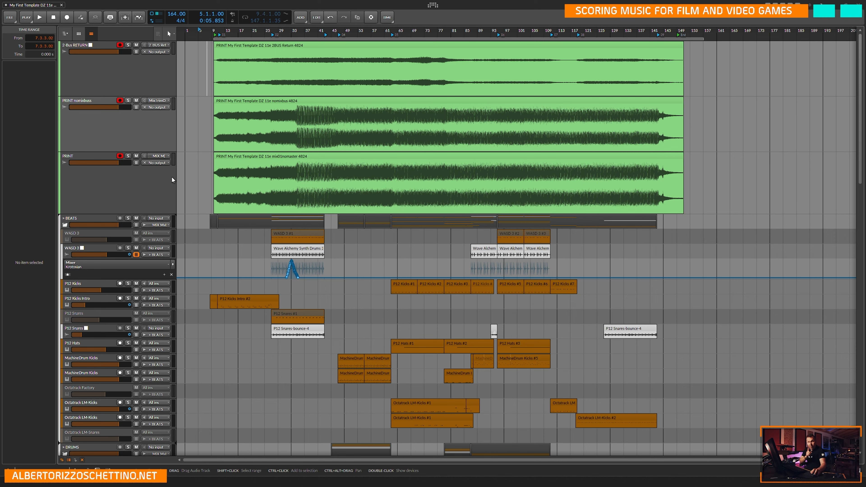
scroll(203, 244, down, 10)
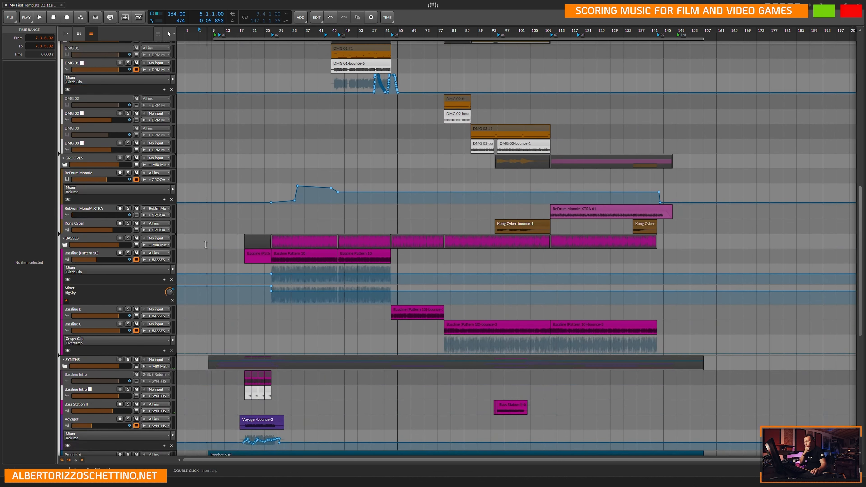
scroll(205, 307, up, 1)
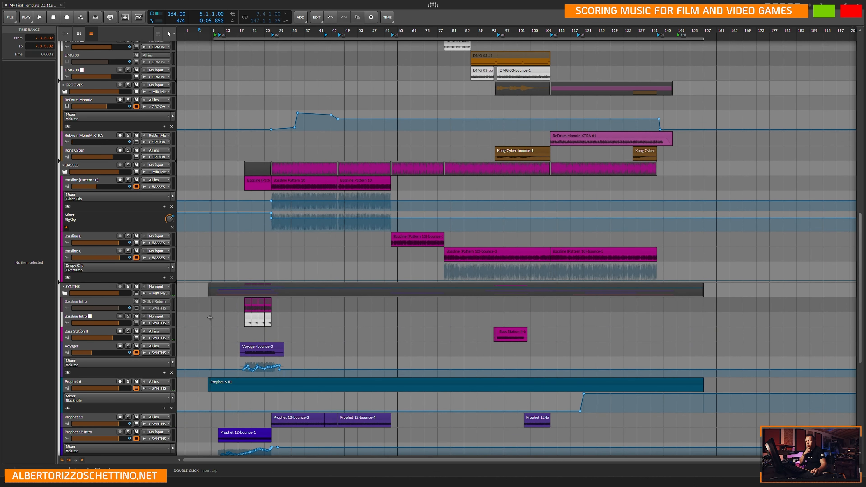
scroll(210, 318, down, 2)
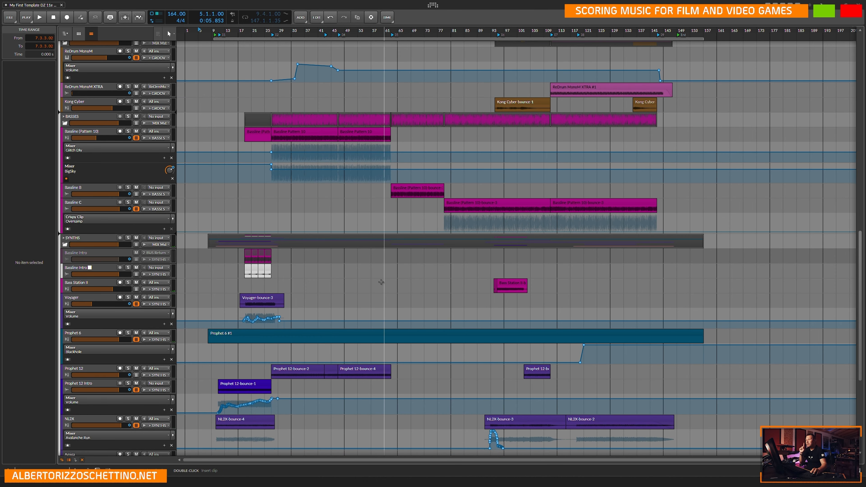
scroll(406, 273, down, 3)
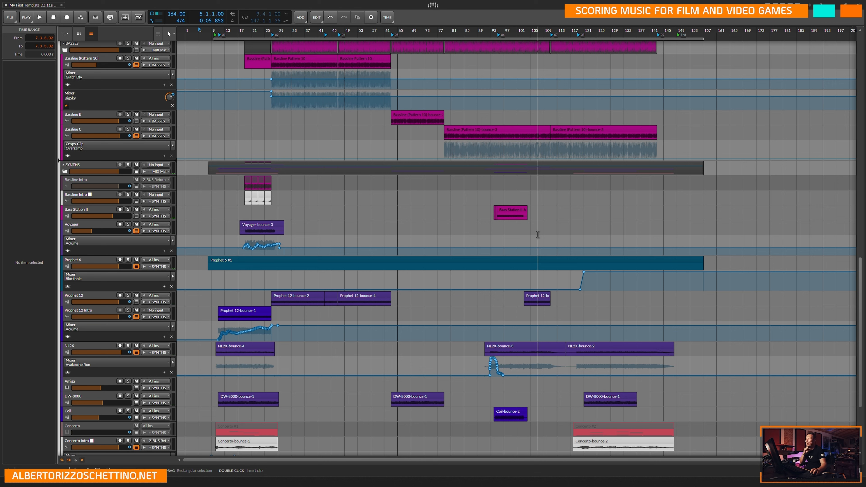
click(516, 228)
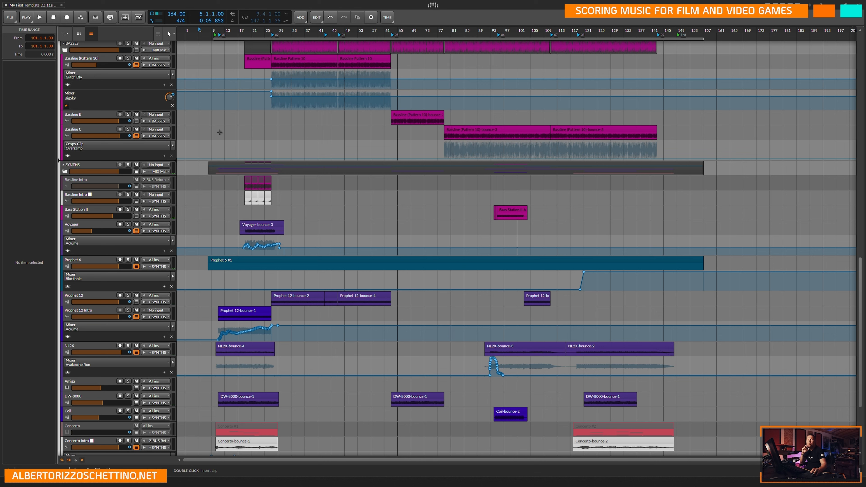
click(11, 18)
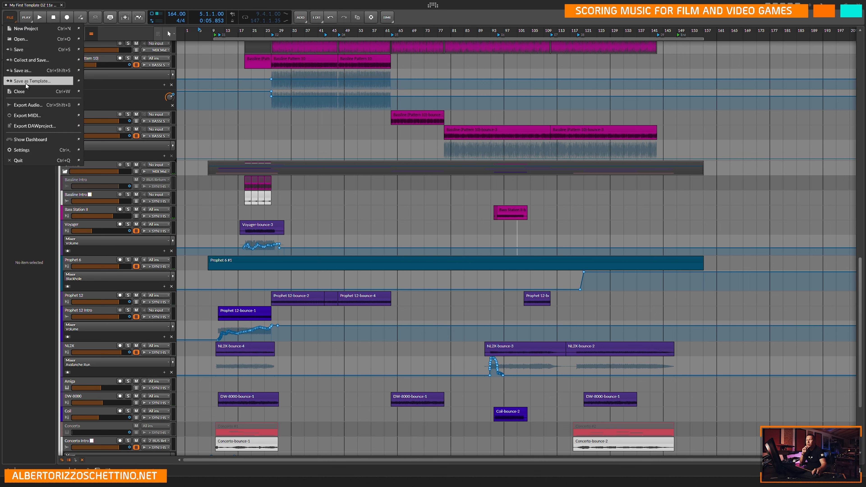
click(27, 93)
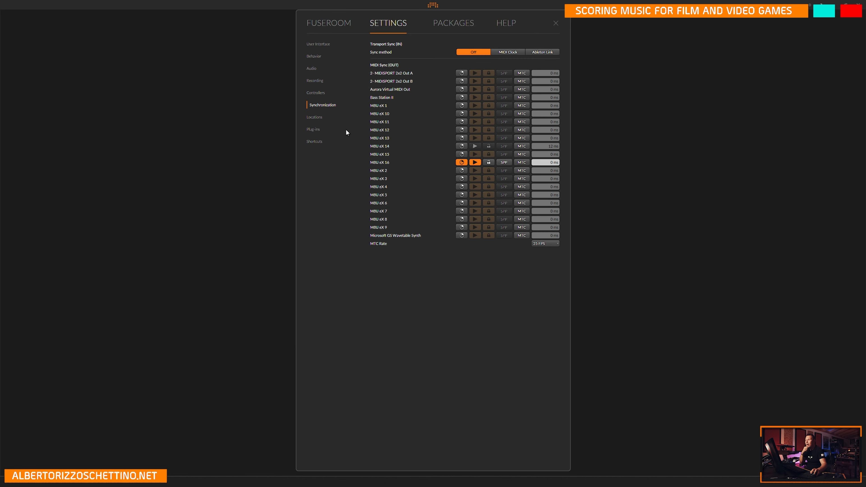
Open the recent project My First Template DZ 11d (reason 13 test) from the dashboard.
click(317, 44)
click(319, 23)
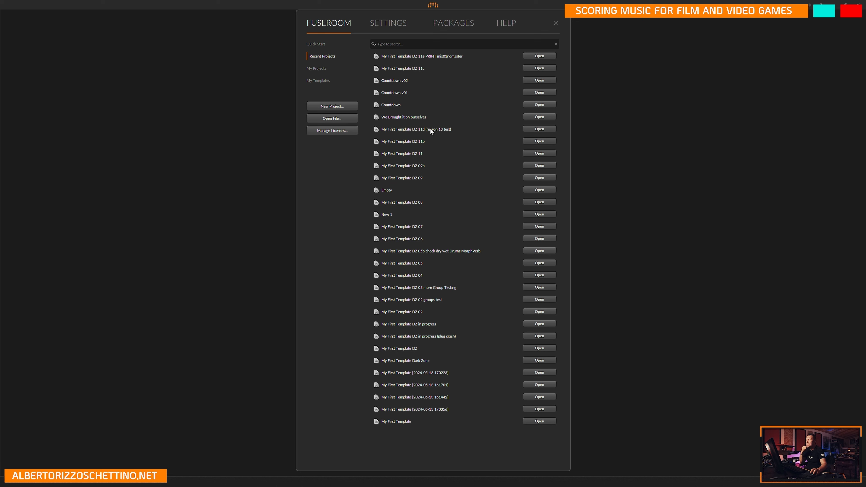
click(536, 129)
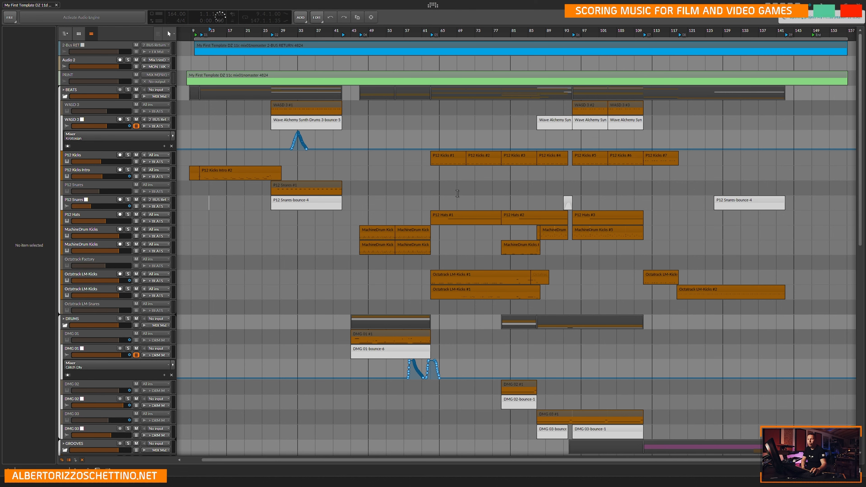
Examine the arrangement from the BEATS group down to the SYNTHS and ORCH groups.
scroll(414, 184, down, 10)
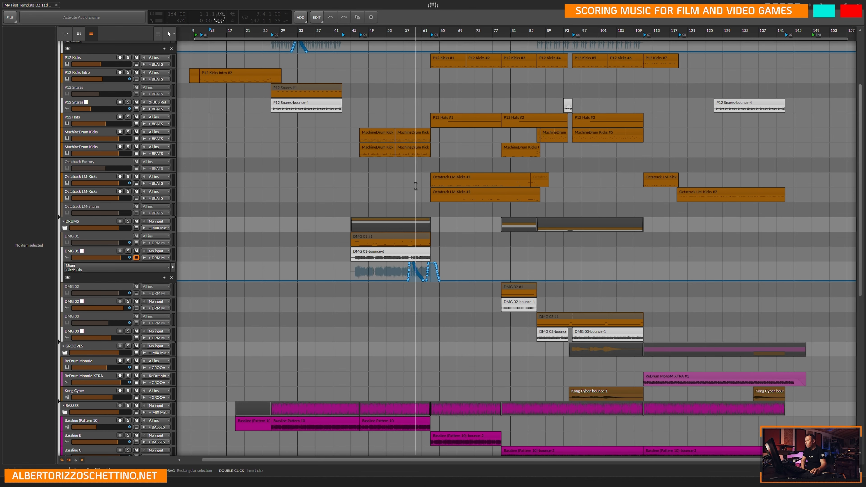
scroll(528, 211, down, 3)
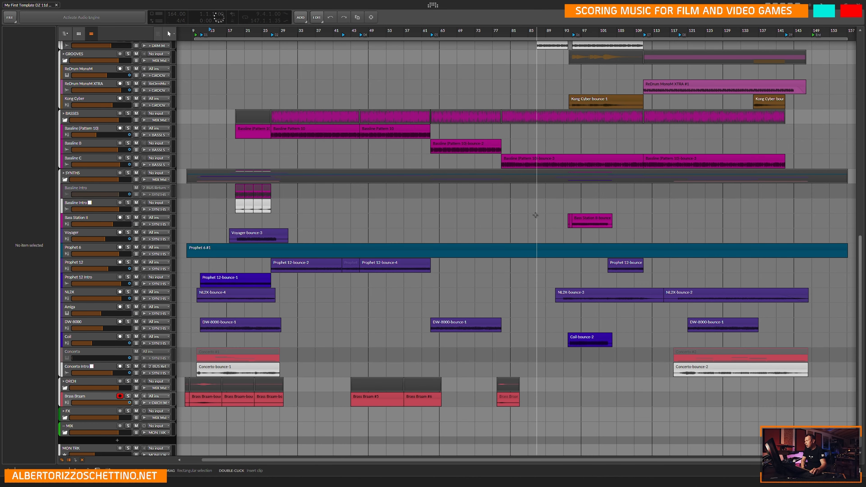
scroll(573, 382, up, 1)
scroll(575, 382, up, 1)
scroll(560, 361, down, 2)
scroll(544, 340, up, 2)
scroll(544, 340, down, 2)
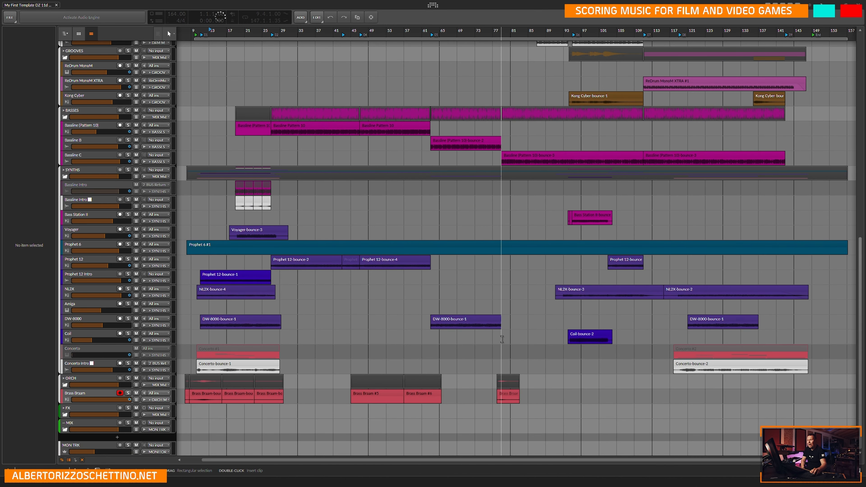
Inspect the long Prophet 6 clip in the note editor and close the editor again.
click(513, 247)
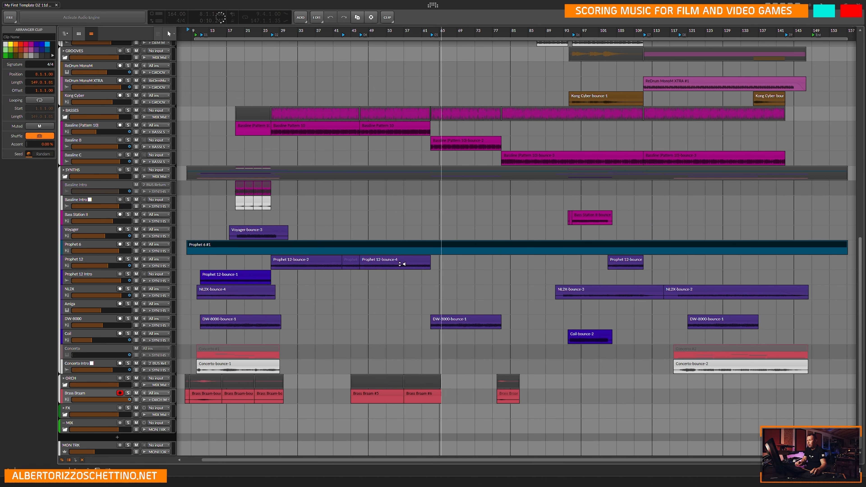
double_click(440, 248)
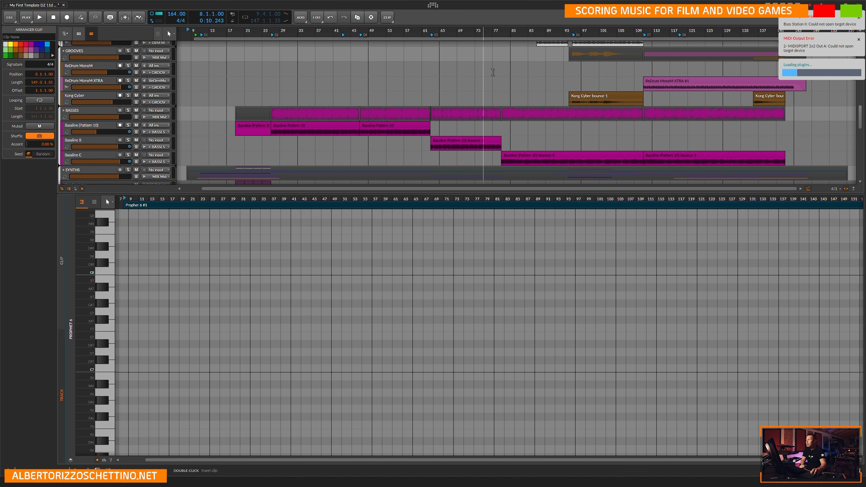
click(493, 70)
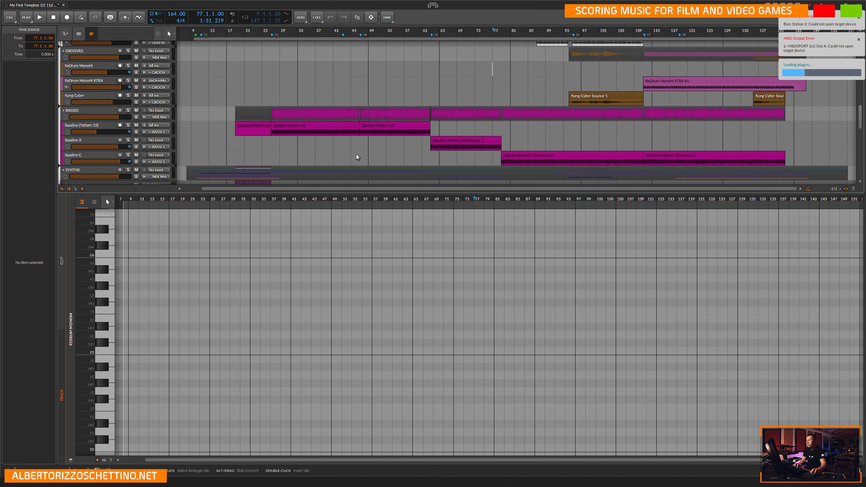
click(304, 145)
key(e)
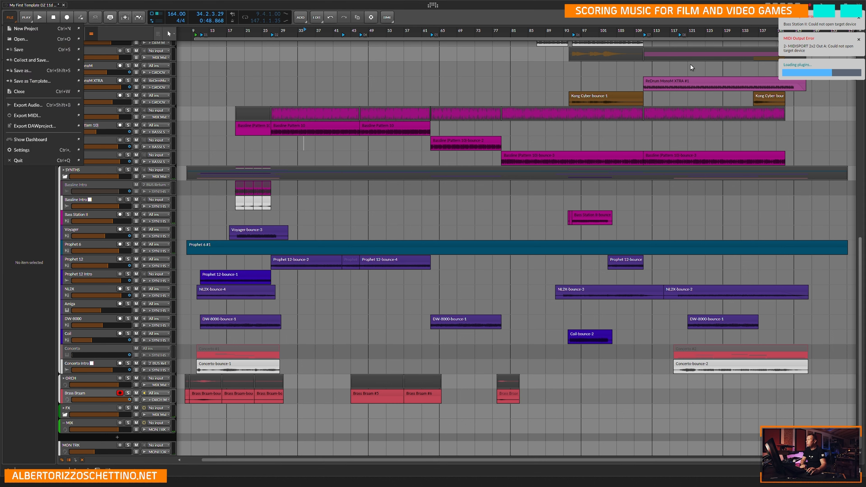
Close the project without saving its changes and open the recent project My First Template DZ 11b.
click(28, 92)
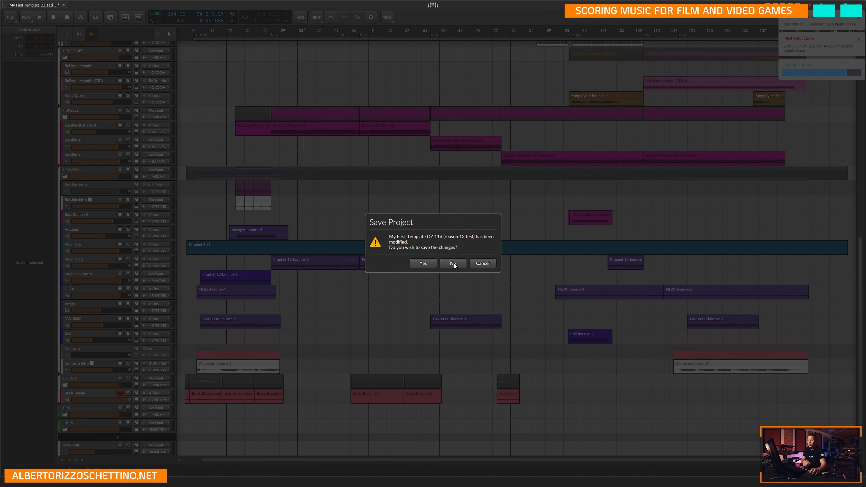
click(454, 263)
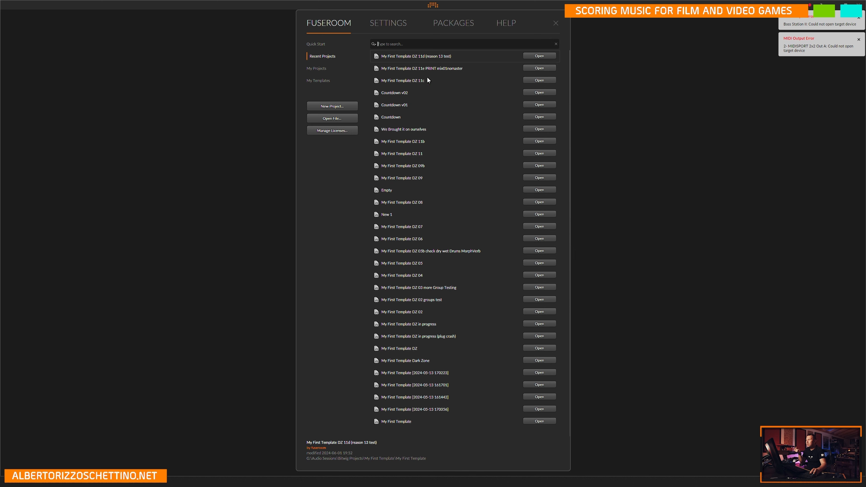
click(540, 142)
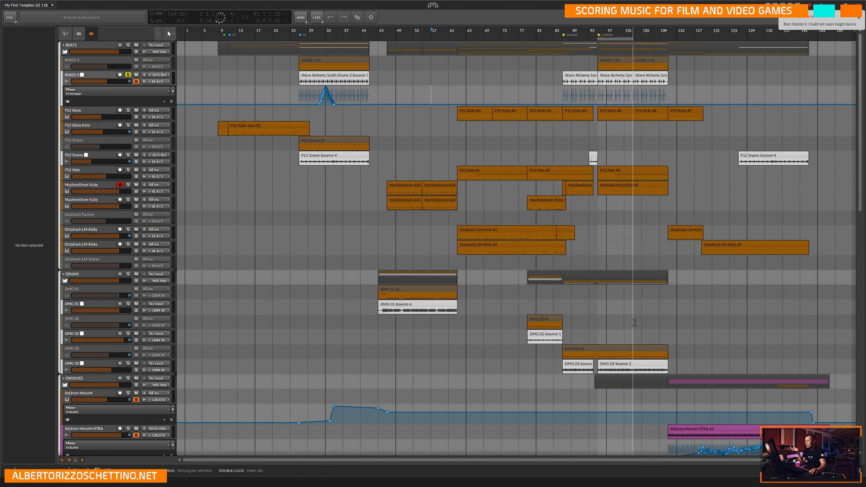
Examine the synth and orchestral tracks, placing the play position at the start of the Prophet 6 clip.
scroll(631, 326, down, 9)
scroll(557, 305, down, 6)
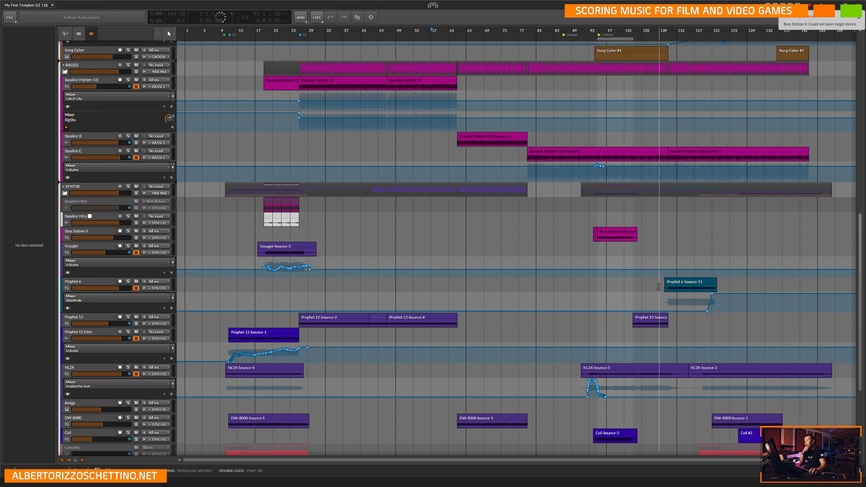
scroll(563, 300, down, 3)
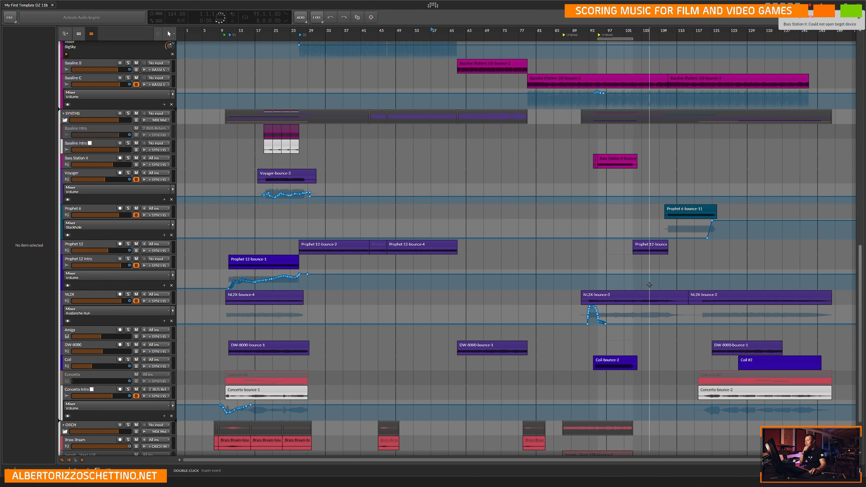
scroll(540, 307, down, 3)
scroll(553, 300, up, 3)
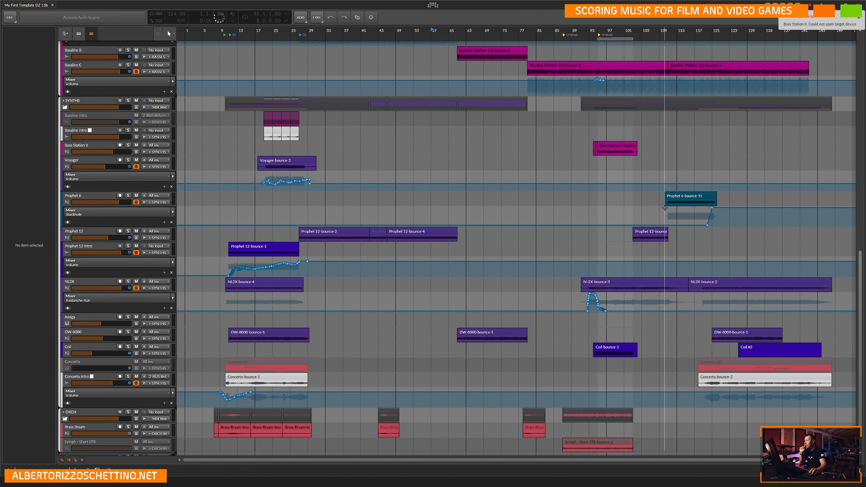
click(665, 174)
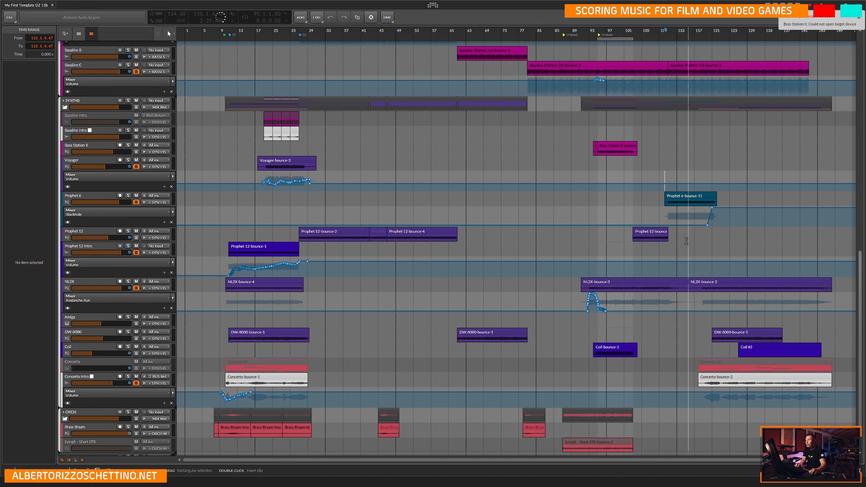
scroll(675, 244, up, 3)
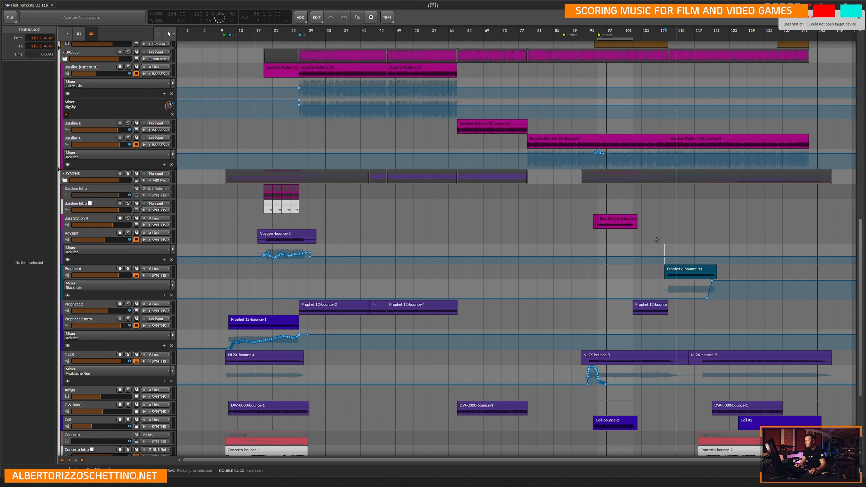
scroll(658, 244, up, 15)
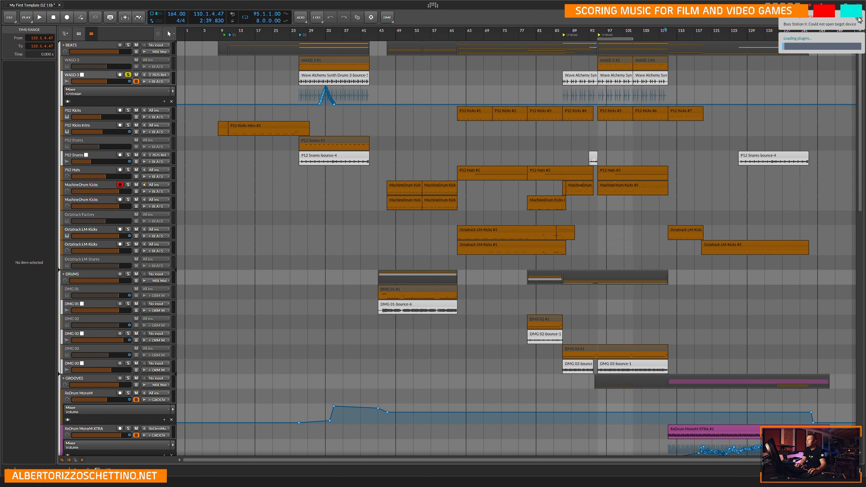
Dismiss the Bass Station II error notification and trim the start of the Prophet 6 clip to 110.2.1.00.
click(859, 18)
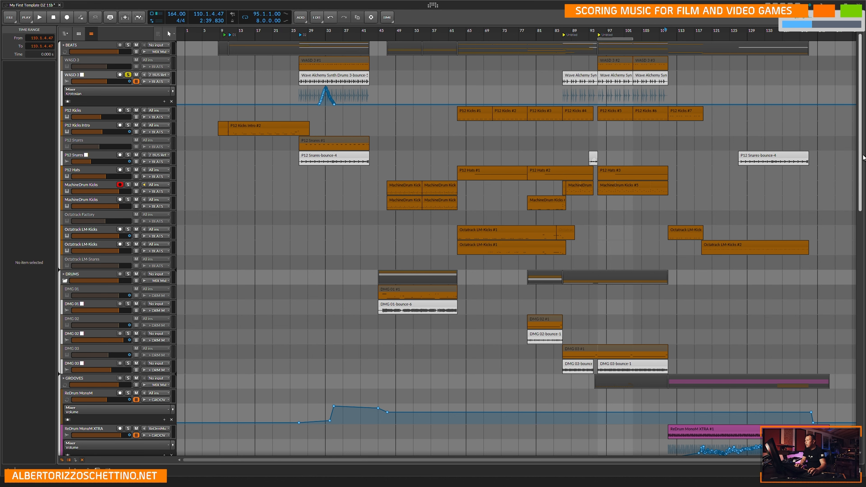
scroll(864, 157, down, 5)
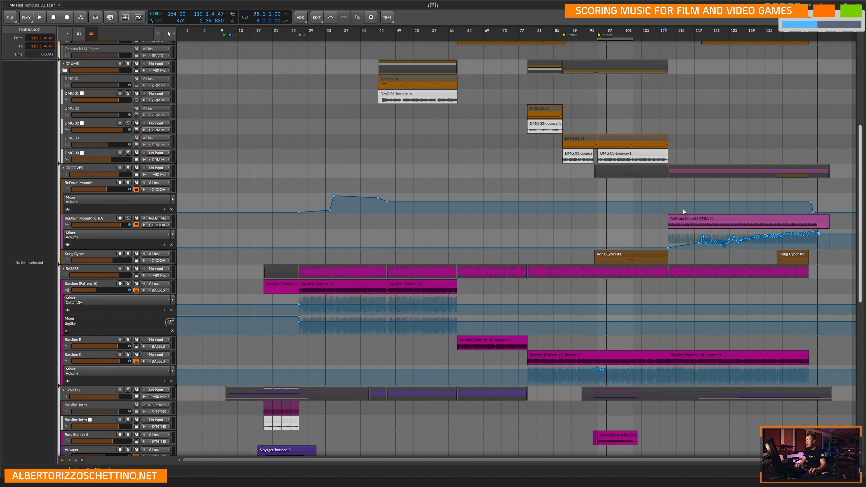
scroll(658, 212, down, 2)
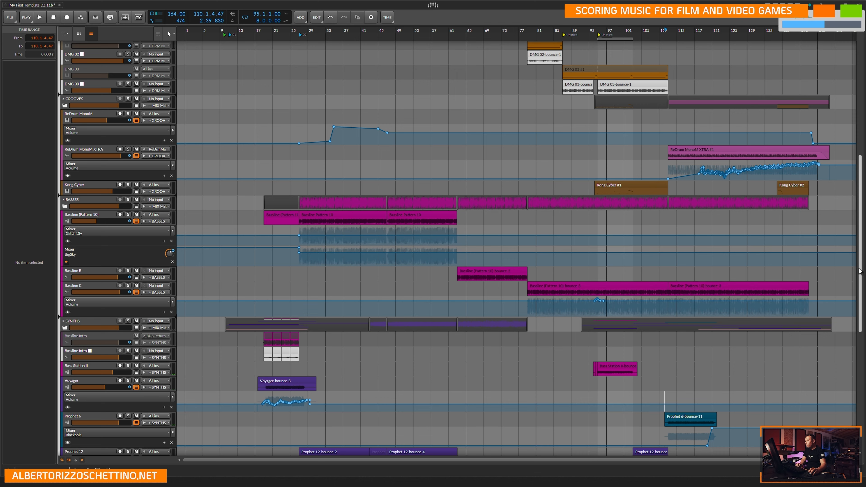
scroll(857, 300, down, 3)
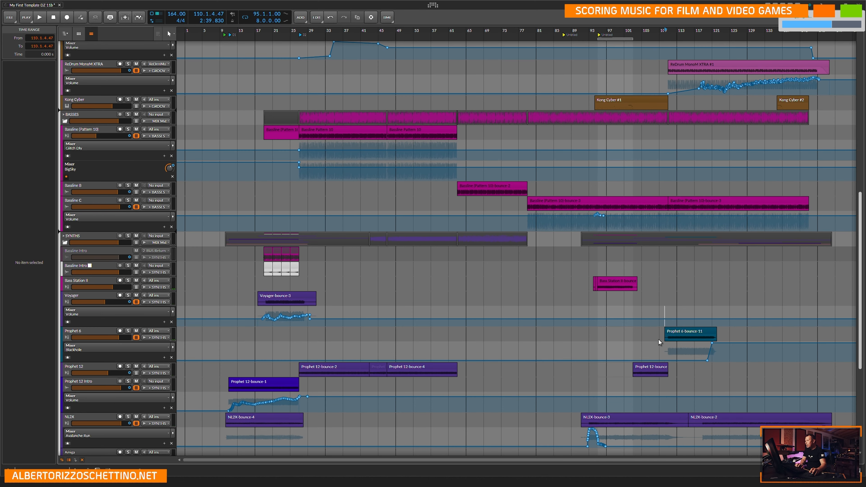
scroll(658, 340, down, 2)
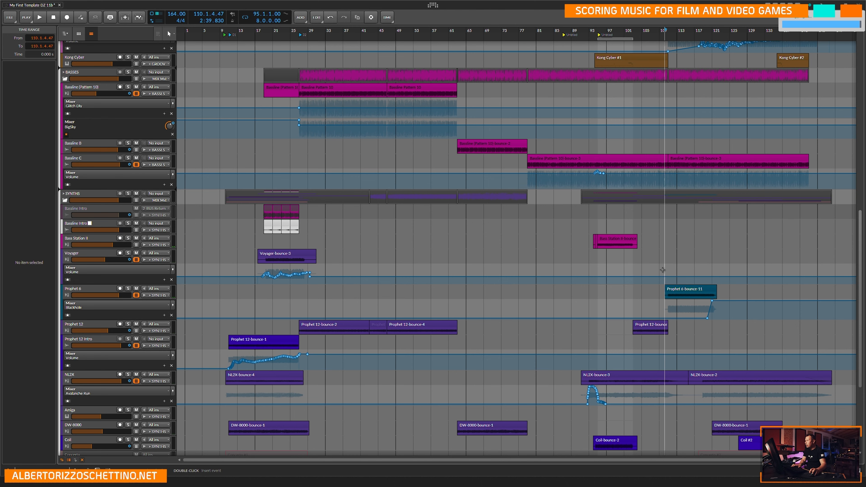
scroll(662, 269, up, 10)
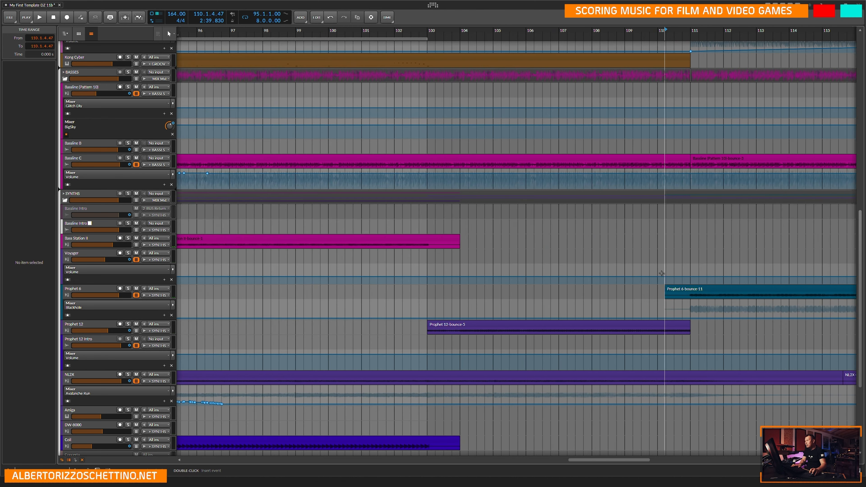
scroll(656, 253, up, 4)
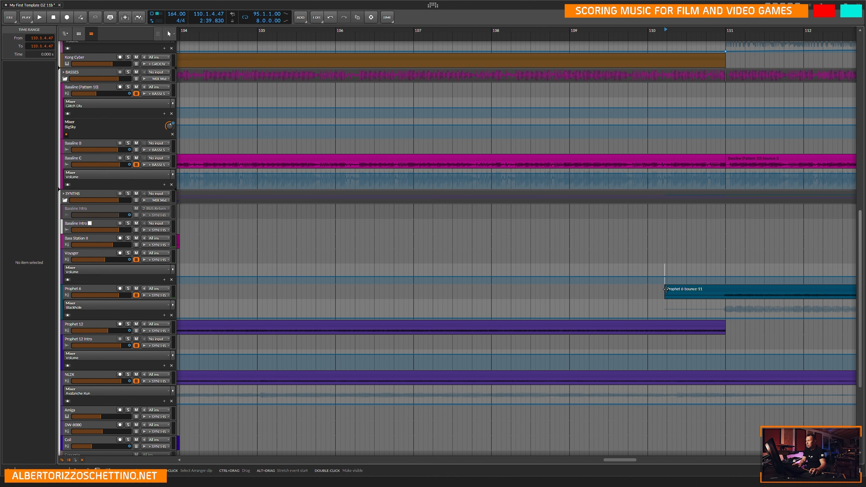
drag(665, 289, 670, 289)
scroll(686, 288, down, 10)
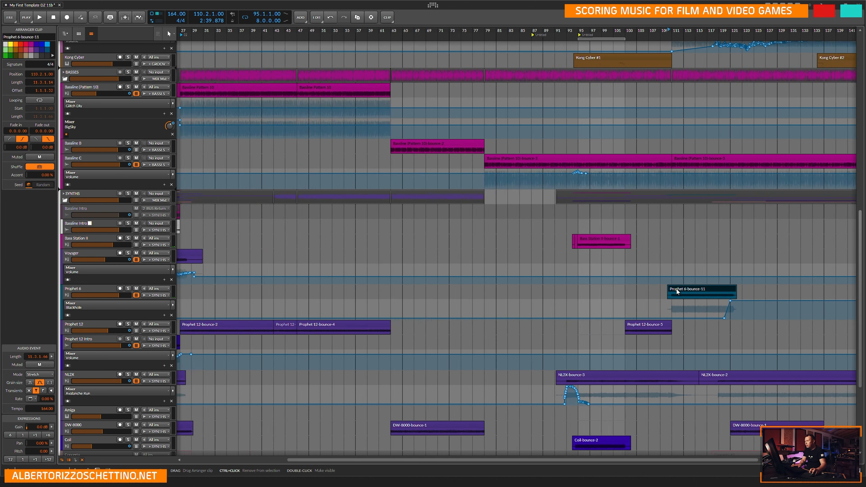
Inspect the automation target choices for the Prophet 6 track's Blackhole lane and examine the synth tracks below it.
scroll(678, 290, down, 3)
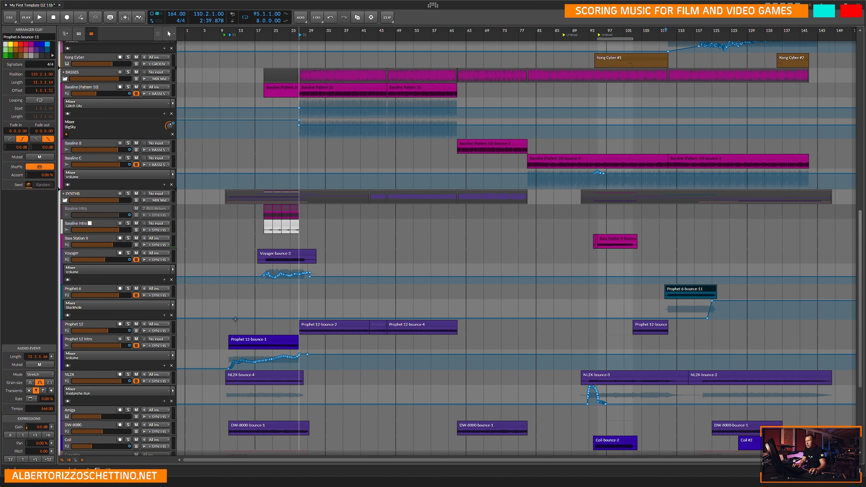
click(155, 305)
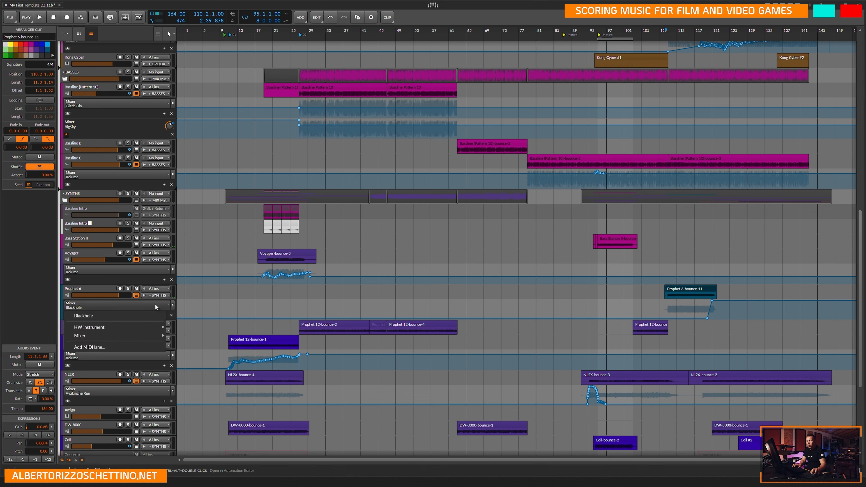
click(144, 305)
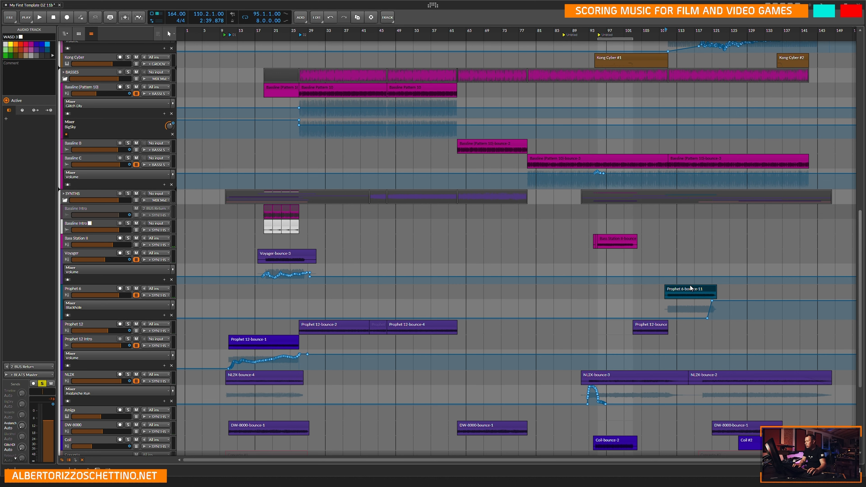
scroll(662, 349, down, 3)
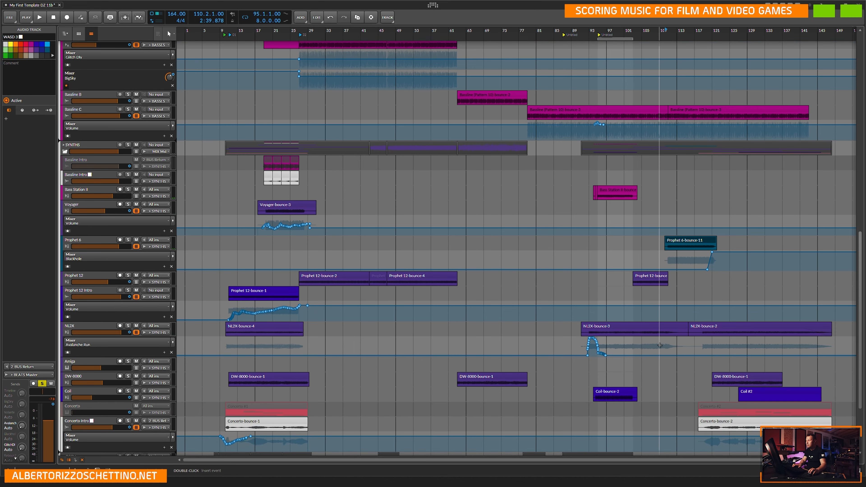
scroll(662, 348, down, 3)
scroll(668, 306, up, 4)
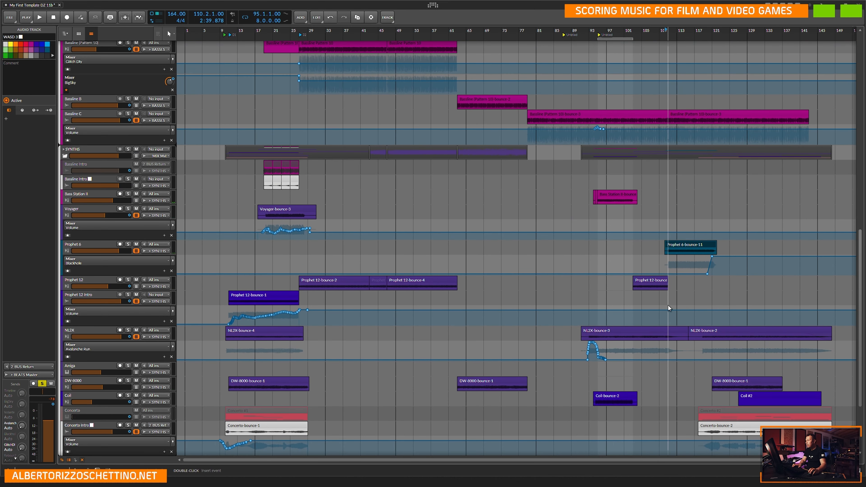
Trim the start of the Prophet 6 clip further, to 110.3.1.00.
click(664, 229)
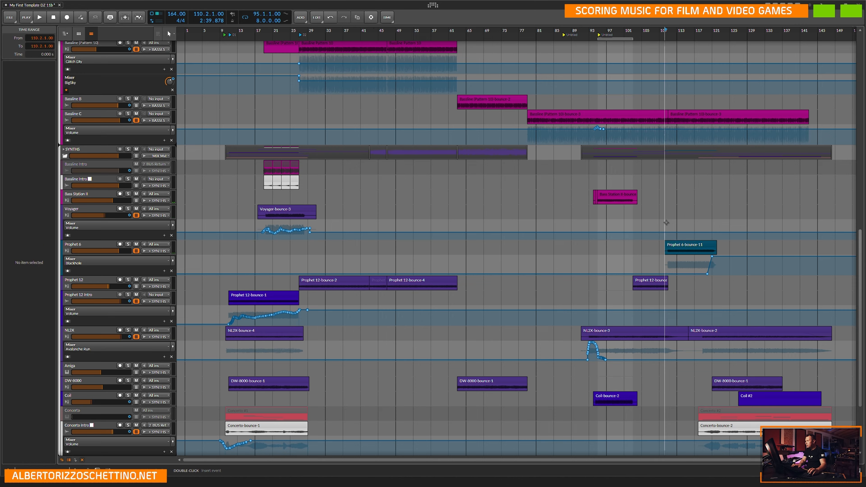
scroll(662, 239, up, 4)
scroll(658, 249, up, 5)
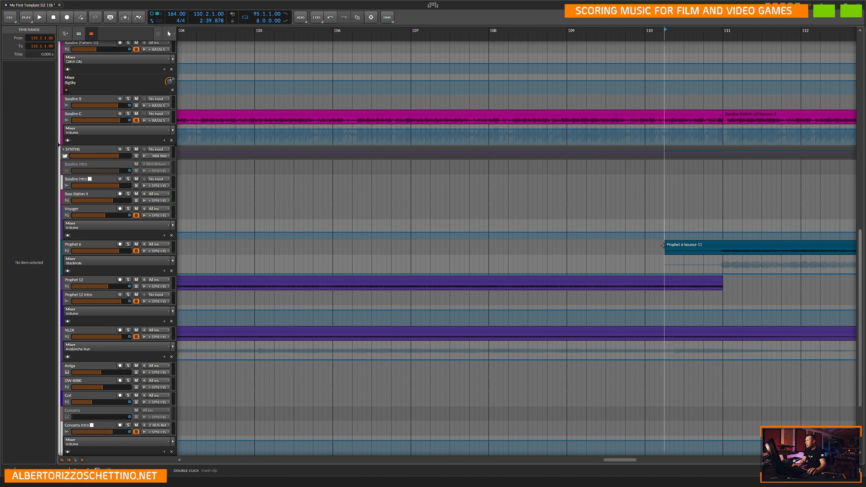
drag(664, 245, 684, 244)
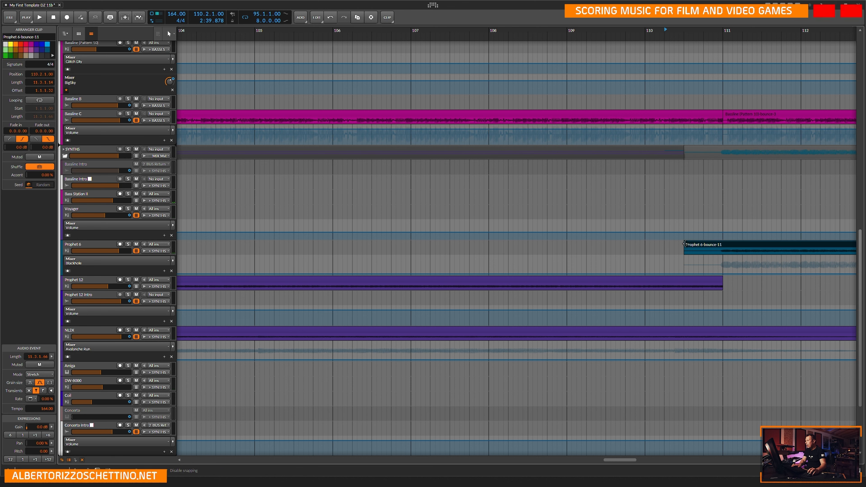
scroll(668, 253, down, 6)
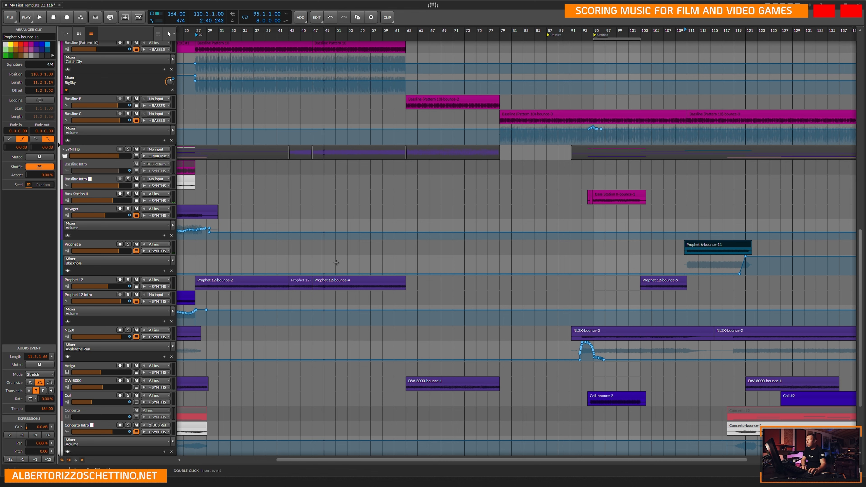
Close the project without saving its changes and open the recent project My First Template DZ 11e PRINT mix01nomaster.
click(13, 20)
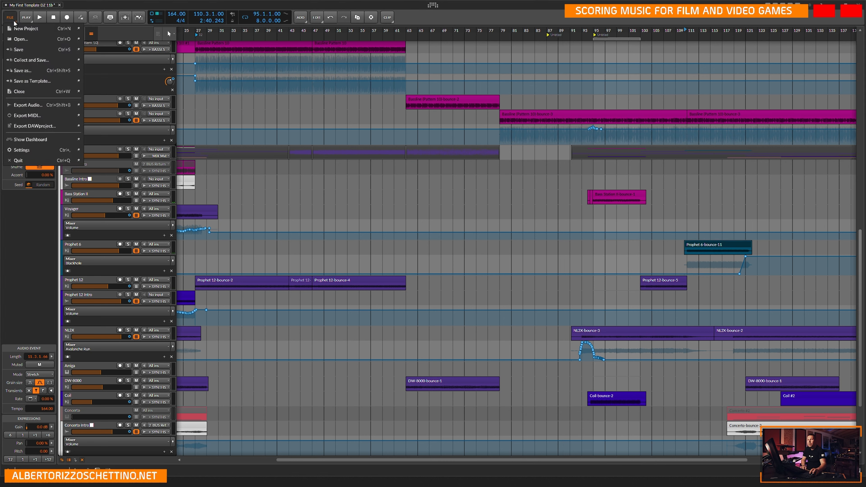
click(28, 92)
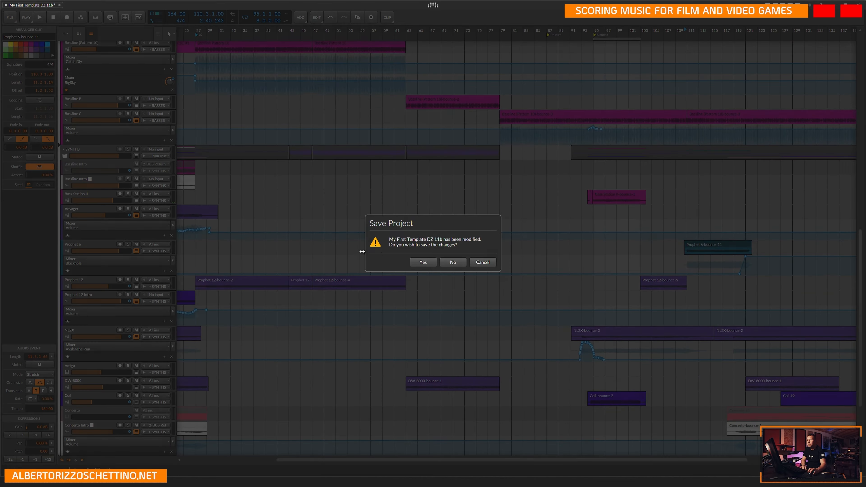
click(452, 262)
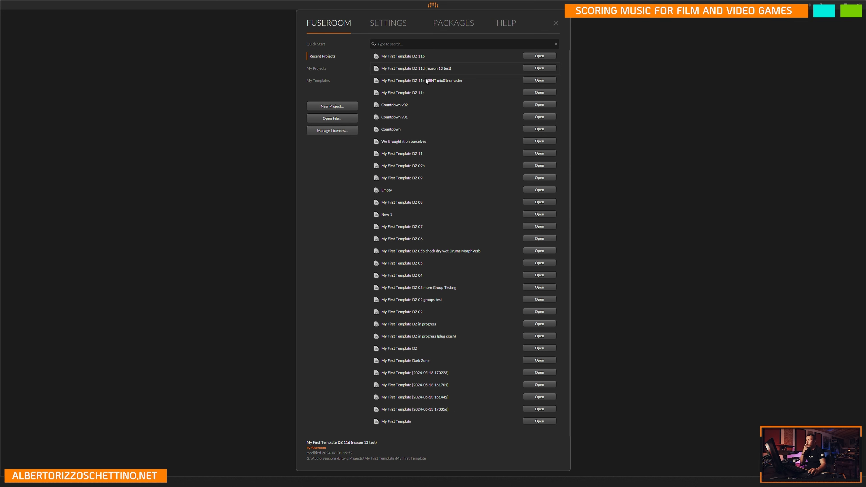
click(544, 81)
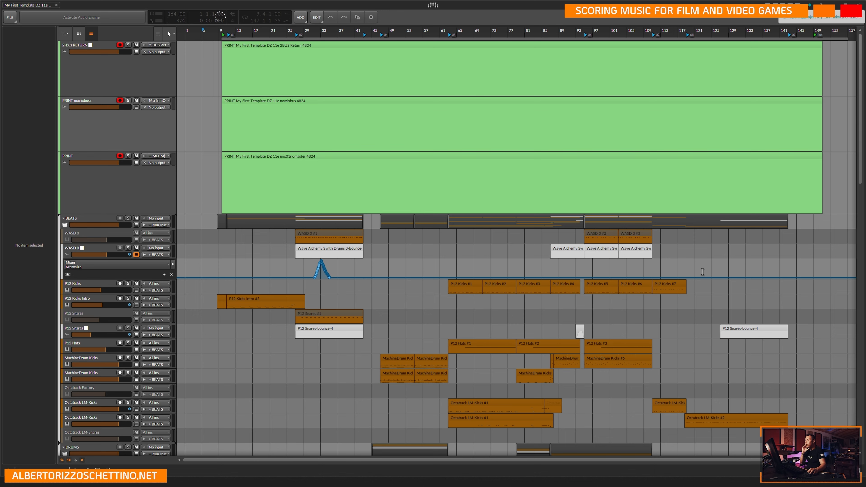
Examine the arrangement down to the SYNTHS group, placing the play position at 113.1.1.00 above the Prophet 6 clip.
scroll(702, 268, down, 3)
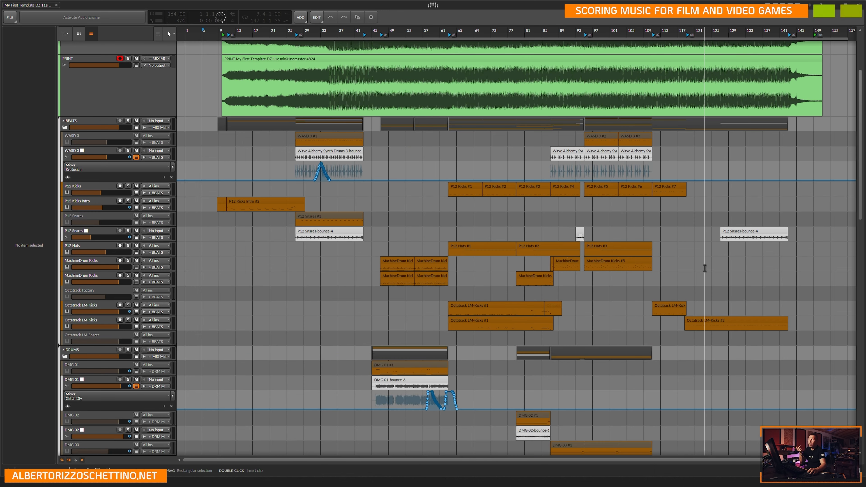
scroll(681, 265, down, 10)
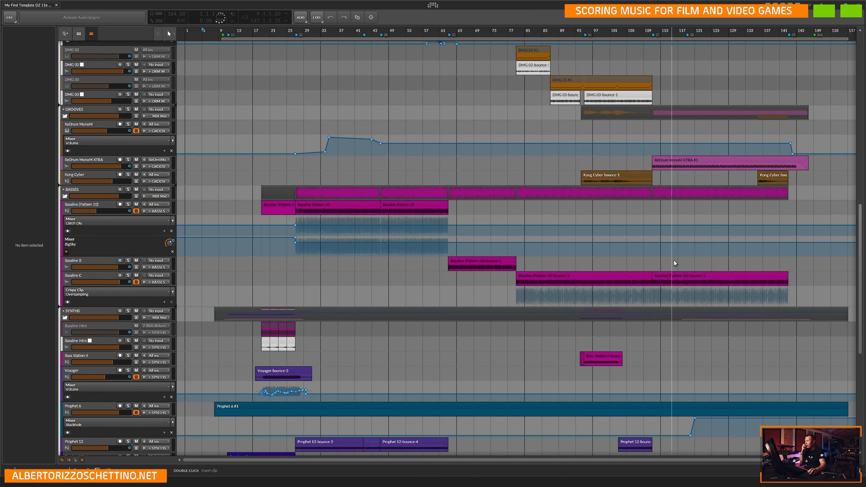
scroll(674, 258, down, 3)
scroll(673, 259, down, 2)
click(661, 235)
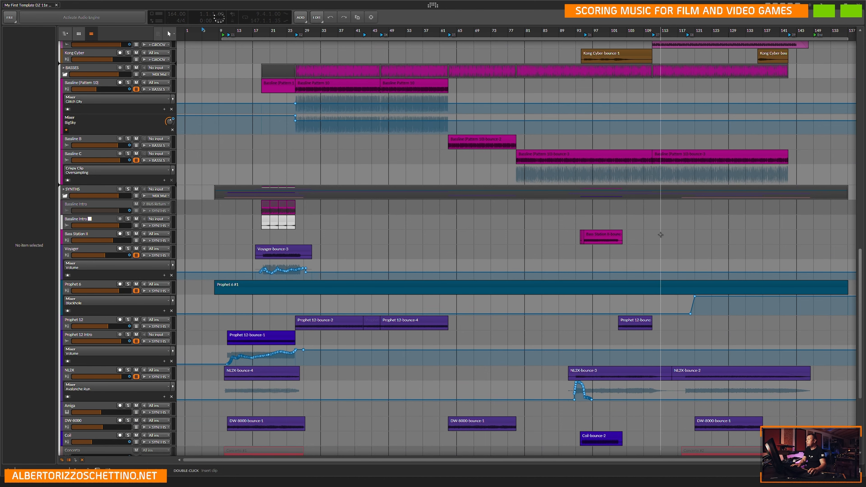
key(ctrl+plus)
key(ctrl+plus)
key(ctrl+plus)
key(ctrl+plus)
key(ctrl+plus)
key(ctrl+plus)
key(ctrl+plus)
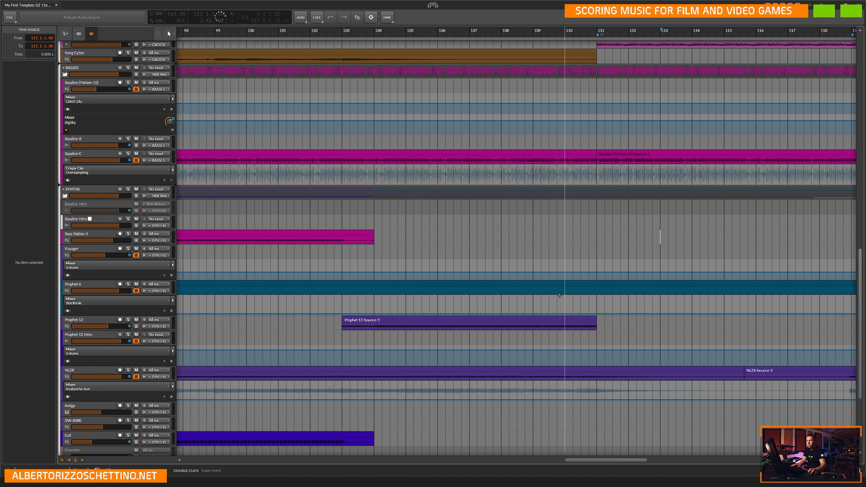
Delete the long Prophet 6 clip and undo the deletion.
click(474, 286)
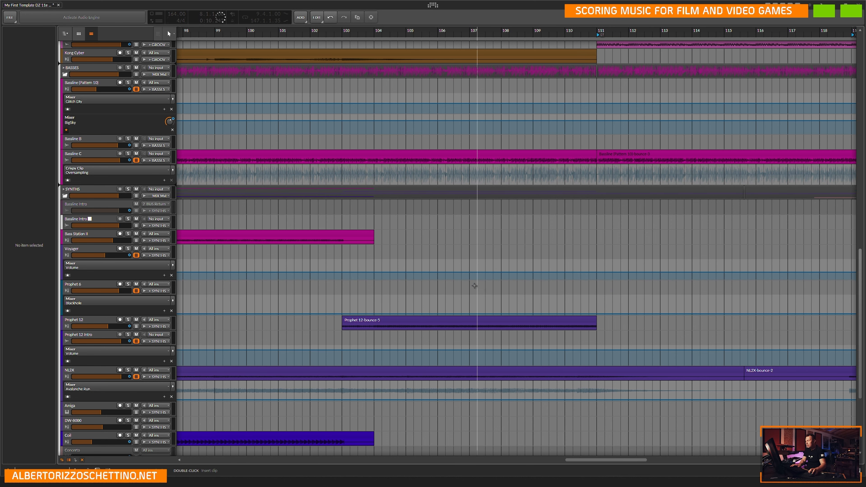
key(ctrl+z)
scroll(477, 286, right, 10)
scroll(482, 287, down, 9)
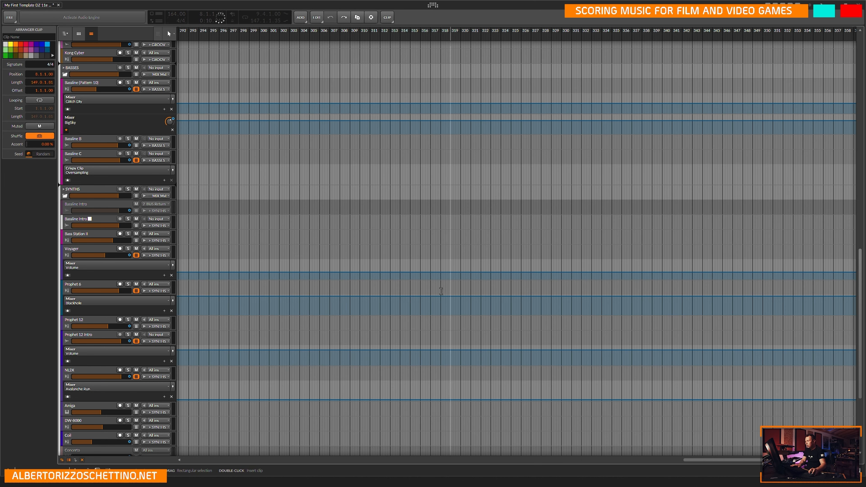
scroll(558, 453, up, 5)
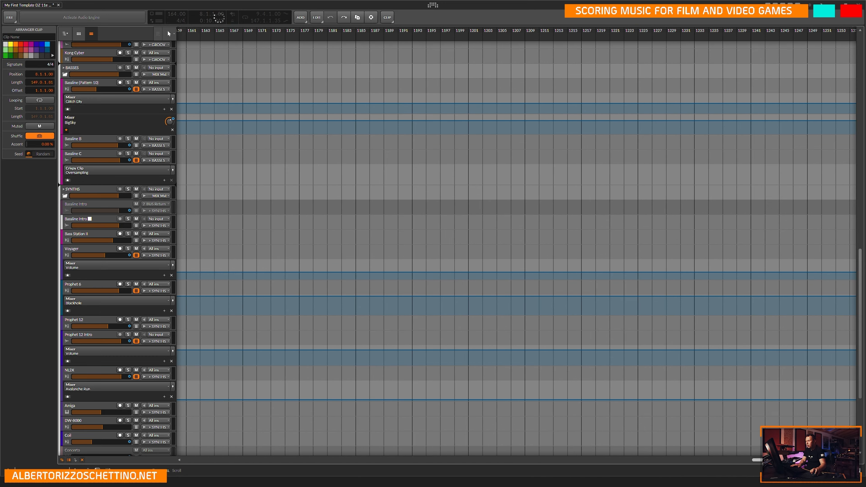
scroll(644, 384, down, 5)
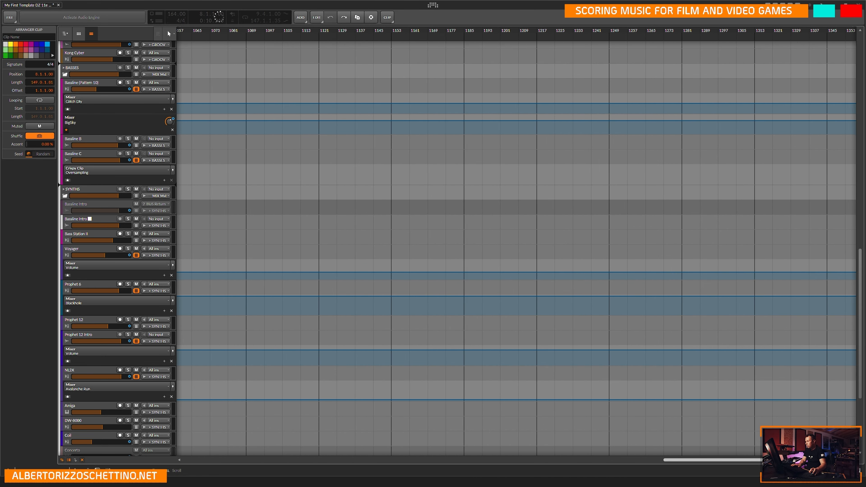
click(597, 461)
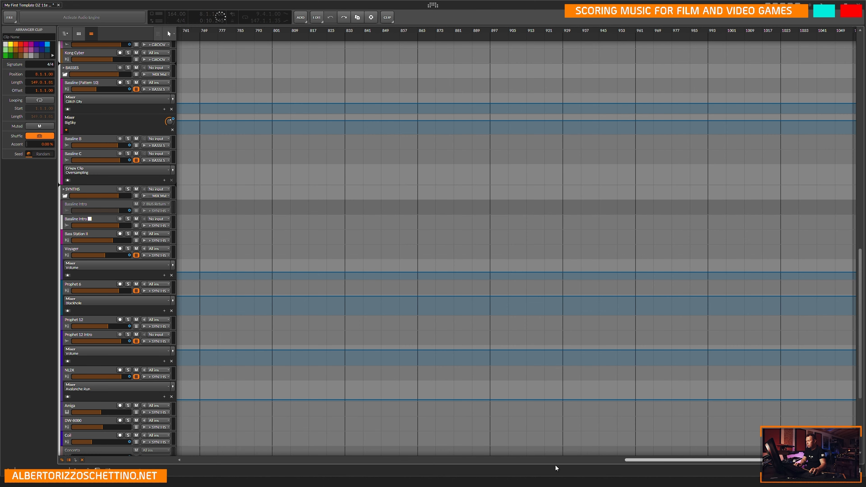
click(193, 458)
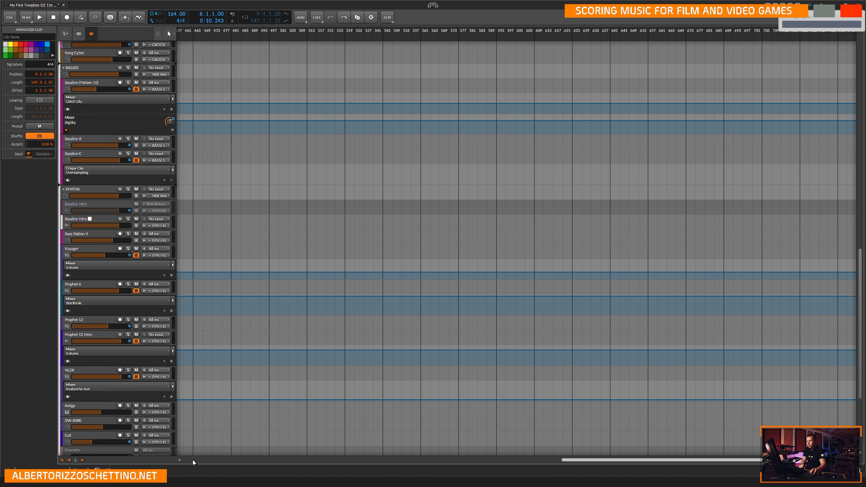
click(193, 459)
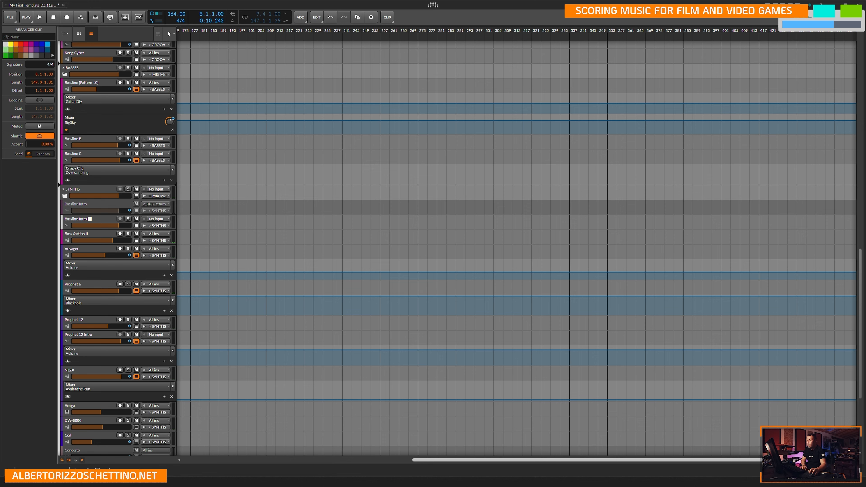
drag(544, 444, 592, 444)
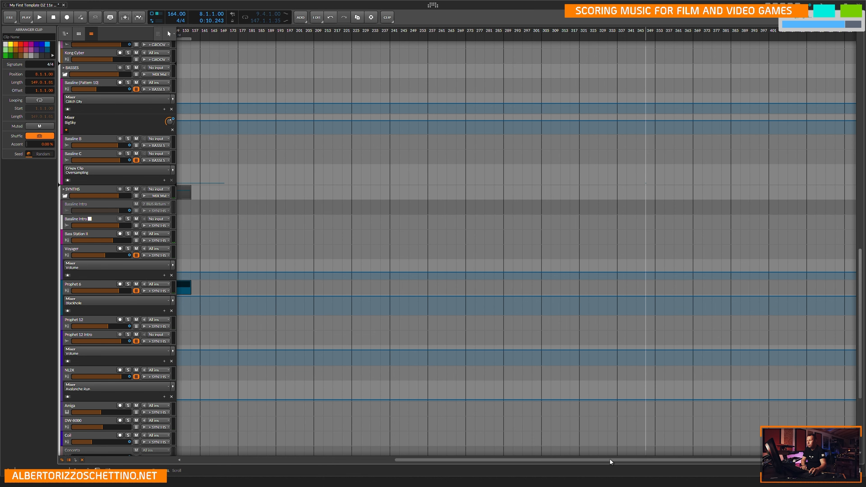
drag(448, 461, 236, 464)
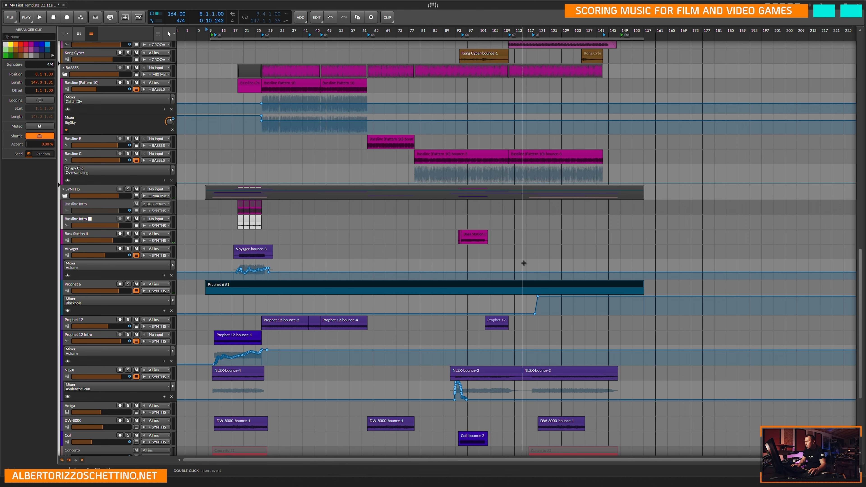
Solo the Prophet 12 track and listen briefly from 110.1.1.00.
click(513, 264)
scroll(514, 264, up, 10)
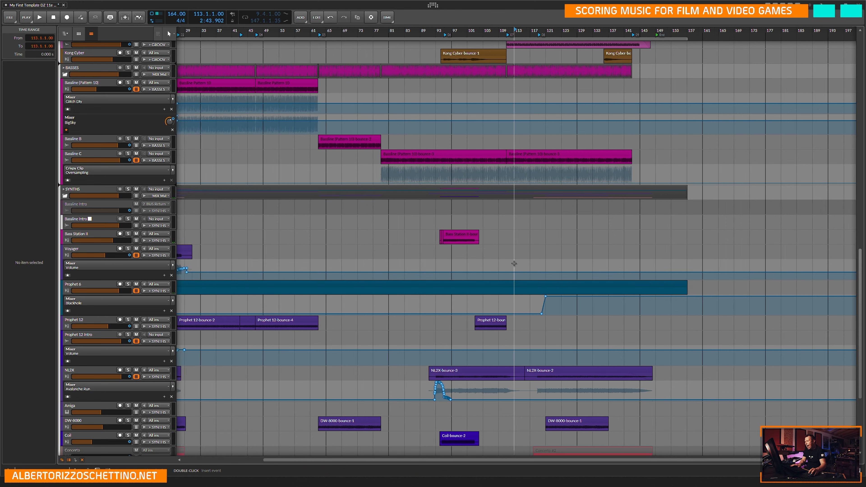
scroll(500, 266, up, 3)
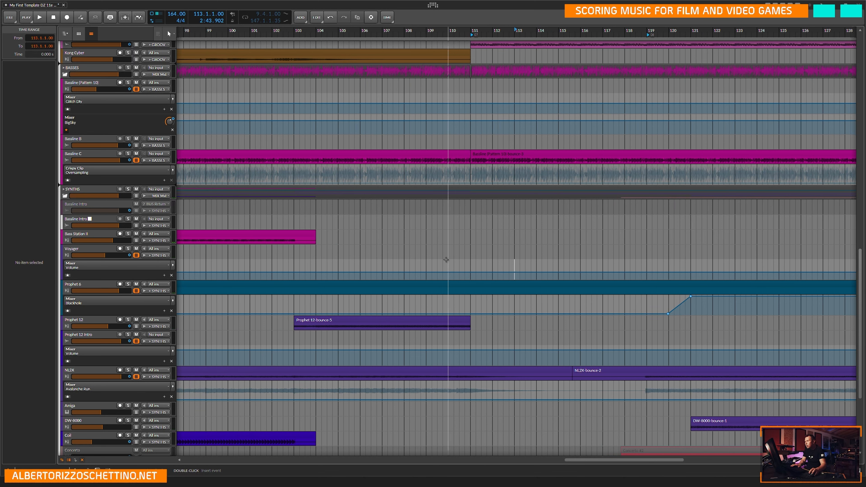
click(129, 285)
click(128, 320)
key(space)
key(space)
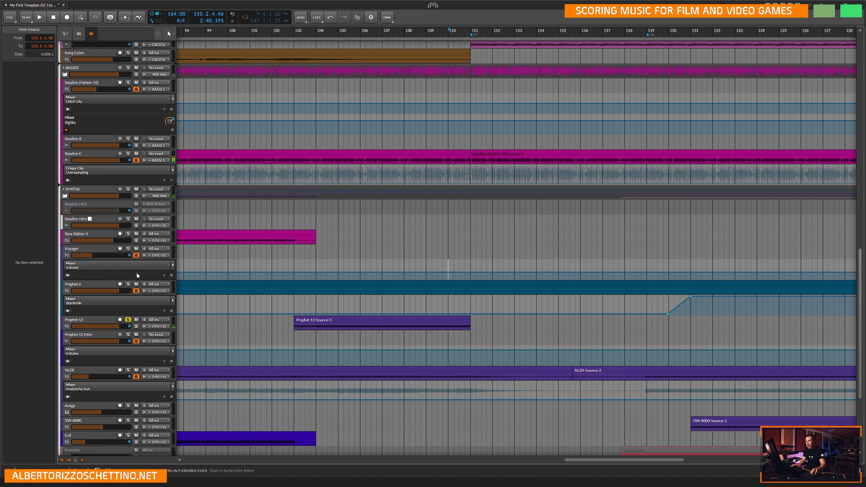
Solo the Prophet 6 track instead and listen to it from 110.3.1.00.
click(129, 285)
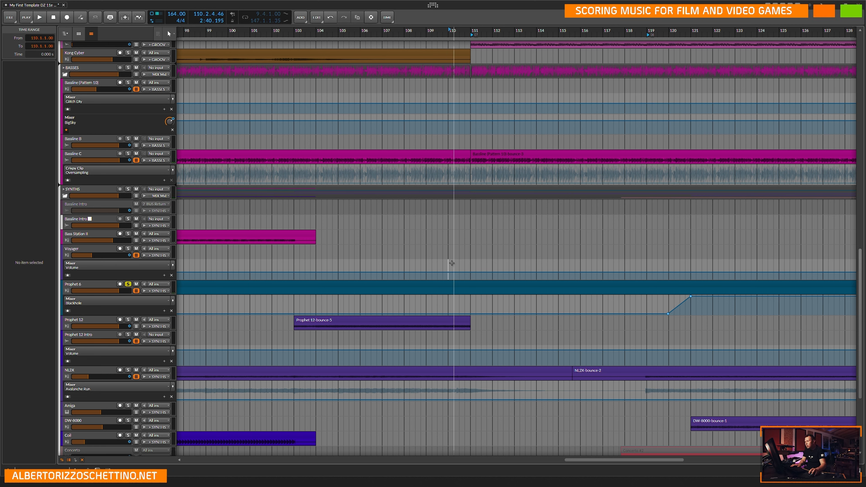
click(460, 263)
key(space)
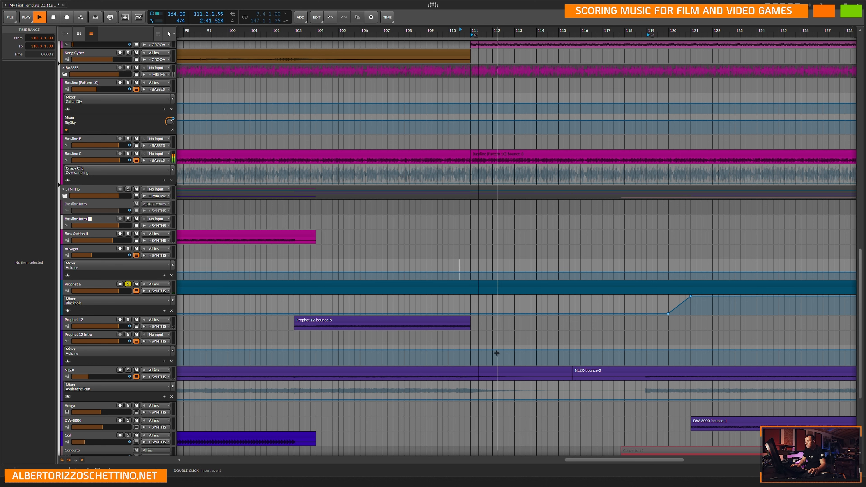
key(space)
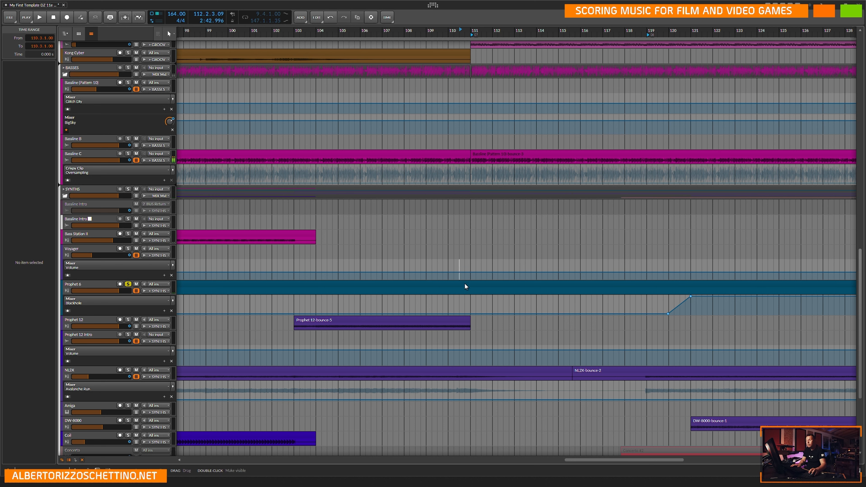
Examine the long Prophet 6 clip and the arrangement beyond its end, checking around 180.1.1.00 and 121.1.1.00.
click(465, 286)
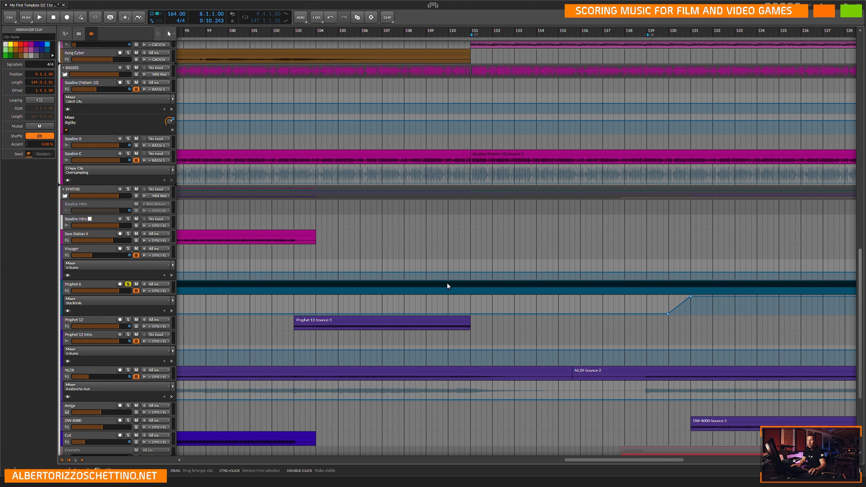
scroll(447, 286, left, 5)
scroll(449, 289, down, 4)
scroll(459, 293, right, 10)
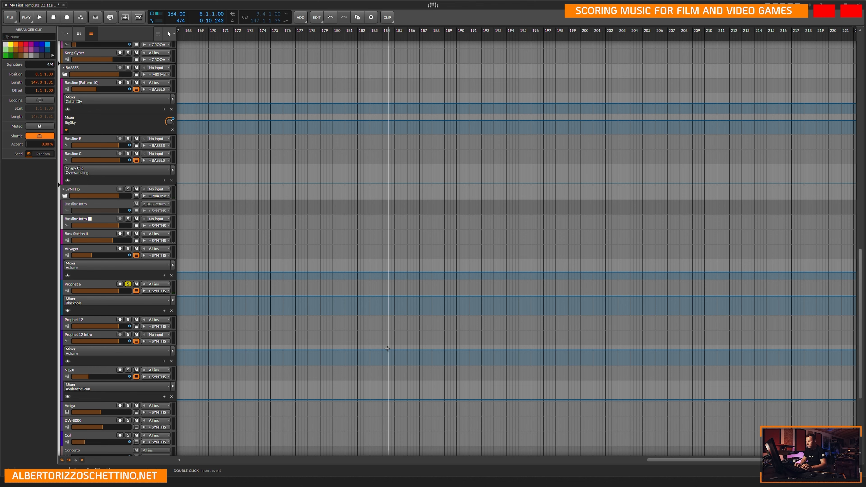
click(332, 256)
scroll(330, 261, down, 2)
scroll(329, 260, down, 6)
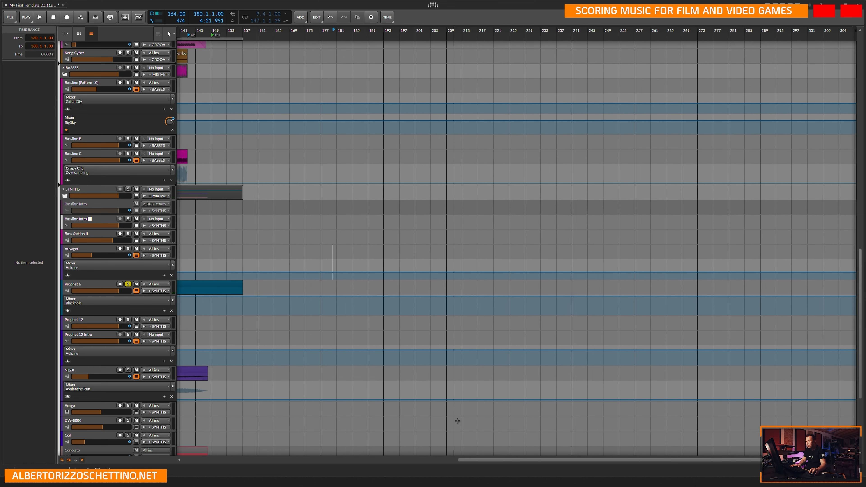
click(238, 249)
scroll(238, 249, up, 8)
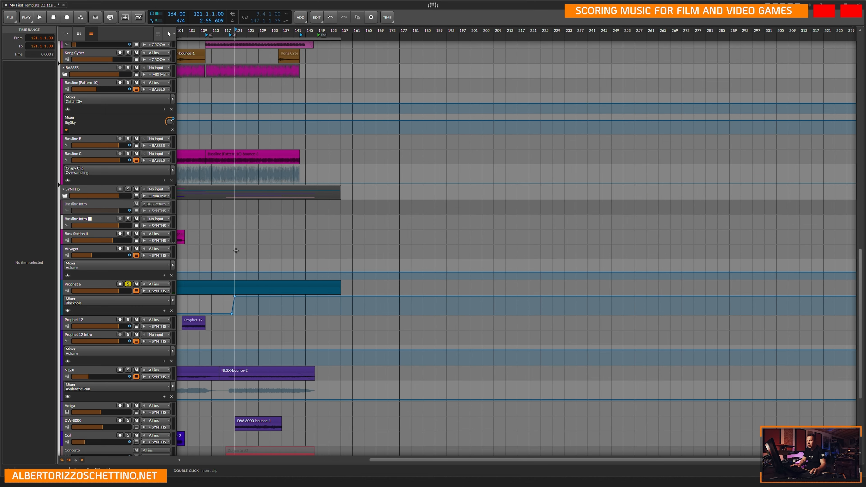
drag(617, 461, 567, 464)
Try replacing the long Prophet 6 clip with the copied Prophet 6-bounce-11 clip at 110.3.1.00, and undo the replacement.
click(546, 285)
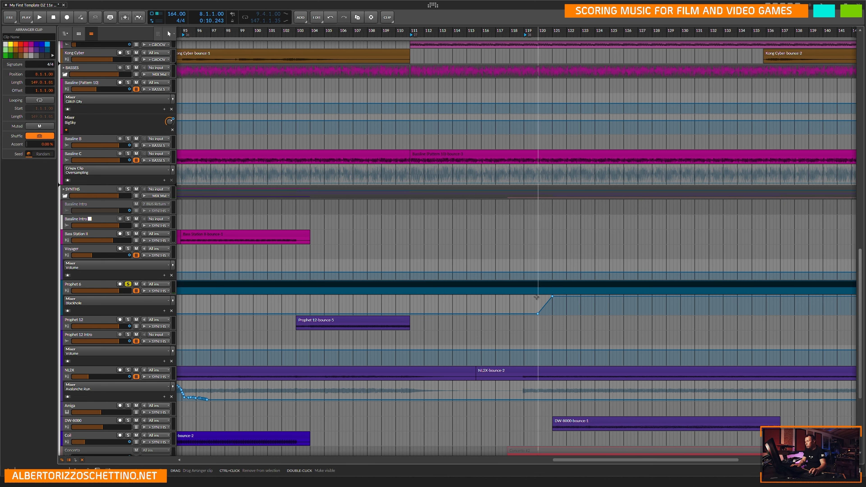
key(Delete)
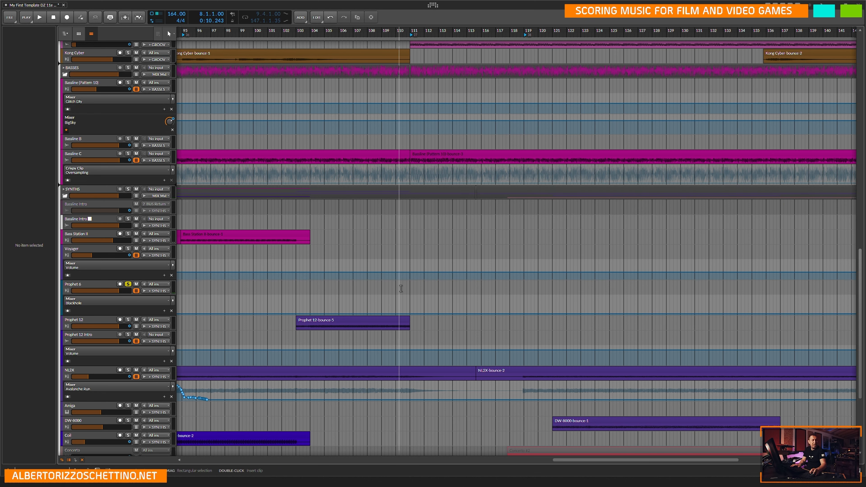
click(399, 290)
scroll(401, 290, up, 5)
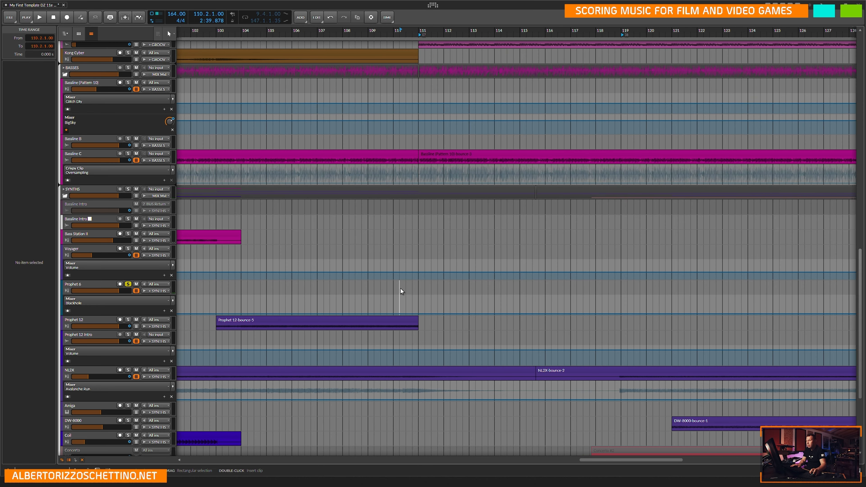
click(414, 290)
key(ctrl+v)
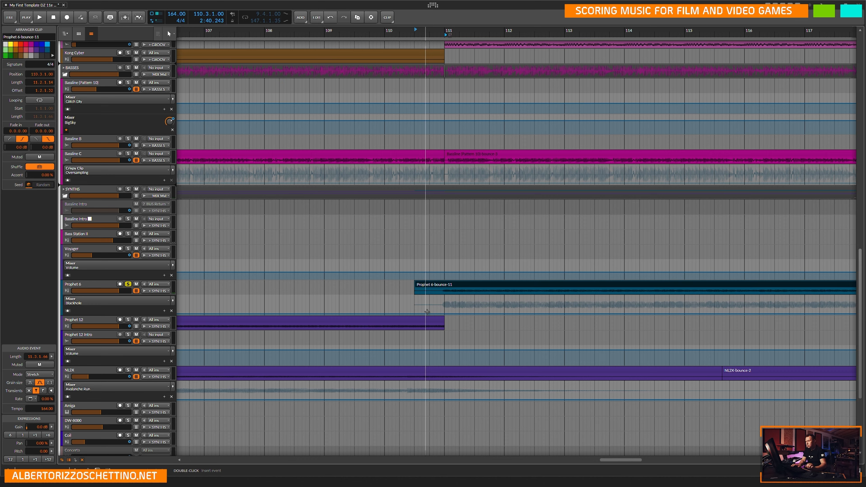
scroll(440, 307, down, 4)
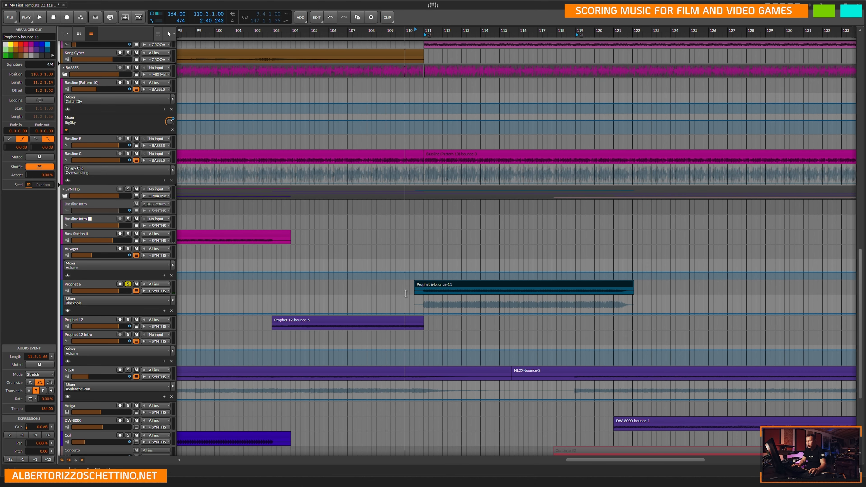
key(ctrl+z)
key(ctrl+z)
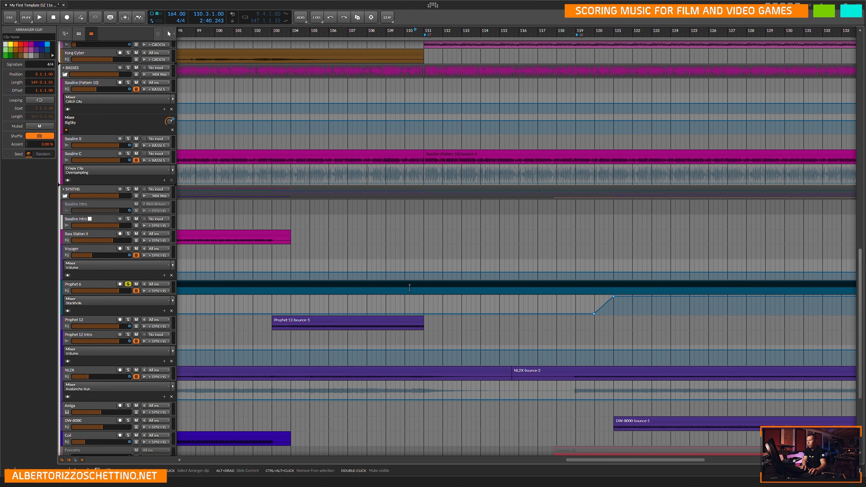
Paste Prophet 6-bounce-11 at 110.3.1.00 on the Bass Station II track and move it onto the long Prophet 6 clip.
click(412, 287)
click(413, 297)
click(414, 283)
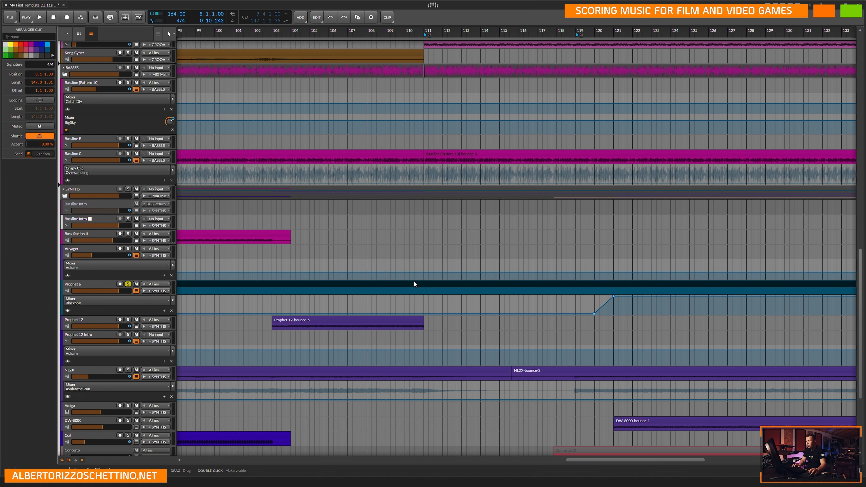
click(414, 235)
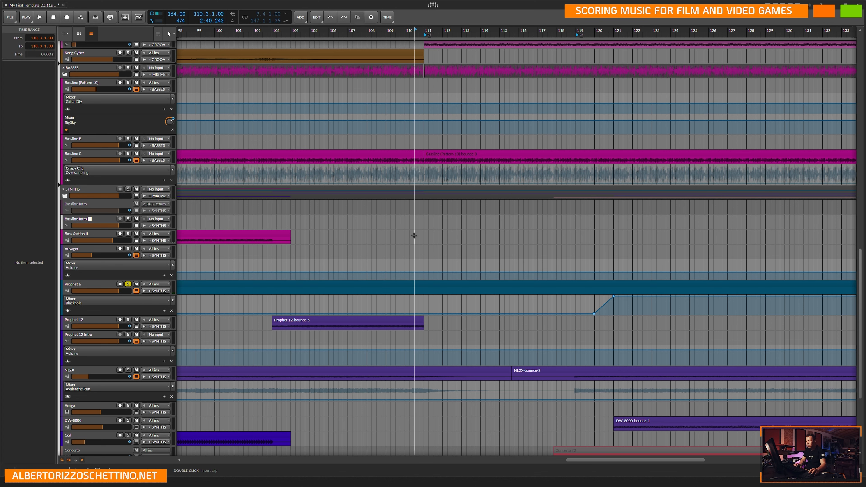
key(ctrl+v)
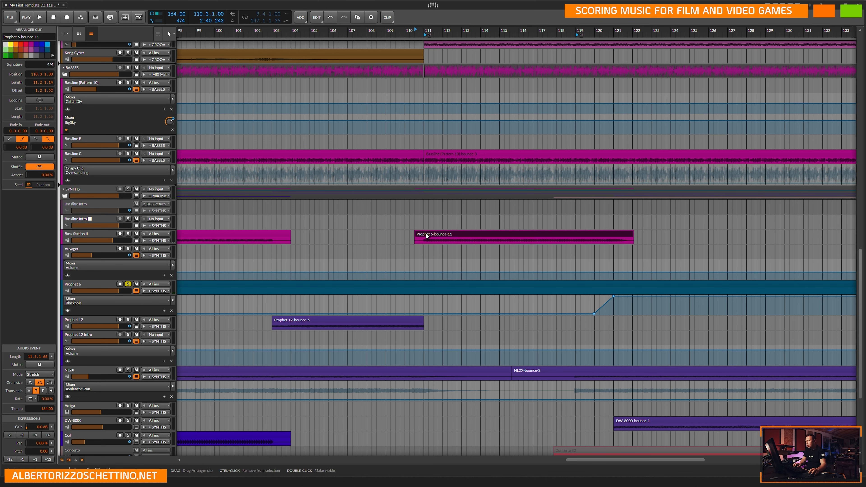
drag(427, 236, 427, 292)
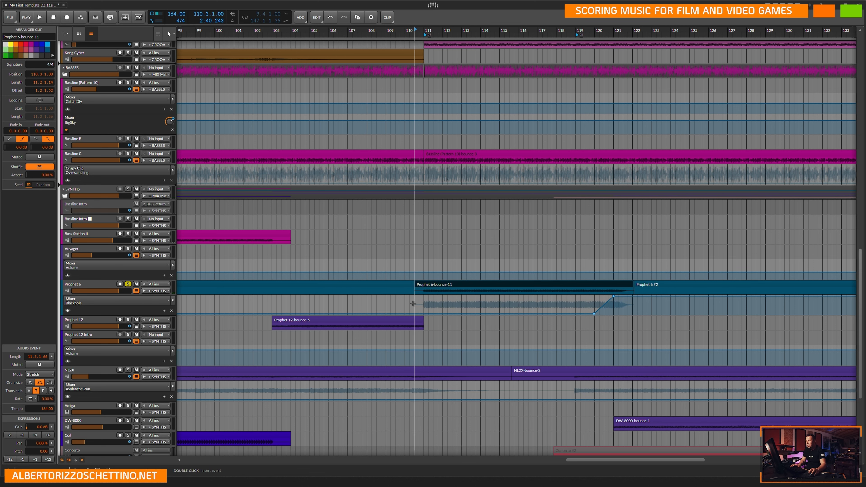
Check the Prophet 6 automation lane for Ch. 1 Controller #48 and General Purpose 1 (#16), and return it to Blackhole.
click(415, 305)
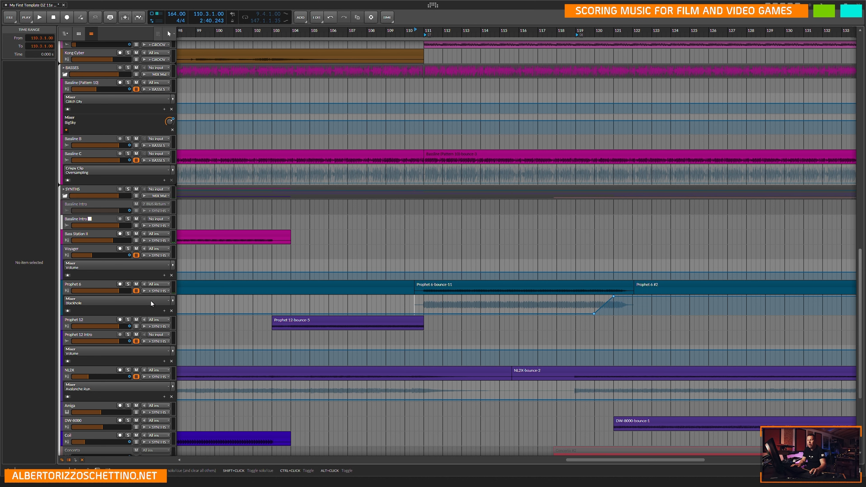
click(168, 302)
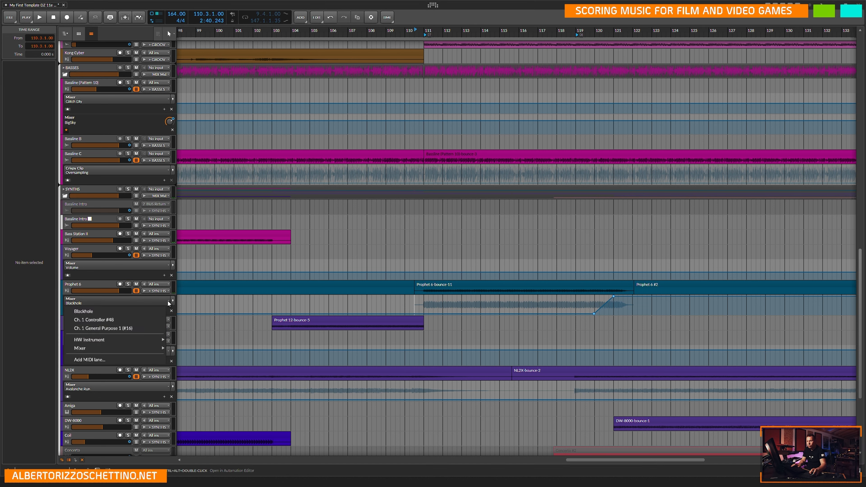
click(119, 322)
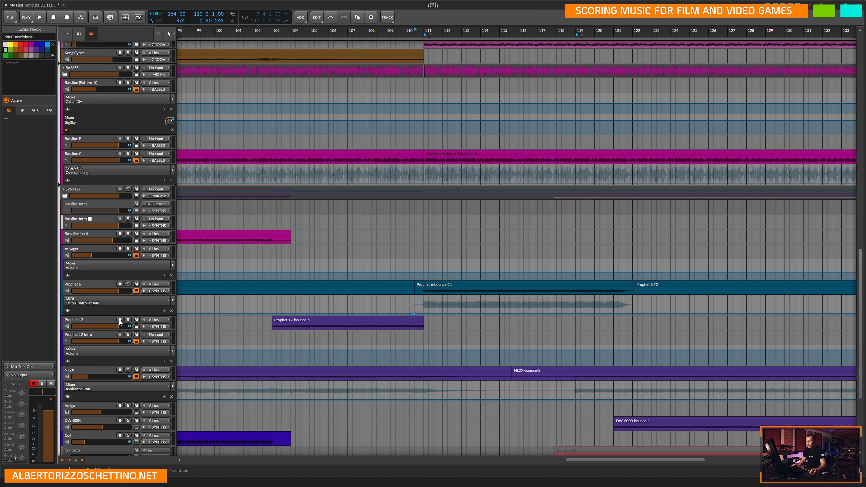
click(131, 302)
click(115, 330)
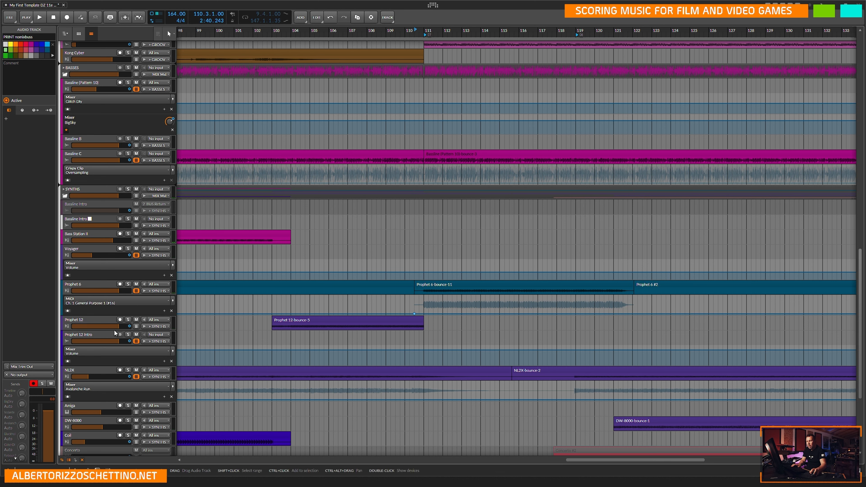
click(119, 302)
click(151, 313)
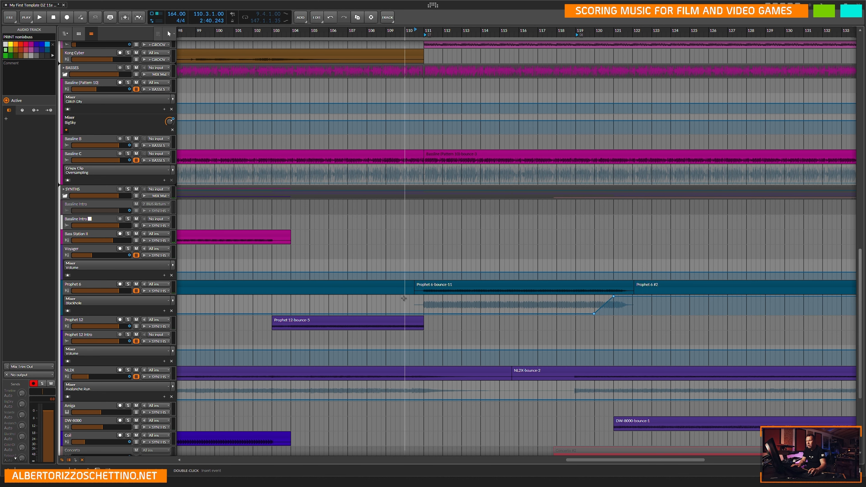
Play the Prophet 6 track from 110.3.1.00 and turn off its solo to hear it within the full mix.
click(415, 305)
click(128, 284)
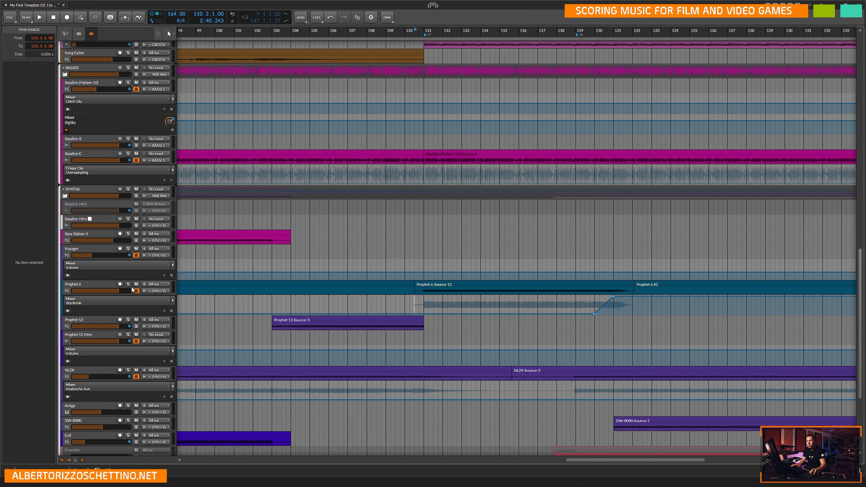
key(space)
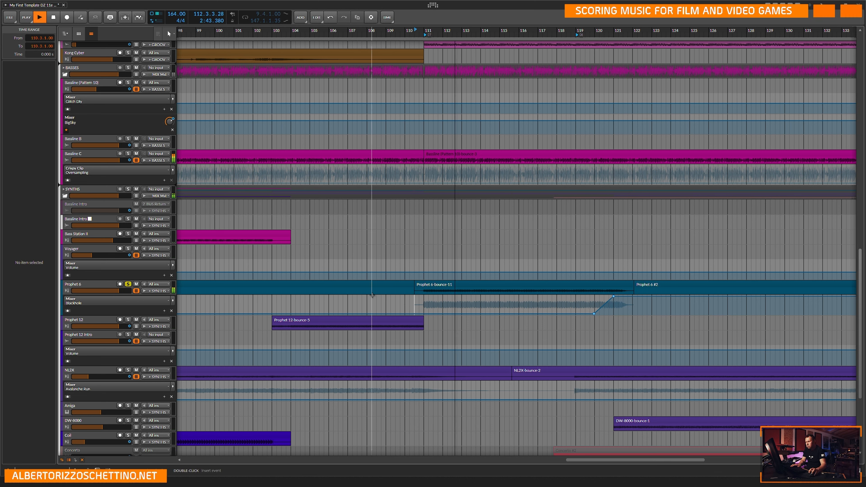
click(128, 284)
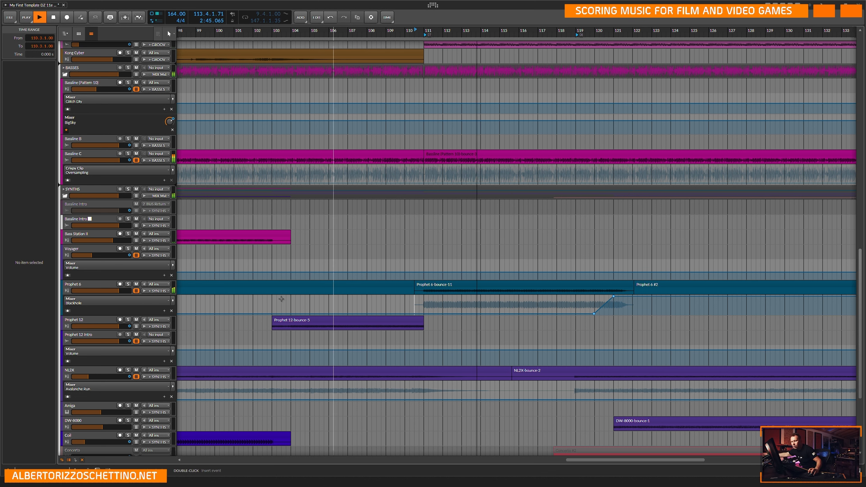
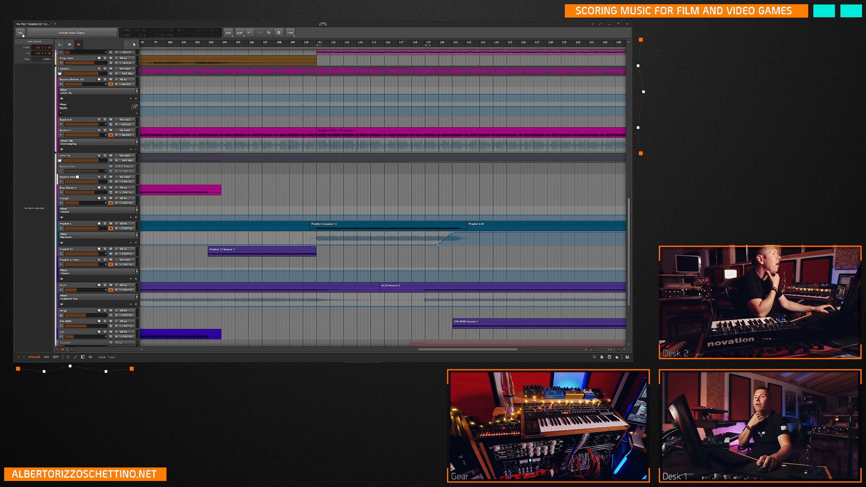
Close the 11e PRINT project without saving, open My First Template DZ 11b, and minimize USB Device Tree Viewer.
click(21, 33)
click(38, 85)
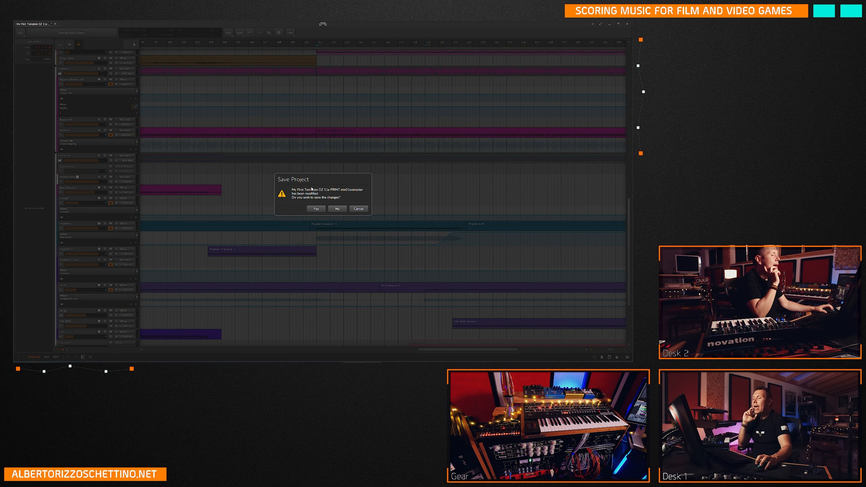
click(338, 208)
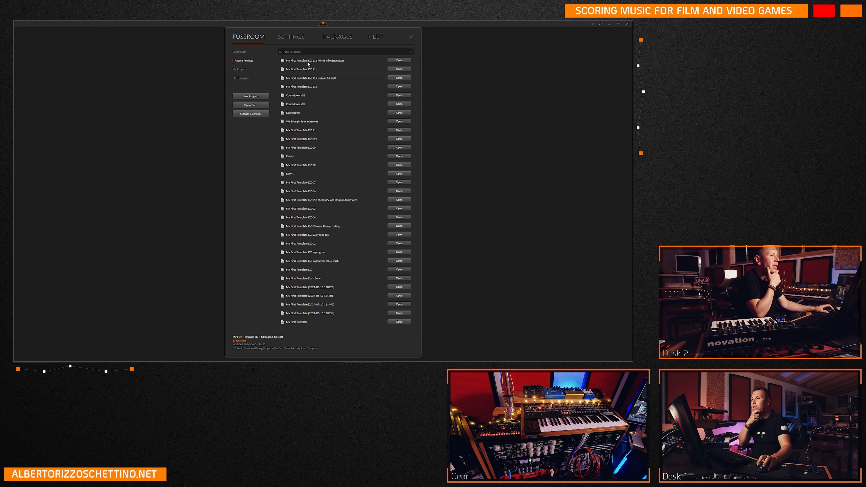
double_click(310, 69)
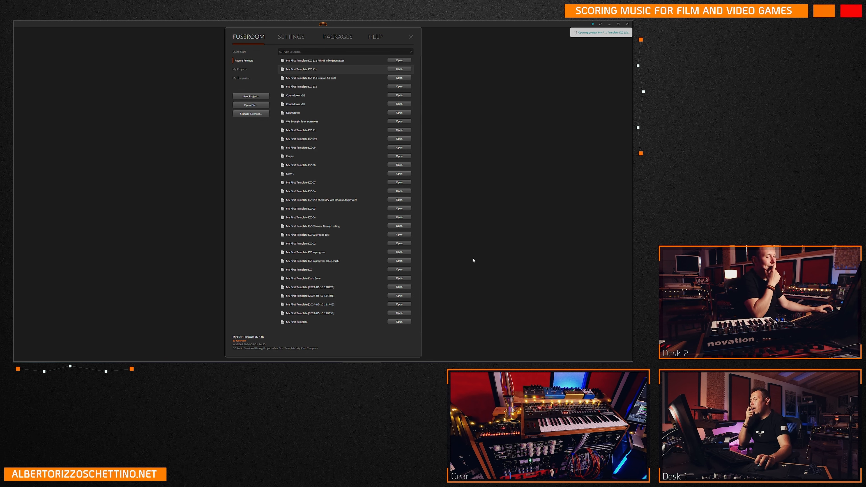
click(442, 364)
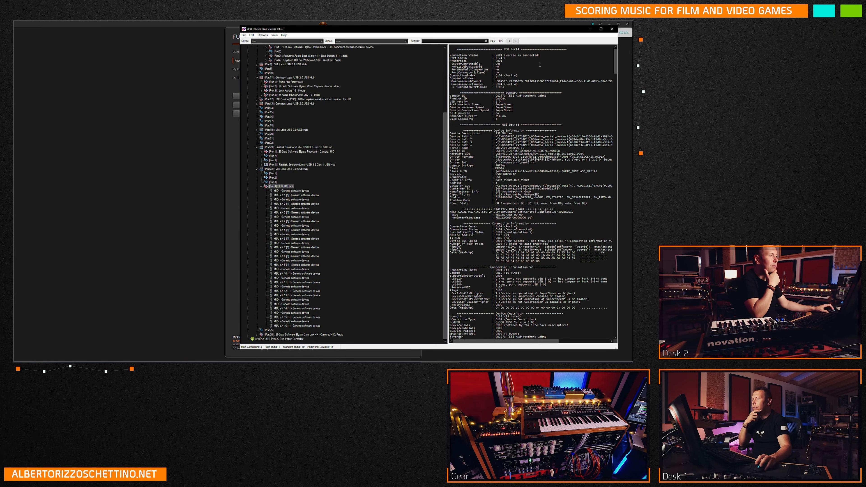
click(590, 29)
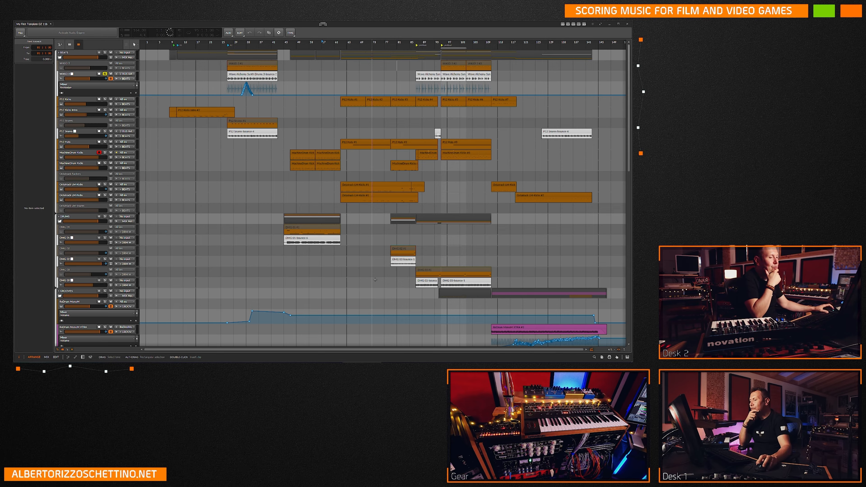
Check the Prophet 6 automation lane for HW Instrument On/Off and the mixer parameters, and return it to Blackhole.
scroll(375, 280, down, 10)
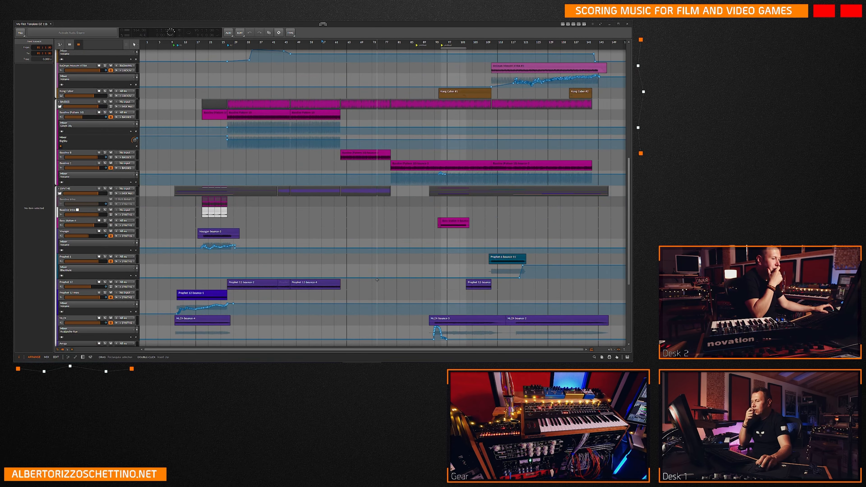
scroll(377, 279, down, 2)
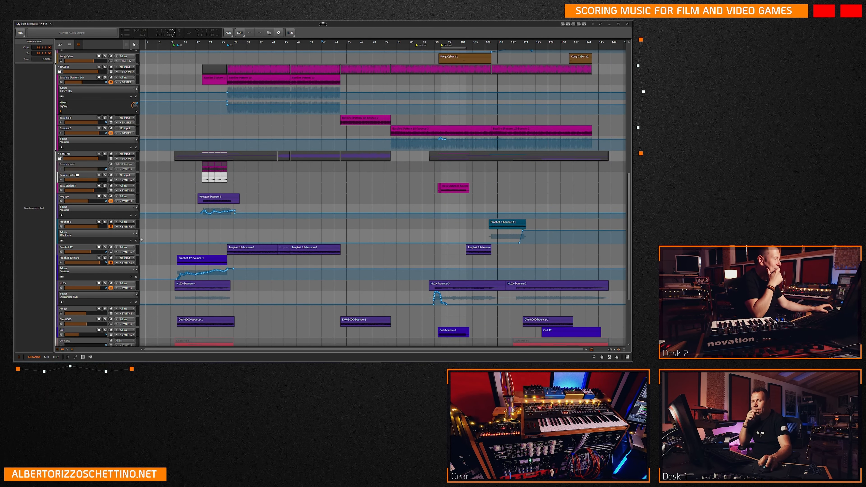
right_click(61, 237)
mouse_move(106, 251)
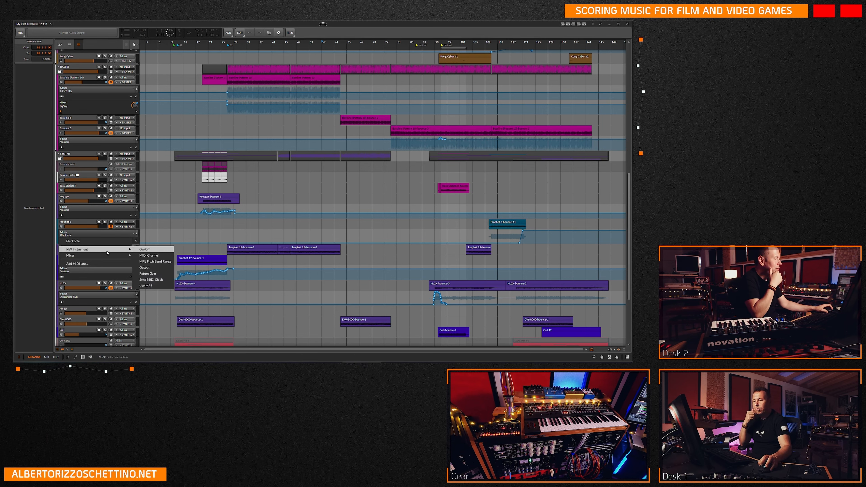
click(151, 252)
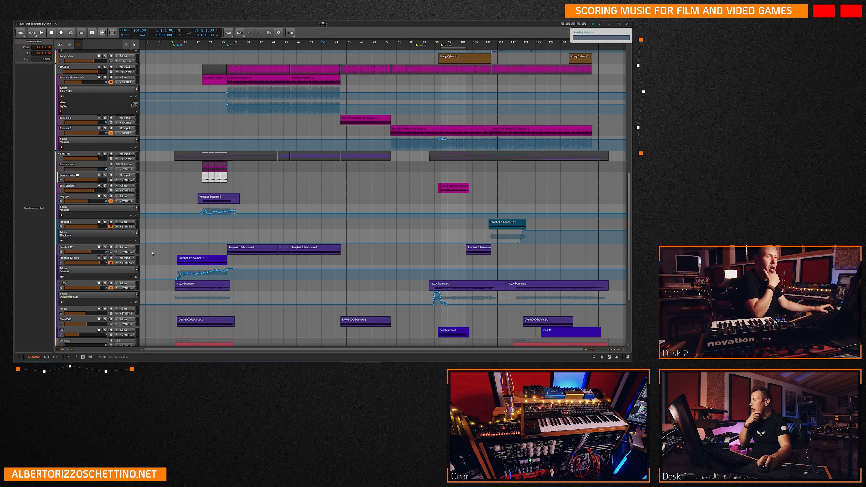
click(94, 235)
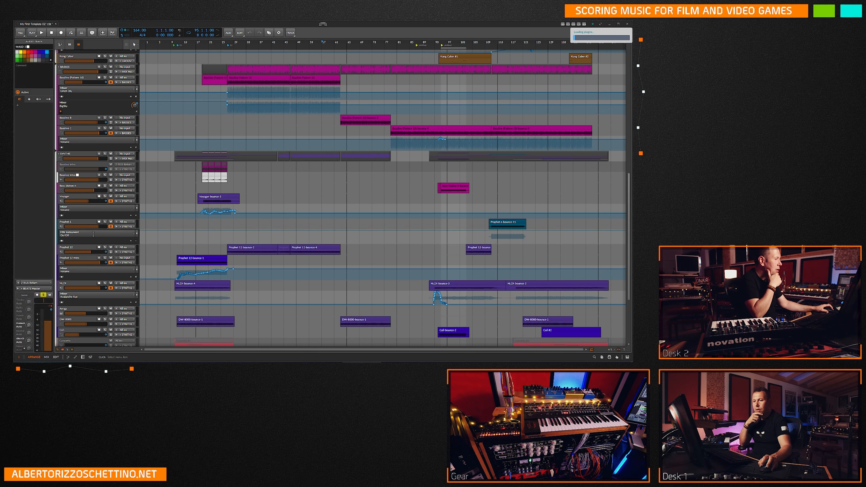
click(130, 235)
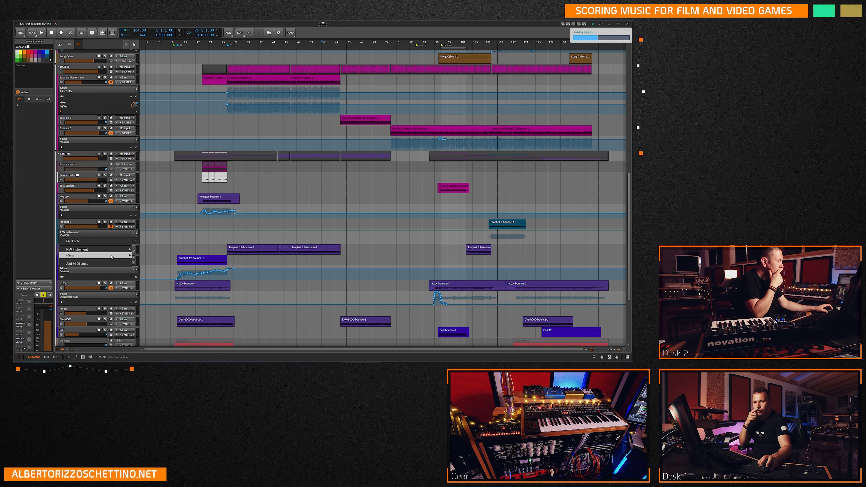
click(130, 256)
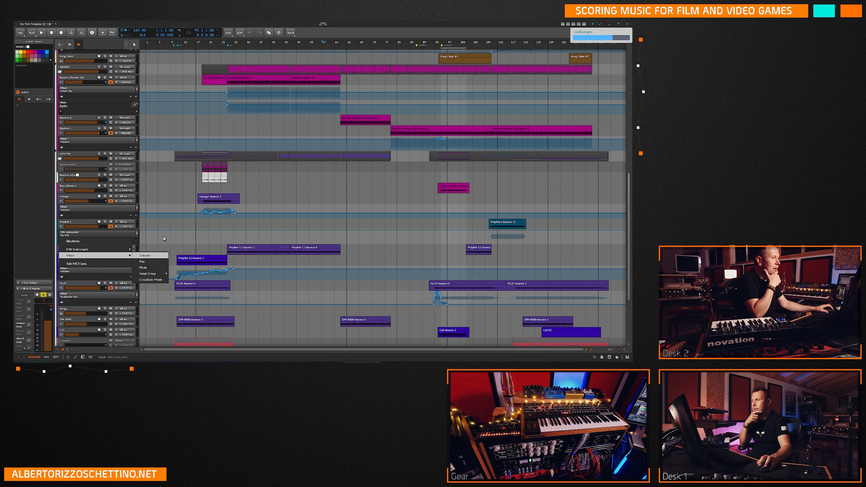
click(164, 239)
click(164, 235)
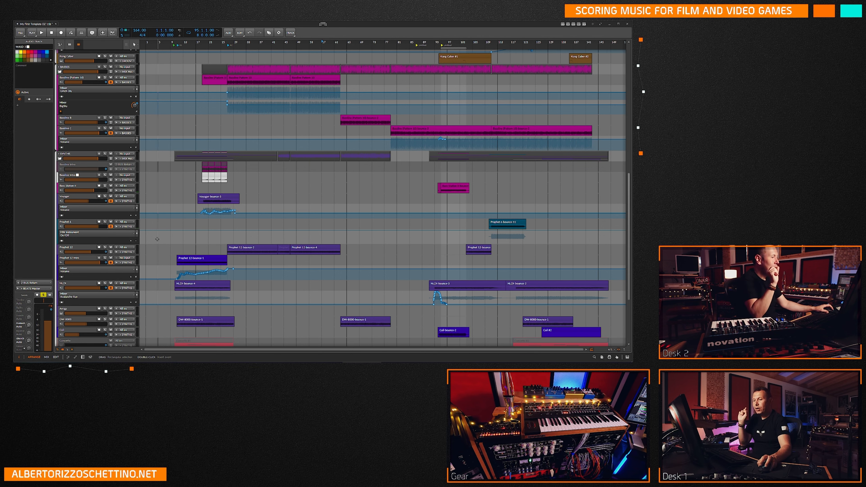
click(128, 236)
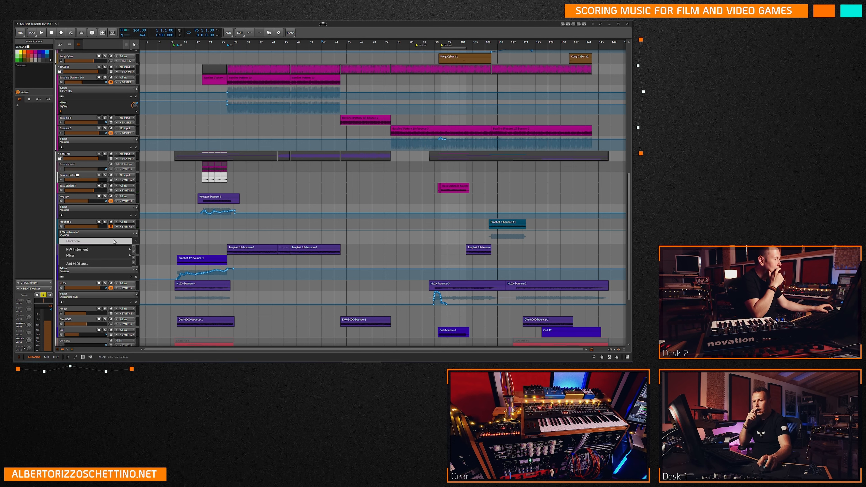
click(113, 242)
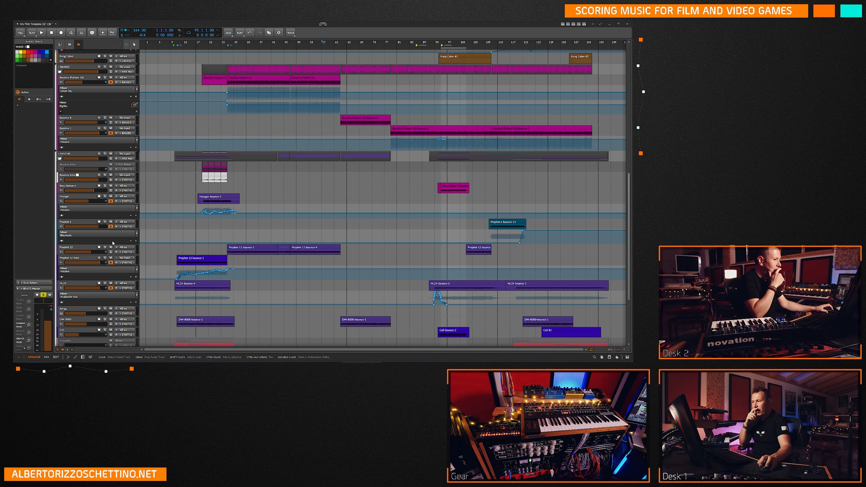
Add a second automation lane to Prophet 6 and check the track's volume, pan and mute automation.
click(136, 234)
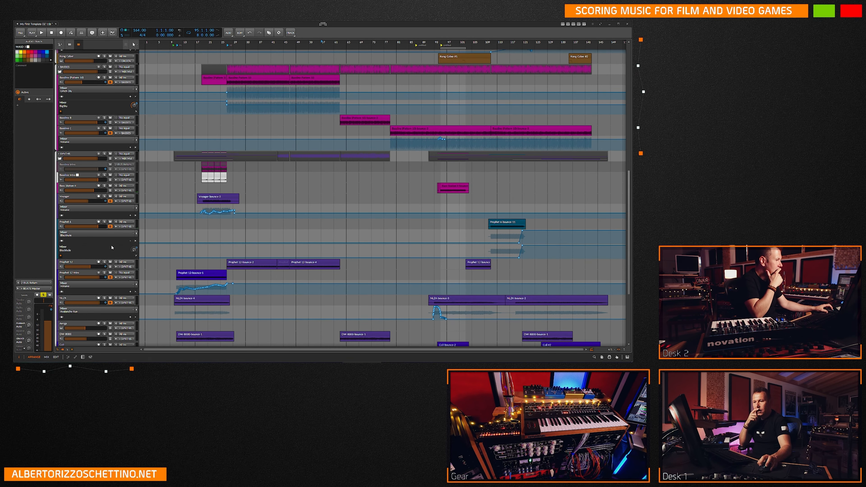
click(112, 248)
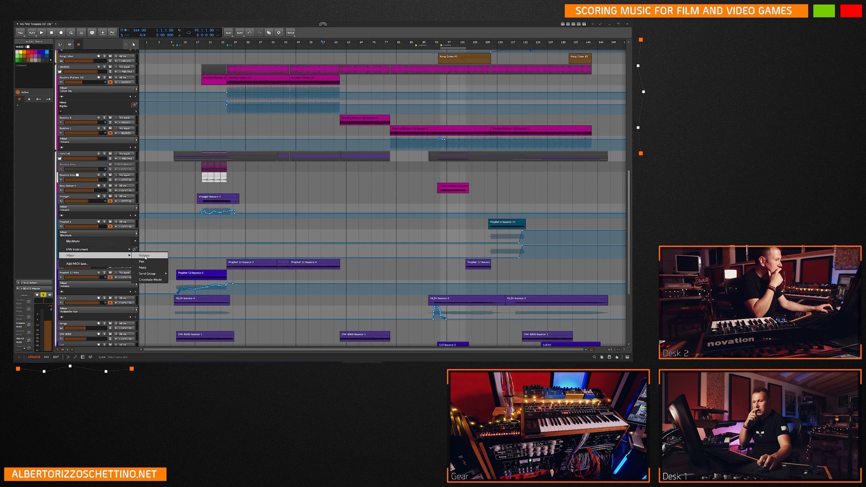
click(145, 256)
click(102, 249)
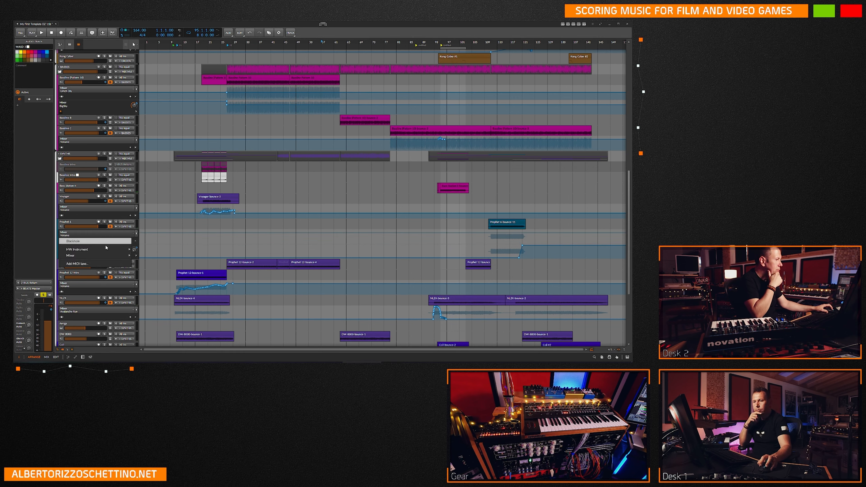
click(146, 263)
click(64, 234)
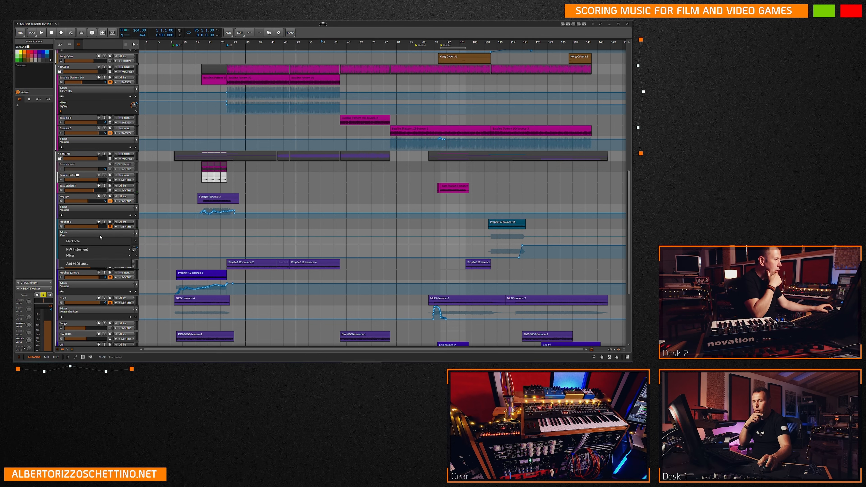
click(143, 269)
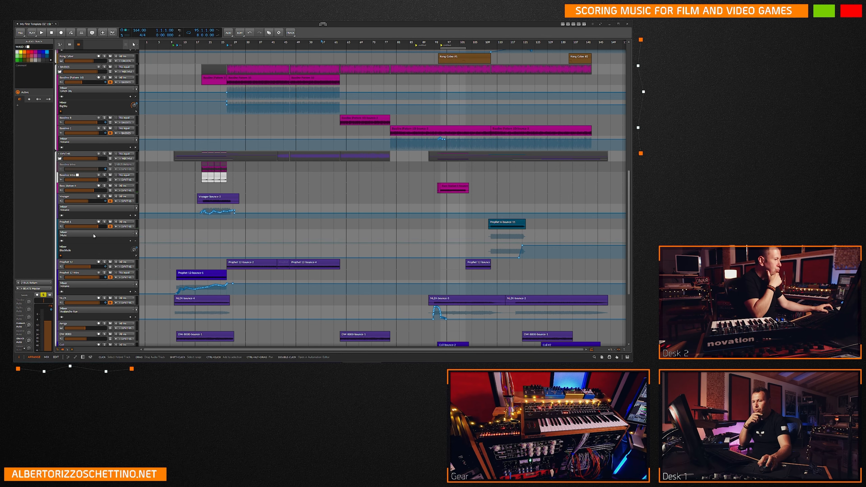
Check the Prophet 6 send automation through the mixer's Send Group parameters, including Blackhole.
click(64, 234)
mouse_move(150, 274)
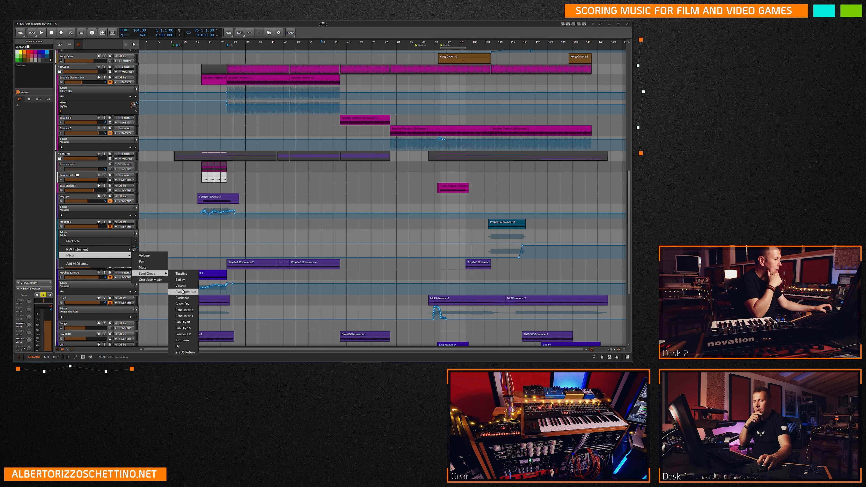
click(182, 298)
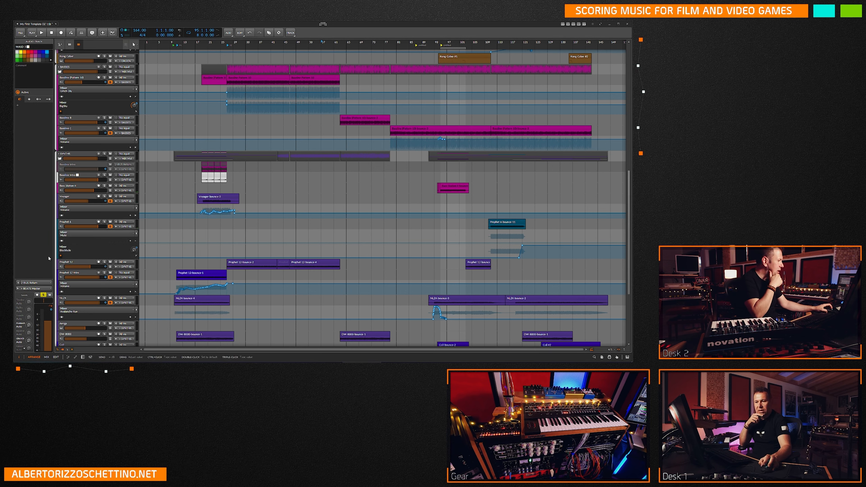
scroll(24, 308, down, 3)
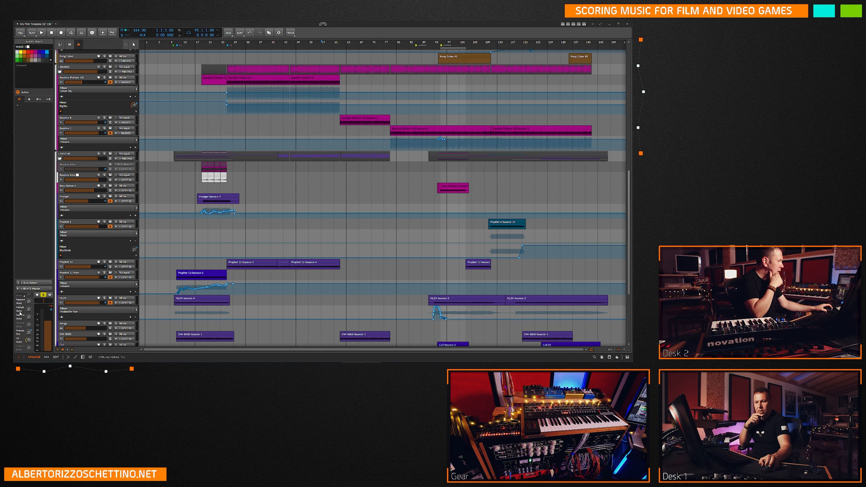
click(101, 235)
mouse_move(93, 259)
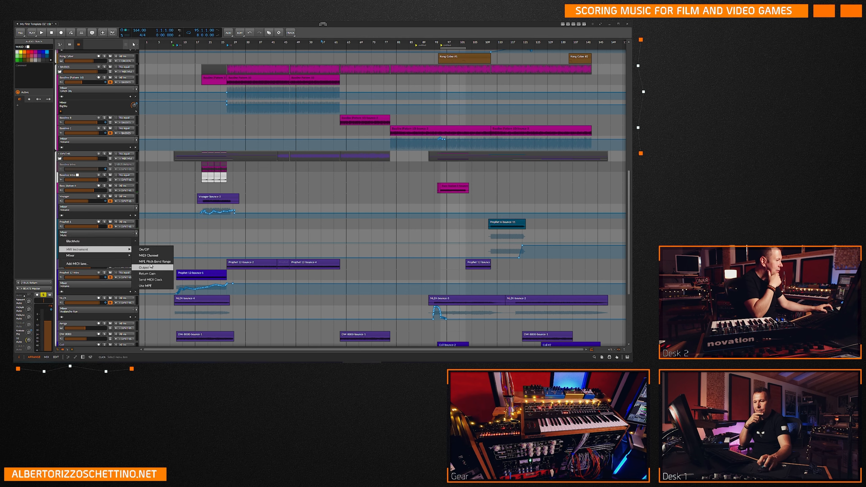
mouse_move(150, 274)
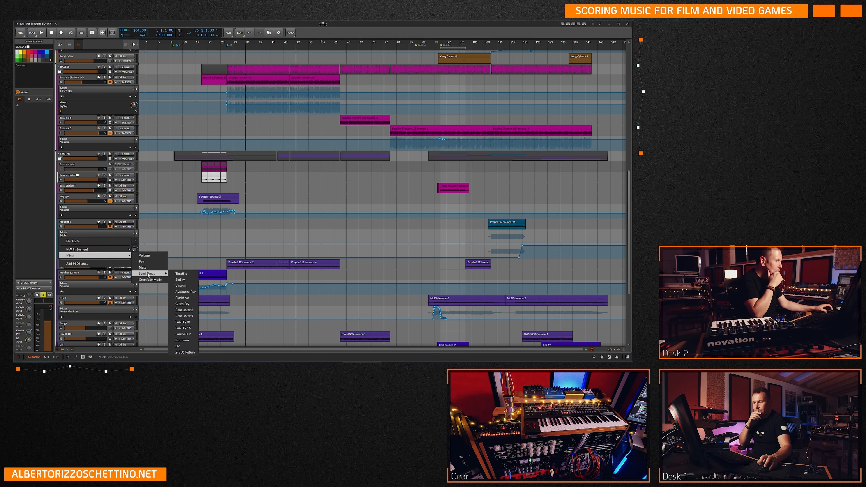
click(183, 340)
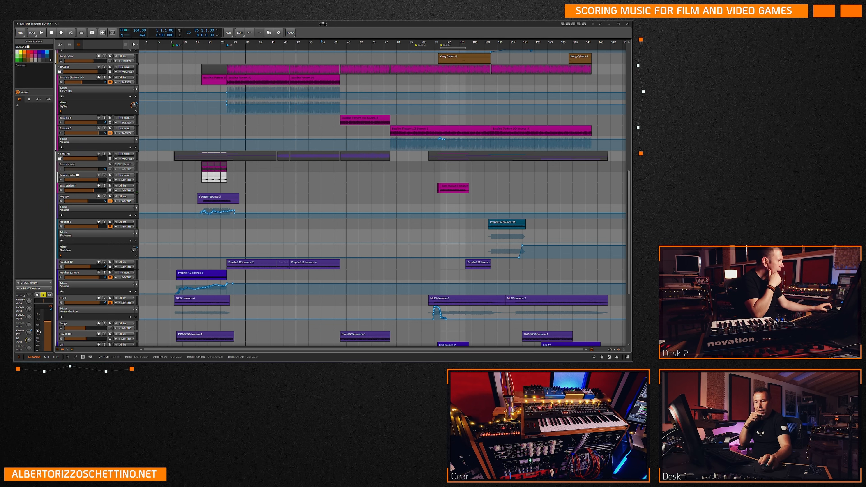
Show the Prophet 6 track's device chain and inspect its HW Instrument settings.
click(69, 208)
click(70, 208)
double_click(61, 226)
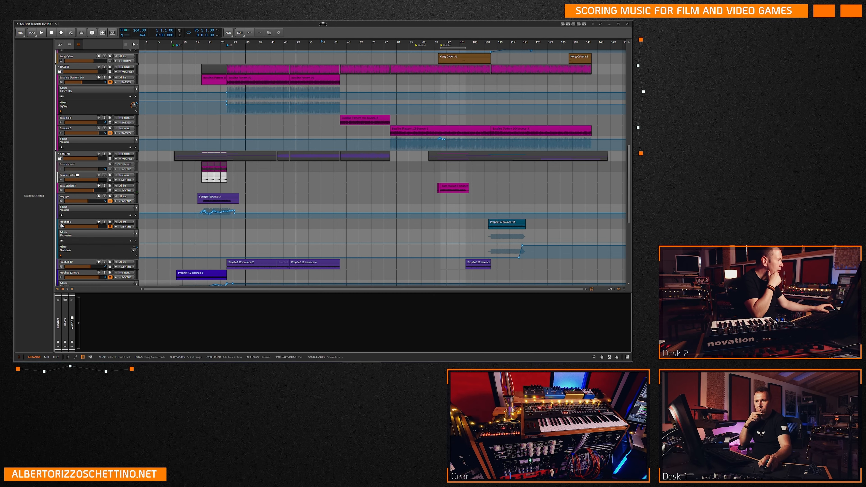
click(62, 226)
scroll(22, 322, down, 3)
scroll(22, 322, up, 3)
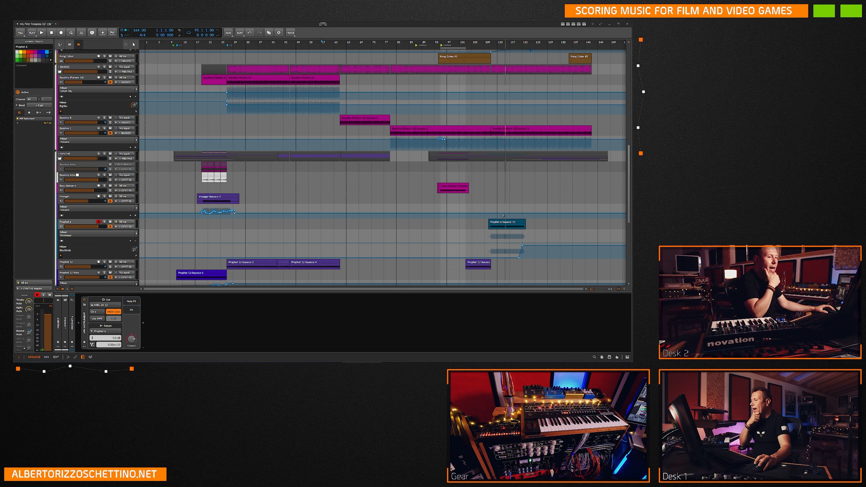
Examine where the Prophet 6-bounce-11 clip begins on the timeline around bar 110.
click(490, 222)
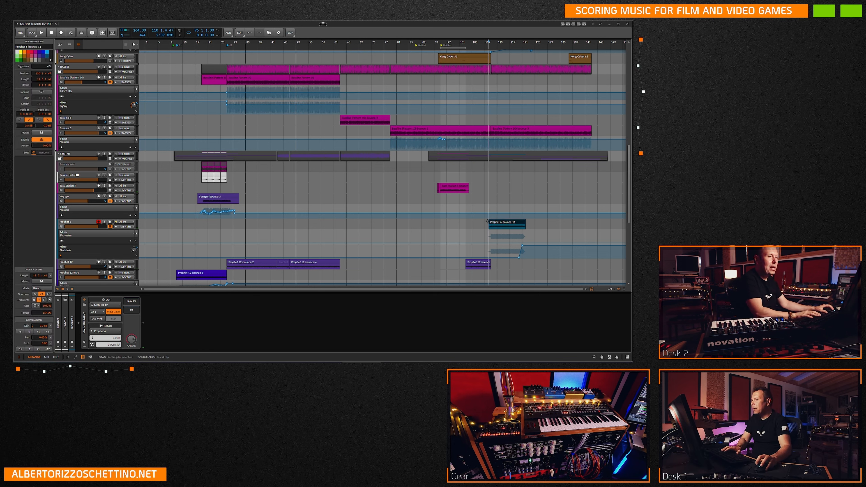
click(476, 230)
scroll(476, 229, up, 15)
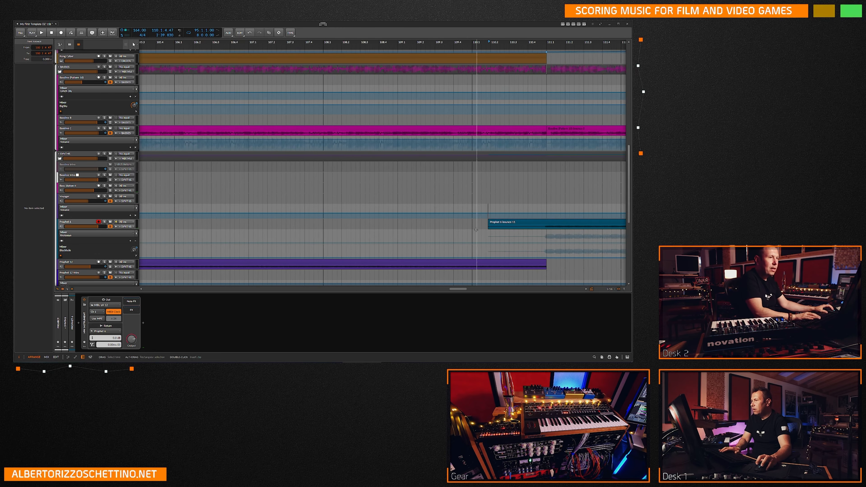
scroll(476, 229, up, 2)
click(492, 223)
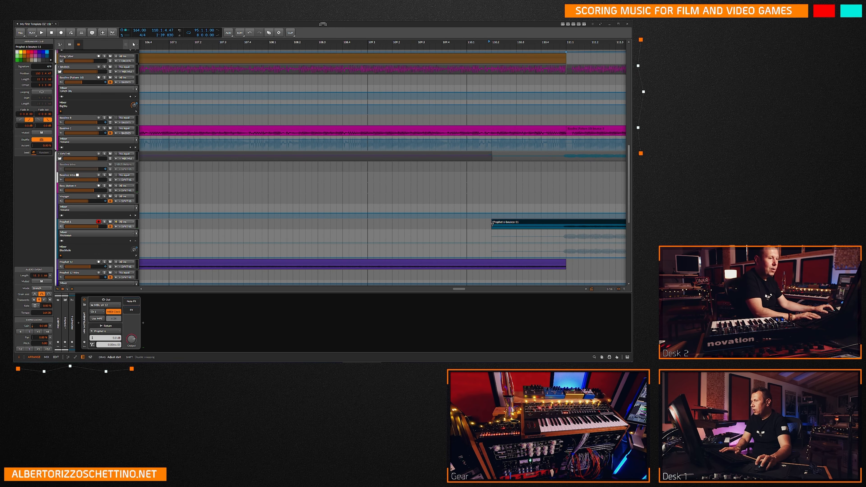
drag(492, 224, 493, 224)
scroll(501, 224, down, 10)
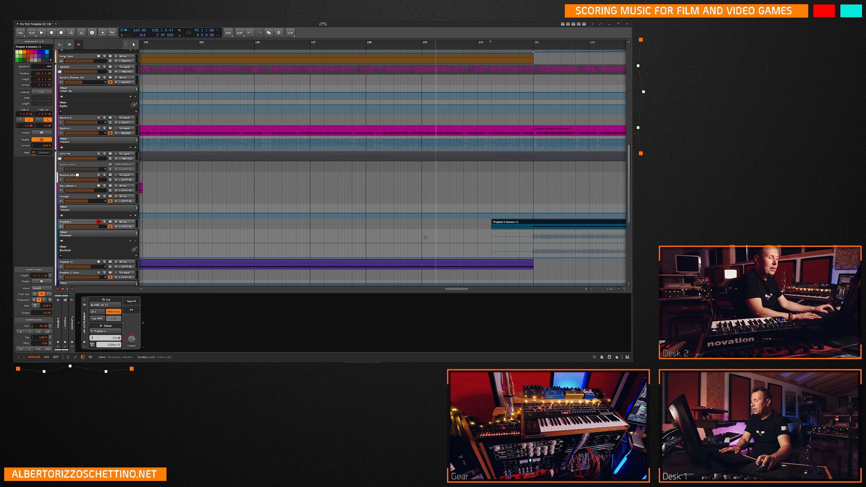
scroll(503, 225, down, 3)
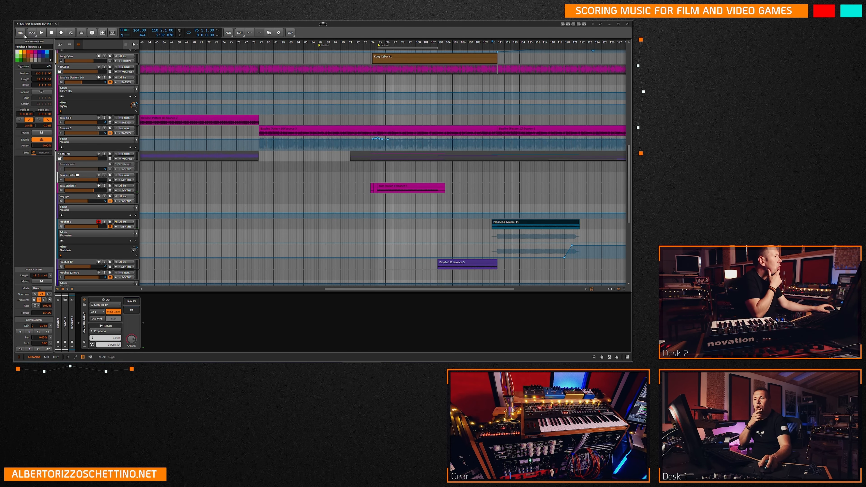
Close My First Template DZ 11b without saving and reopen the 11e PRINT project from the recent projects.
click(23, 34)
click(28, 86)
click(342, 209)
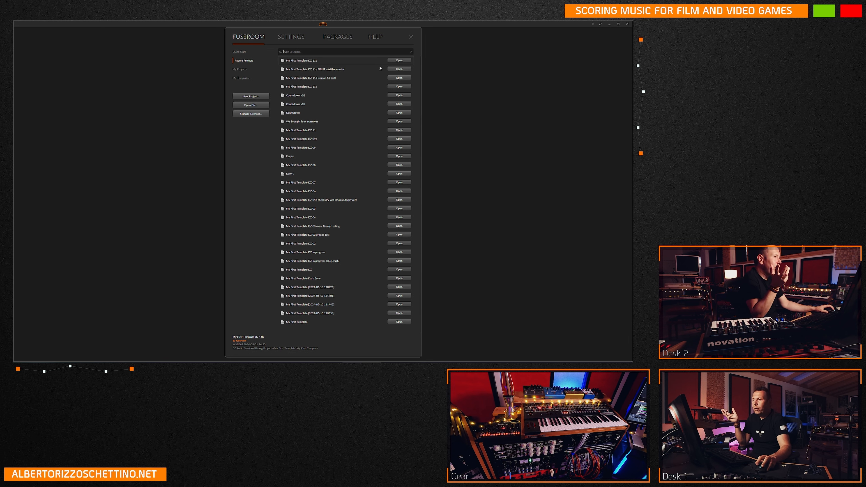
click(398, 70)
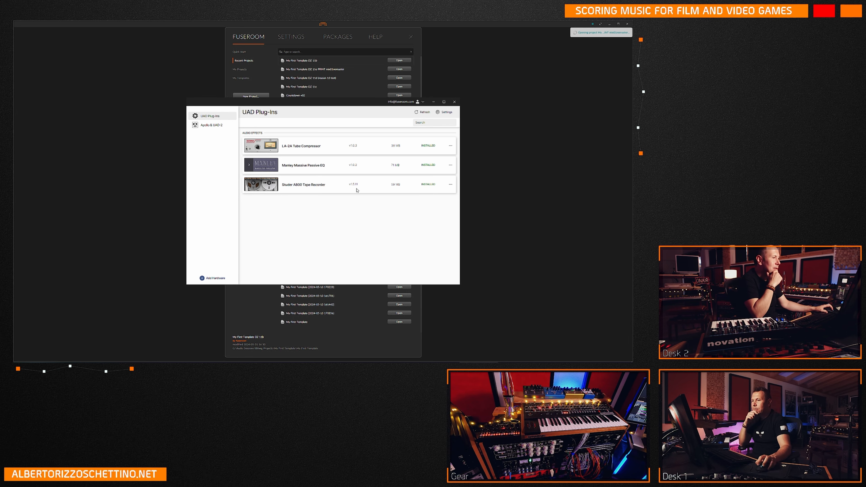
Refresh the UAD plug-in list and minimize the UAD window.
click(423, 113)
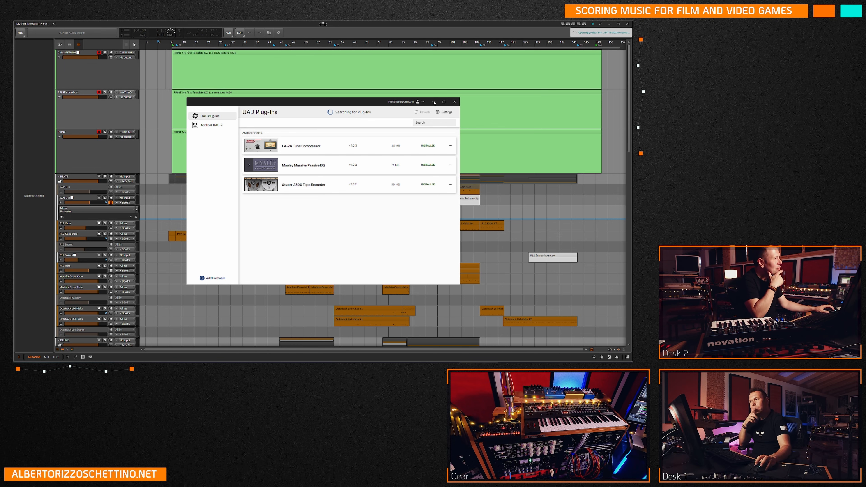
click(434, 102)
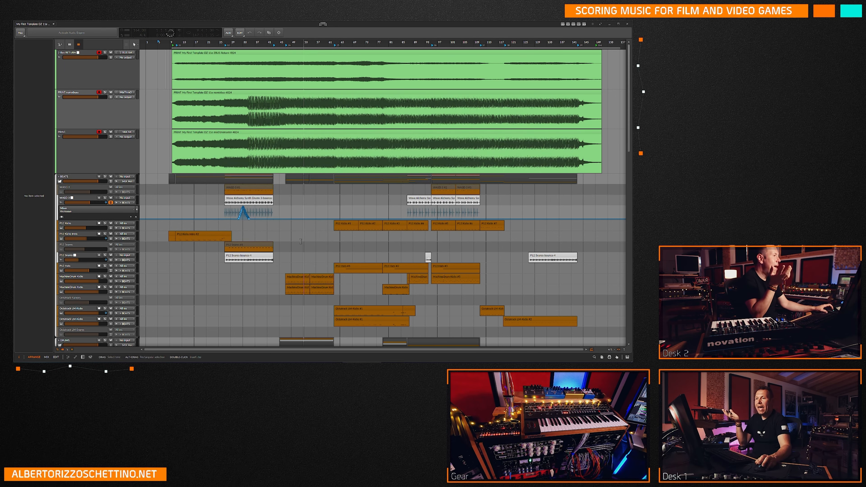
Paste the Prophet 6 bounce clip at 110.3 on the track directly above Voyager.
scroll(277, 241, down, 5)
scroll(277, 241, down, 3)
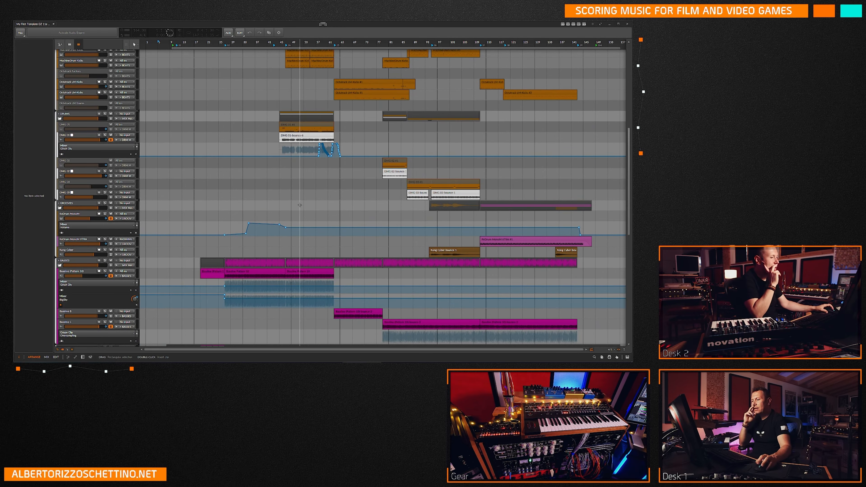
scroll(351, 218, down, 2)
scroll(351, 218, down, 3)
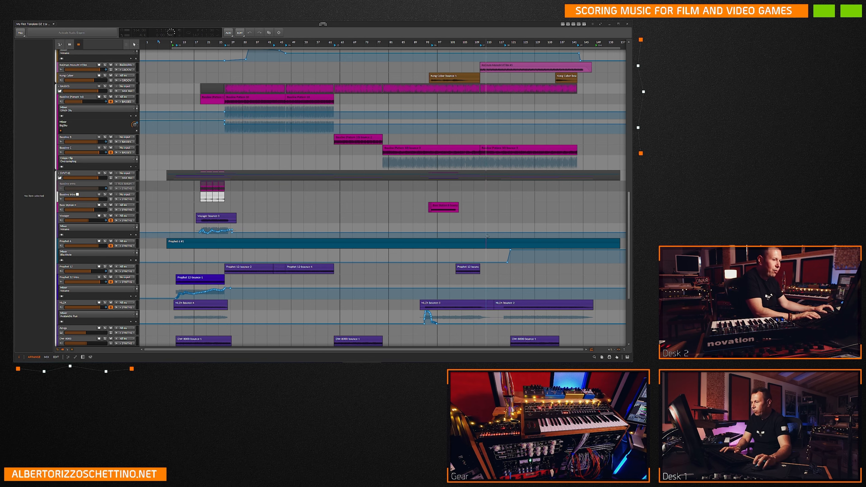
click(502, 218)
scroll(502, 218, up, 5)
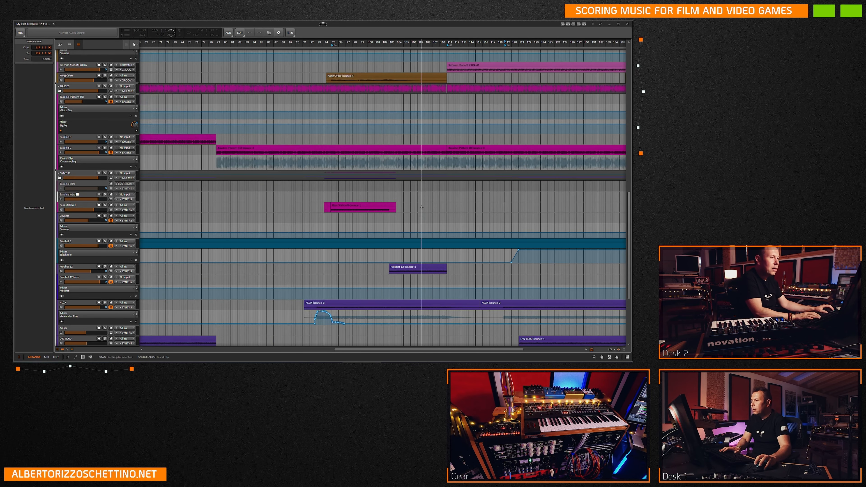
click(415, 211)
scroll(416, 211, up, 3)
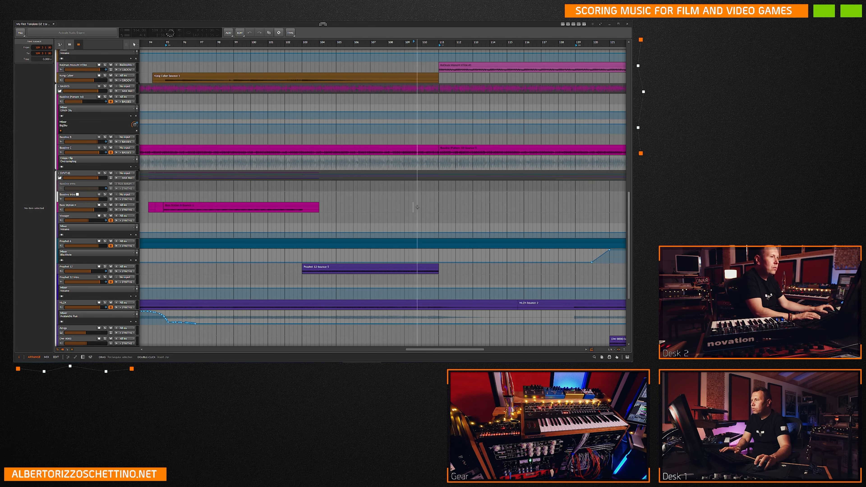
click(435, 207)
scroll(435, 207, up, 4)
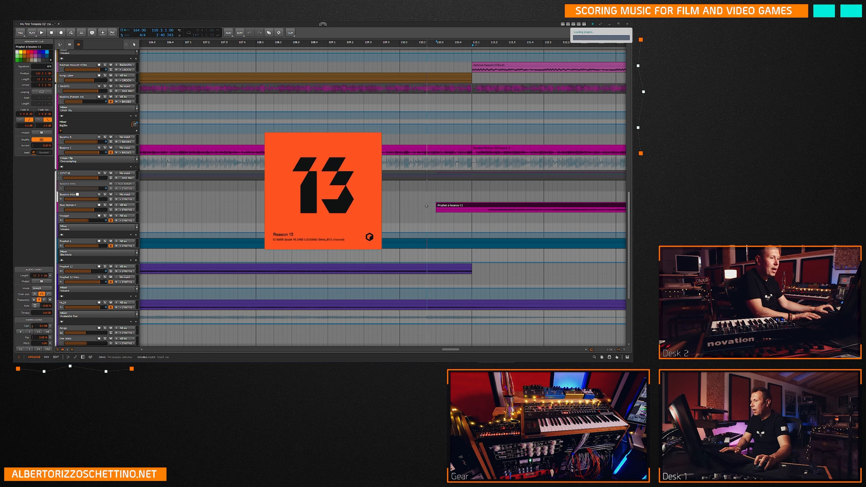
click(417, 210)
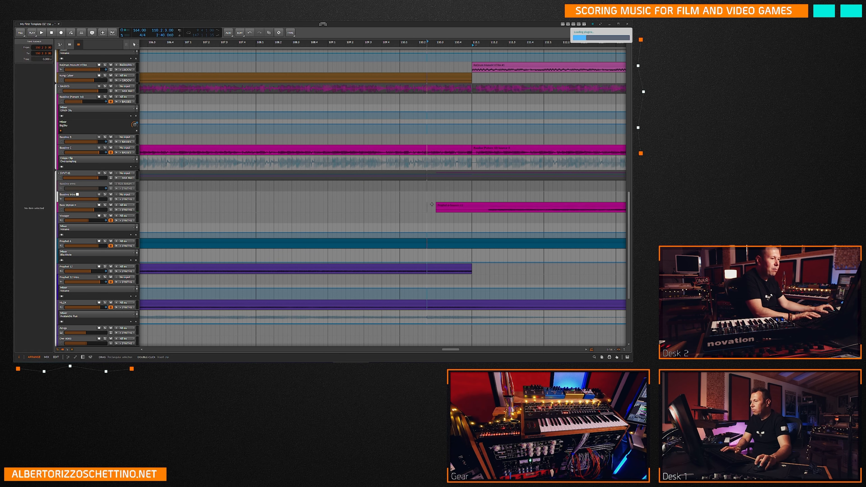
Try starting the pasted Prophet 6 bounce clip slightly earlier on the timeline.
drag(438, 205, 425, 205)
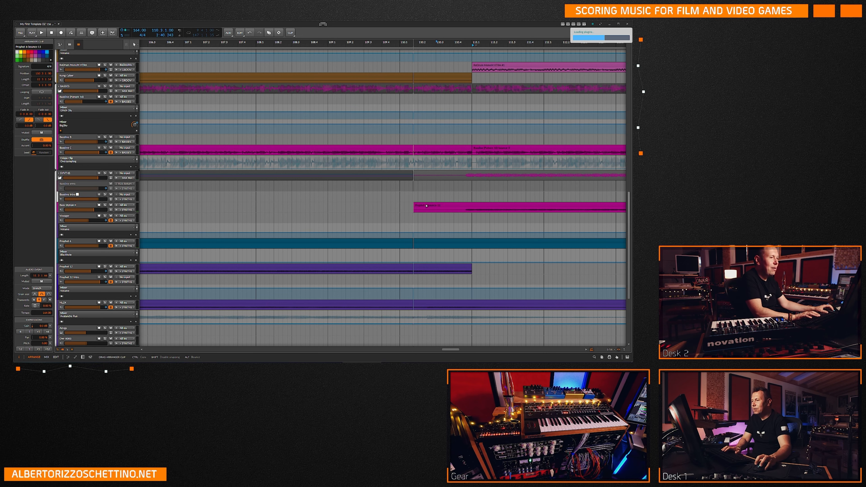
drag(430, 206, 423, 207)
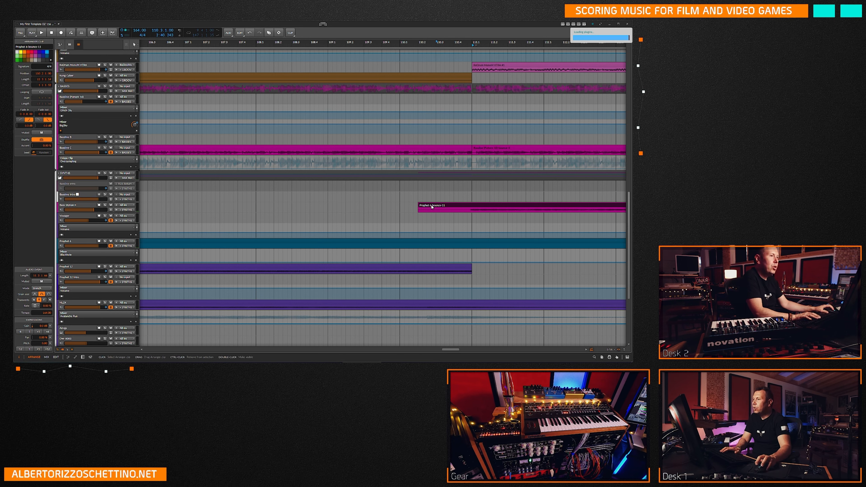
drag(428, 206, 446, 206)
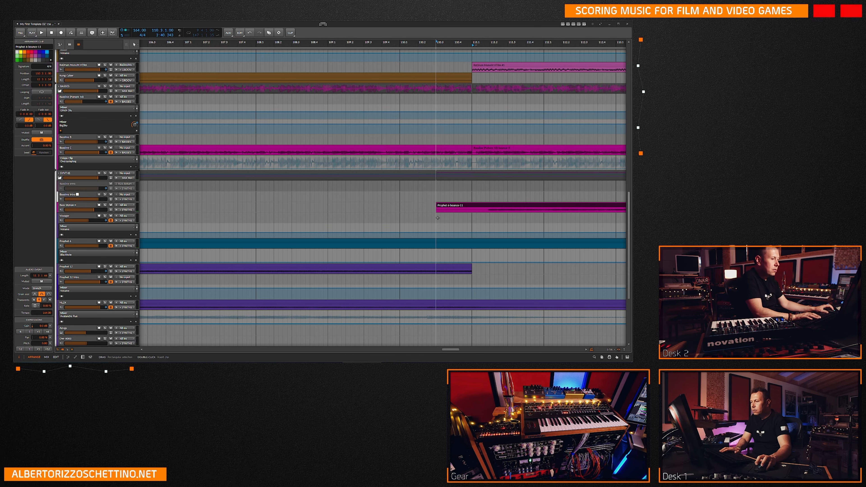
Move the pasted Prophet 6 bounce clip earlier so that it starts at 110.2.
scroll(438, 217, down, 6)
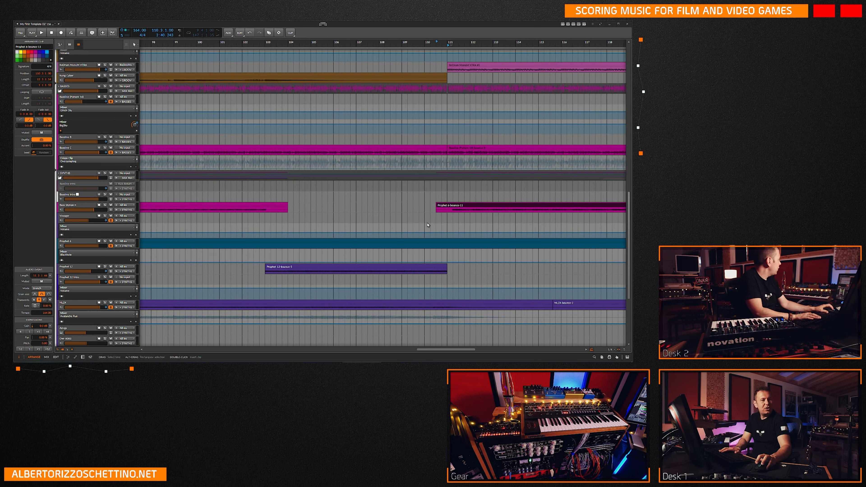
scroll(428, 225, up, 2)
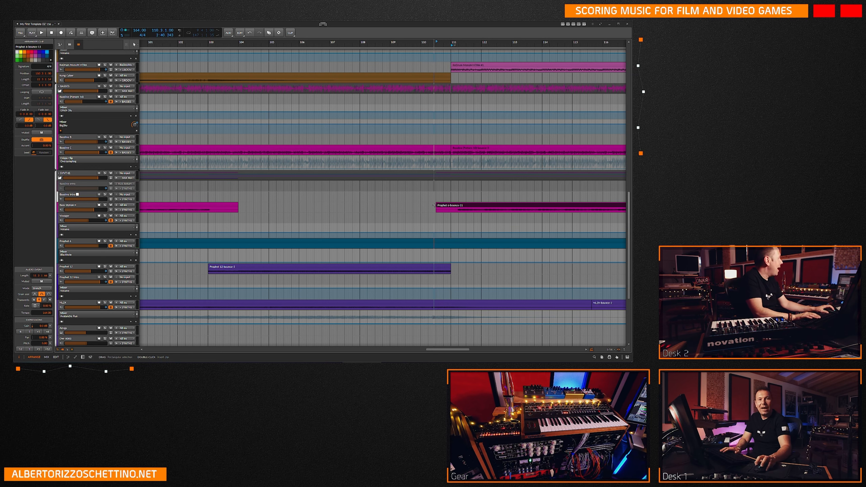
scroll(441, 208, up, 5)
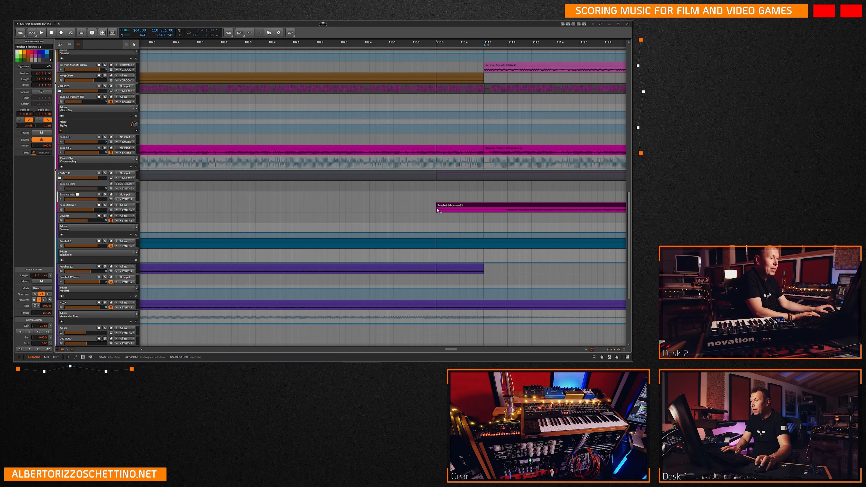
drag(445, 206, 422, 207)
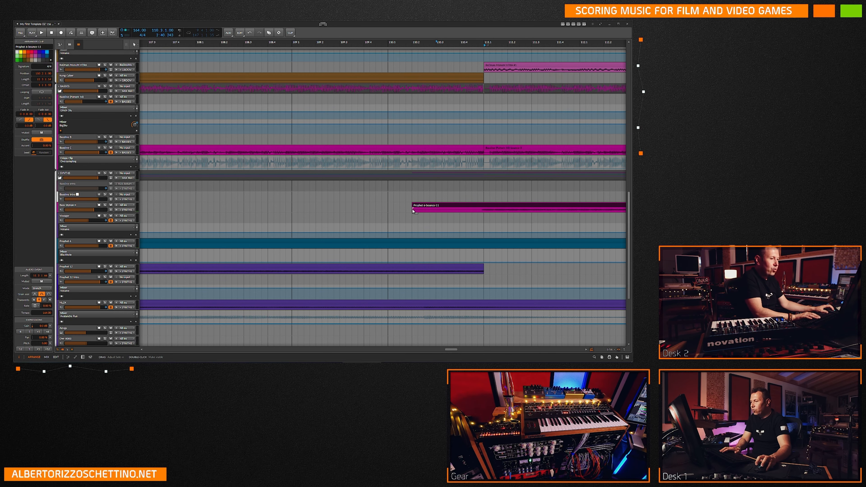
mouse_move(413, 210)
mouse_down()
mouse_move(402, 211)
mouse_move(418, 207)
mouse_move(410, 205)
mouse_up()
key(ctrl+plus)
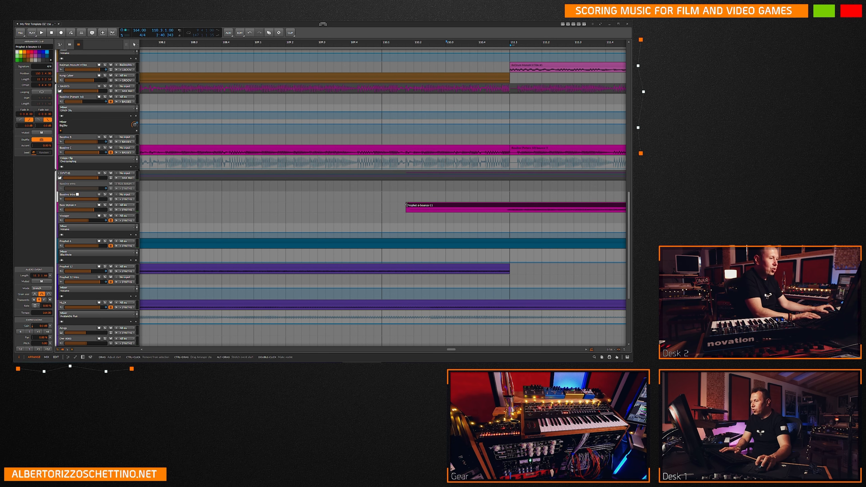
drag(407, 205, 414, 205)
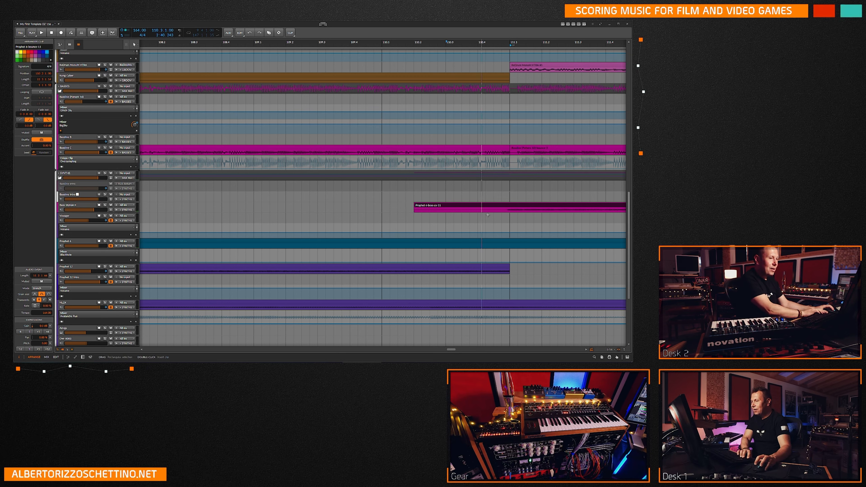
mouse_move(414, 205)
mouse_down()
mouse_move(321, 205)
mouse_move(414, 206)
mouse_up()
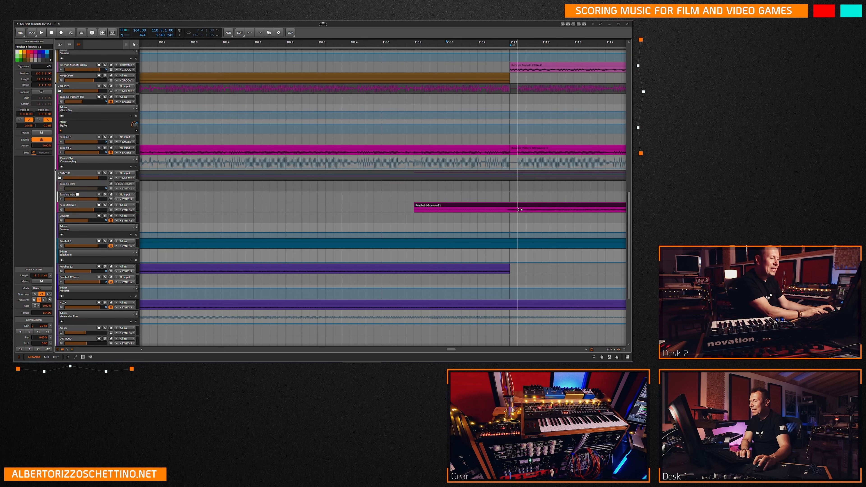
Check the Prophet 6 bounce clip's placement and set the play position to its start at 110.2.
click(503, 216)
scroll(503, 216, down, 10)
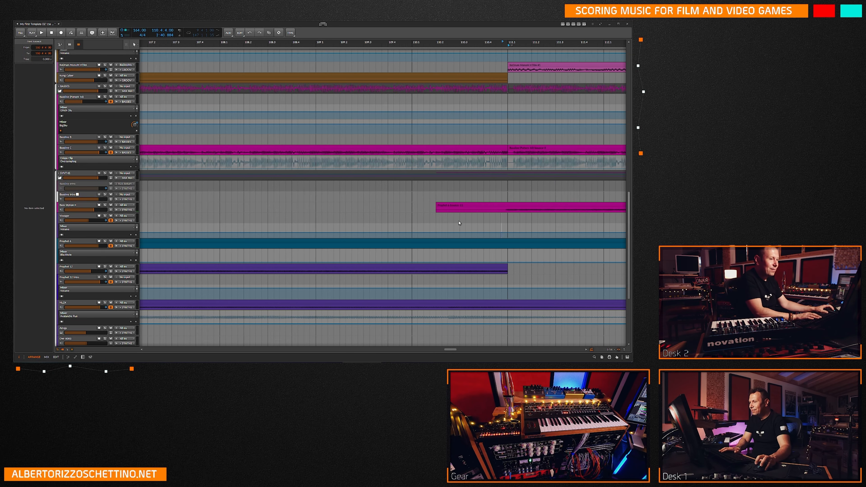
scroll(478, 285, down, 3)
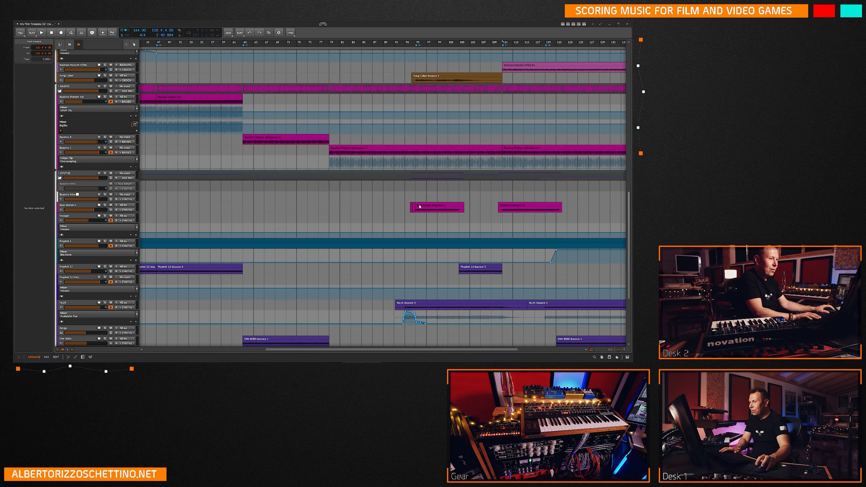
key(plus)
key(plus)
key(plus)
key(plus)
key(plus)
key(plus)
key(plus)
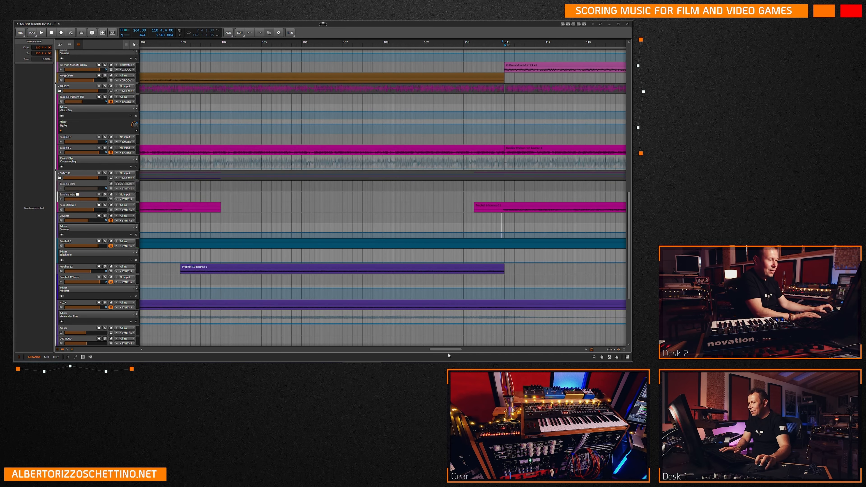
drag(452, 349, 459, 349)
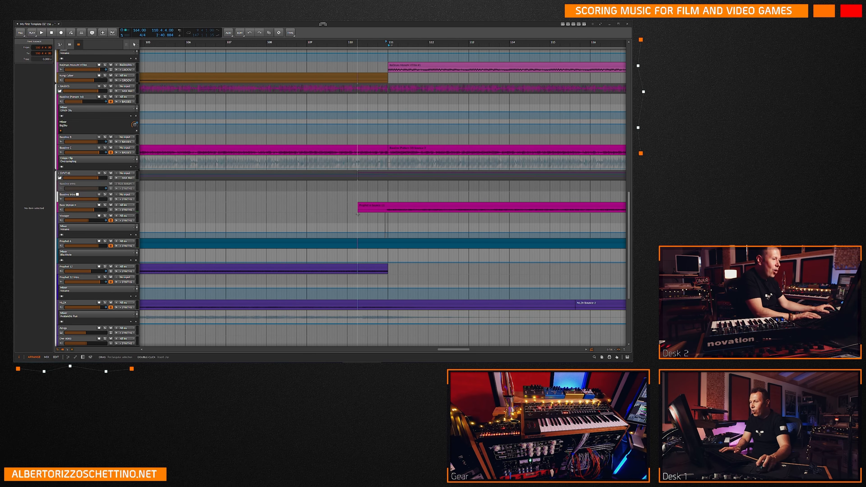
click(358, 221)
key(plus)
key(plus)
key(plus)
key(plus)
key(plus)
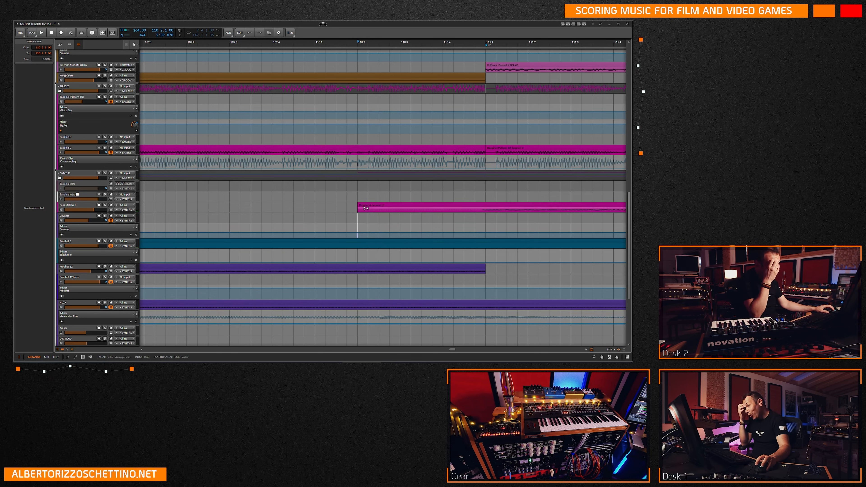
Move the Prophet 6 bounce clip down onto the Prophet 6 track, keeping its start at 110.2.
click(359, 206)
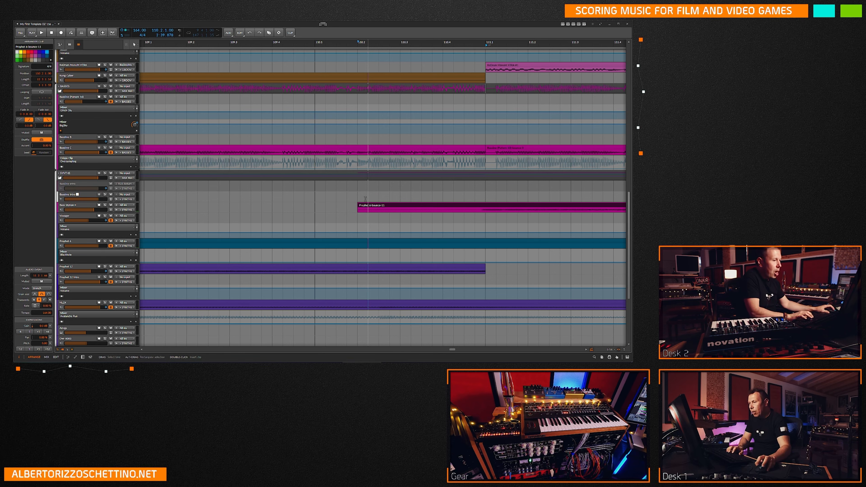
drag(452, 349, 453, 349)
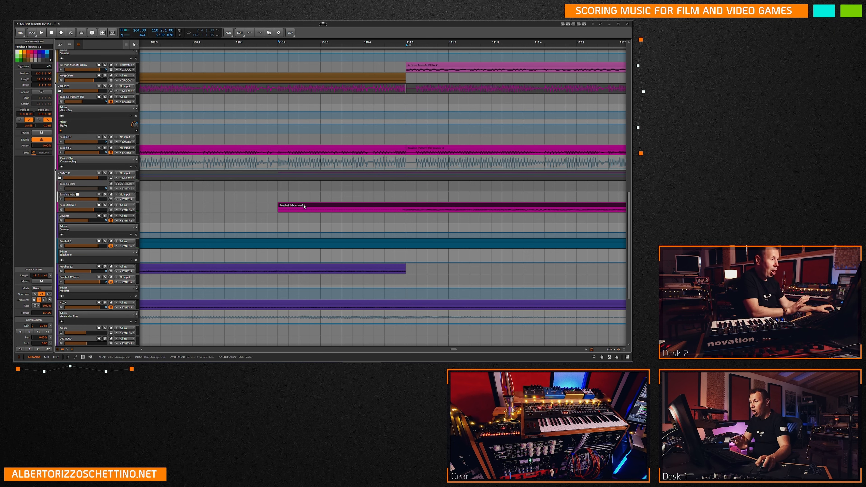
drag(304, 207, 303, 243)
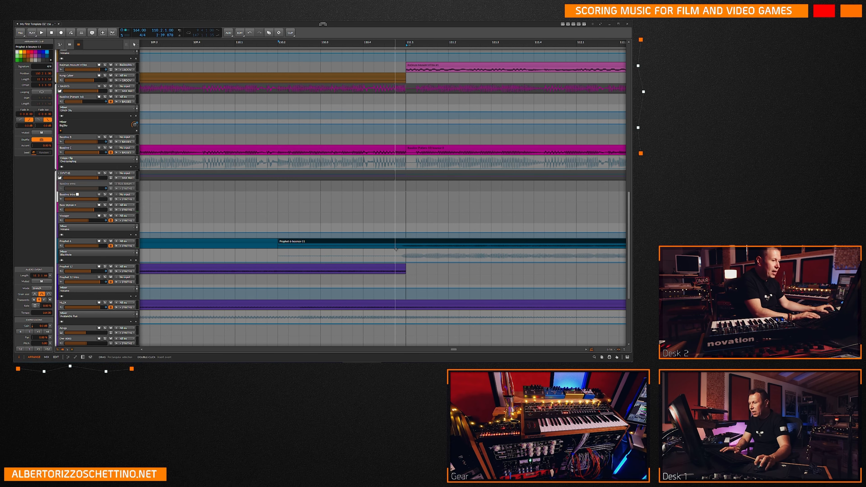
Nudge the bounce clip on the Prophet 6 track slightly later and deselect it.
key(ctrl+plus)
drag(400, 241, 406, 242)
key(minus)
key(minus)
key(minus)
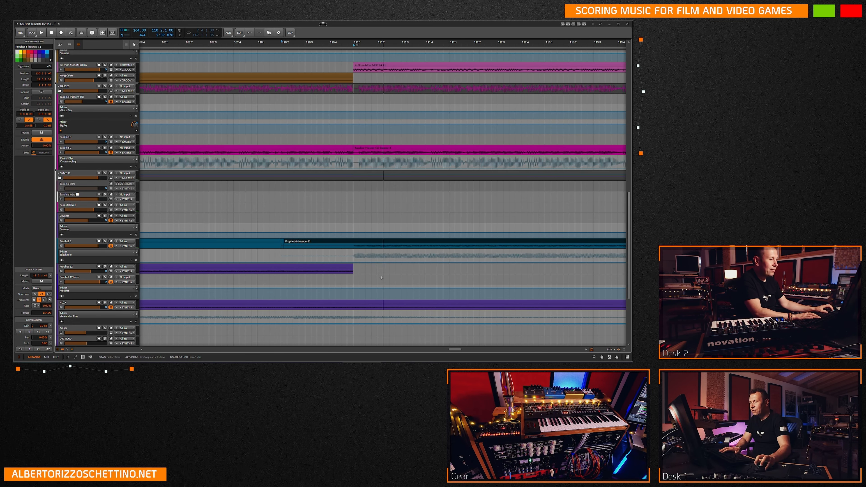
key(minus)
key(minus)
key(minus)
key(minus)
key(minus)
key(minus)
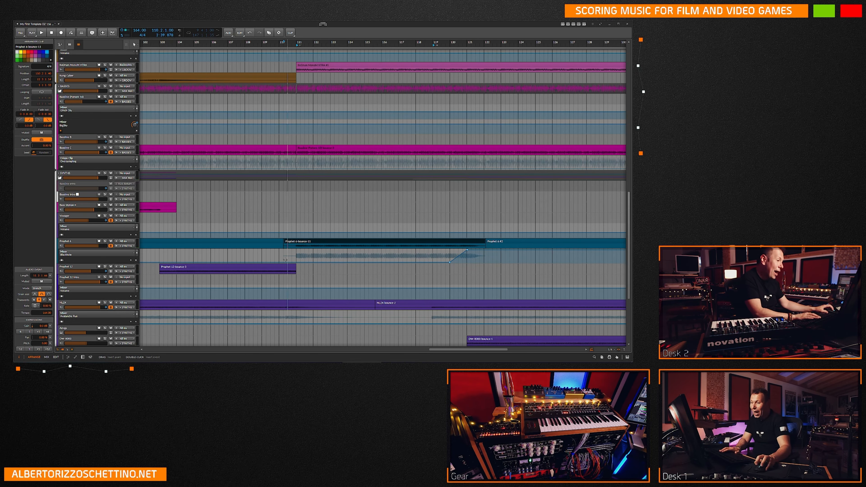
click(236, 257)
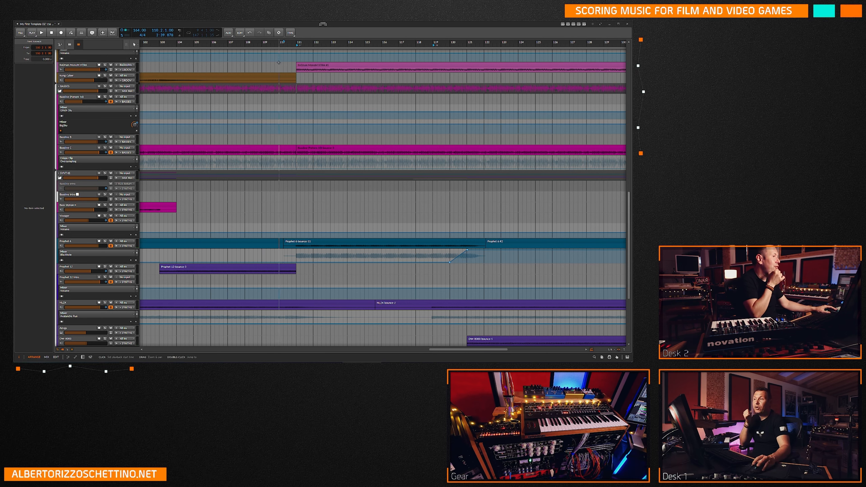
Solo the Prophet 6 track, audition it from bar 111, and turn its solo off.
click(105, 241)
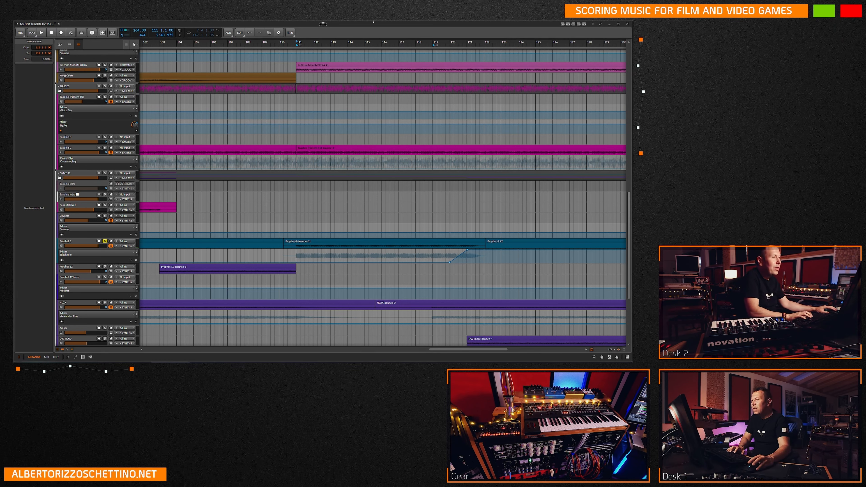
key(space)
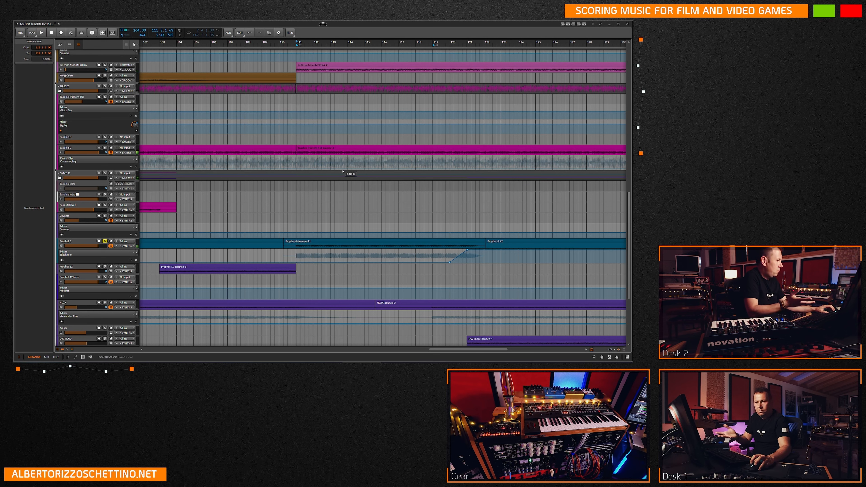
click(80, 241)
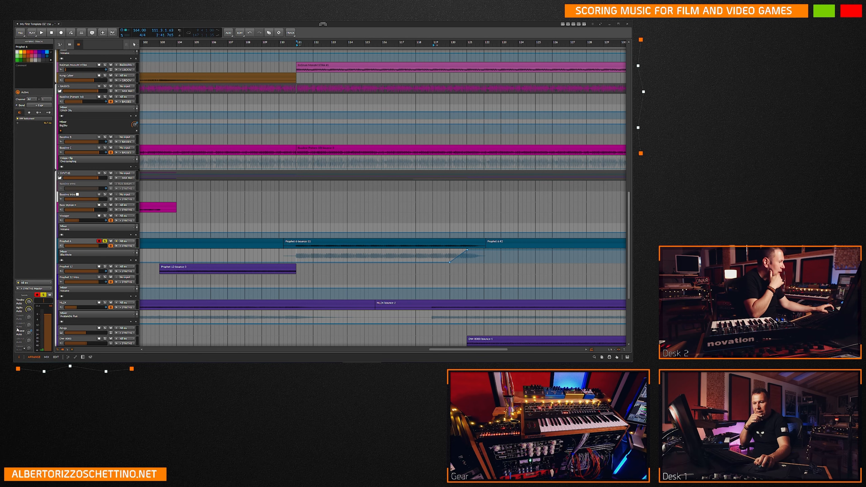
key(space)
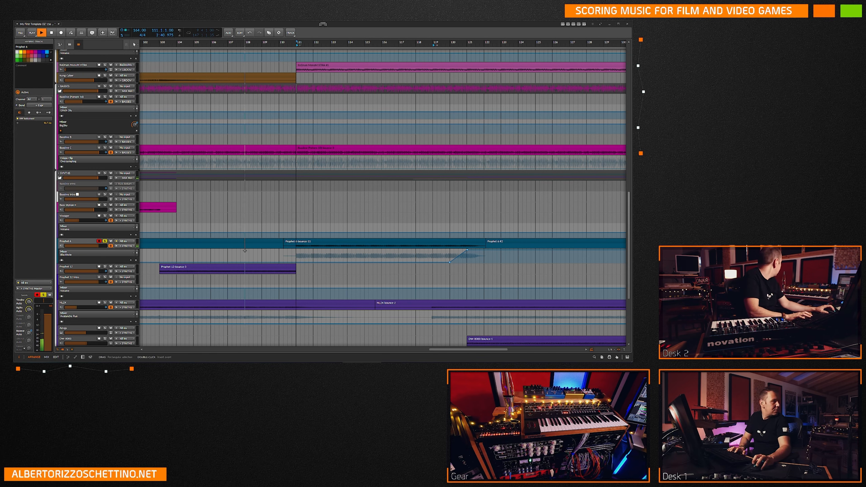
key(space)
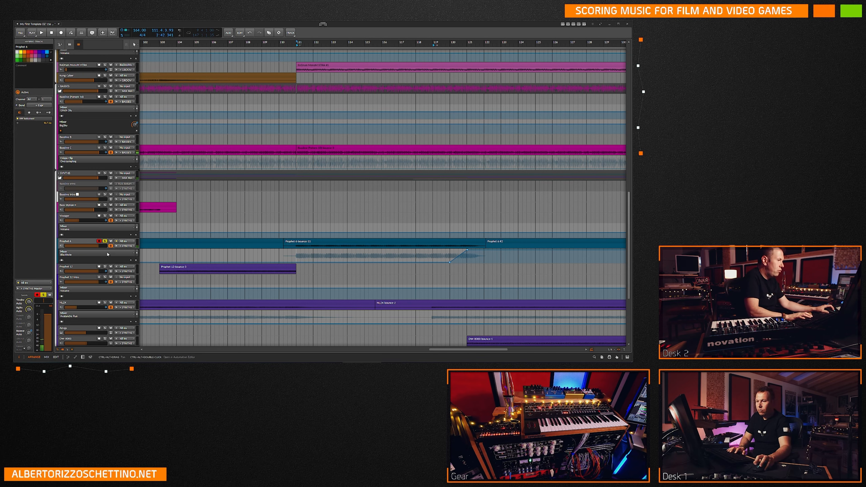
click(105, 240)
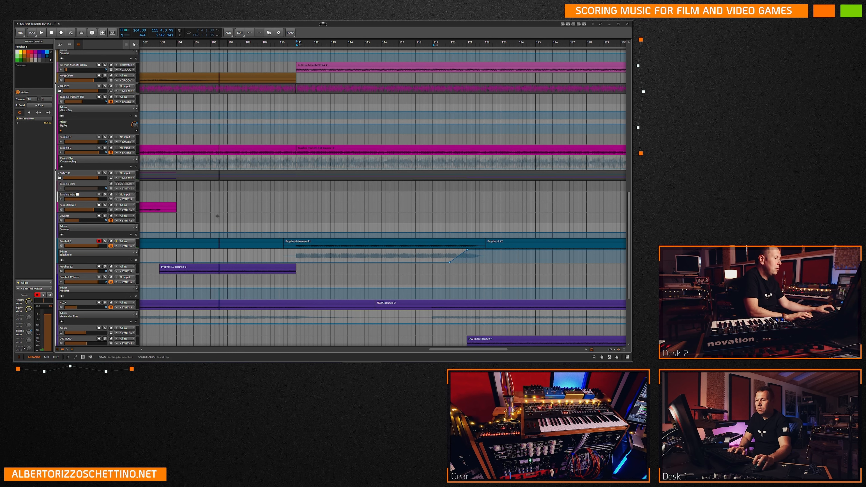
Close the 11e print project without saving its changes and open the 11b project.
click(283, 254)
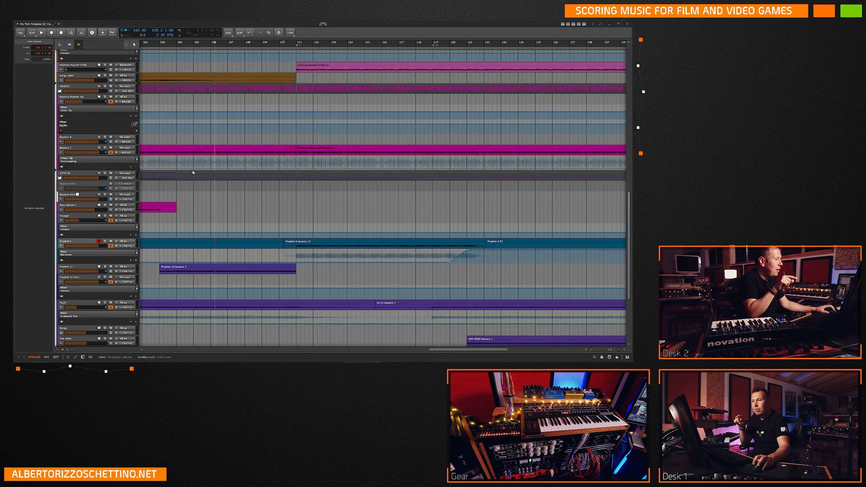
click(20, 32)
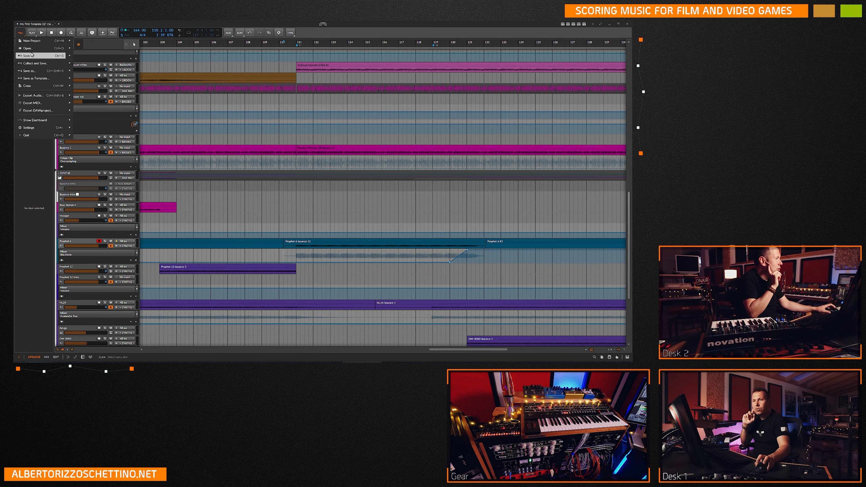
click(27, 86)
click(321, 209)
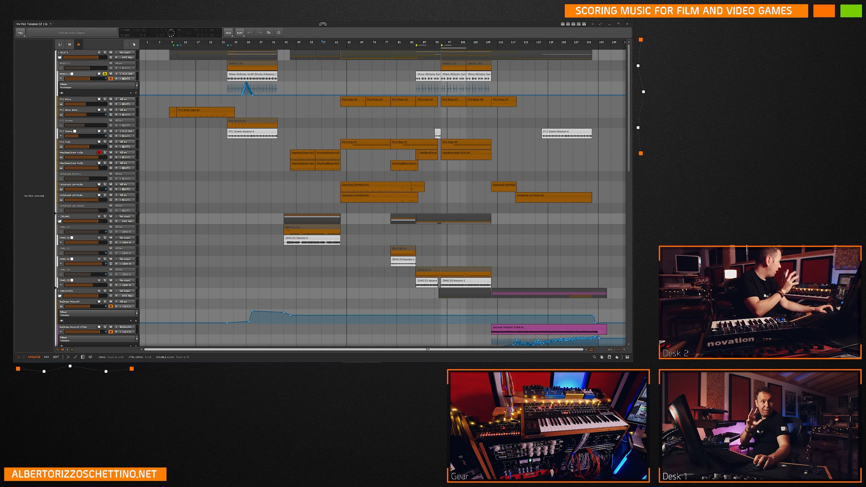
Extend the start of the Prophet 6-bounce-11 clip on the Prophet 6 track back to 110.1.4 and select the clip.
scroll(429, 344, right, 3)
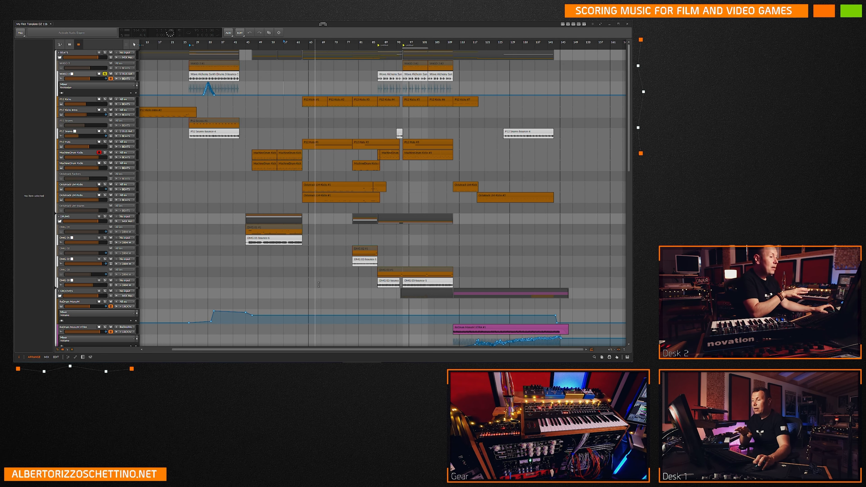
scroll(420, 256, down, 3)
scroll(420, 256, down, 2)
scroll(444, 259, down, 4)
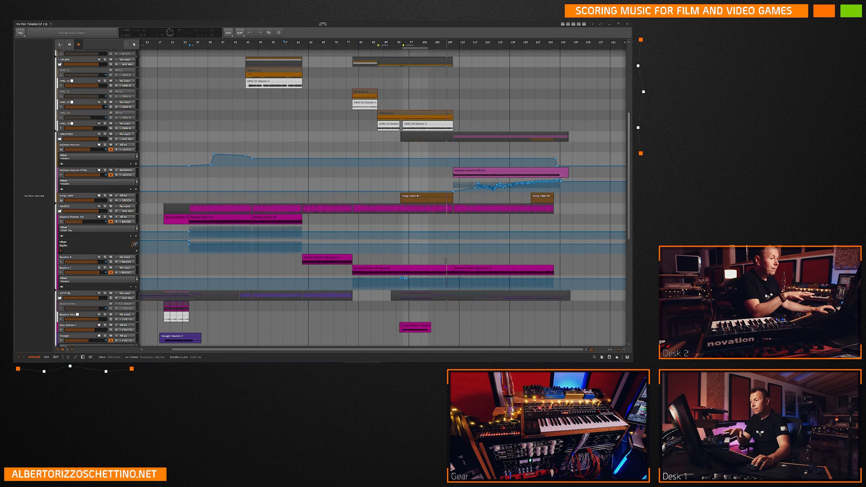
scroll(445, 259, down, 7)
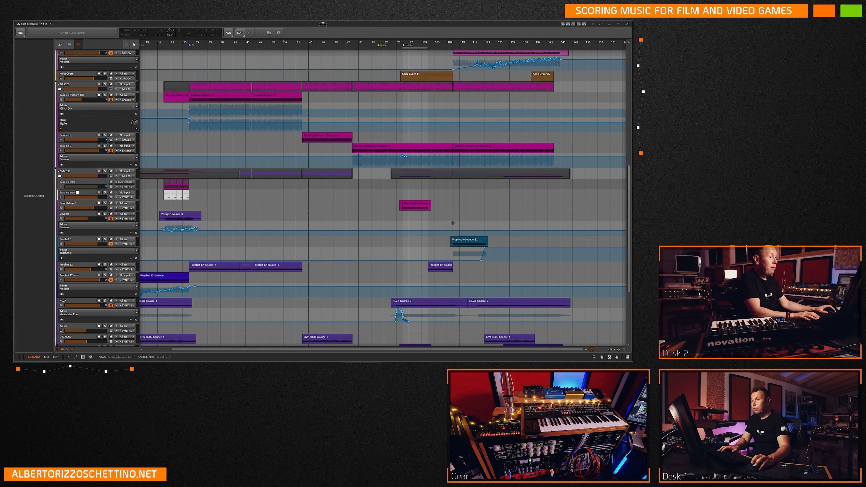
click(453, 223)
scroll(453, 223, up, 10)
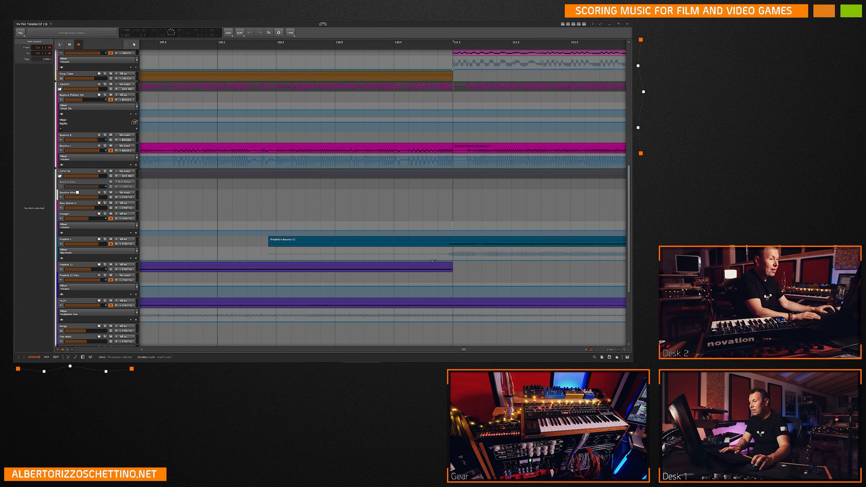
scroll(445, 244, down, 3)
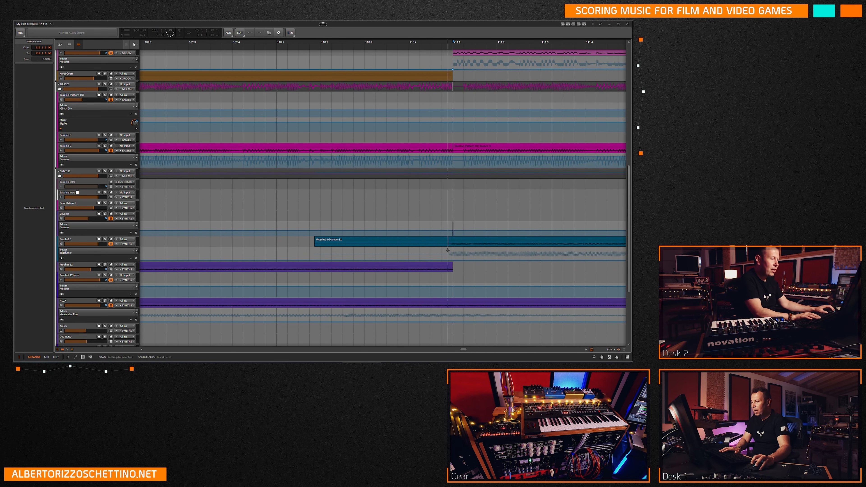
mouse_move(315, 239)
mouse_down()
mouse_move(286, 238)
mouse_move(310, 239)
mouse_up()
click(315, 240)
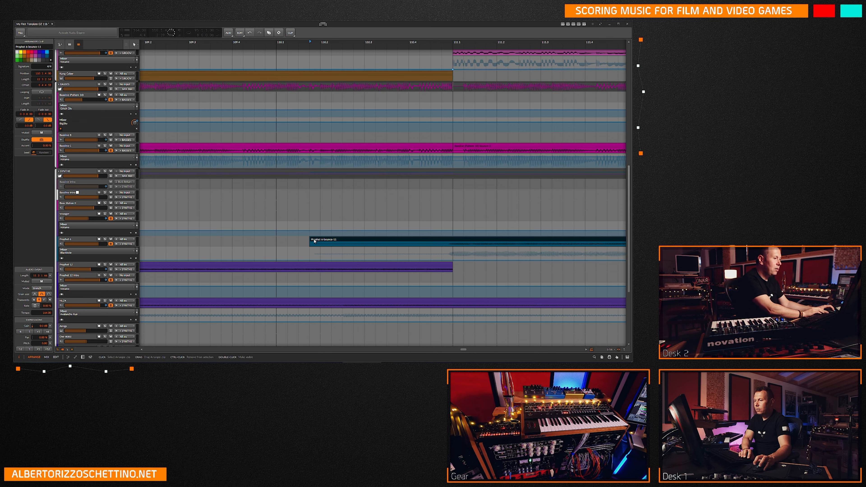
Copy the Prophet 6-bounce-11 clip and check its start position on the timeline.
key(ctrl+x)
key(ctrl+v)
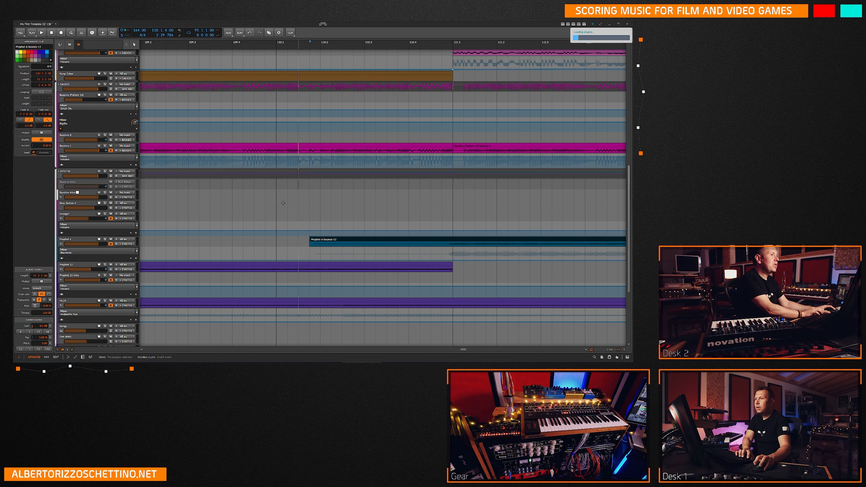
click(285, 47)
click(292, 62)
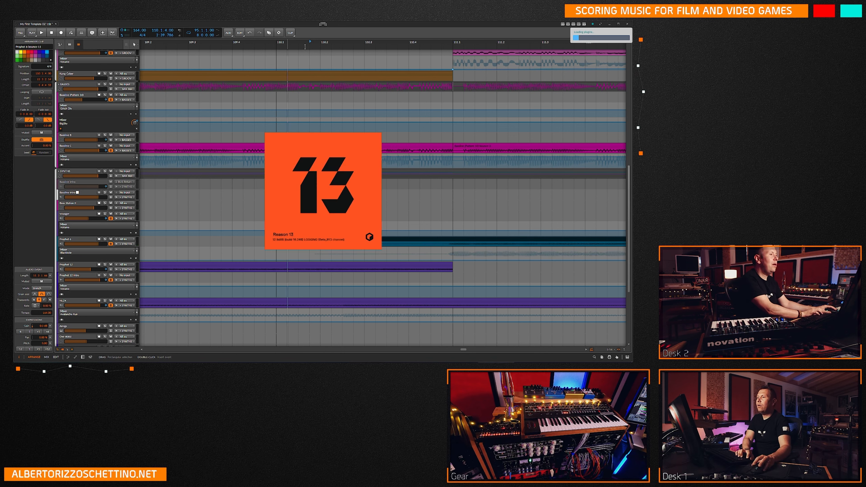
click(309, 46)
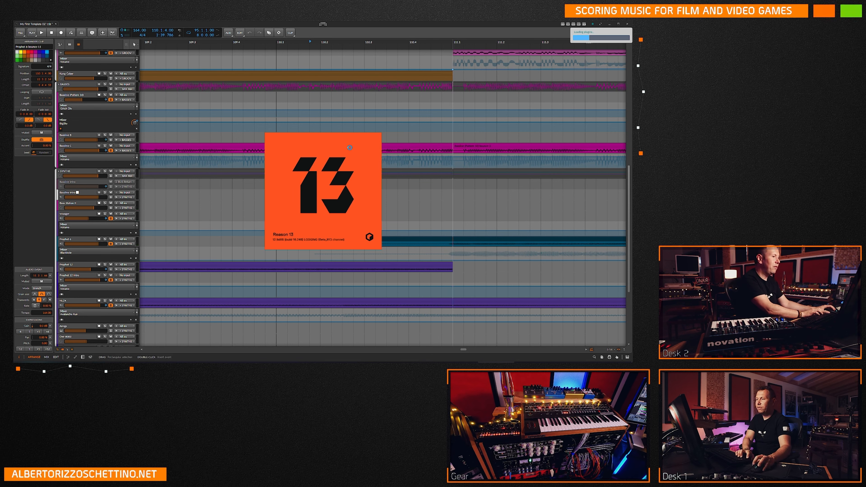
Close the 11b project without saving its changes and reopen the 11e PRINT mix01nomaster project.
click(249, 204)
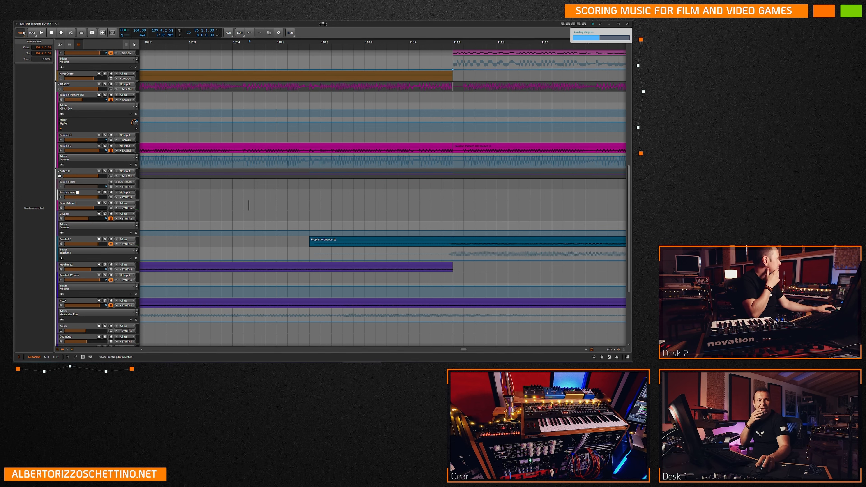
click(23, 35)
click(24, 86)
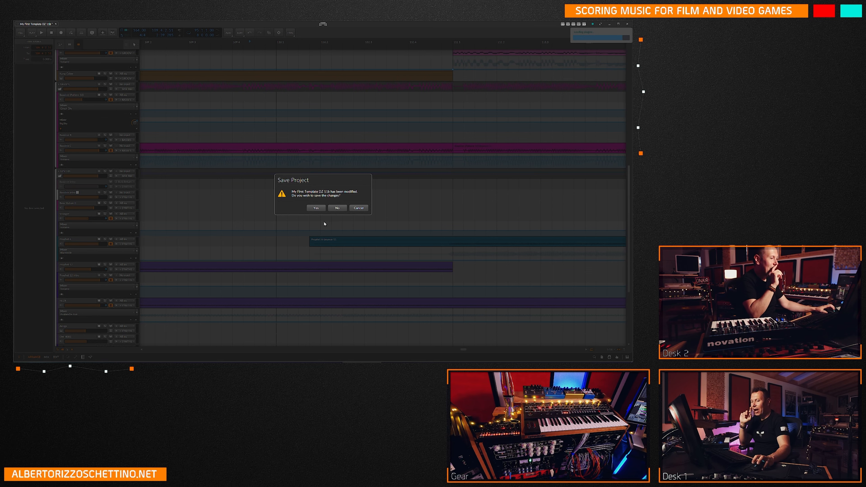
key(Escape)
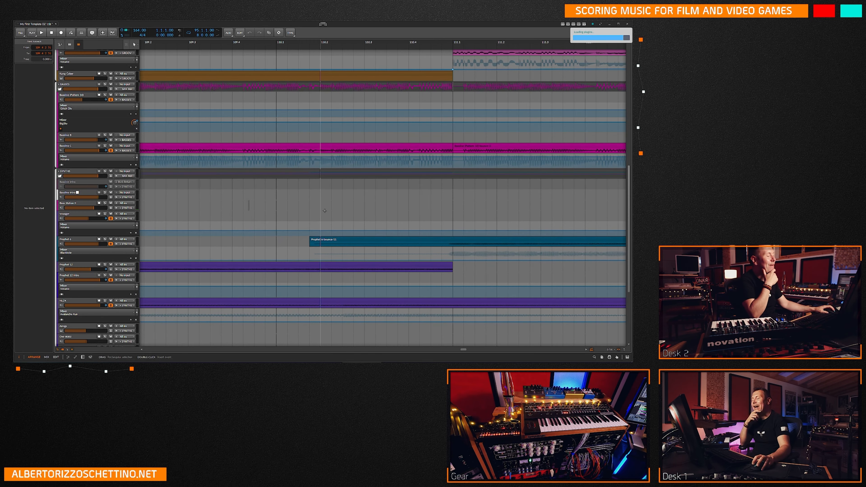
click(326, 210)
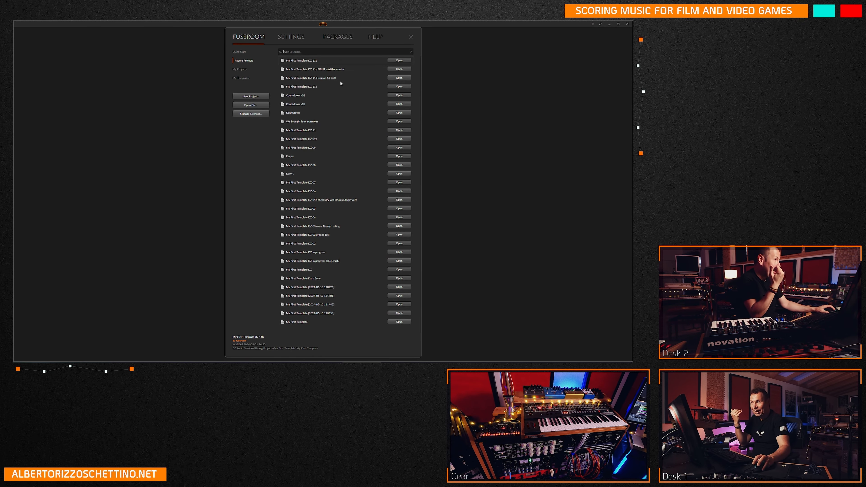
double_click(379, 71)
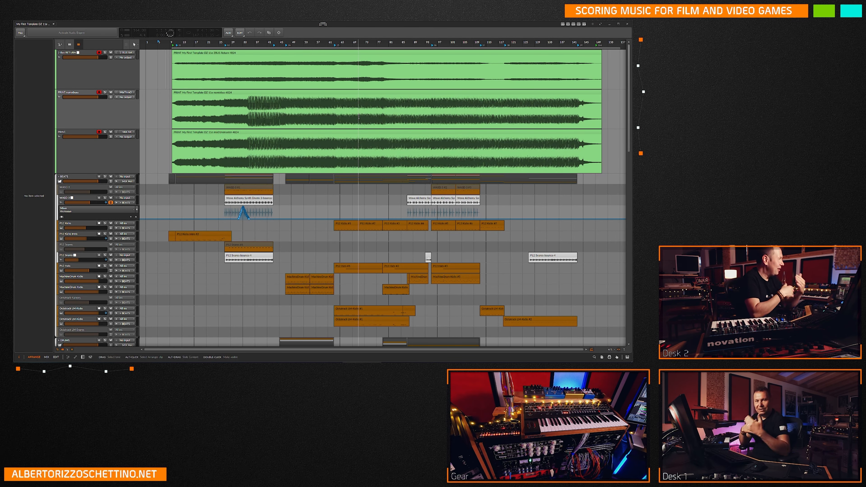
Set the play position to 110.1.4 in the arrangement, near the Prophet 6 track.
scroll(359, 118, down, 15)
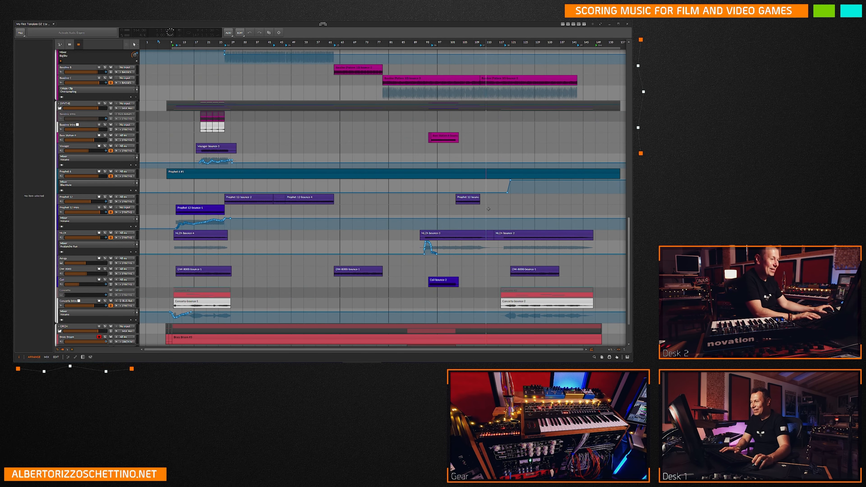
click(473, 146)
scroll(473, 146, up, 6)
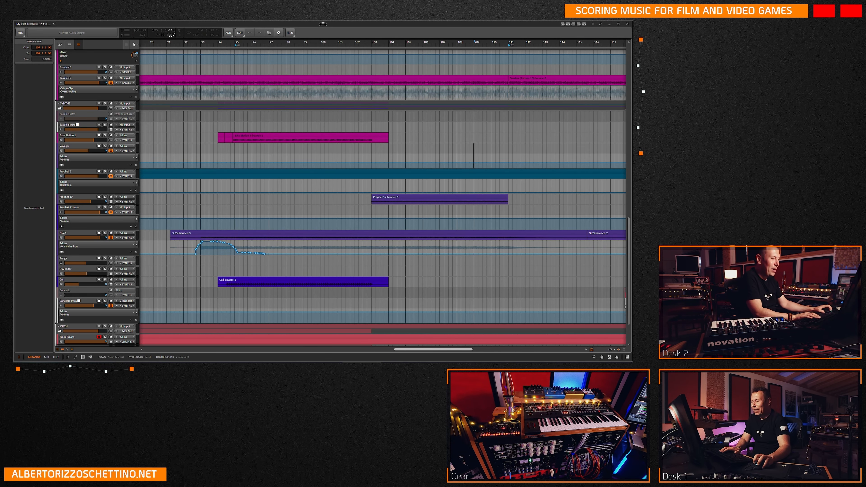
scroll(343, 159, right, 5)
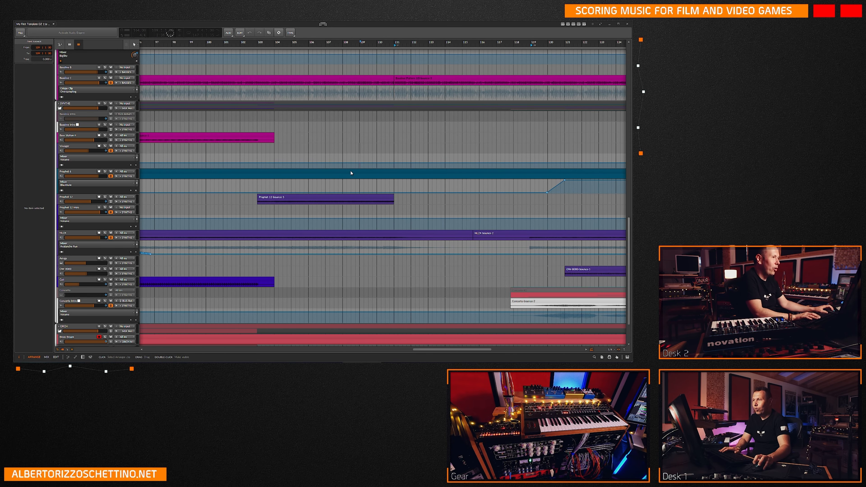
click(382, 154)
scroll(383, 155, up, 8)
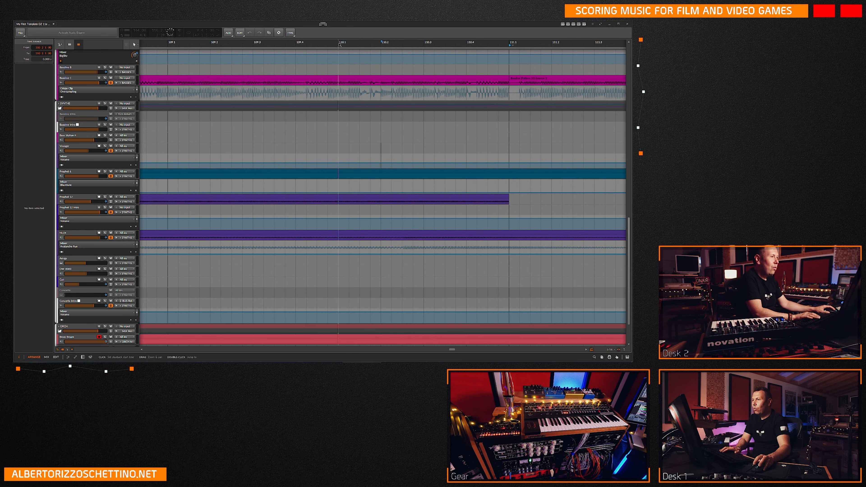
key(ctrl+plus)
click(367, 150)
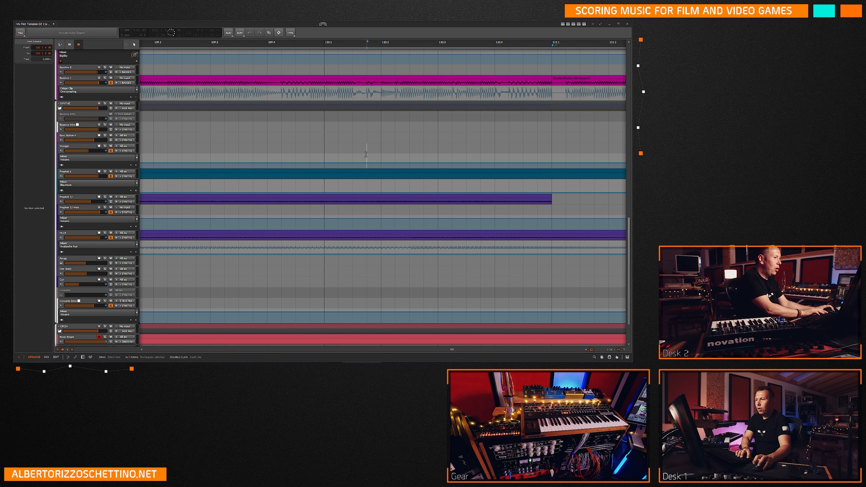
click(367, 172)
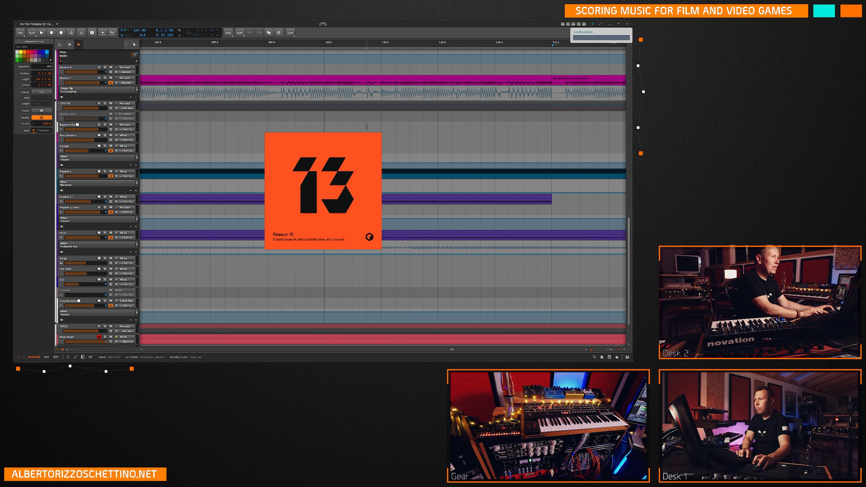
click(364, 138)
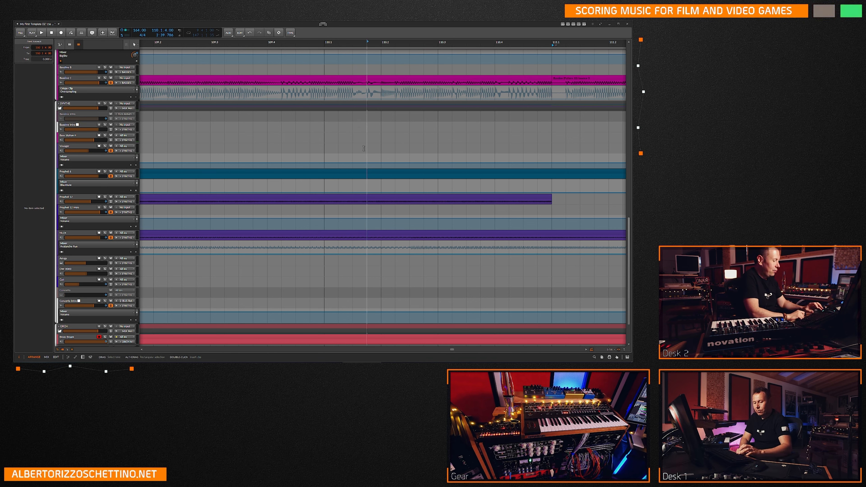
Paste the bounce clip at 110.1.4 and move it down onto the Prophet 6 track.
key(ctrl+v)
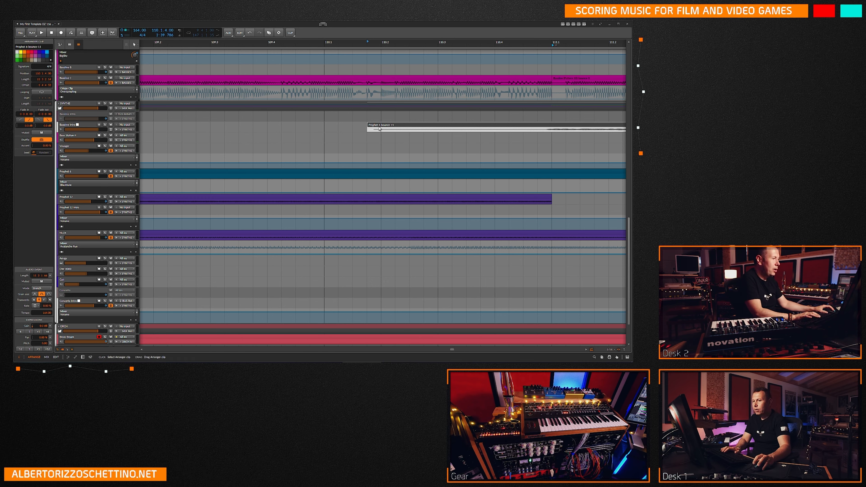
drag(380, 129, 379, 173)
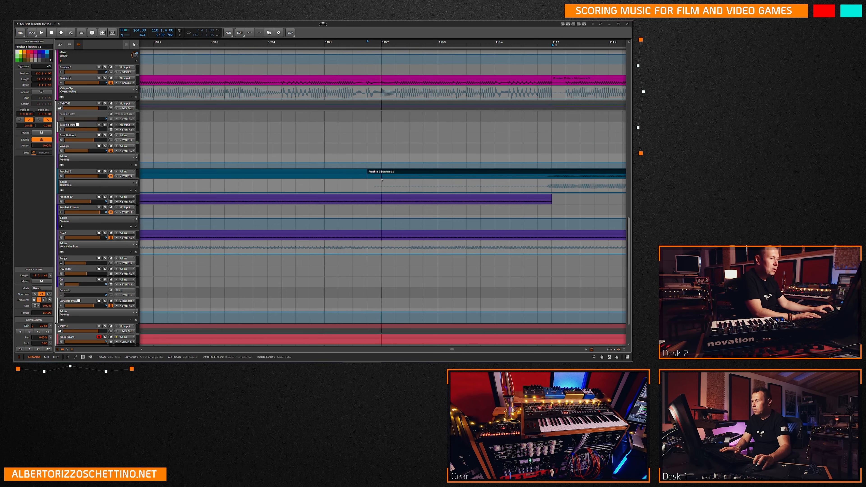
key(minus)
key(minus)
key(minus)
key(minus)
key(minus)
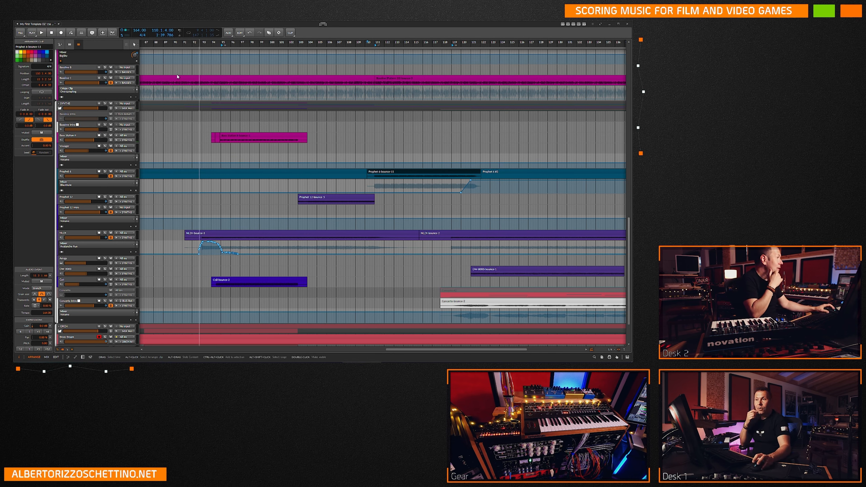
Look over the arrangement from the Prophet 6 track up to the green print tracks.
click(20, 33)
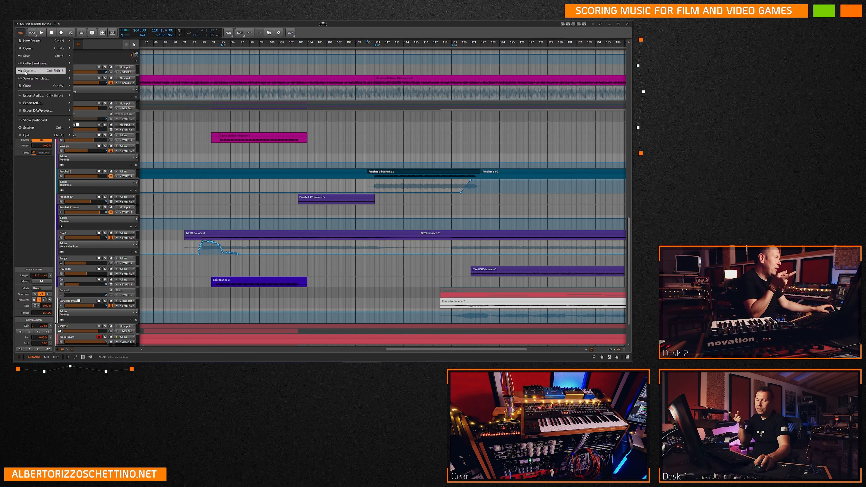
click(165, 141)
scroll(168, 144, up, 7)
scroll(171, 144, down, 8)
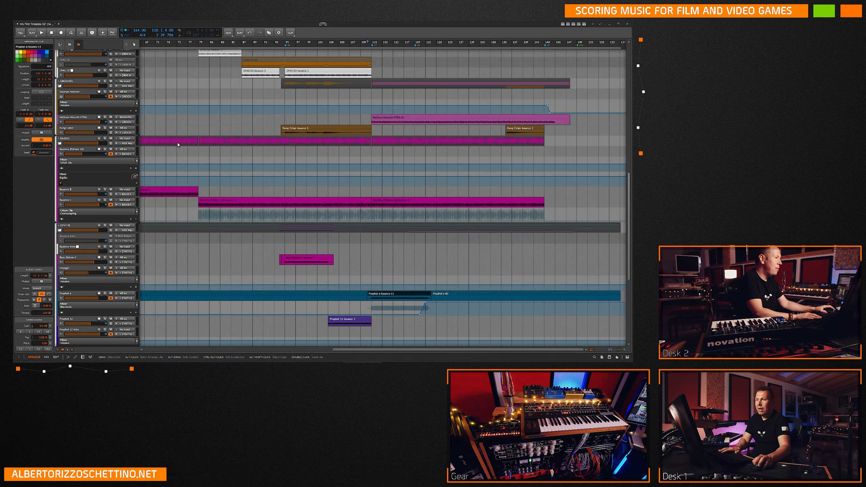
scroll(169, 150, up, 4)
scroll(167, 154, down, 2)
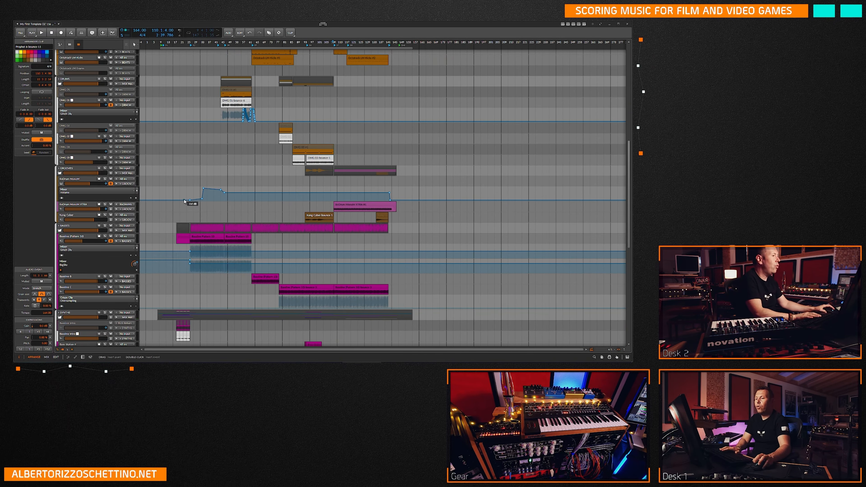
scroll(213, 201, up, 8)
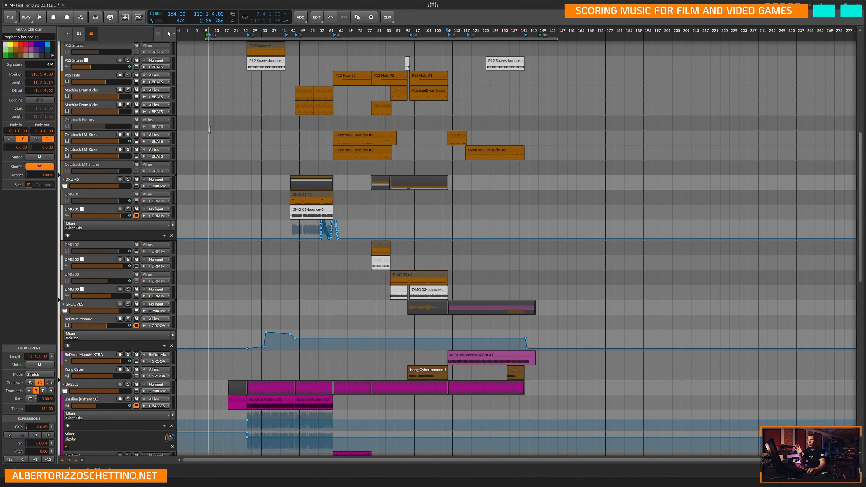
scroll(196, 167, up, 4)
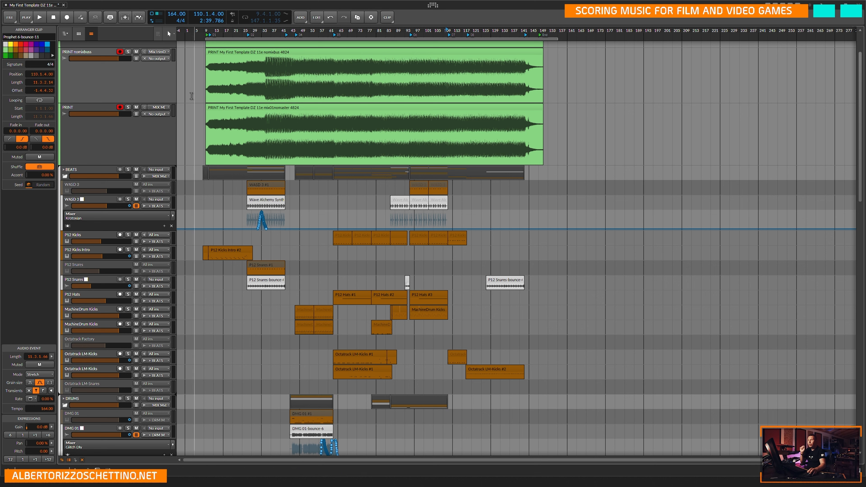
Save the project under the new name My First Template DZ 11f PRINT mix02nomaster.
click(14, 21)
click(29, 74)
click(91, 209)
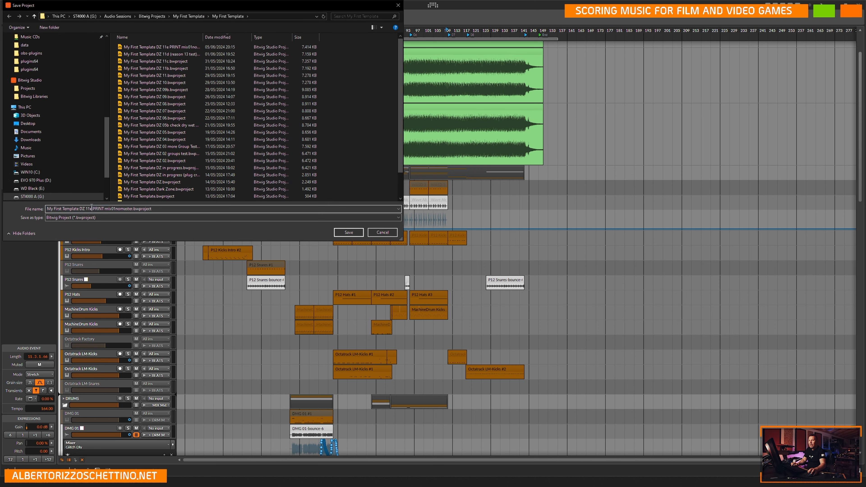
key(Delete)
text(f)
key(Delete)
text(2)
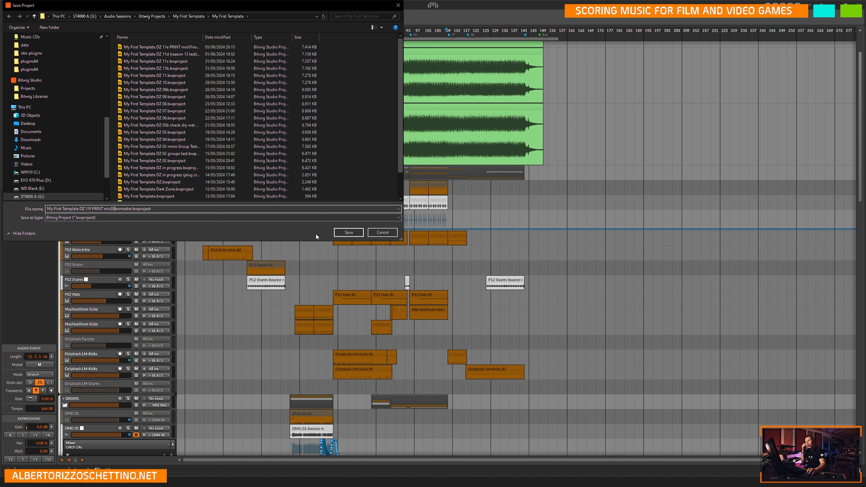
click(345, 233)
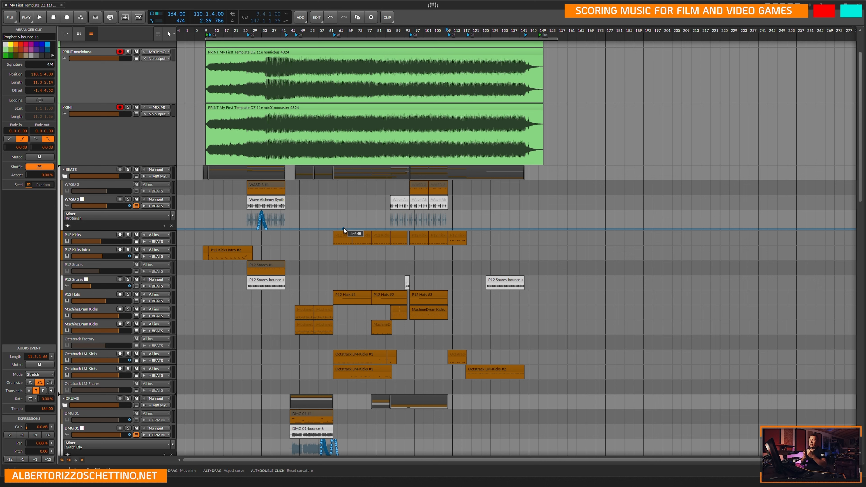
Solo the Prophet 12 track and play it from the start of its last bounce clip.
scroll(343, 231, down, 5)
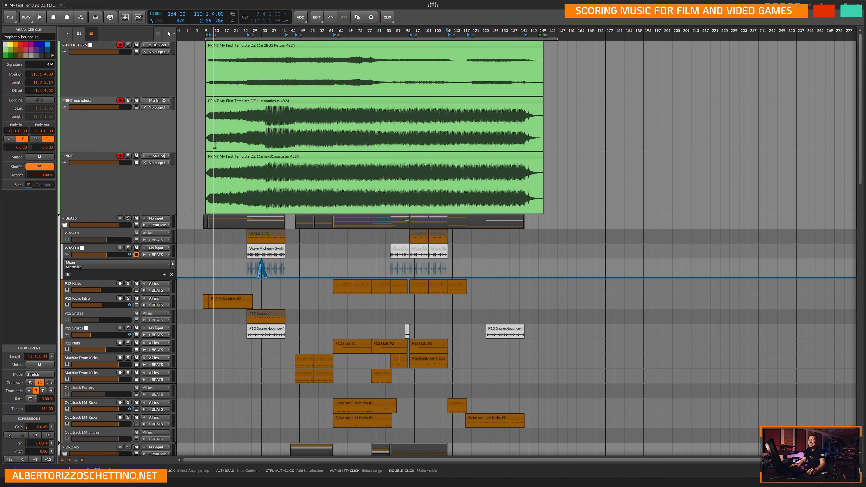
scroll(359, 236, down, 8)
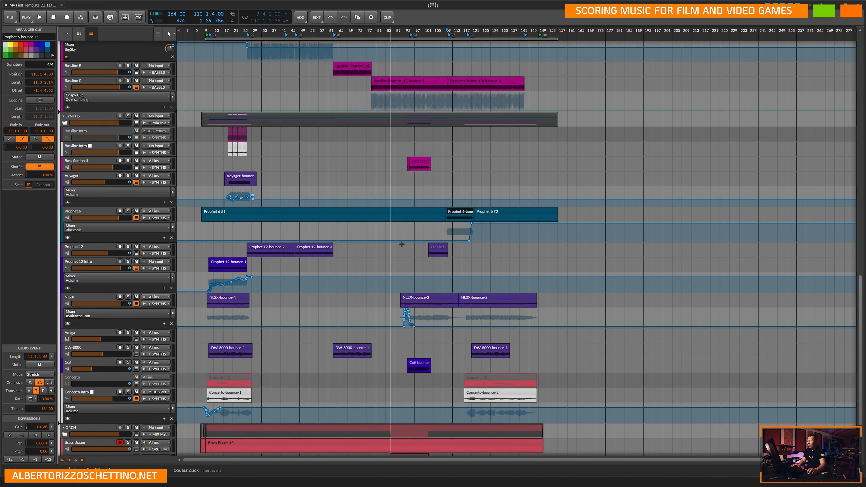
click(427, 252)
scroll(426, 255, up, 6)
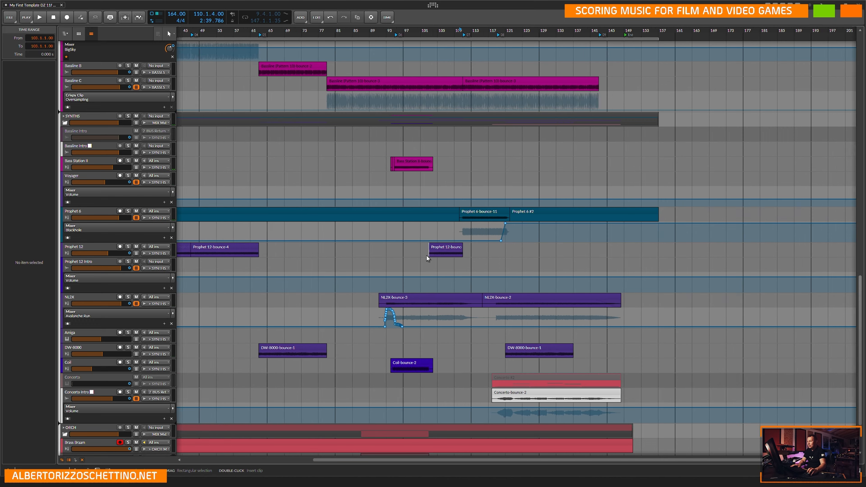
scroll(414, 249, down, 8)
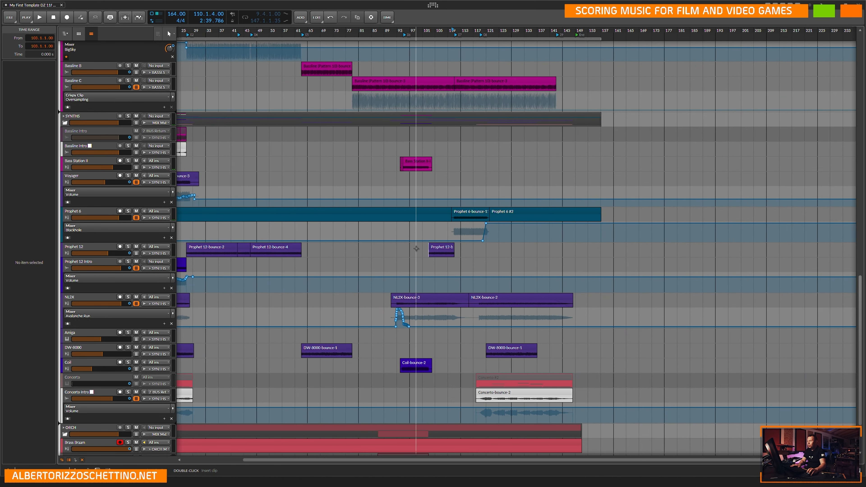
click(403, 249)
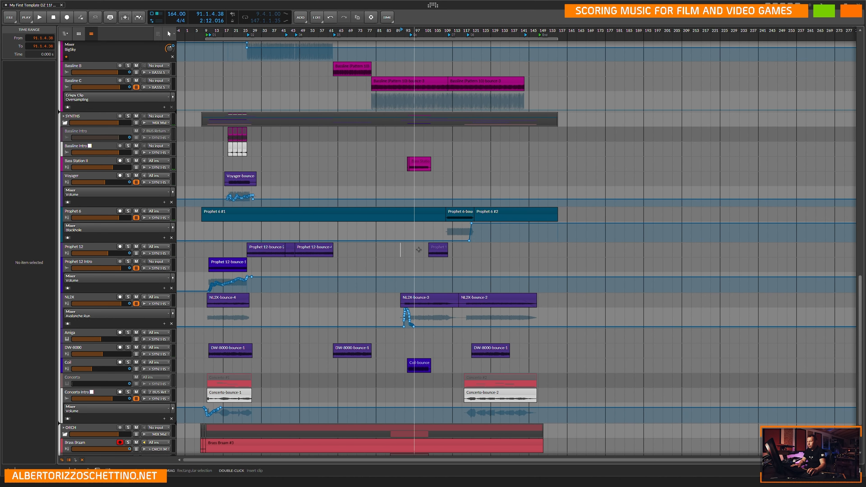
scroll(403, 249, up, 10)
click(559, 249)
click(127, 246)
key(space)
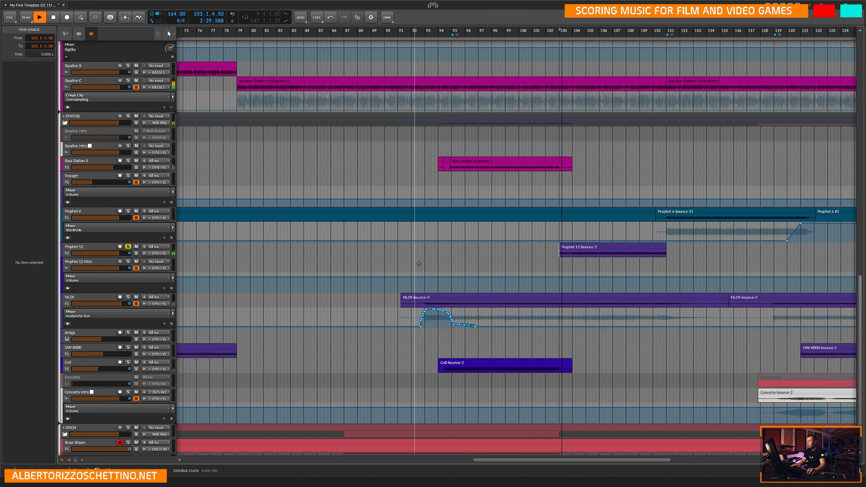
Solo the Prophet 6 track in place of Prophet 12 and play it from 111.1.1.
scroll(523, 259, down, 2)
key(minus)
click(619, 233)
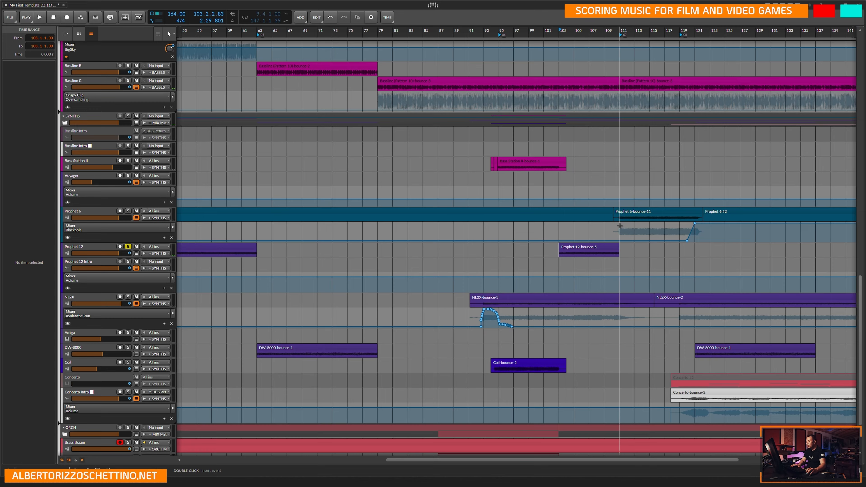
key(plus)
key(plus)
key(plus)
key(plus)
key(plus)
key(plus)
click(128, 211)
click(128, 247)
key(space)
key(space)
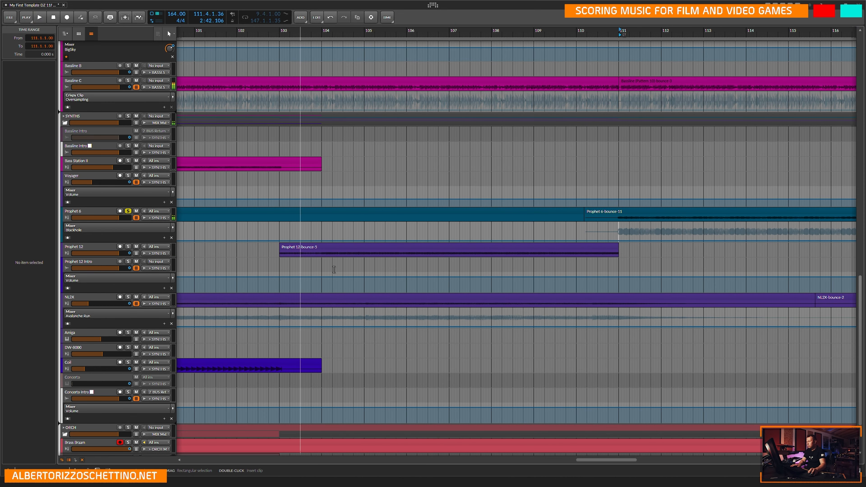
Set the play position to 110.1.3 and take the Prophet 6 track out of solo.
click(603, 394)
click(582, 179)
click(129, 212)
key(ctrl+minus)
key(ctrl+minus)
key(ctrl+minus)
key(ctrl+minus)
key(ctrl+minus)
key(ctrl+minus)
key(ctrl+minus)
key(ctrl+minus)
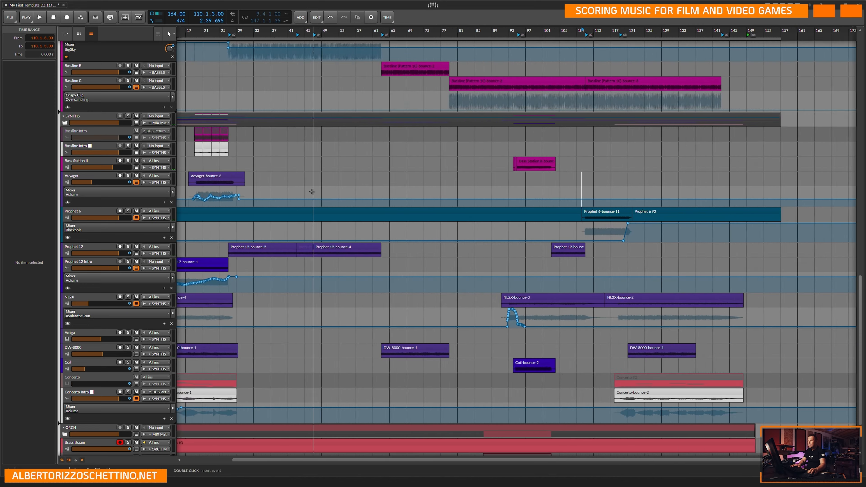
scroll(239, 177, up, 15)
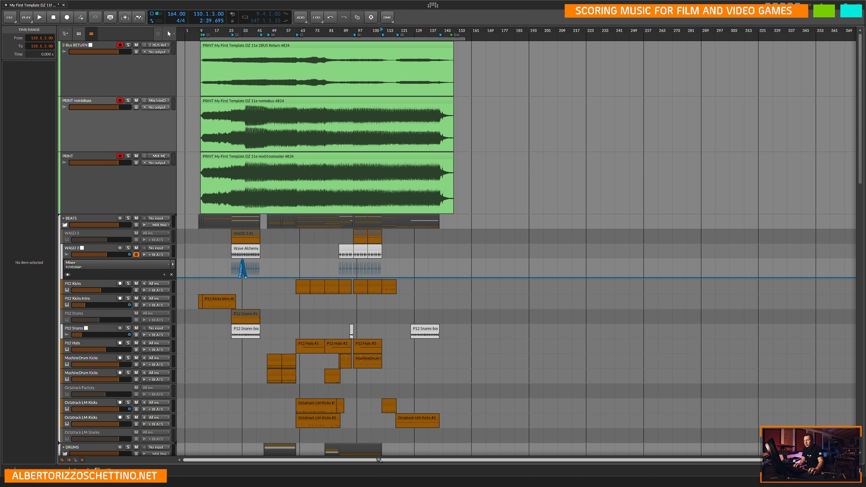
click(101, 157)
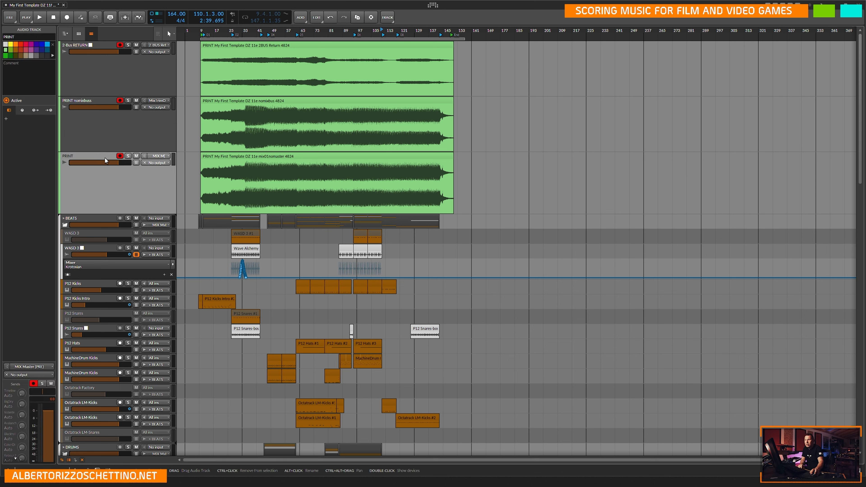
right_click(143, 175)
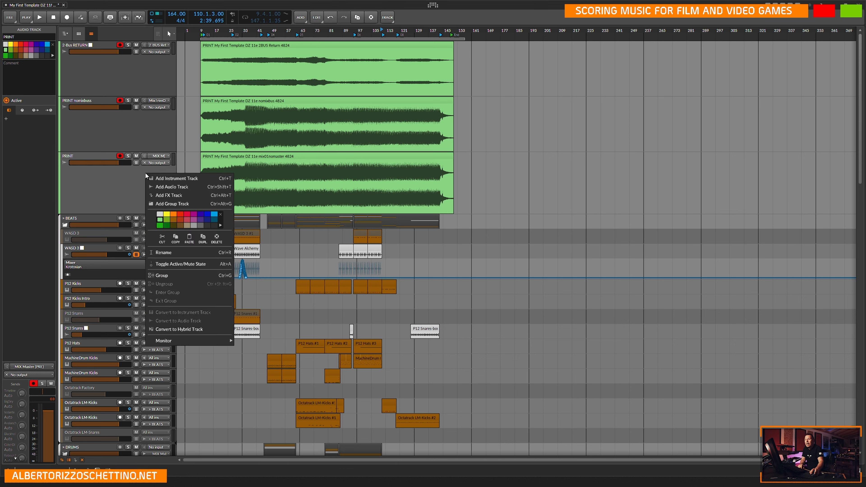
click(127, 189)
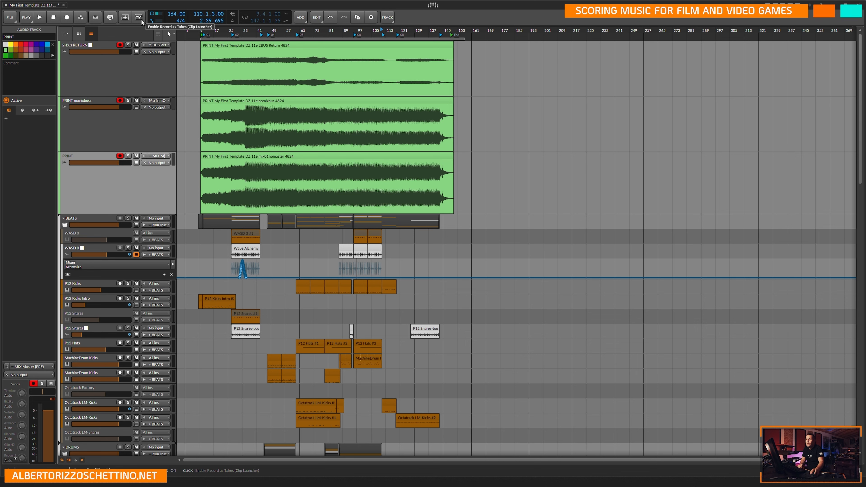
right_click(103, 158)
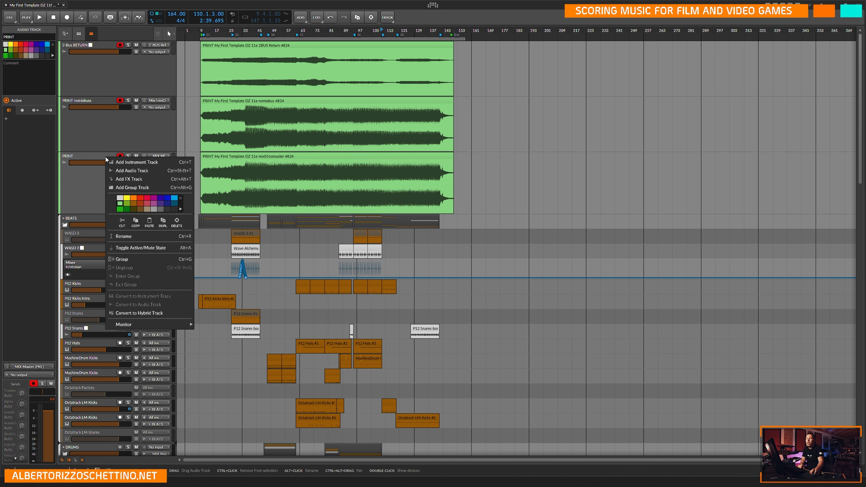
click(91, 191)
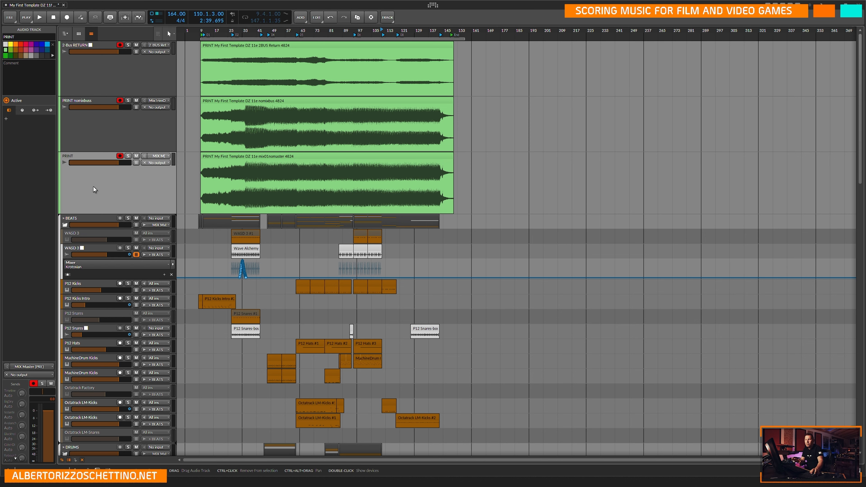
Duplicate the PRINT track together with its recorded clip.
click(116, 125)
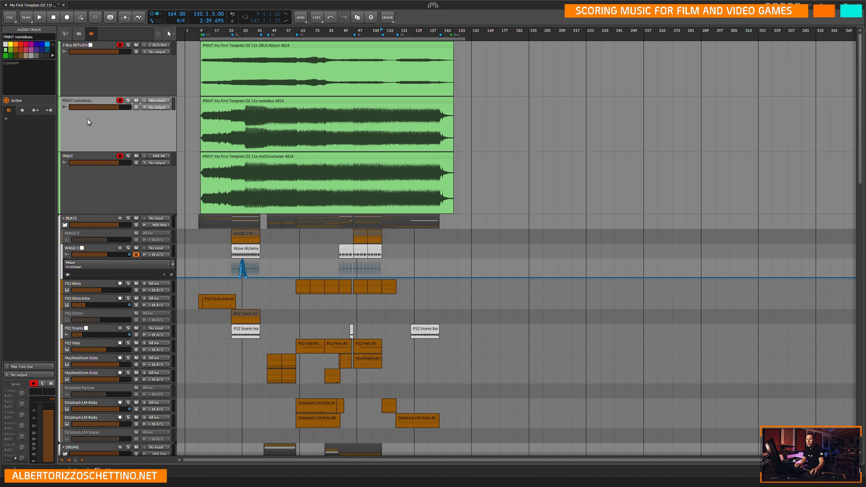
click(93, 161)
drag(101, 155, 103, 156)
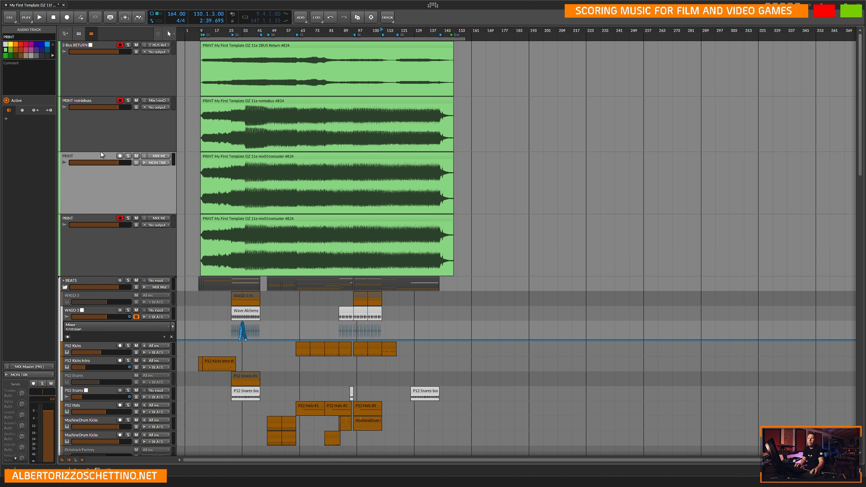
Reduce the four green print tracks to the minimum row height.
drag(123, 97, 126, 57)
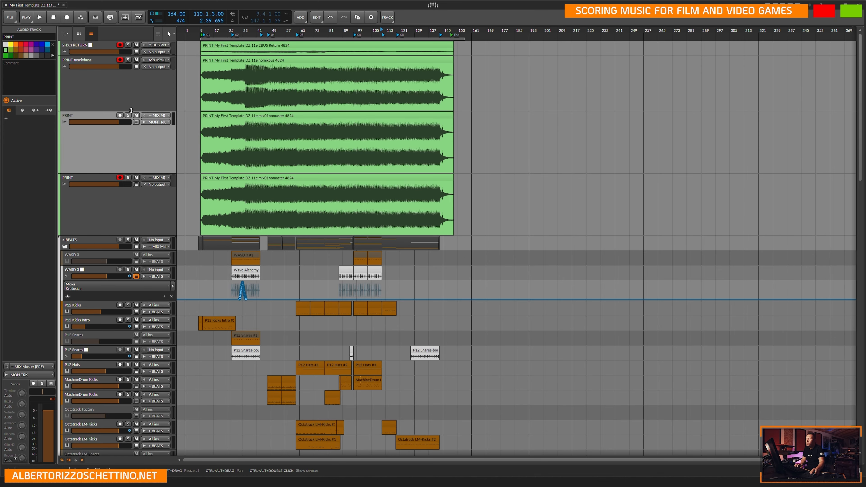
drag(133, 118, 136, 71)
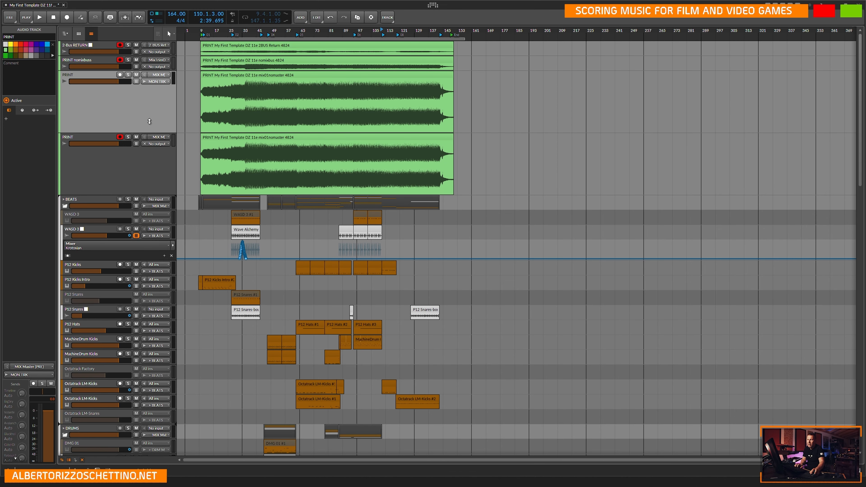
drag(150, 133, 151, 85)
drag(151, 147, 156, 99)
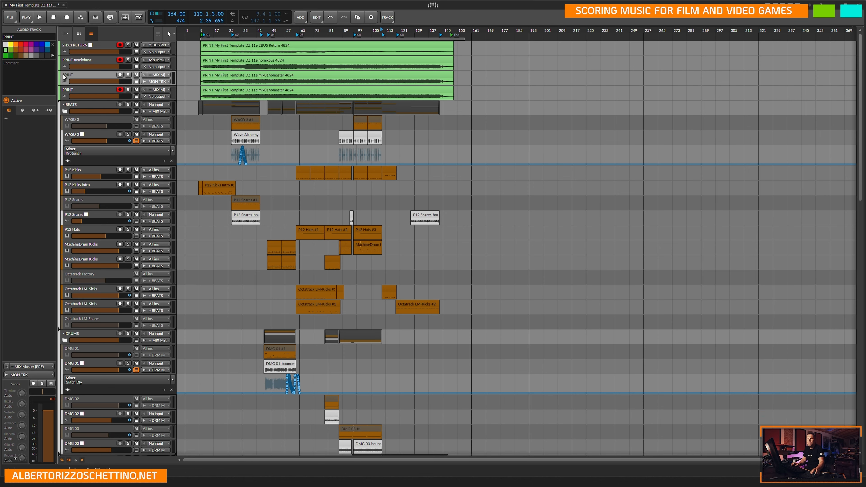
Rename the upper PRINT track as PRINT 11e mix01nomaster.
key(ctrl+r)
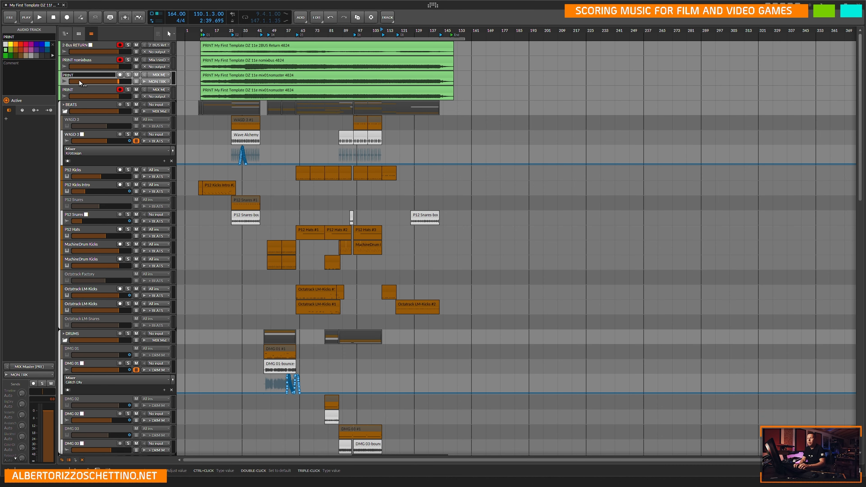
text(11e mix01nomaster)
key(Return)
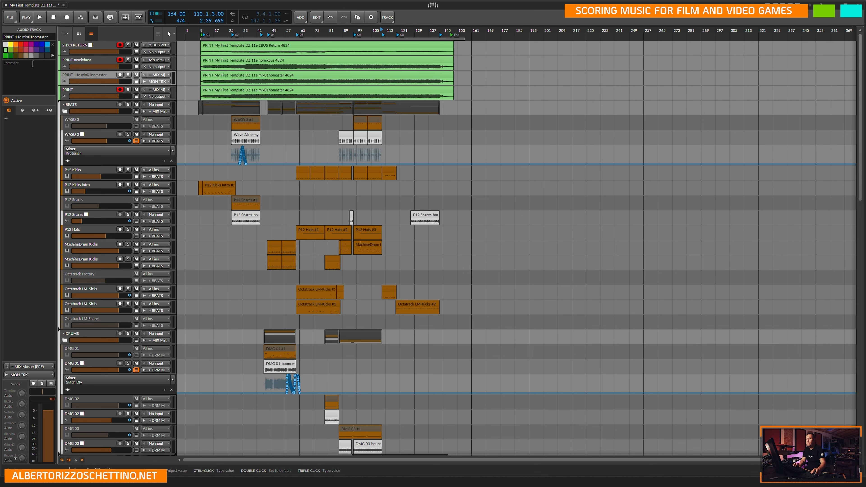
Insert 11e after PRINT in the name of the PRINT nomixbuss track.
click(78, 61)
click(219, 60)
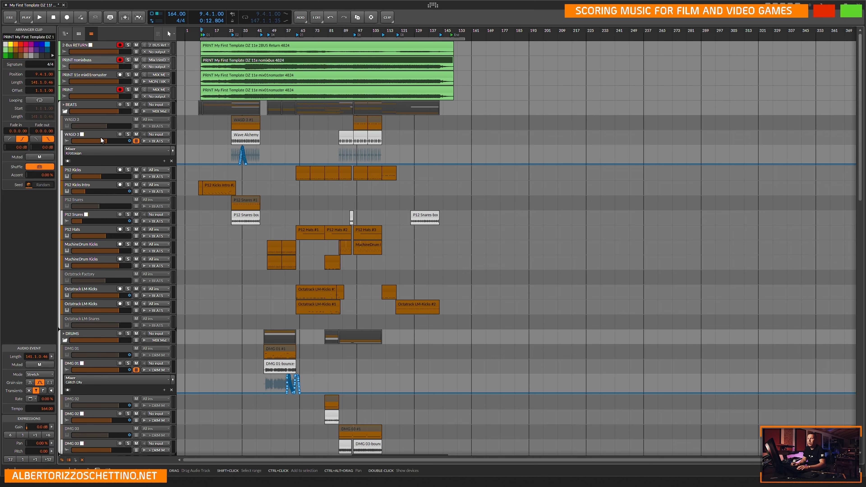
click(94, 60)
double_click(94, 60)
key(ctrl+Right)
text(11e)
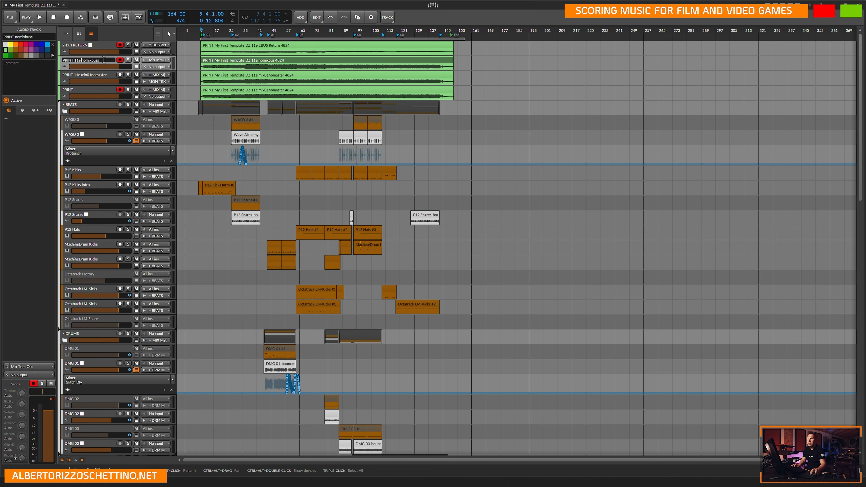
Rename the 2-Bus RETURN track as PRINT 11e 2-Bus RETURN.
click(70, 45)
alt+click(72, 46)
key(Home)
text(PRINT)
key(Return)
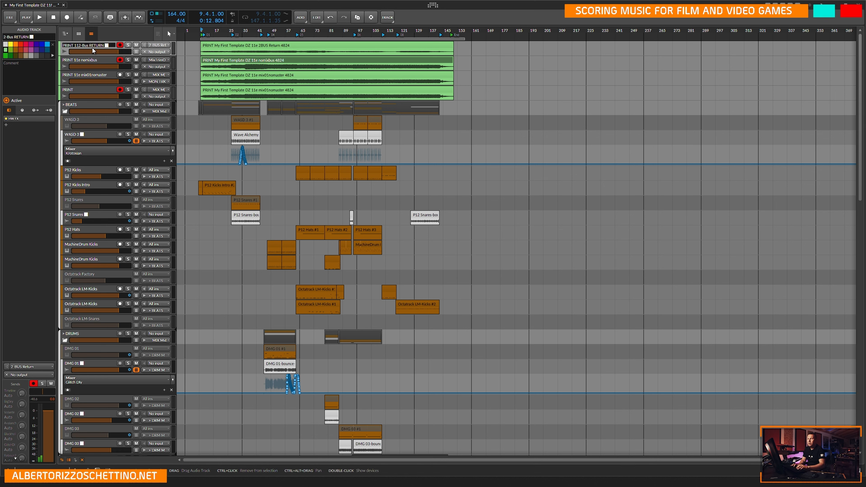
alt+click(107, 47)
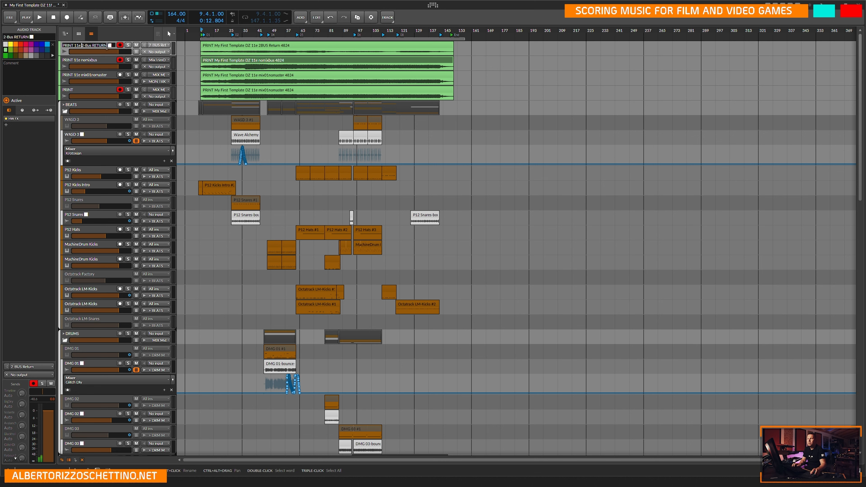
text(11e)
key(Return)
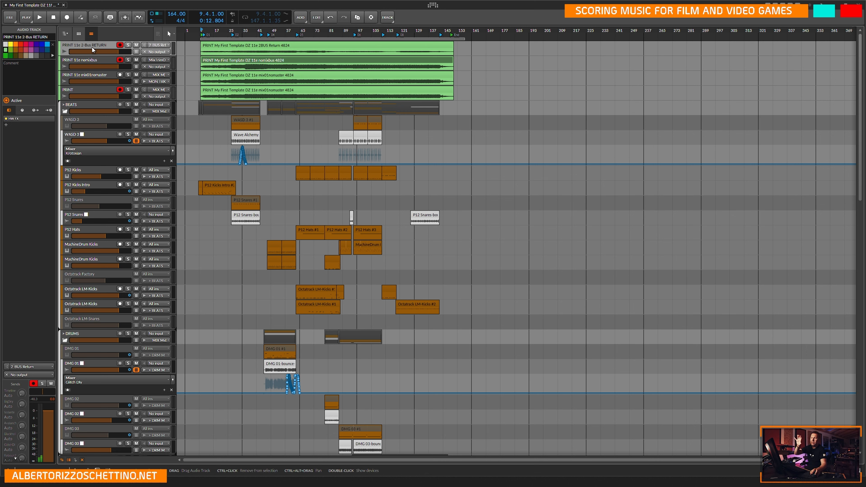
Deactivate the three PRINT 11e tracks and route the mix01nomaster track to No output.
shift+click(89, 74)
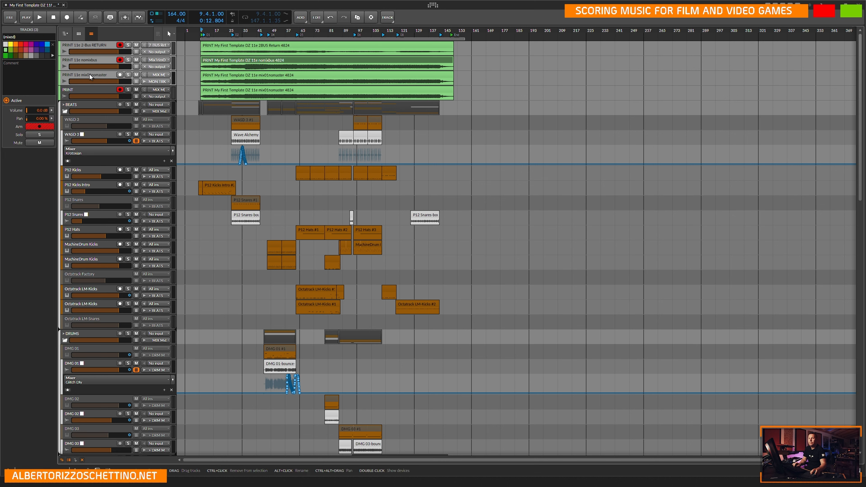
click(6, 100)
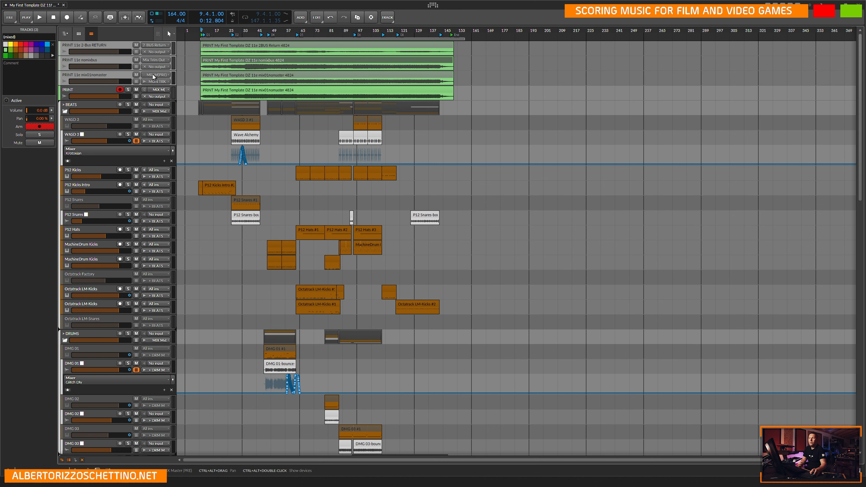
click(108, 73)
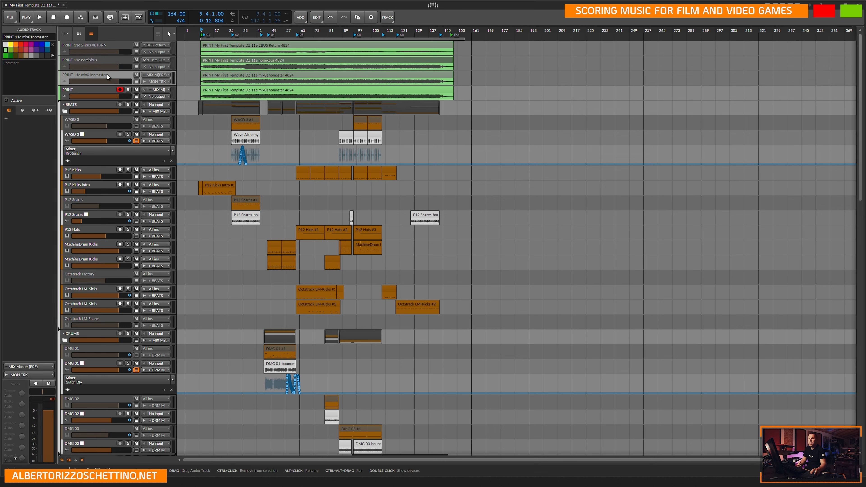
click(156, 81)
click(161, 6)
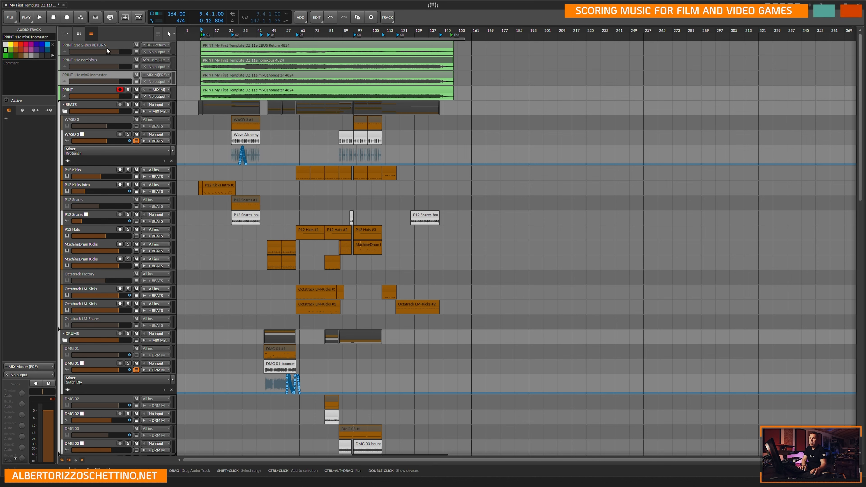
Save the project and select the remaining active PRINT track.
key(ctrl+s)
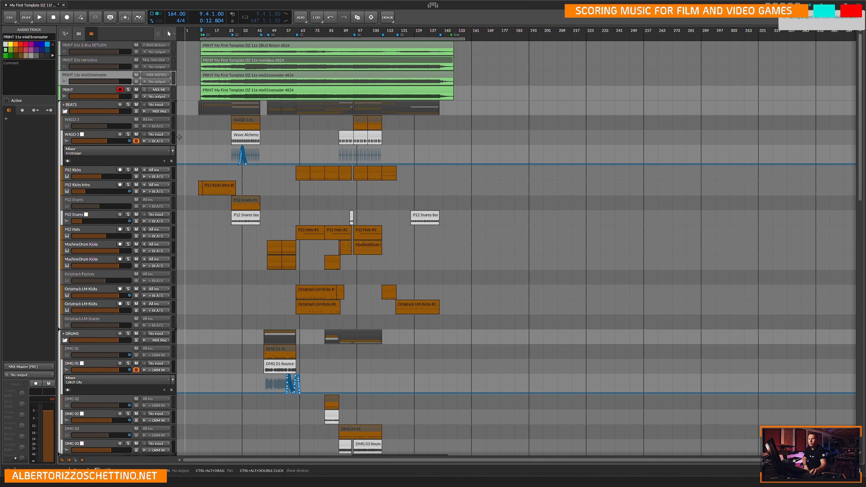
click(79, 88)
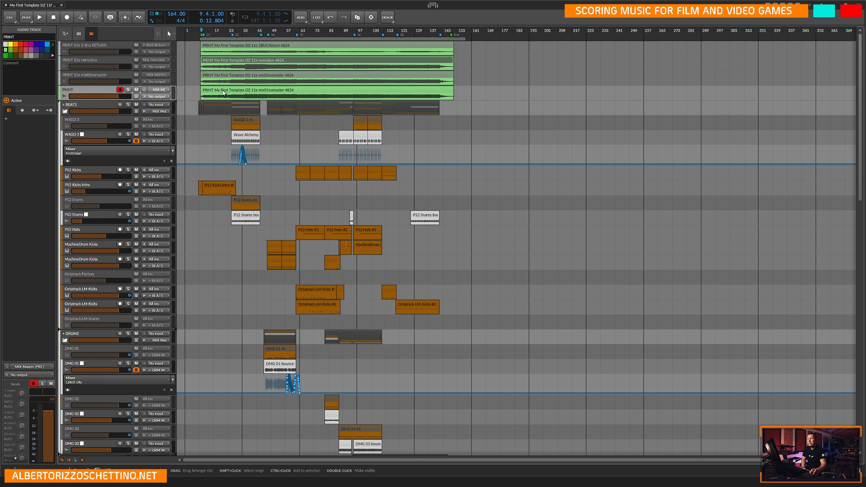
scroll(223, 91, down, 15)
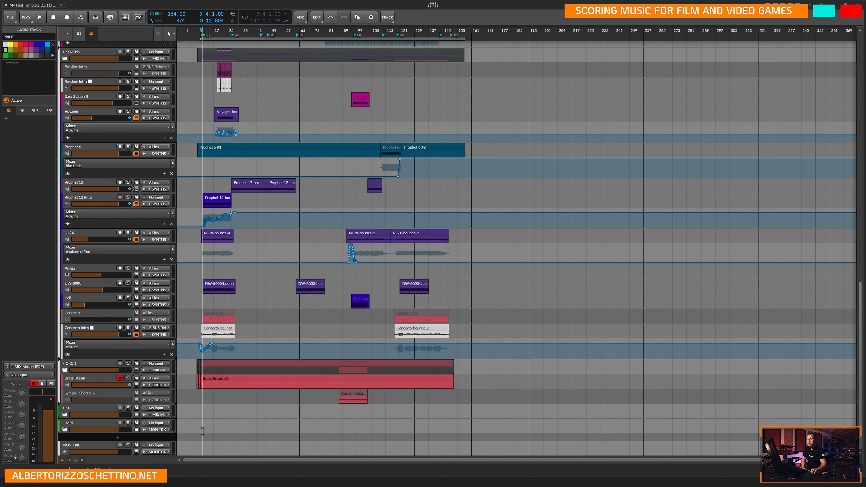
scroll(213, 187, up, 5)
scroll(213, 186, up, 10)
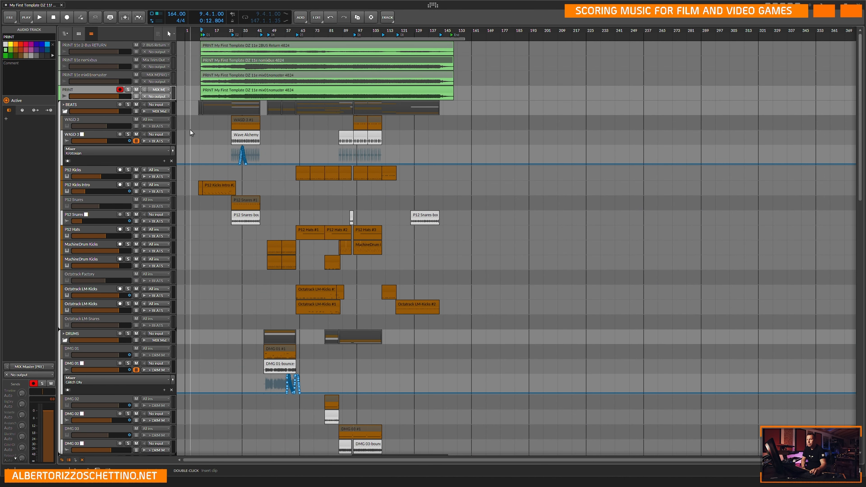
Review the MIX Master input options for the PRINT track and route the track's output to MON TRK.
click(163, 90)
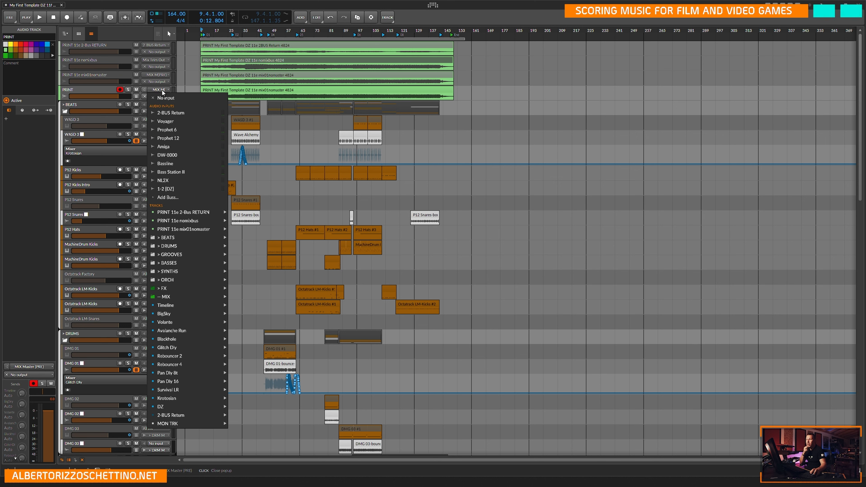
mouse_move(180, 298)
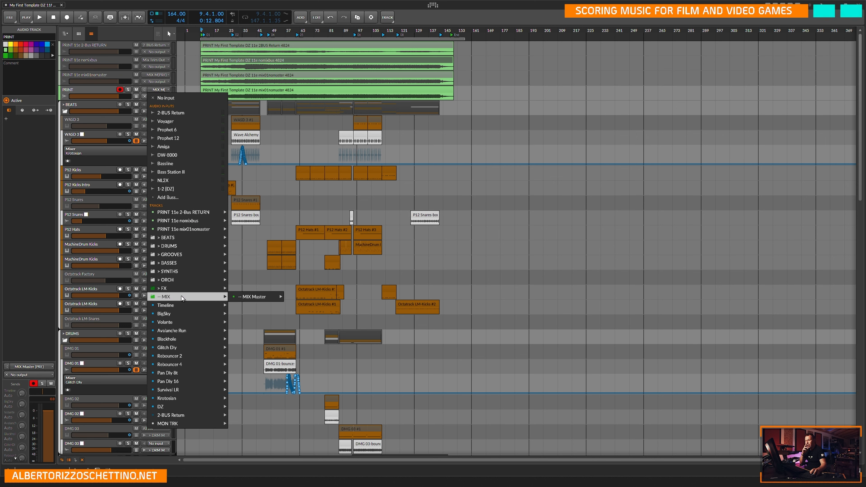
mouse_move(252, 297)
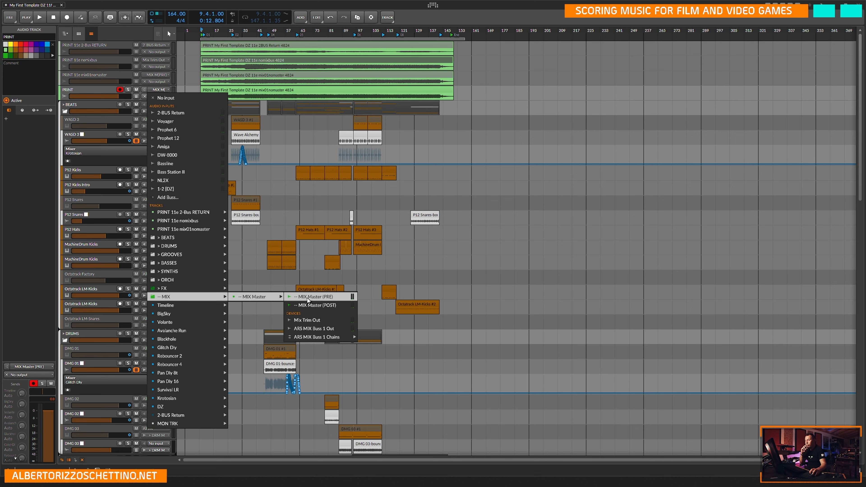
click(497, 22)
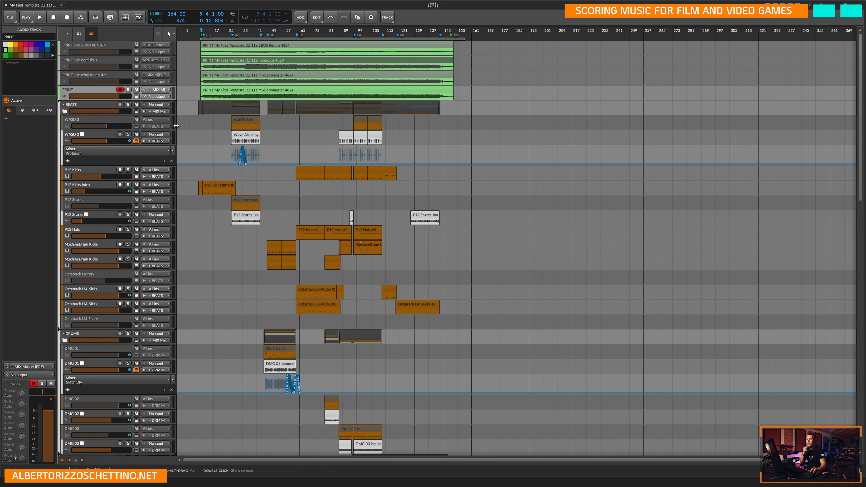
click(157, 97)
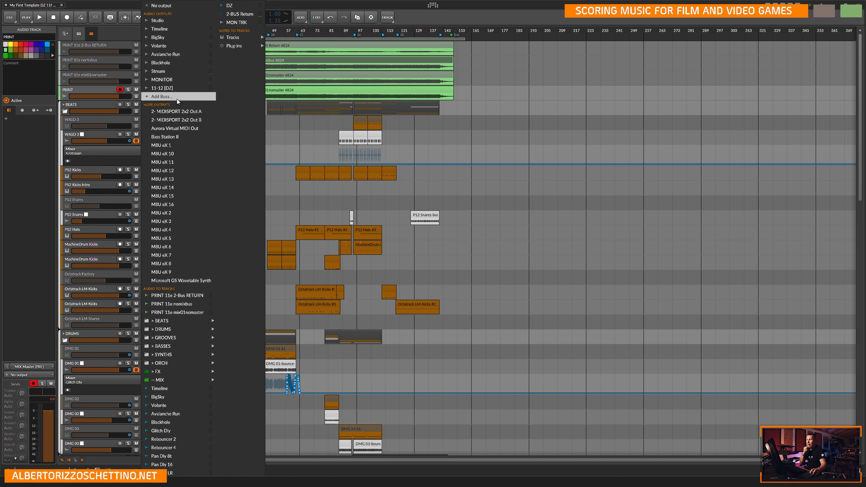
click(235, 23)
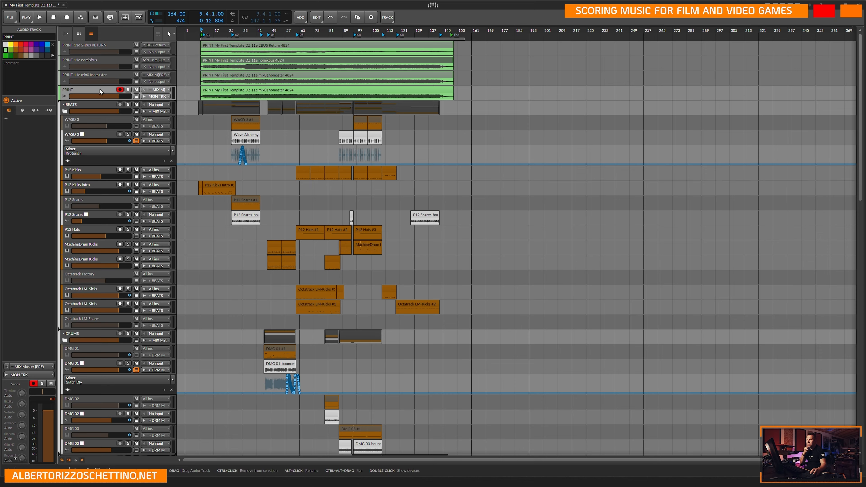
Examine the output routing of the MON TRK track and the MIX group, comparing it with the PRINT track's routing.
scroll(118, 174, down, 10)
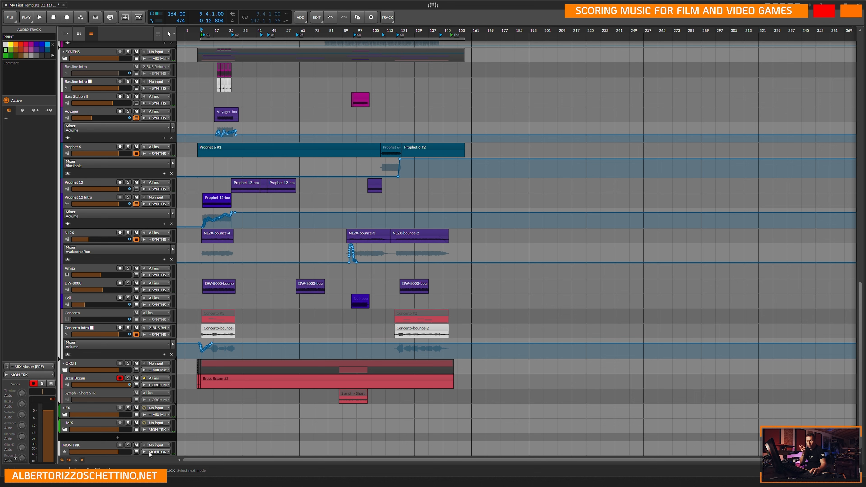
click(161, 452)
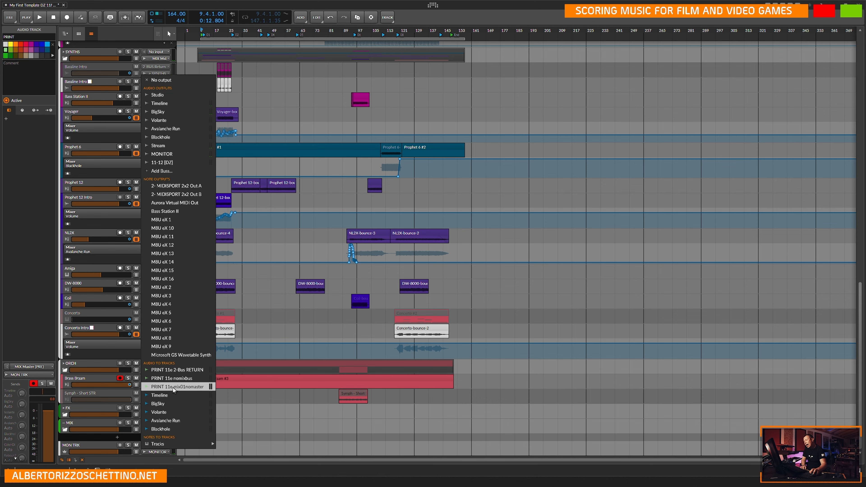
click(261, 409)
scroll(206, 382, up, 12)
scroll(181, 394, up, 4)
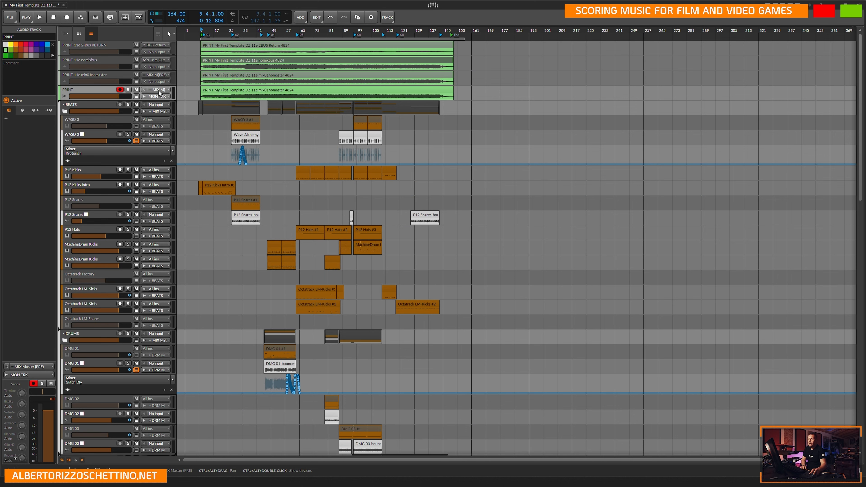
scroll(164, 414, down, 15)
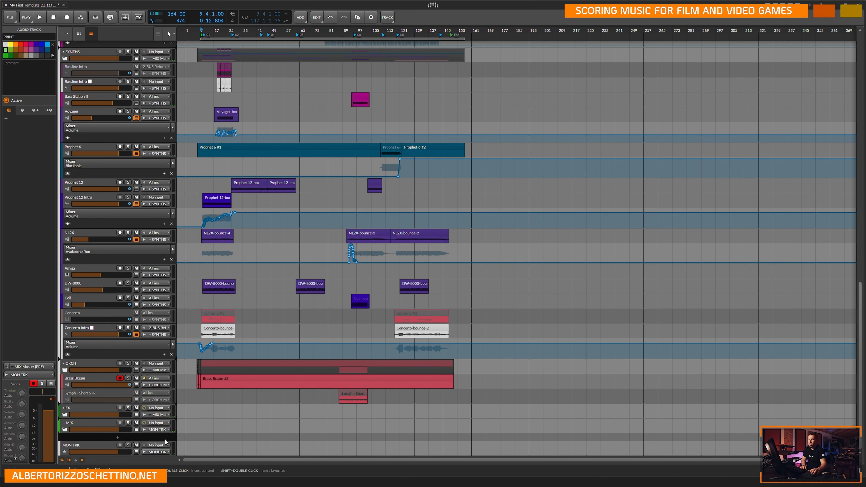
click(158, 430)
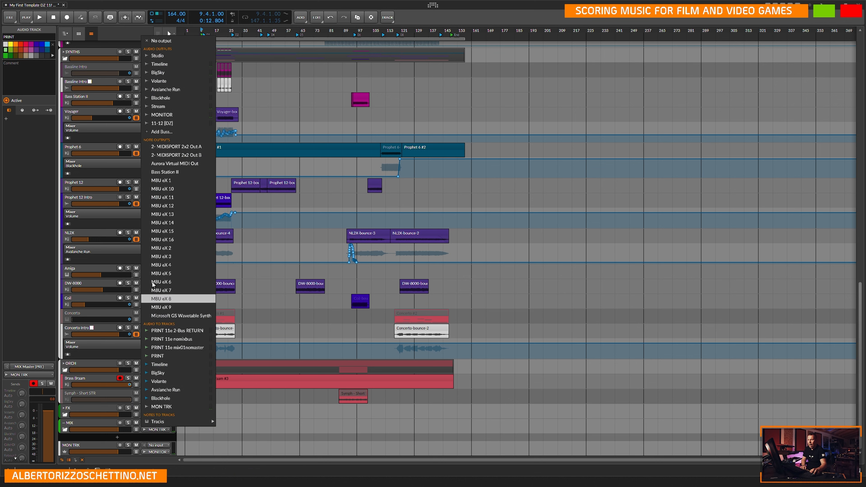
key(Escape)
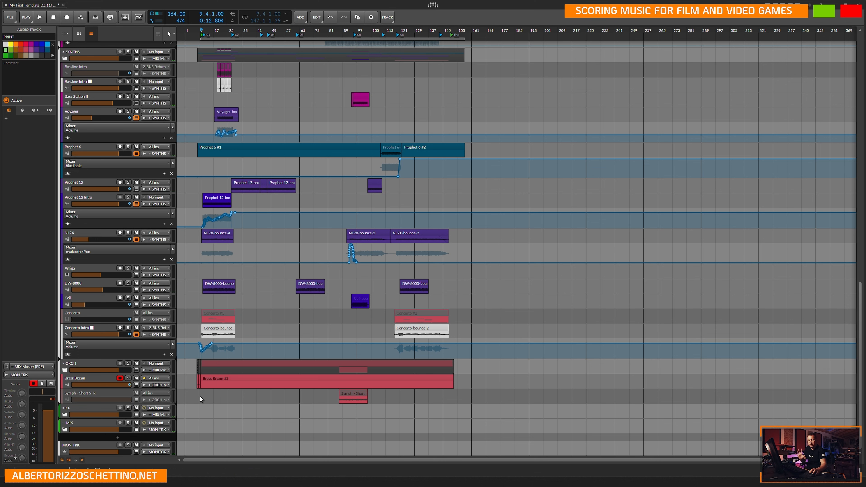
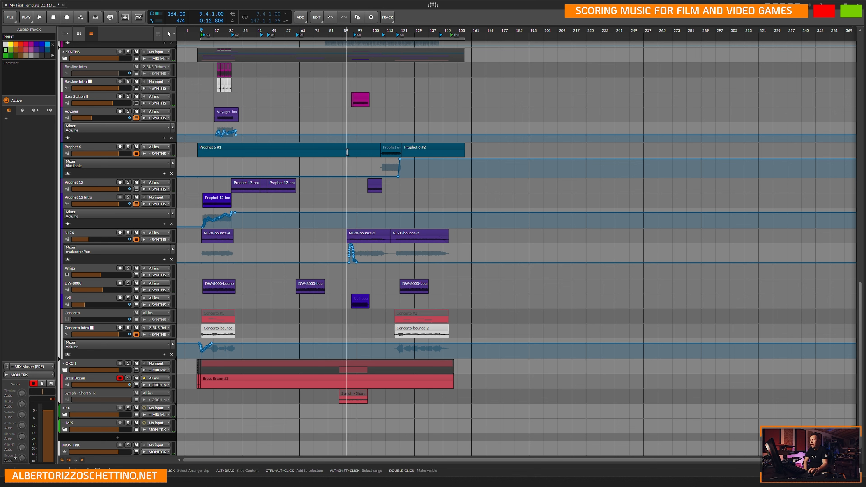
Set the MIX group's output to the PRINT track among the Notes to Tracks destinations.
click(158, 429)
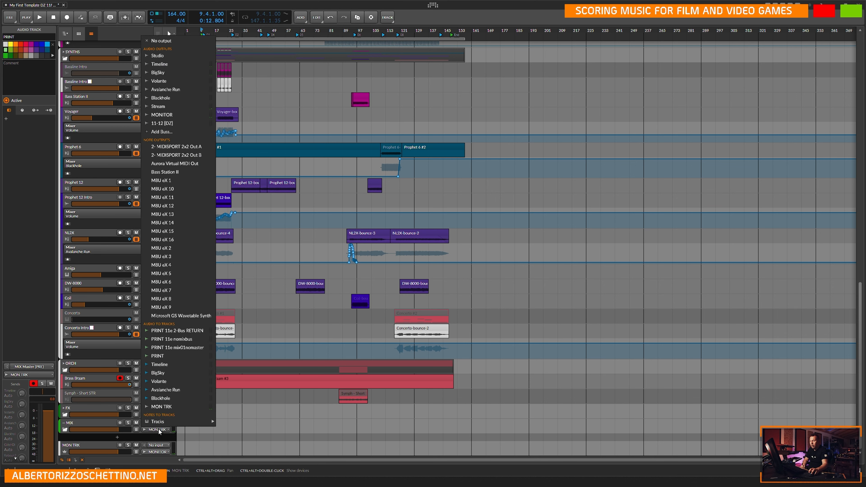
mouse_move(167, 421)
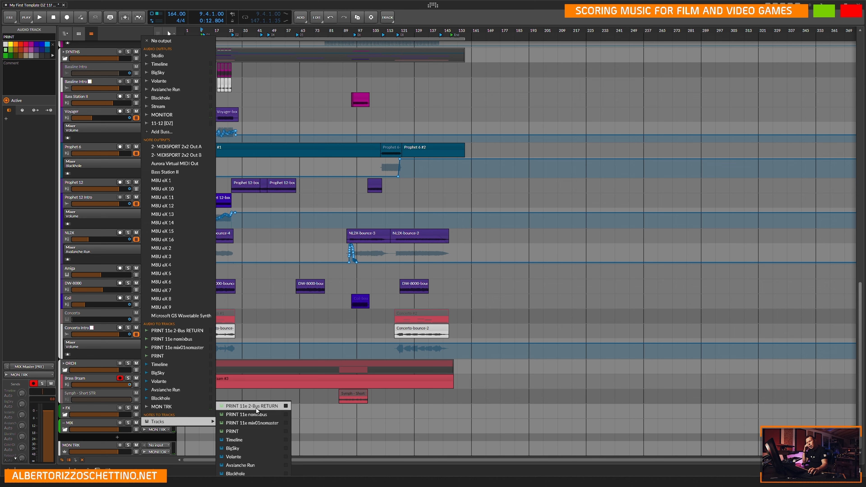
click(255, 431)
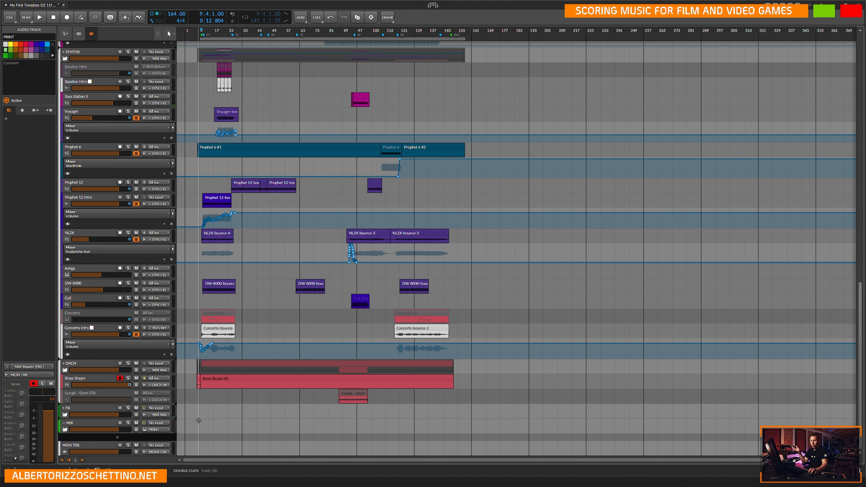
Audition the song from about bar 73 with the PRINT track soloed, and clear its solo.
scroll(197, 342, up, 10)
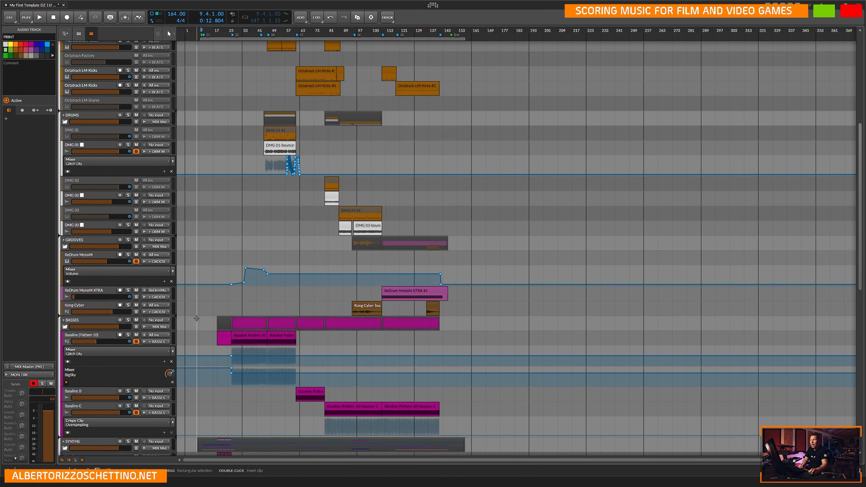
scroll(197, 319, up, 6)
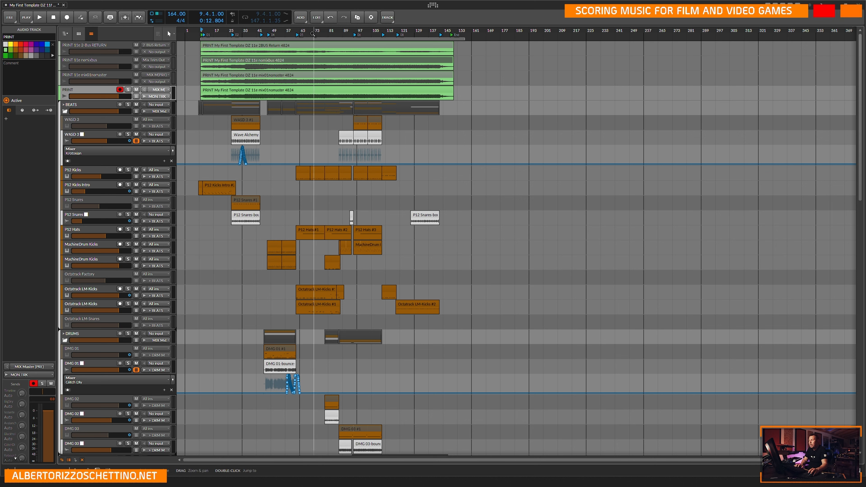
click(314, 89)
click(314, 46)
click(129, 90)
key(space)
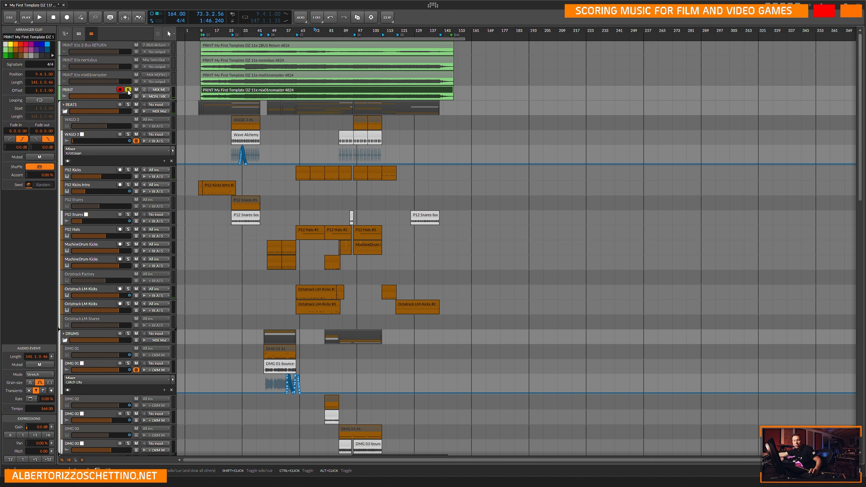
key(space)
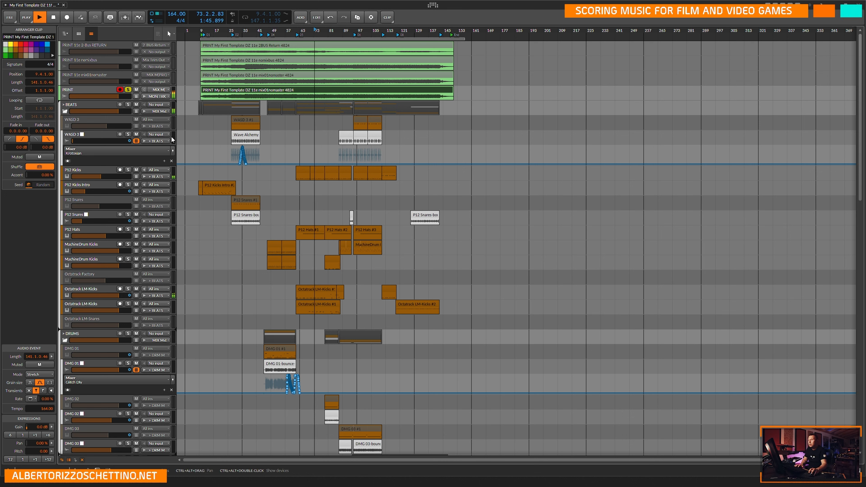
key(space)
click(128, 90)
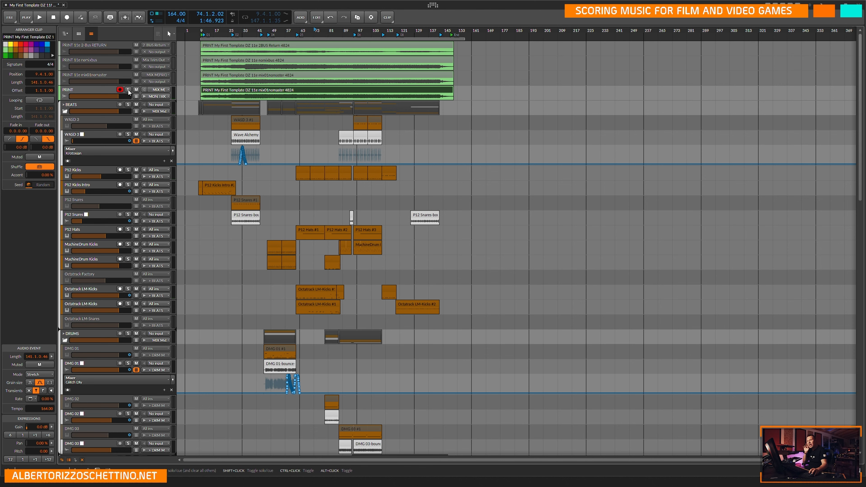
Mute the PRINT track and audition the song, checking the MIX group's and PRINT track's routing.
scroll(208, 290, down, 10)
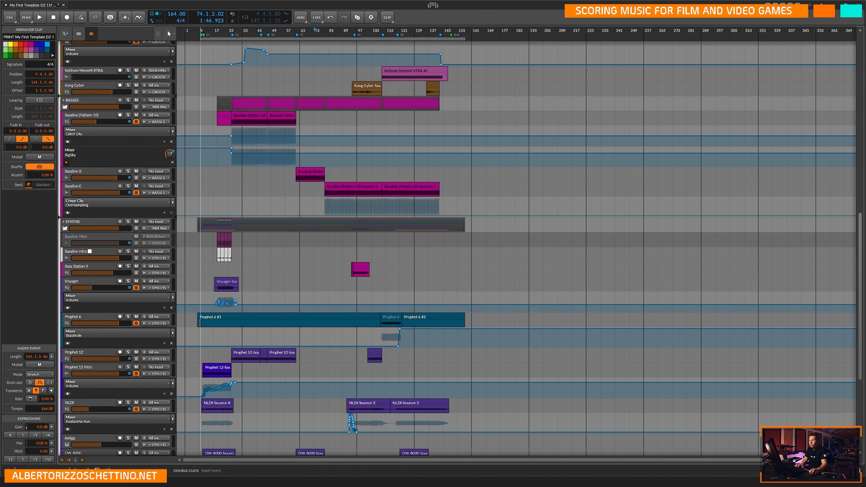
scroll(191, 204, up, 8)
scroll(188, 193, up, 4)
click(136, 91)
key(space)
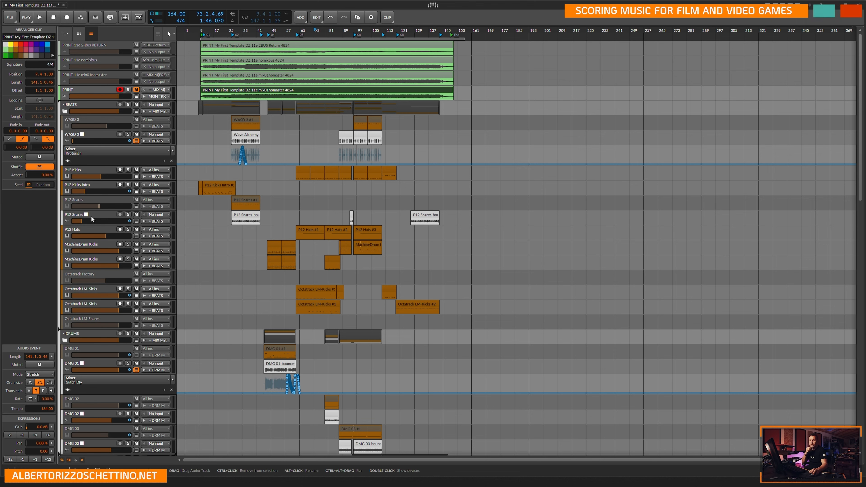
scroll(96, 274, down, 10)
scroll(96, 274, down, 9)
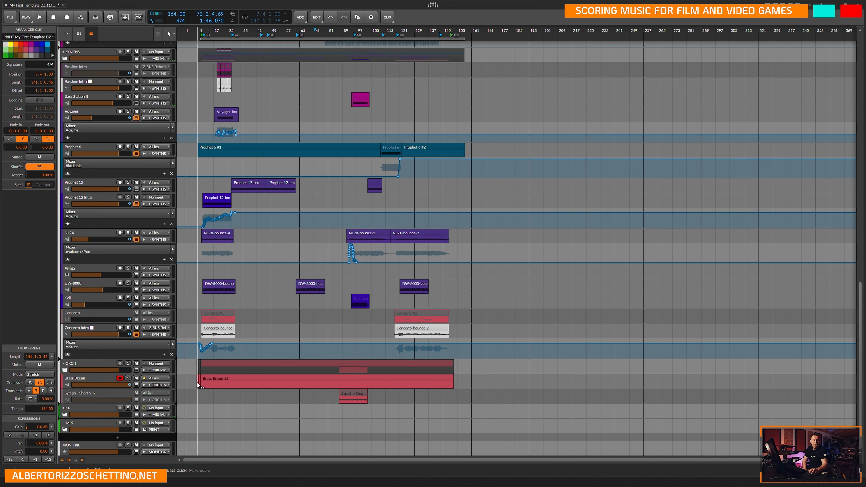
scroll(195, 375, up, 15)
scroll(190, 353, up, 5)
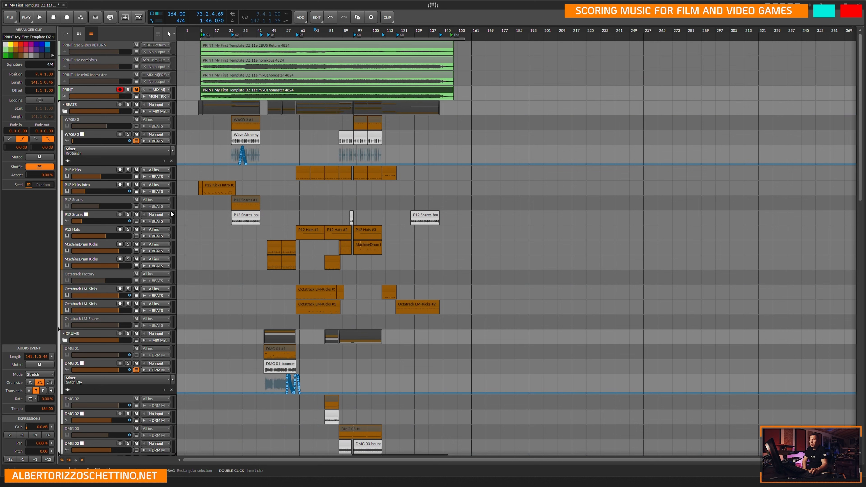
Audition the song from about bar 73 while muting and unmuting the PRINT track for comparison.
click(85, 88)
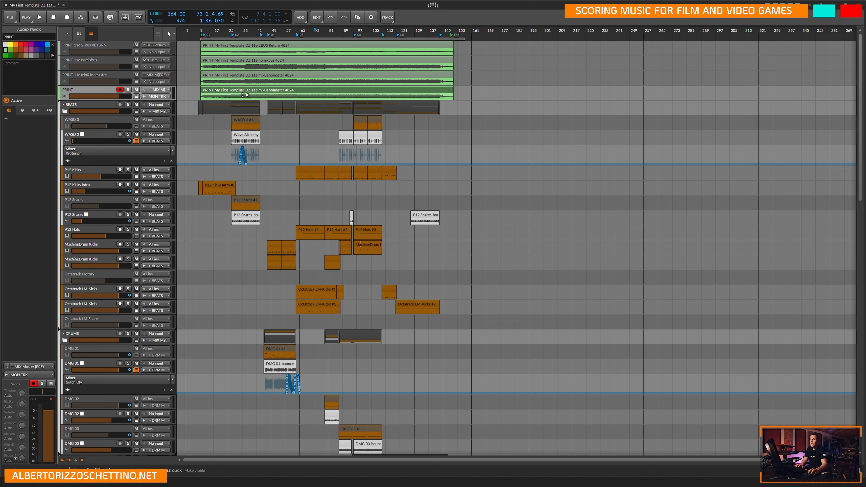
click(136, 89)
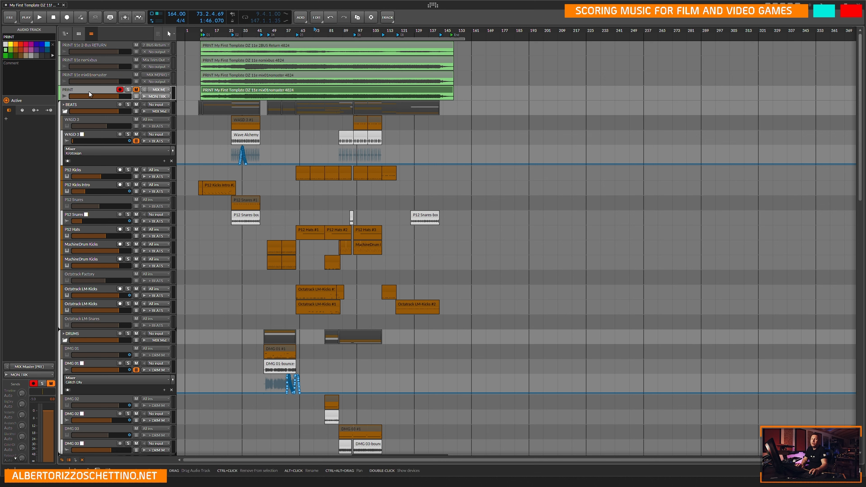
key(space)
click(136, 90)
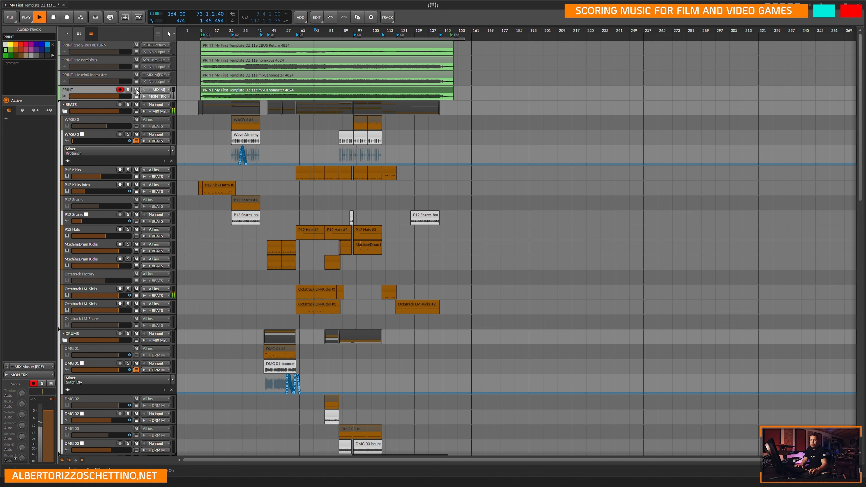
click(193, 105)
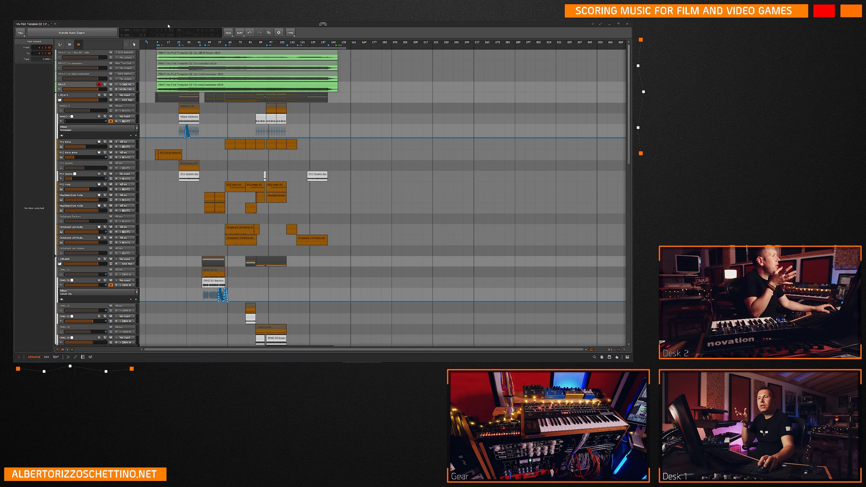
Activate the audio engine and audition the song from about bar 110.
click(88, 33)
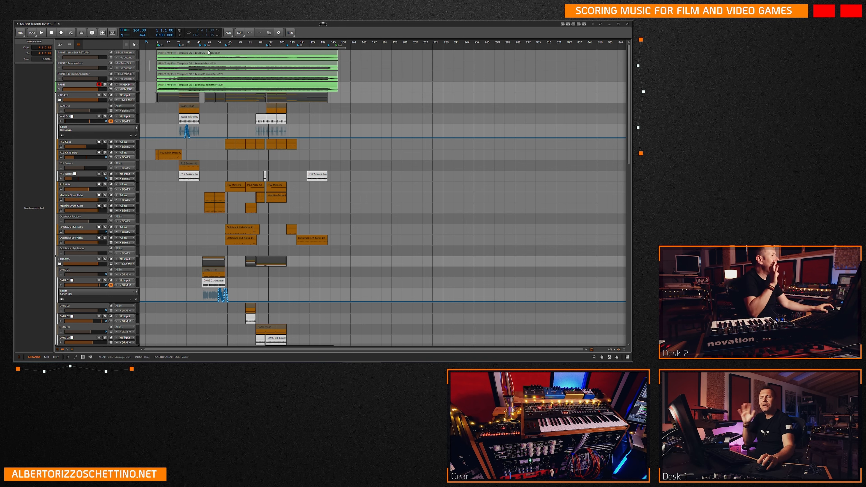
click(192, 88)
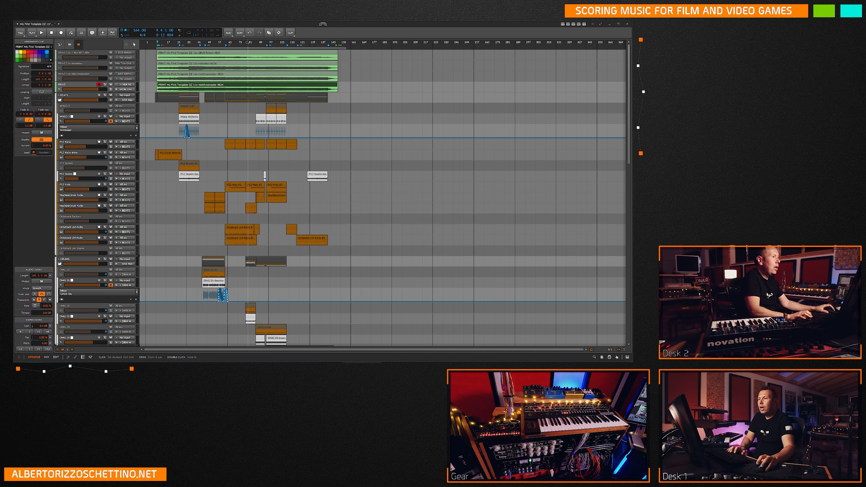
scroll(259, 113, down, 15)
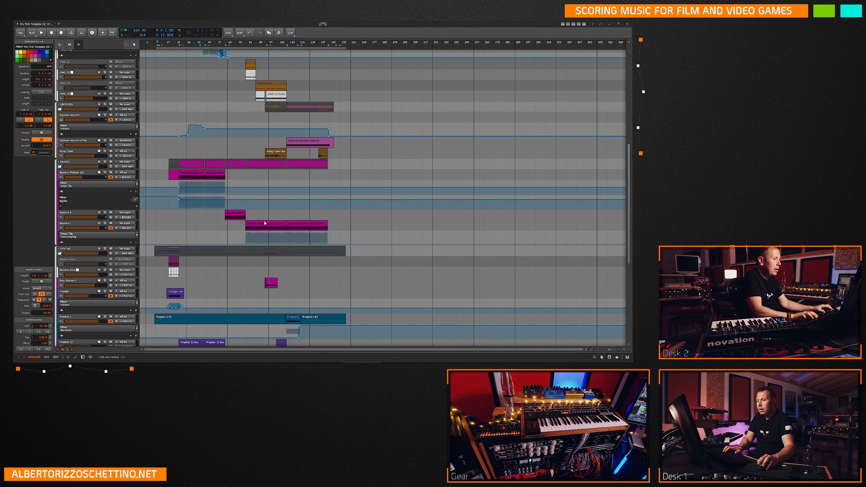
scroll(274, 274, down, 5)
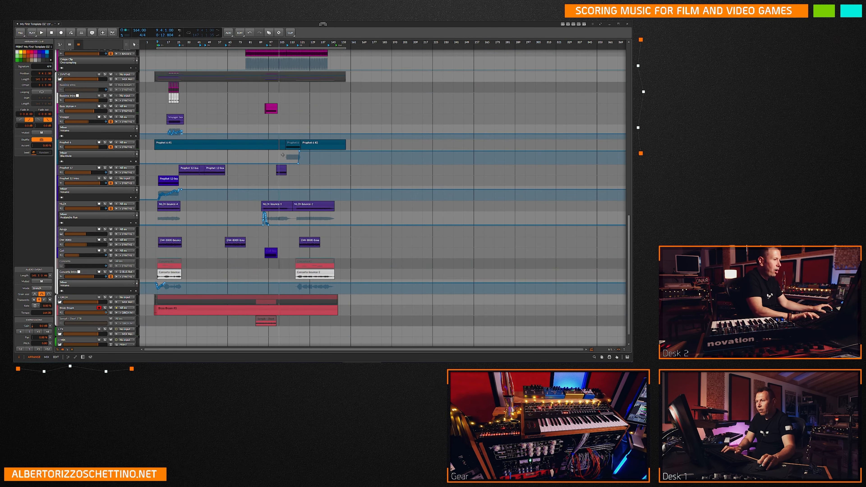
click(286, 128)
scroll(285, 127, up, 20)
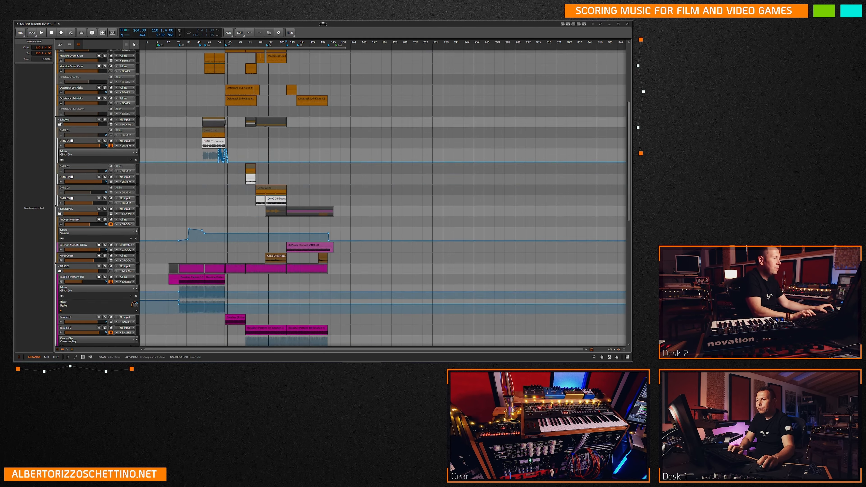
key(space)
key(space)
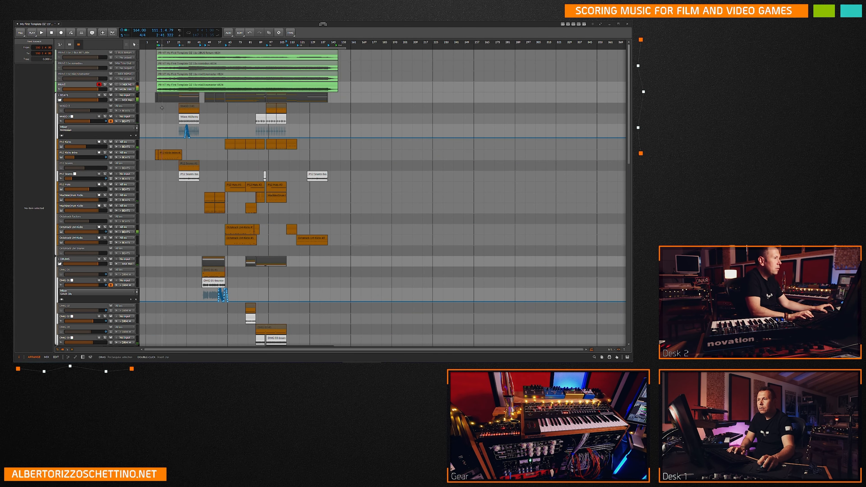
Play the song with the PRINT track record-armed and its input monitored, checking the MIX, MON TRK and PRINT levels.
click(117, 86)
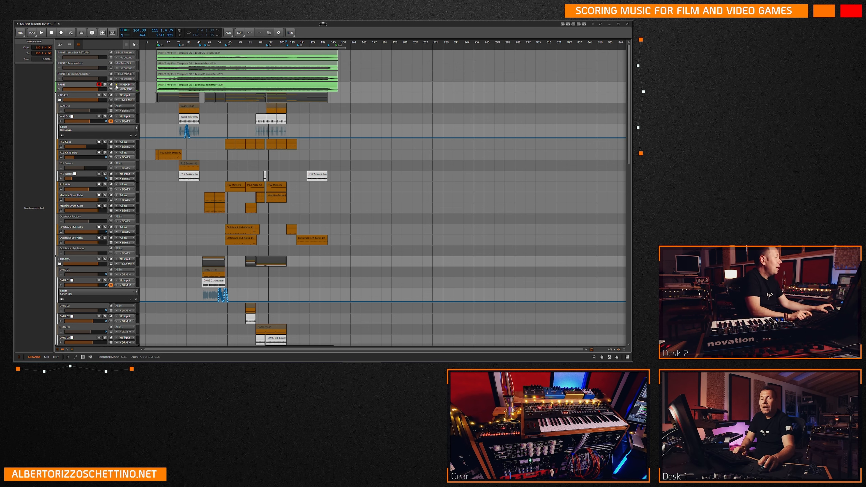
click(99, 86)
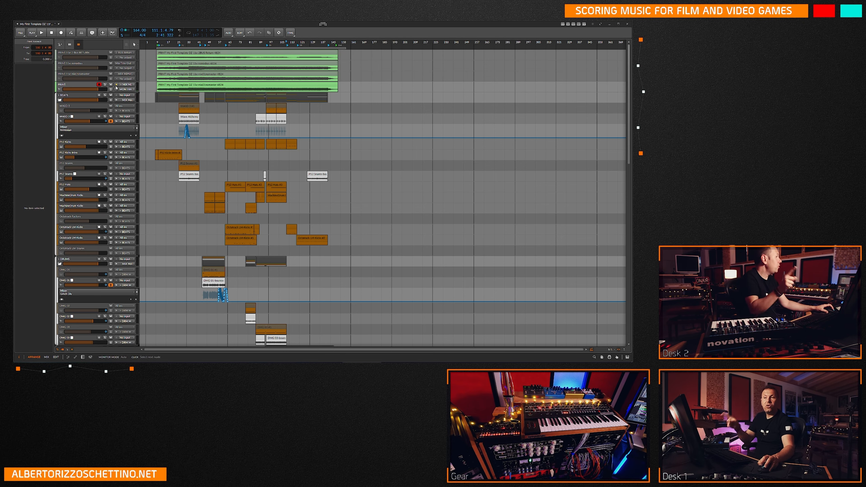
scroll(272, 196, down, 3)
scroll(272, 196, down, 10)
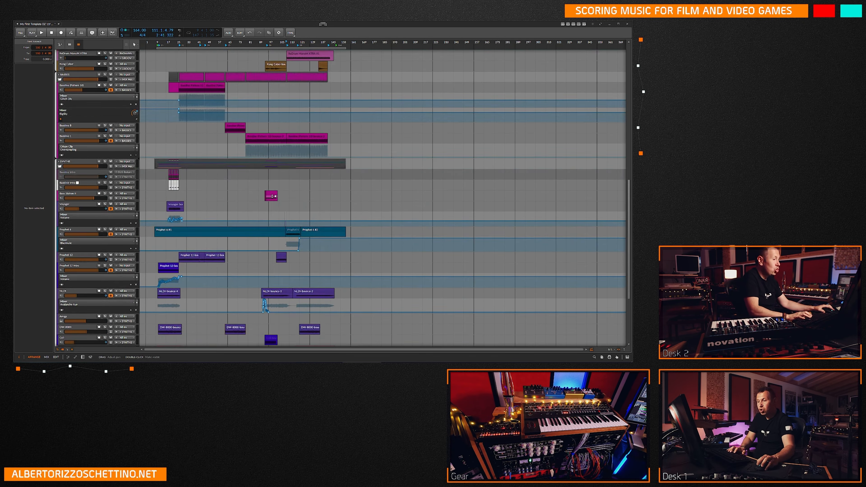
key(space)
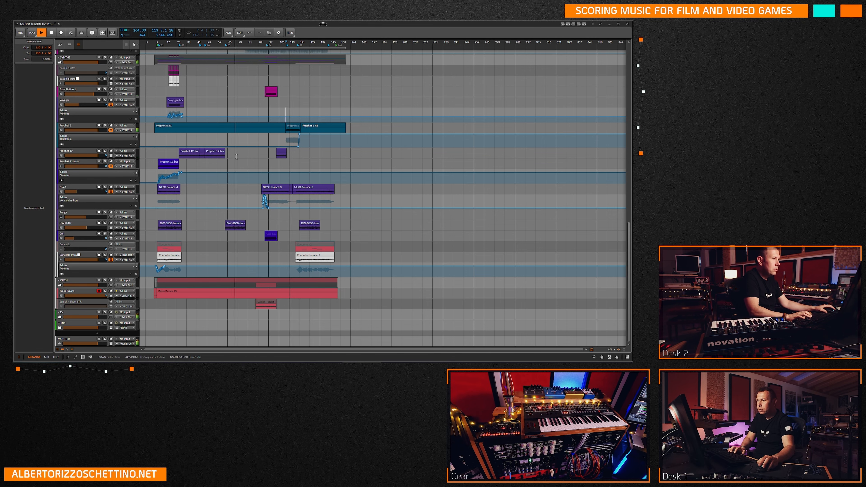
scroll(209, 176, up, 10)
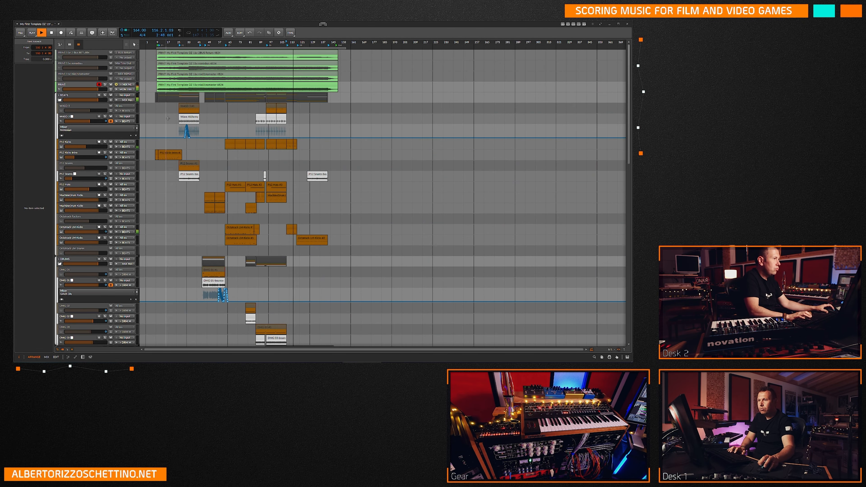
key(space)
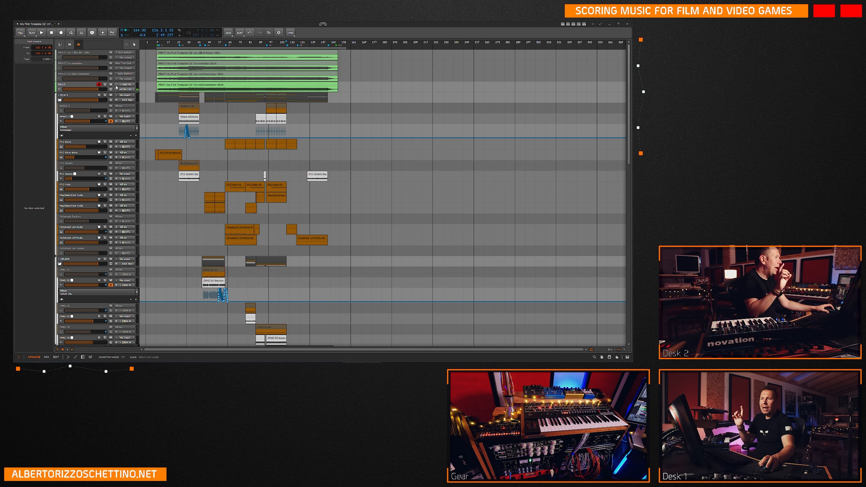
Disarm the PRINT track for recording and turn off its input monitoring.
click(99, 85)
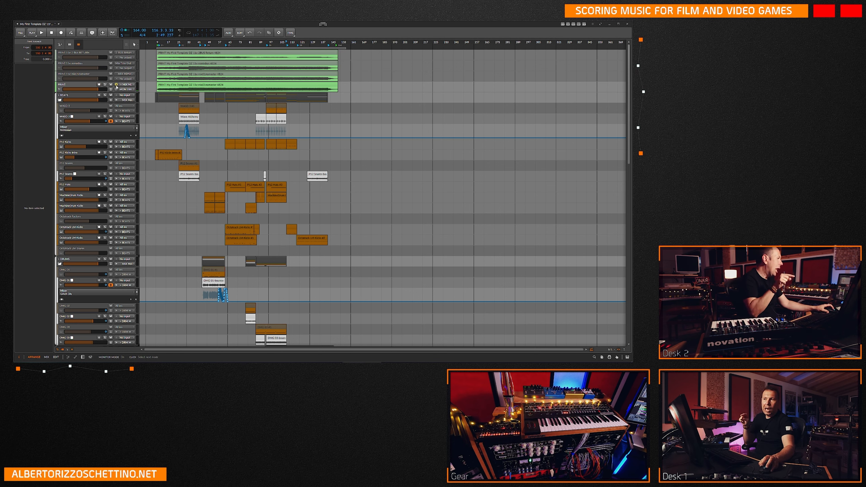
click(117, 86)
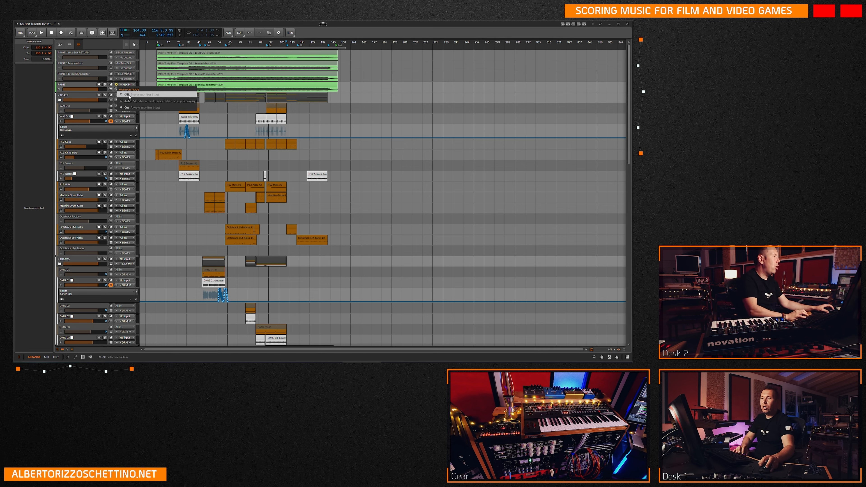
click(151, 108)
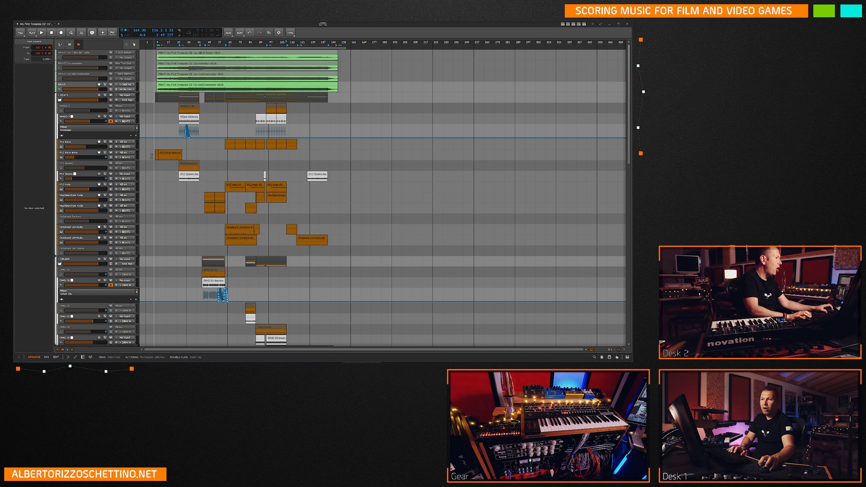
Play the recorded PRINT clip from about bar 110 with the track disarmed.
scroll(273, 205, down, 15)
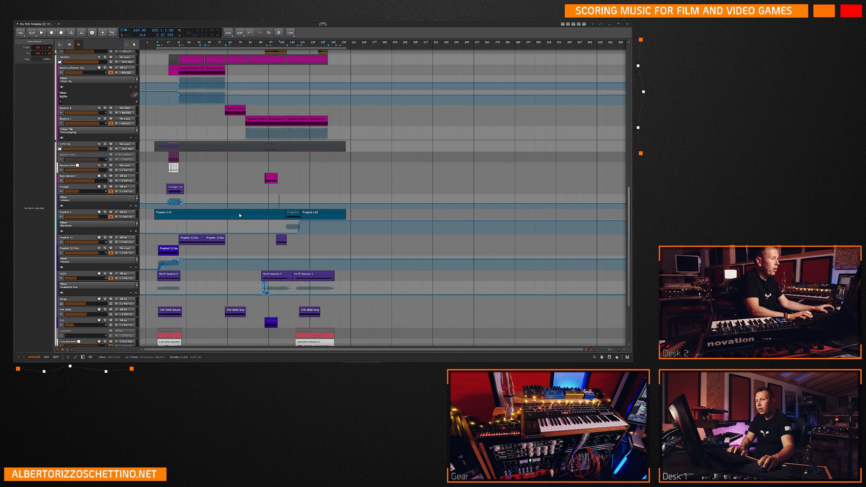
click(286, 201)
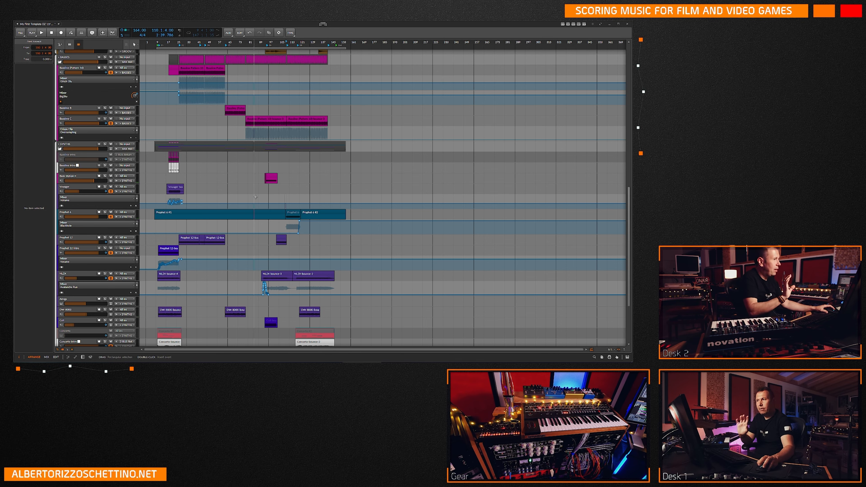
scroll(216, 181, up, 15)
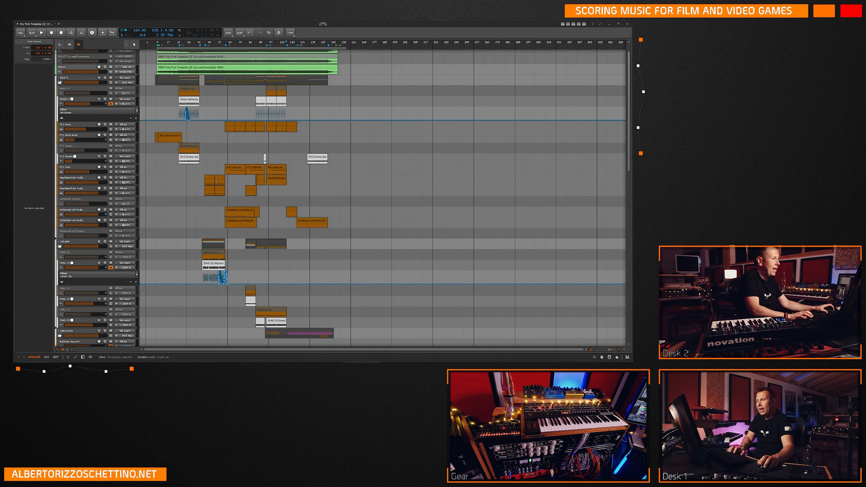
scroll(205, 171, up, 2)
key(space)
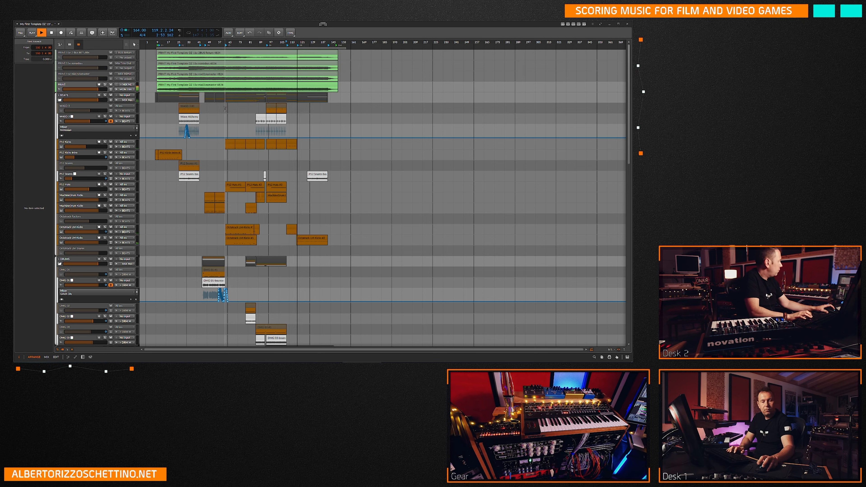
Turn on input monitoring on the PRINT track and play the song again, checking levels across the instrument tracks.
key(space)
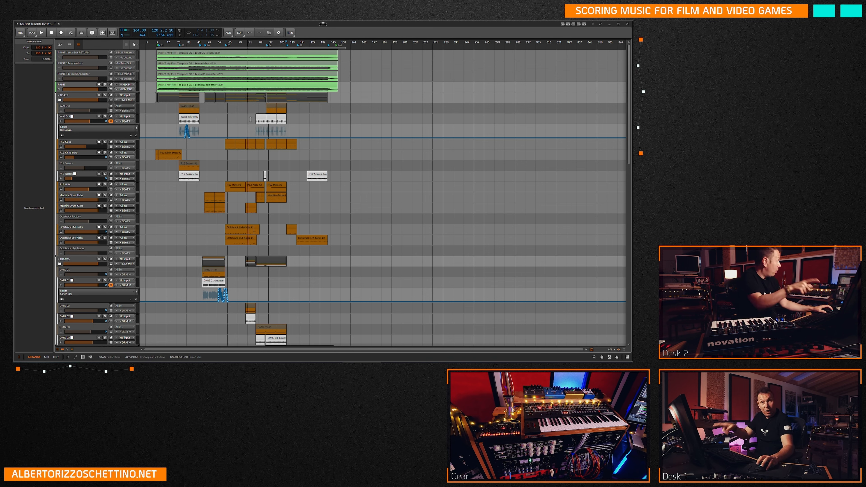
click(117, 85)
key(space)
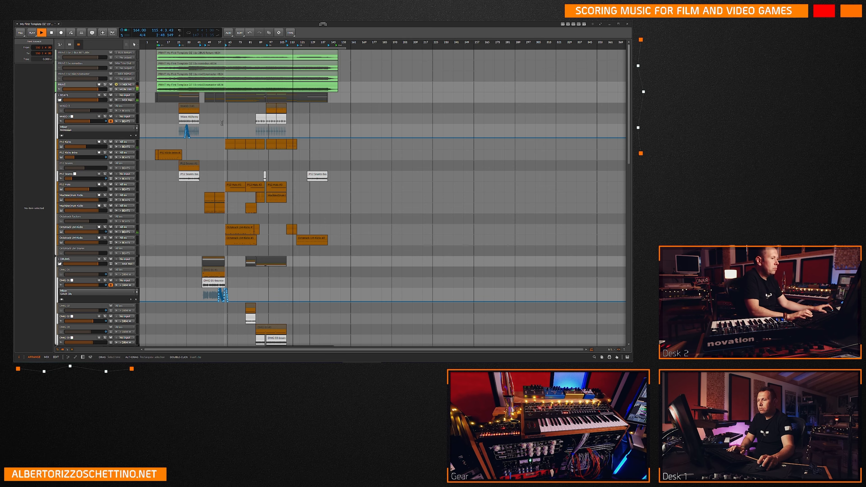
scroll(219, 168, down, 5)
scroll(219, 168, down, 8)
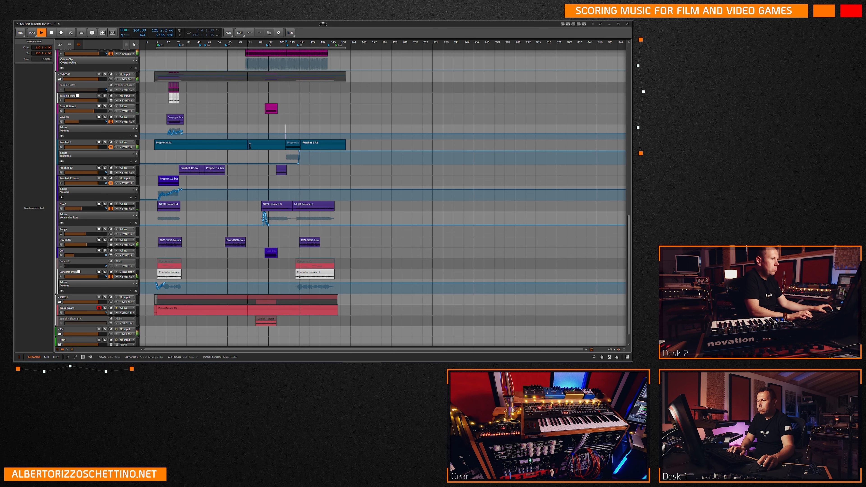
scroll(236, 192, up, 10)
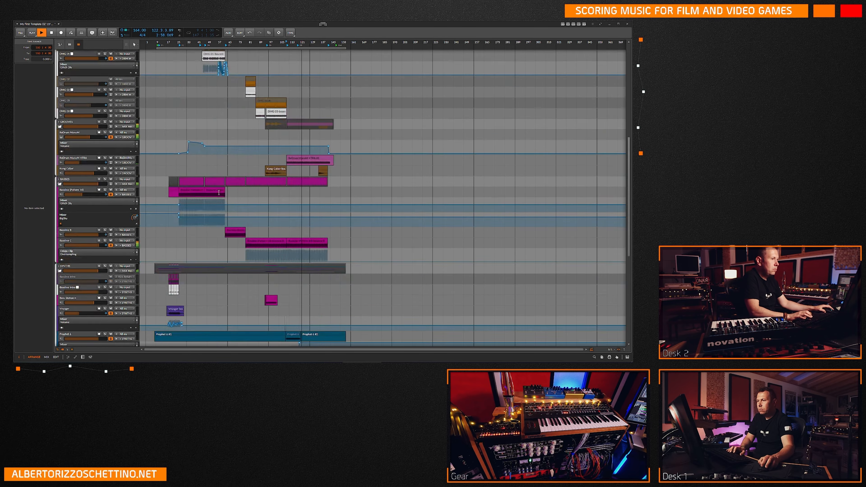
key(space)
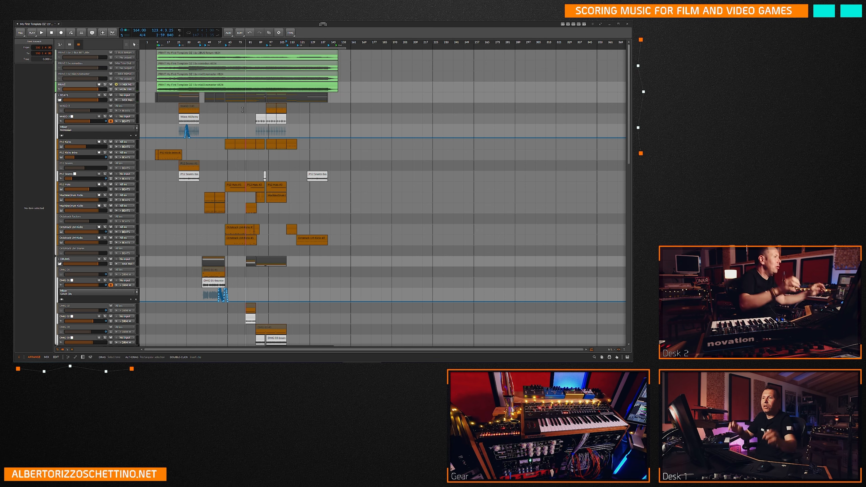
Move the recorded clip from the PRINT track up onto the mix02nomaster print track directly above it.
click(166, 87)
drag(166, 87, 166, 81)
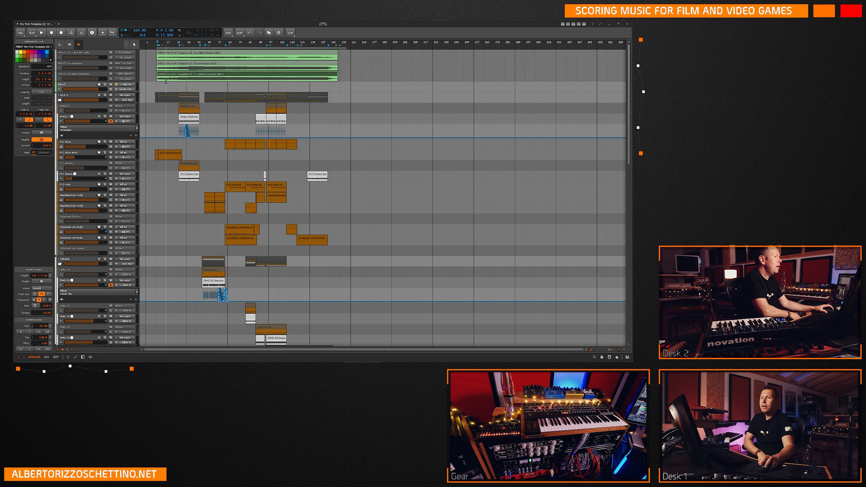
click(78, 87)
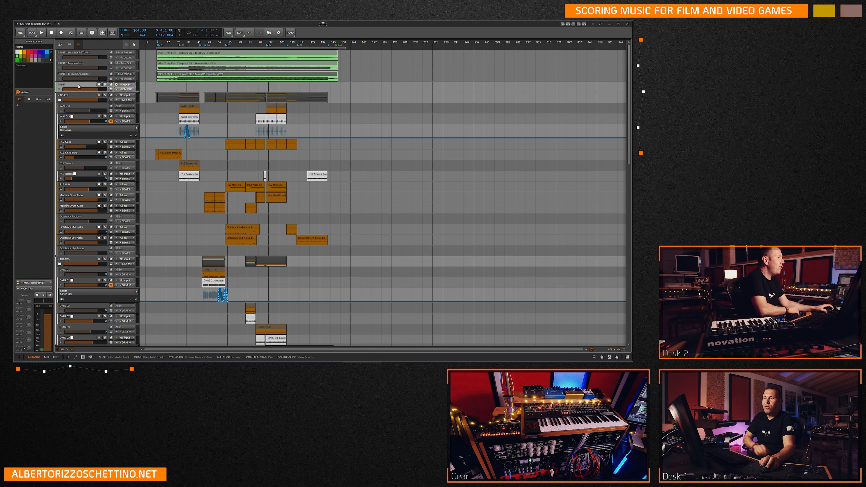
right_click(79, 87)
click(74, 58)
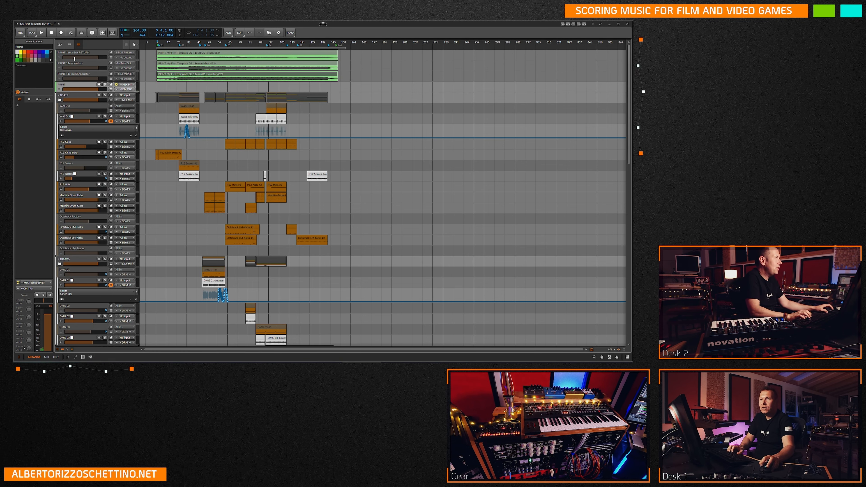
Duplicate the 2-Bus RETURN print track above the PRINT track, clear the copied clips and delete the surplus copy.
drag(78, 54, 75, 94)
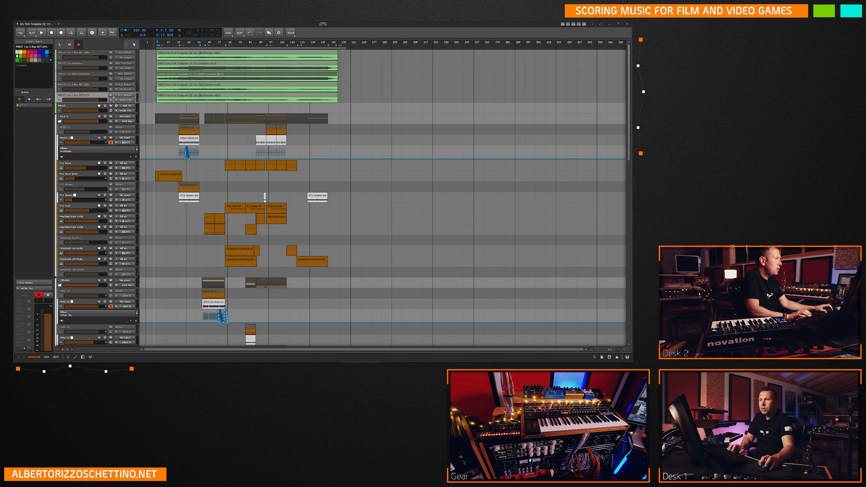
click(175, 86)
key(Delete)
click(175, 98)
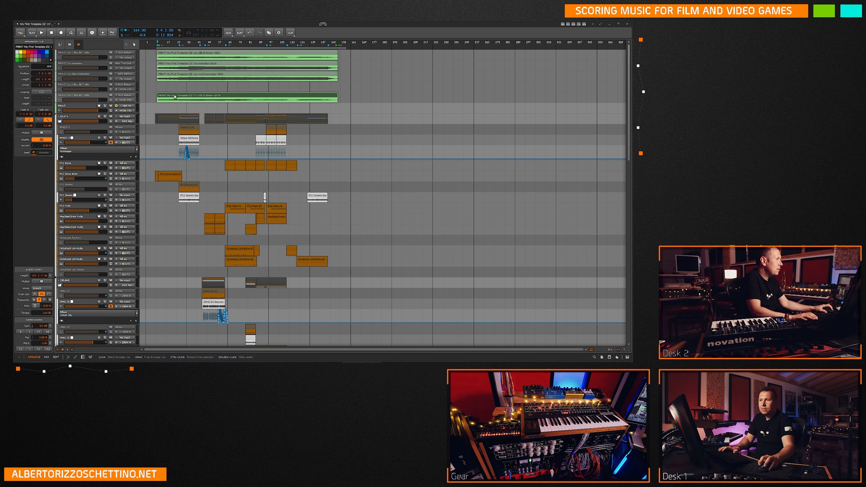
key(Delete)
click(85, 97)
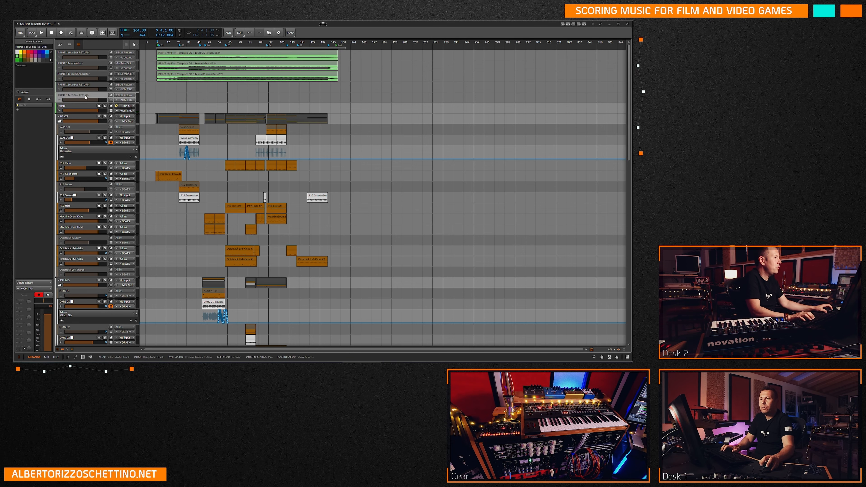
key(Delete)
Duplicate the nomixbus print track below the 2-Bus RETURN copy and activate both copied tracks.
click(76, 66)
drag(75, 80, 73, 93)
click(68, 91)
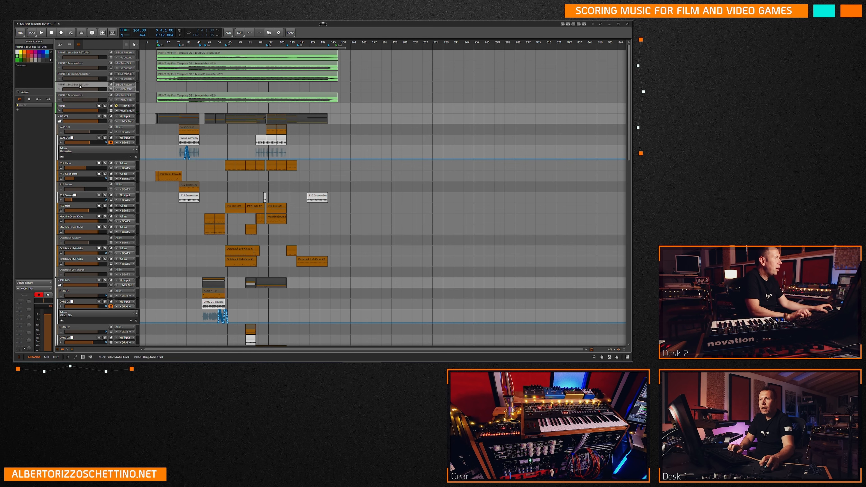
shift+click(68, 97)
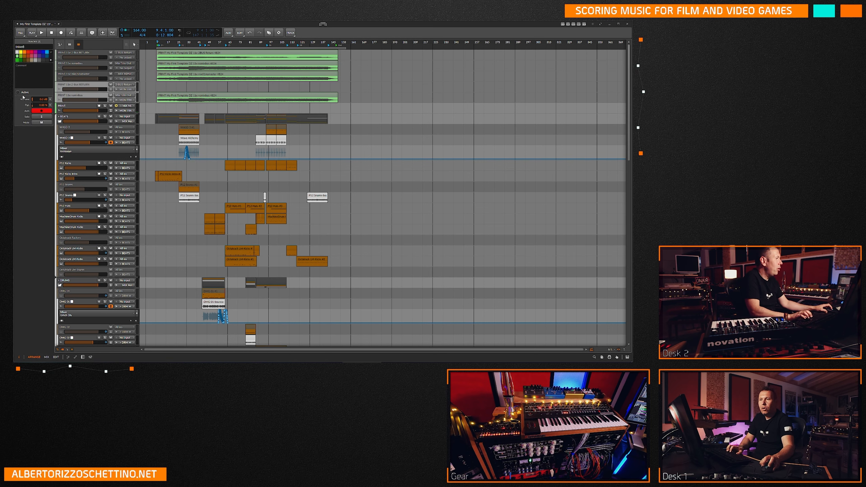
click(80, 96)
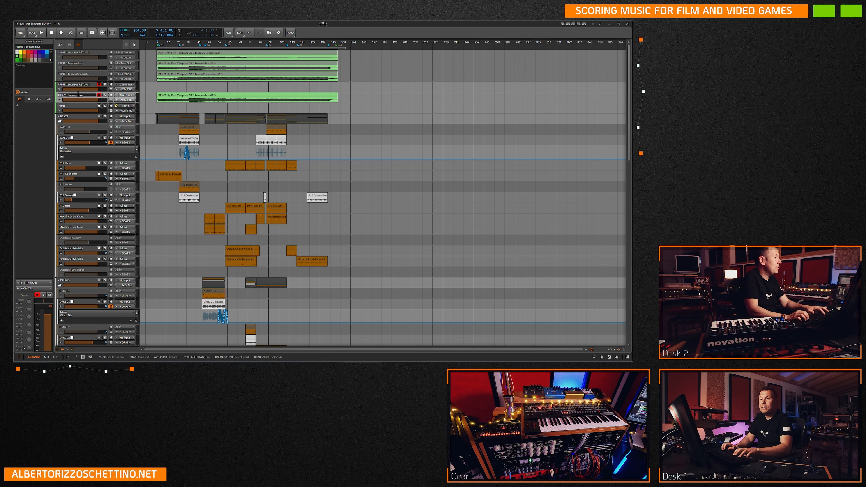
Try to change the version in the nomixbus copy's track name to 11f.
double_click(78, 95)
key(BackSpace)
text(f)
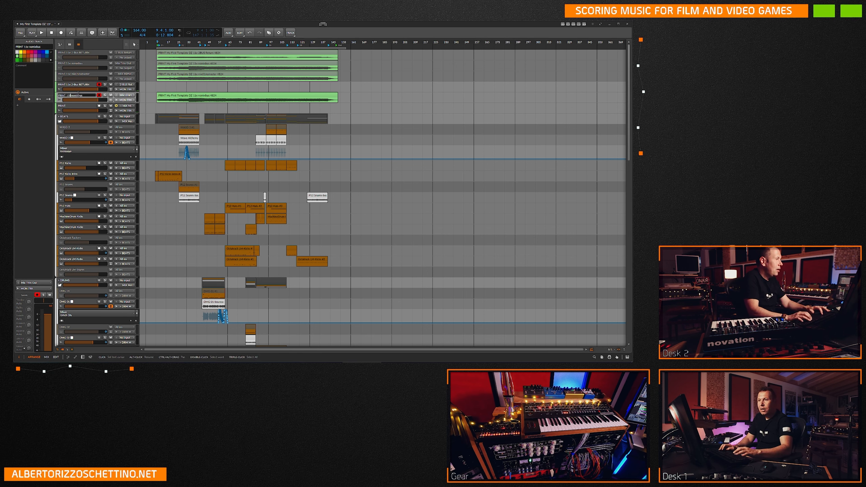
Rename the 2-Bus RETURN copy as PRINT 11f 2-Bus RETURN.
click(71, 85)
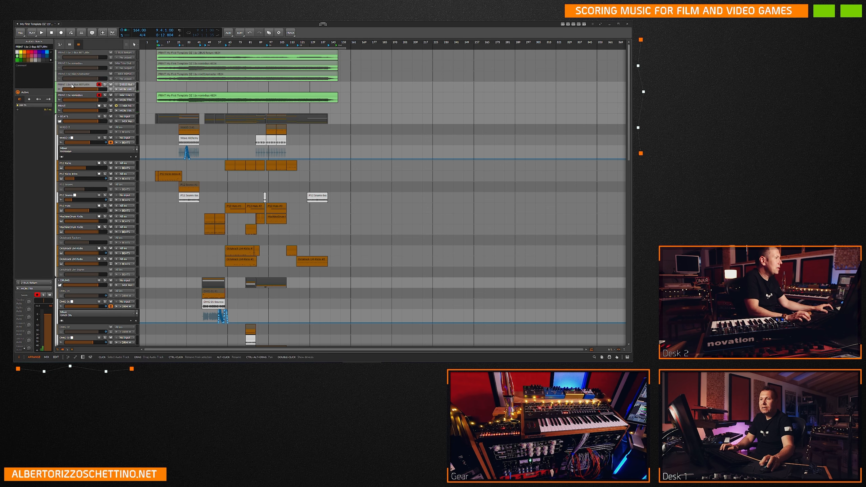
key(ctrl+r)
key(Left)
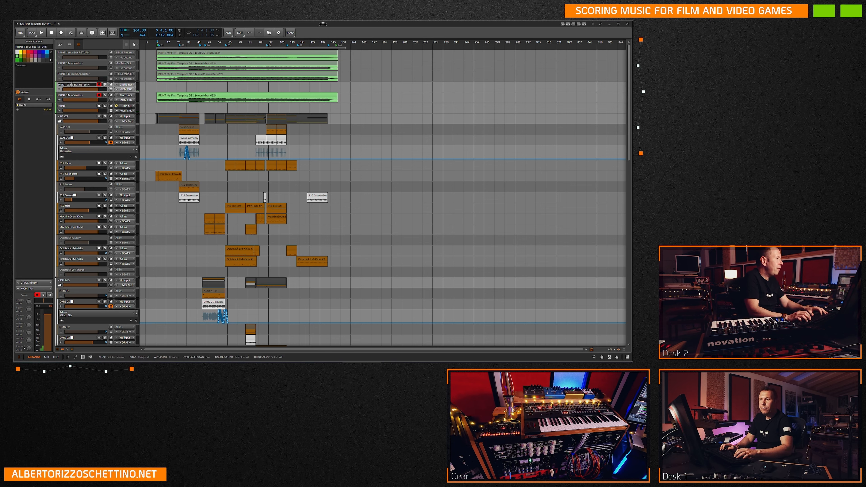
key(BackSpace)
text(f)
key(Return)
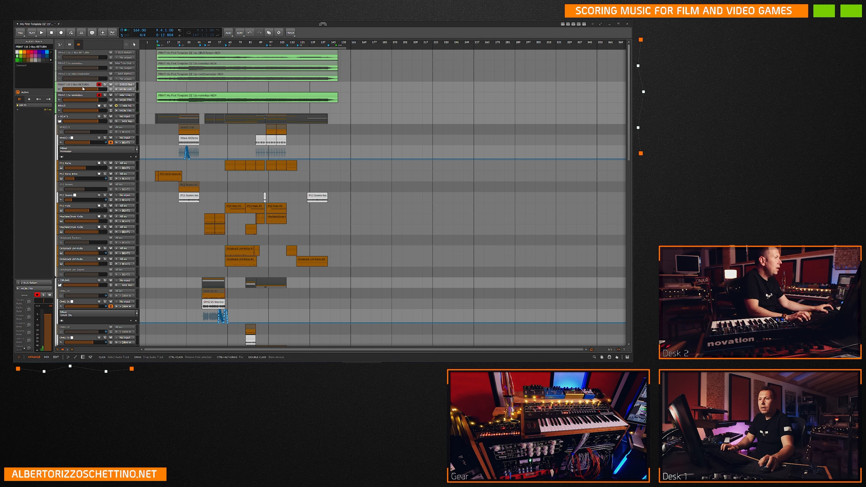
Rename the PRINT track as PRINT 11f mix02nomaster.
click(71, 108)
key(ctrl+r)
key(End)
text(11f)
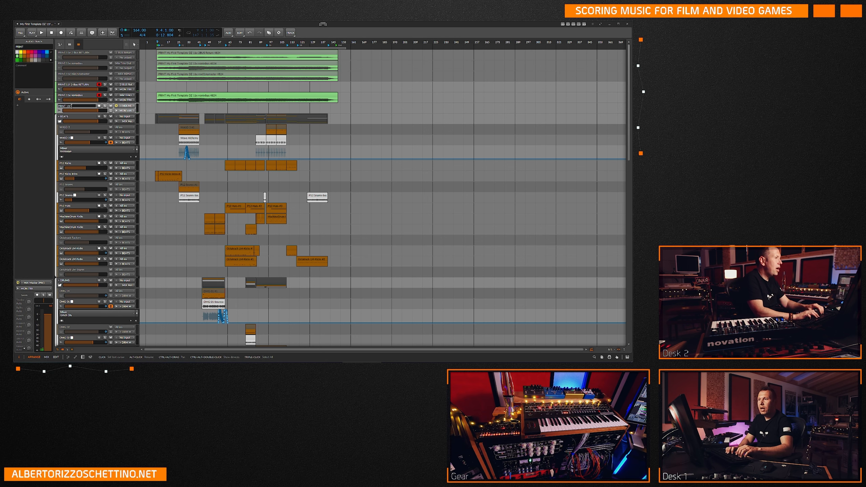
text( mix02nomaster)
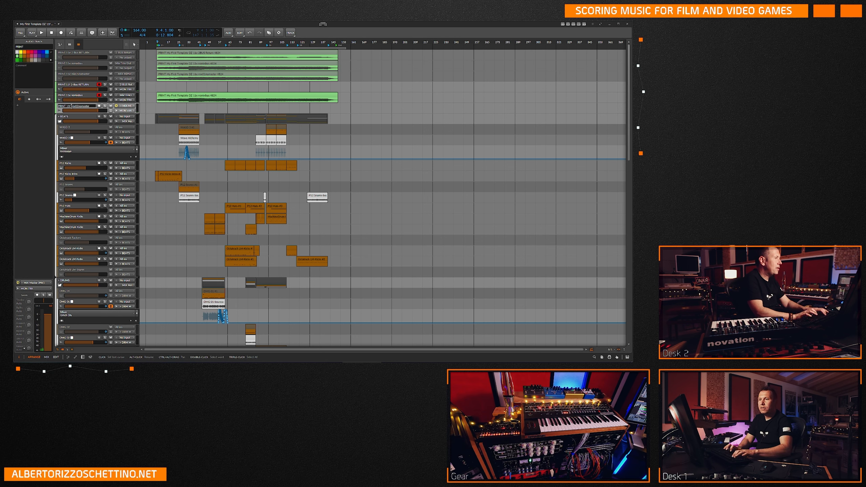
key(Return)
Rename the nomixbus copy as PRINT 11f nomixbus.
click(72, 95)
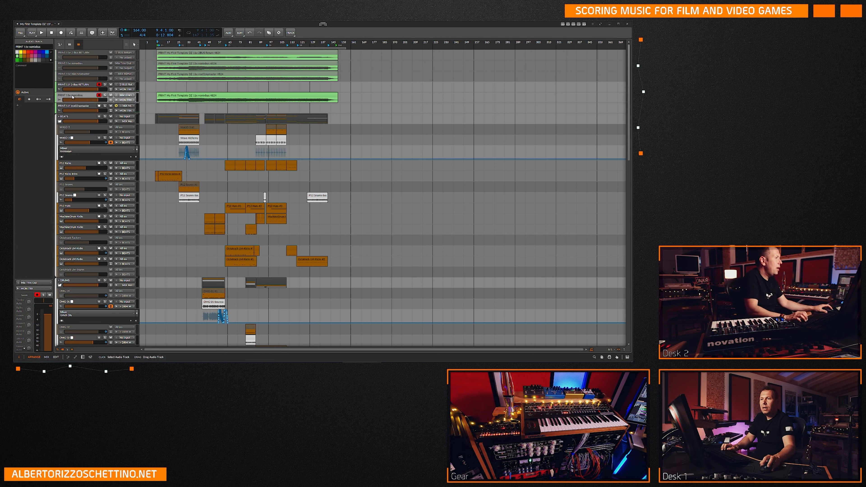
key(ctrl+r)
key(End)
key(BackSpace)
text(f)
key(Return)
Delete the clip from the PRINT 11f nomixbus track and save the project with the play position at about bar 9.
click(169, 96)
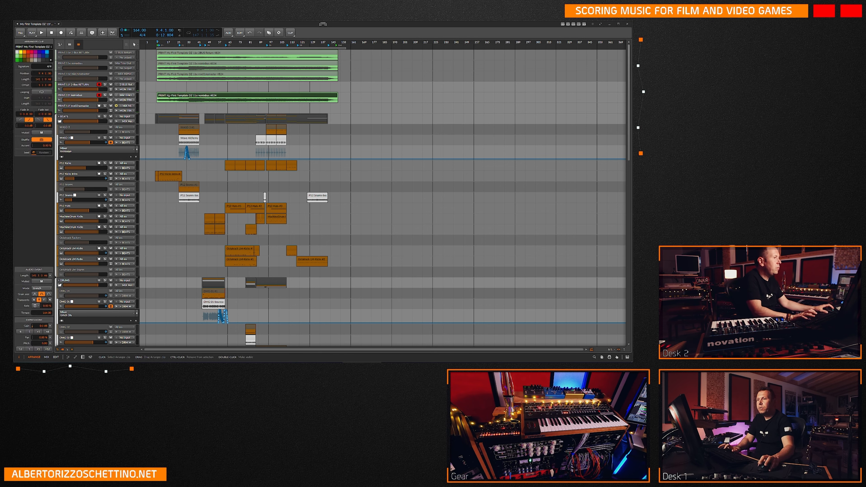
key(Delete)
click(157, 85)
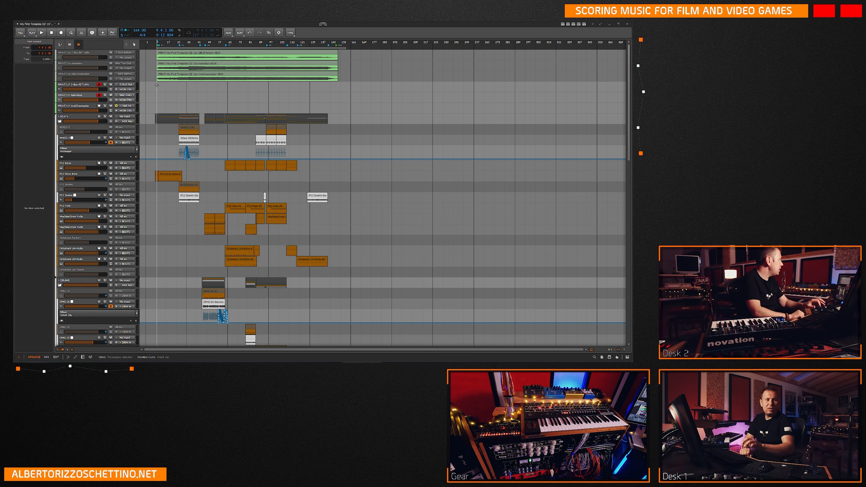
key(ctrl+s)
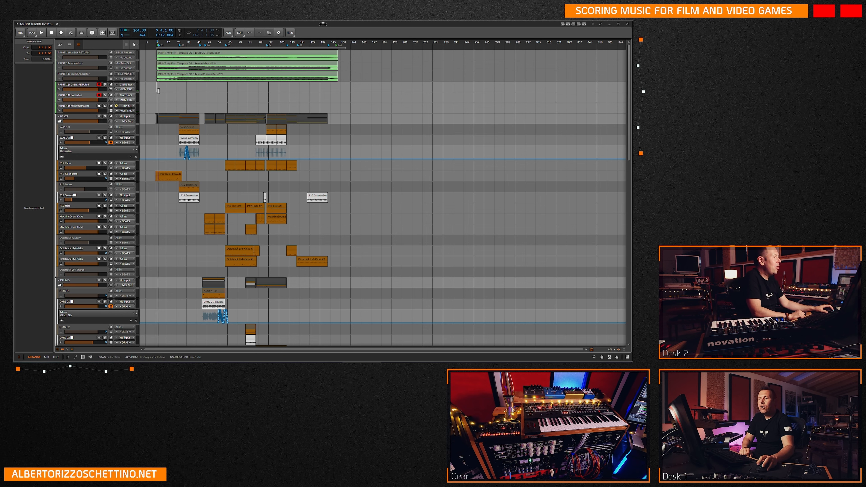
Record-arm the PRINT 11f mix02nomaster track and review the input routing of the three 11f print tracks.
click(127, 85)
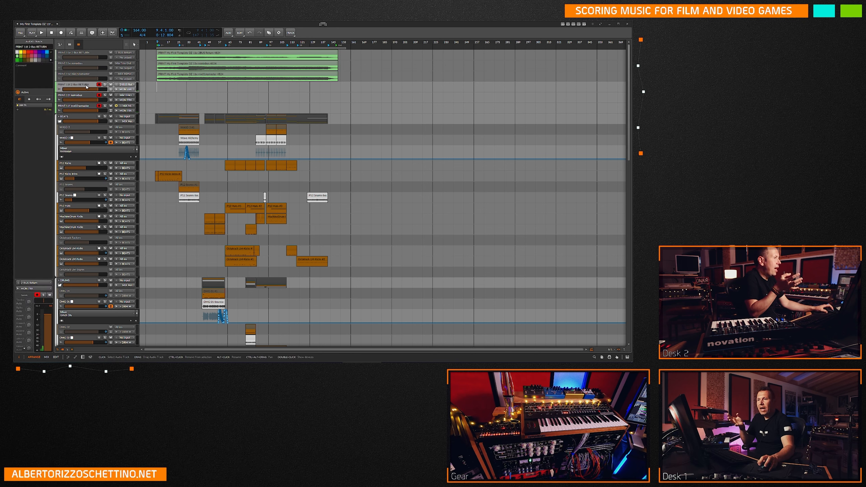
click(127, 85)
click(222, 88)
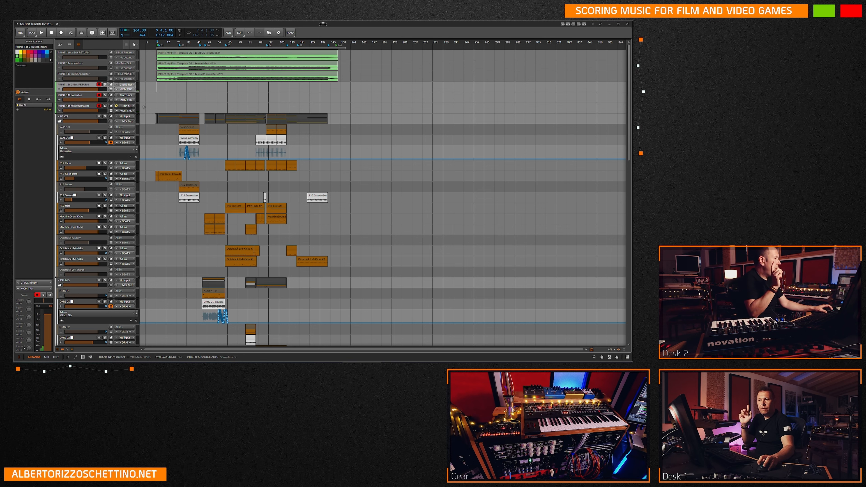
click(74, 96)
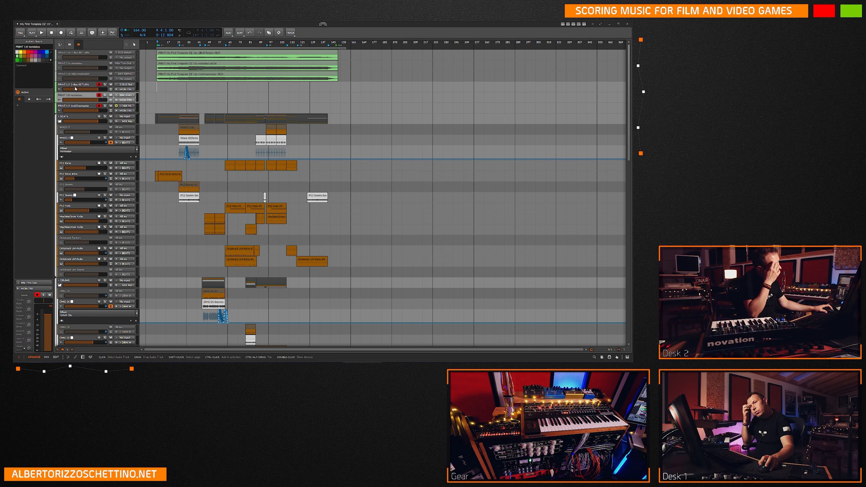
click(78, 107)
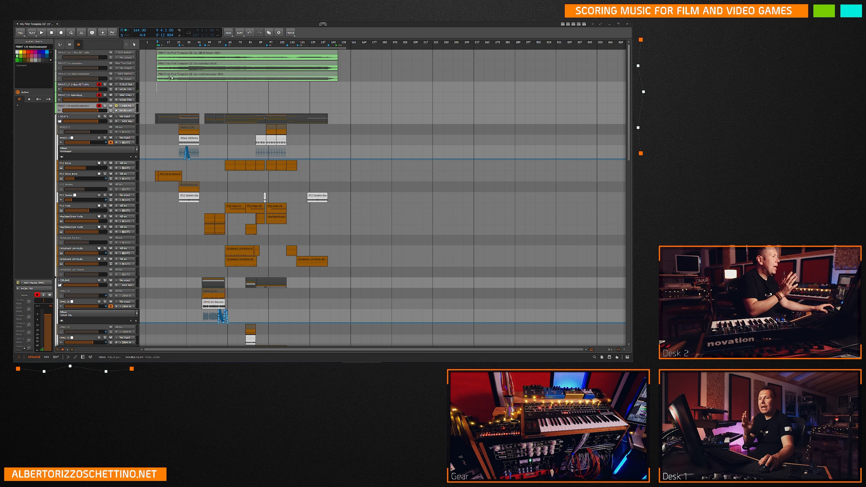
Disarm the Brass Braam track for recording.
scroll(154, 152, down, 15)
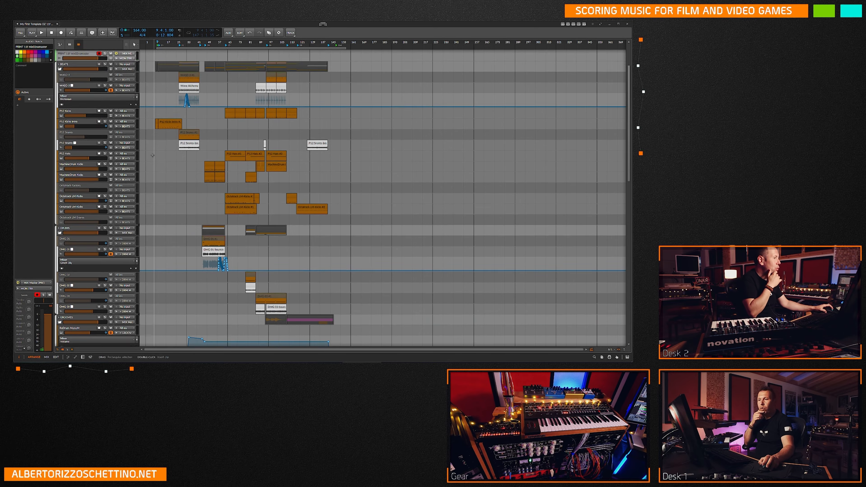
scroll(154, 152, down, 5)
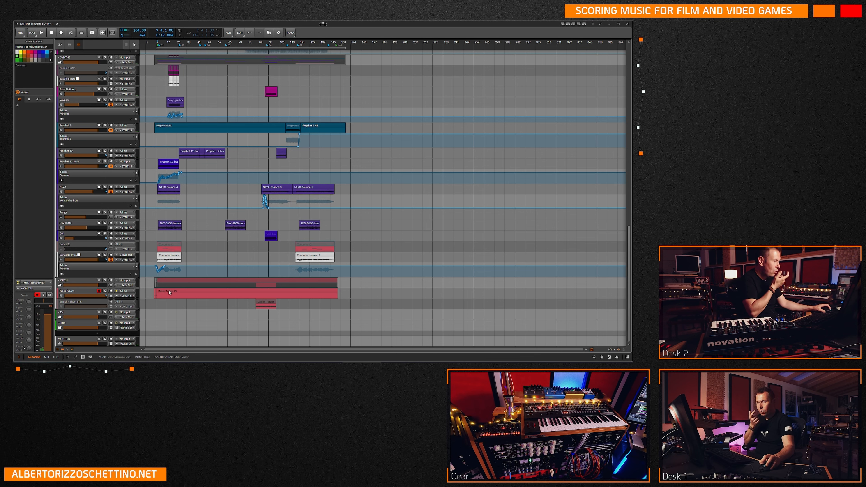
click(99, 291)
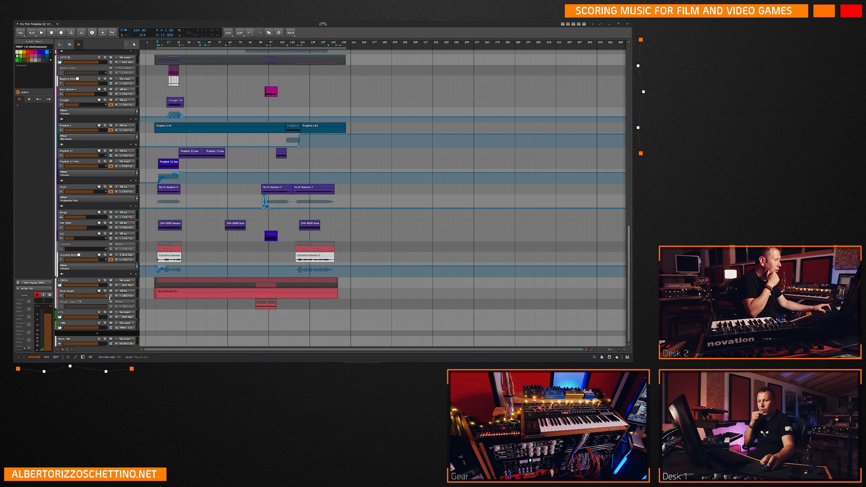
Inspect the notes of the Brass Braam clip in the detail editor, close it and return to the print tracks.
click(173, 292)
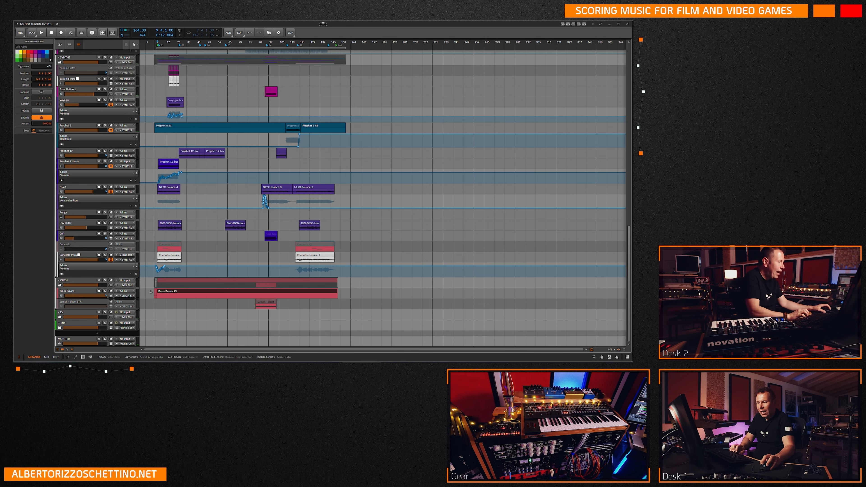
double_click(173, 292)
scroll(264, 273, down, 5)
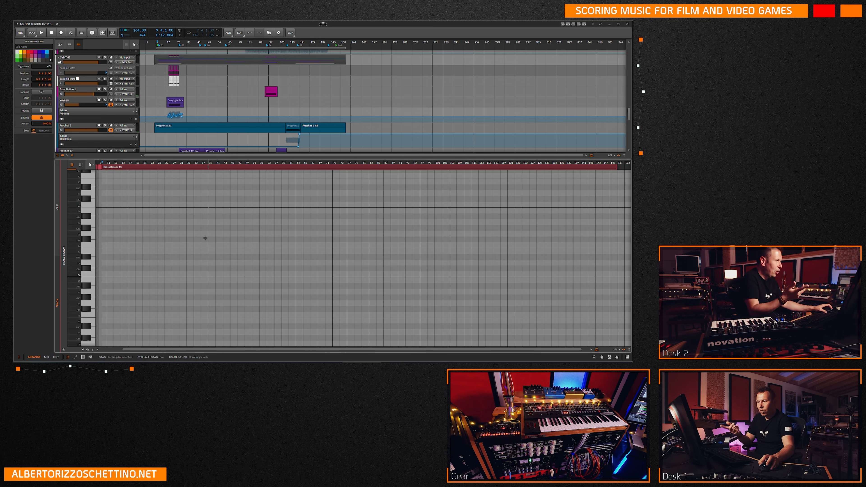
key(e)
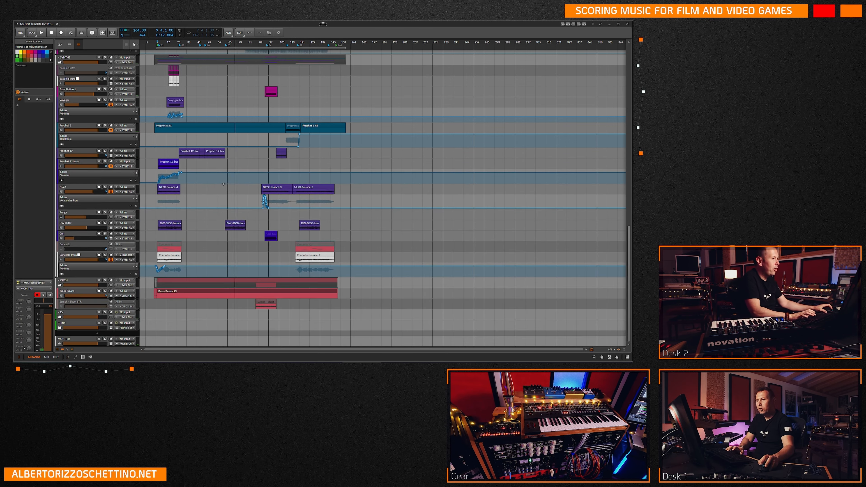
scroll(204, 203, up, 15)
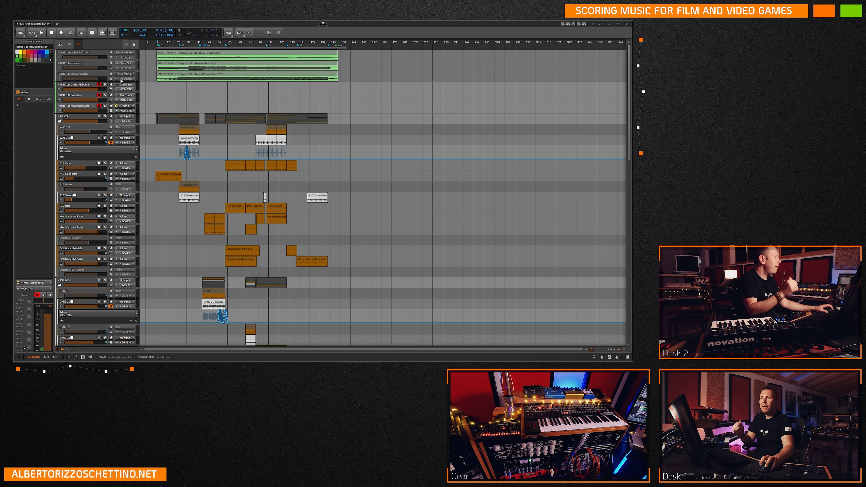
Select the three older deactivated print tracks to point out their existing recordings, ending on the 2-Bus RETURN track.
click(82, 55)
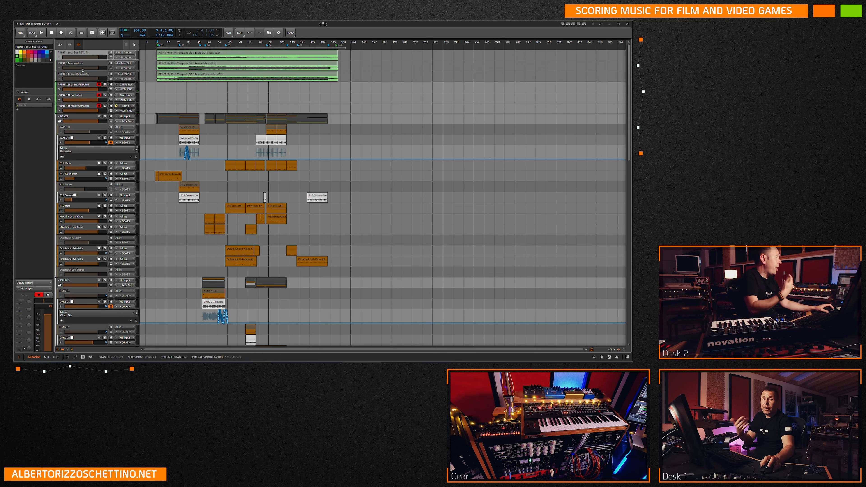
shift+click(84, 75)
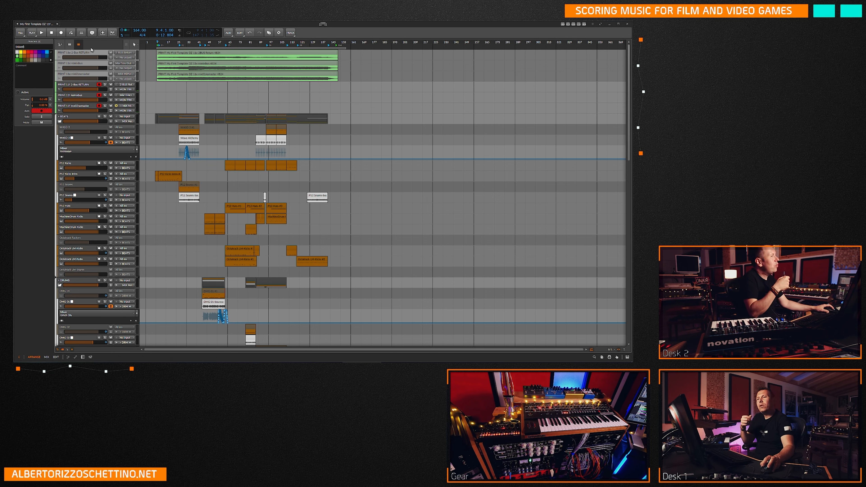
click(176, 54)
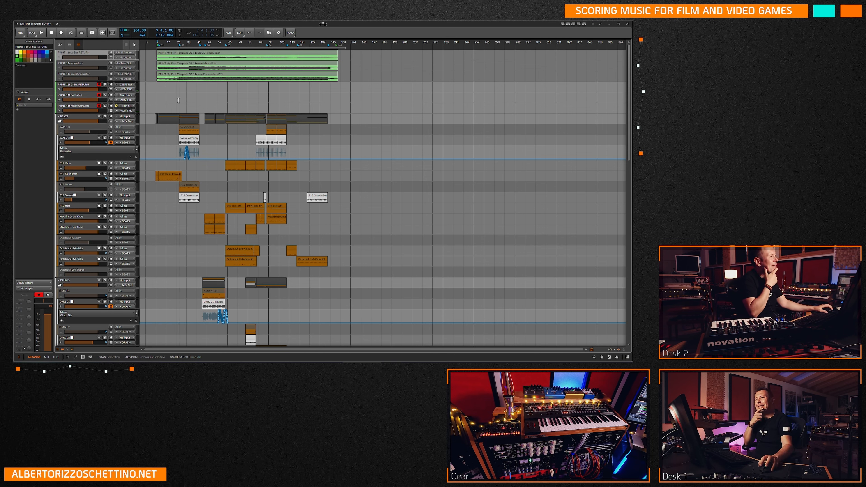
Try consolidating the Brass Braam clip, and undo the consolidation.
scroll(164, 119, down, 15)
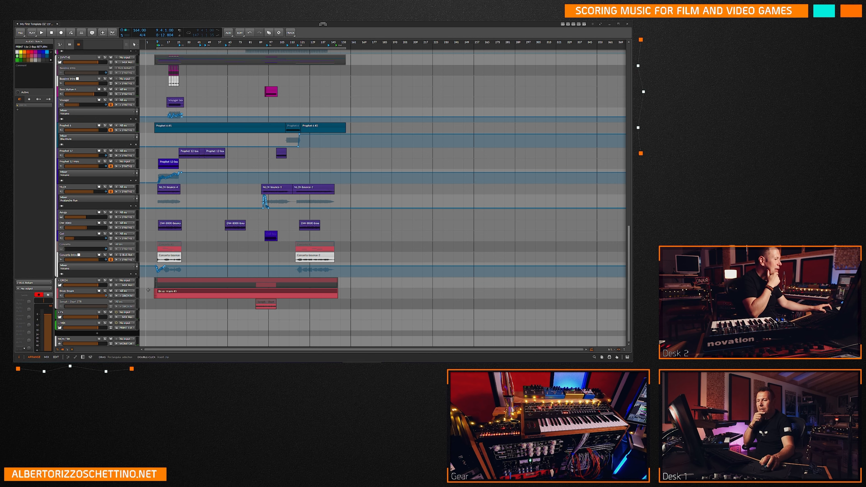
click(180, 291)
right_click(323, 291)
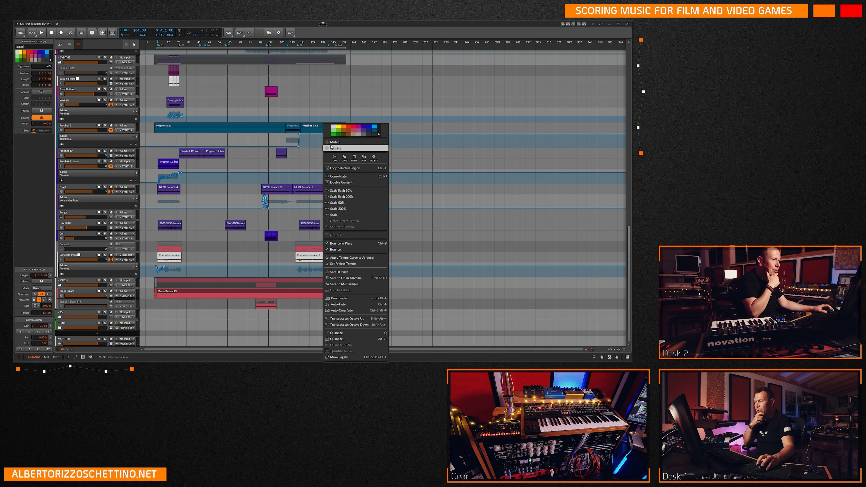
click(339, 176)
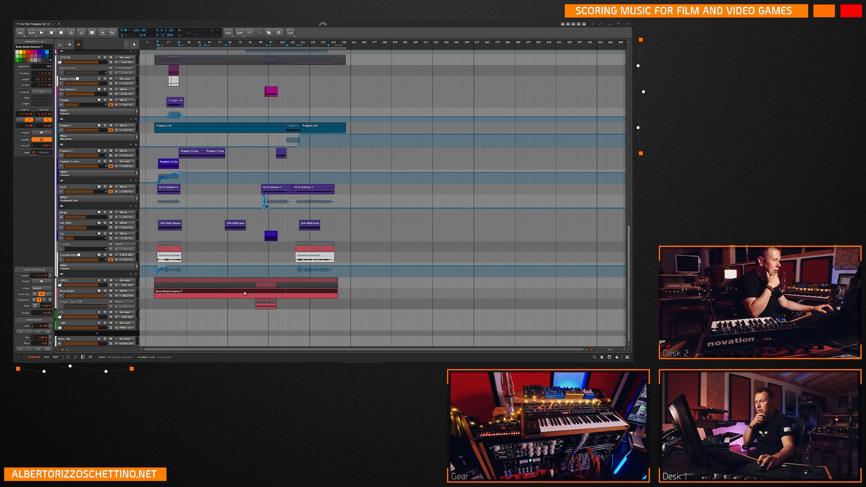
key(ctrl+z)
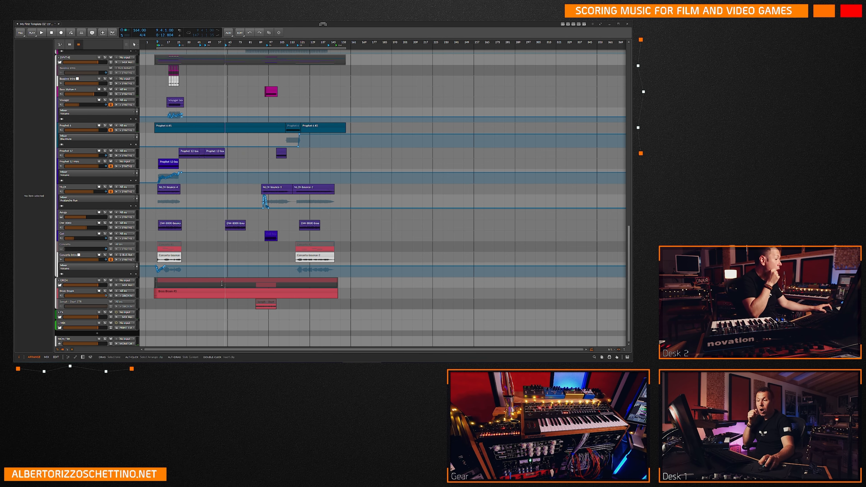
Examine the track commands available for the PRINT 11f 2-Bus RETURN track and the hybrid track in the BEATS group.
scroll(216, 283, up, 15)
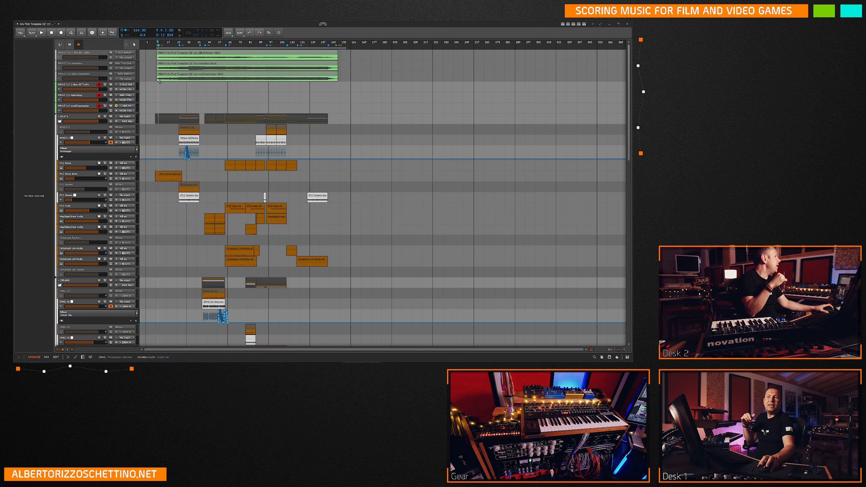
click(95, 84)
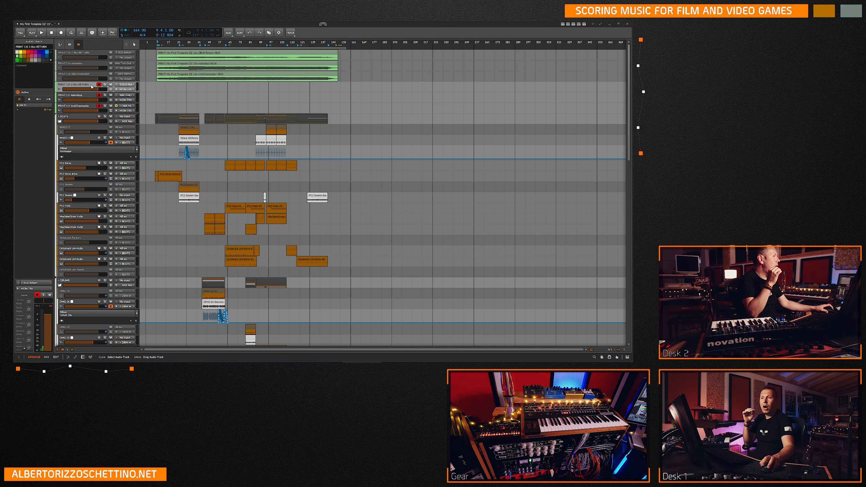
scroll(93, 86, down, 15)
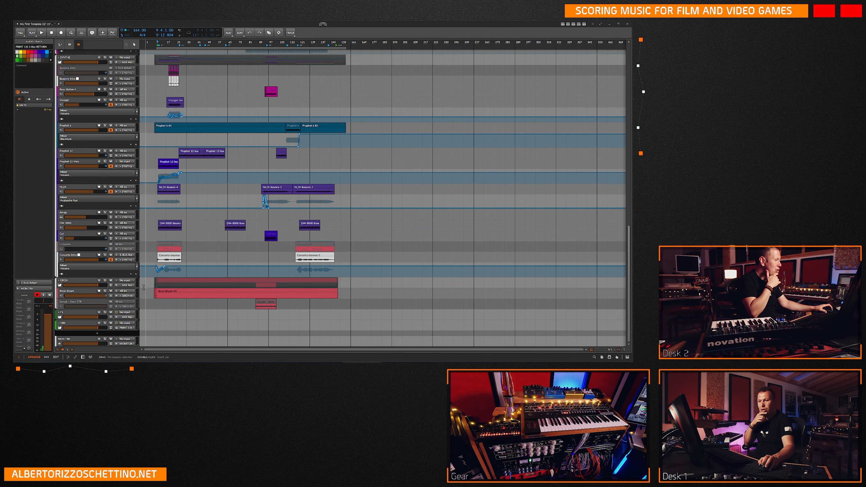
scroll(146, 243, up, 12)
scroll(146, 244, up, 1)
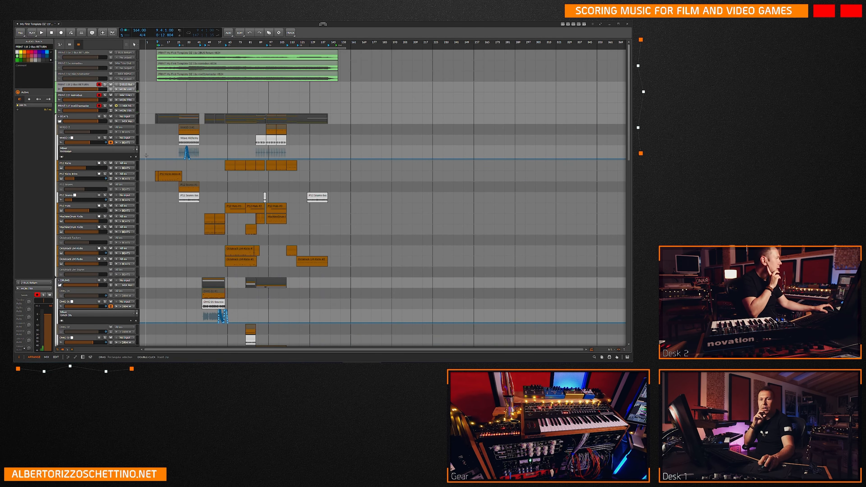
right_click(86, 85)
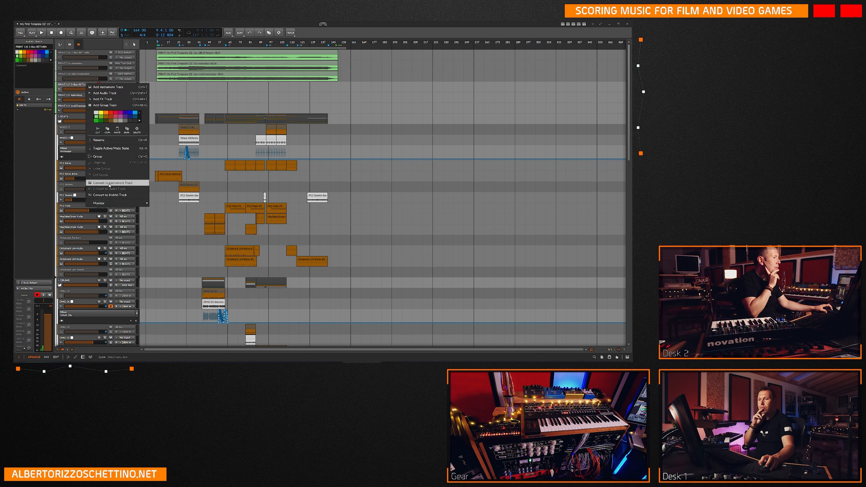
click(178, 89)
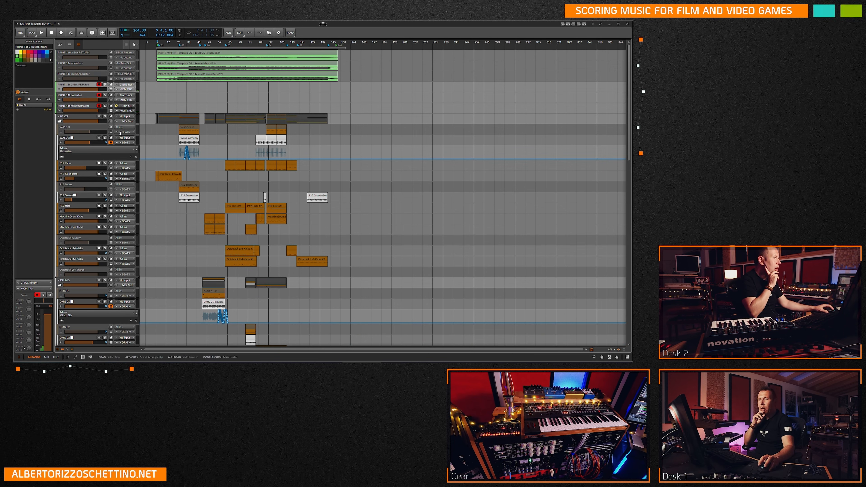
right_click(146, 119)
click(186, 107)
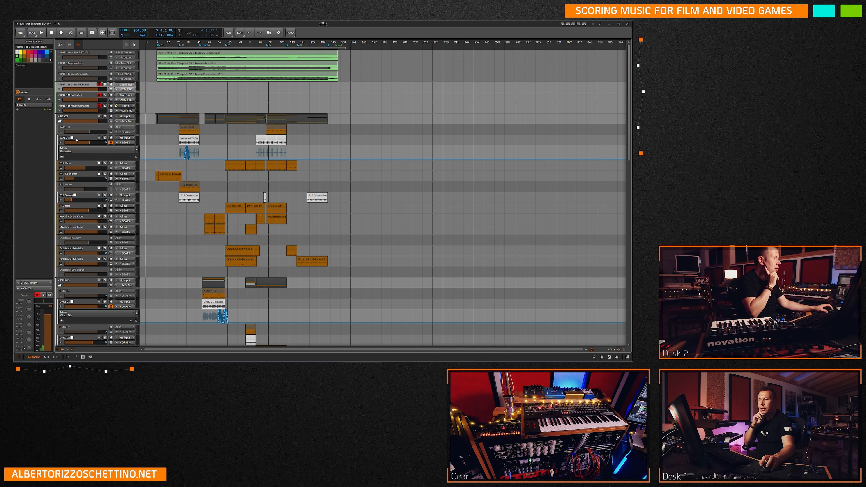
right_click(86, 139)
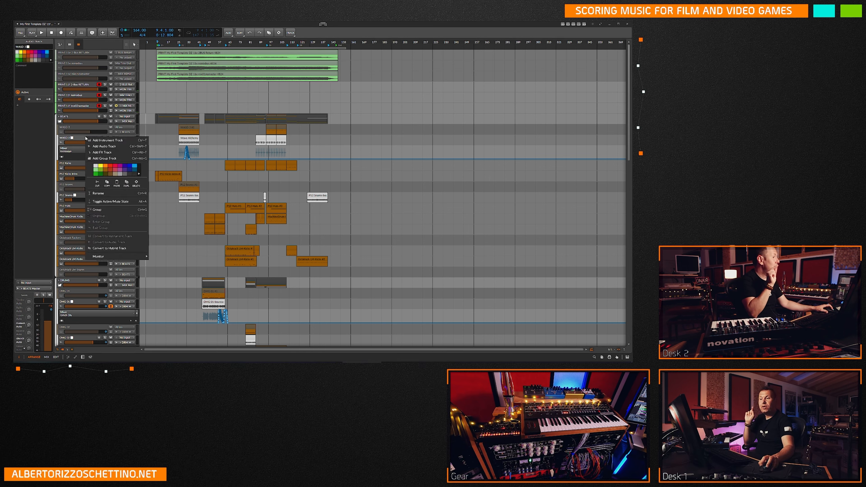
click(182, 233)
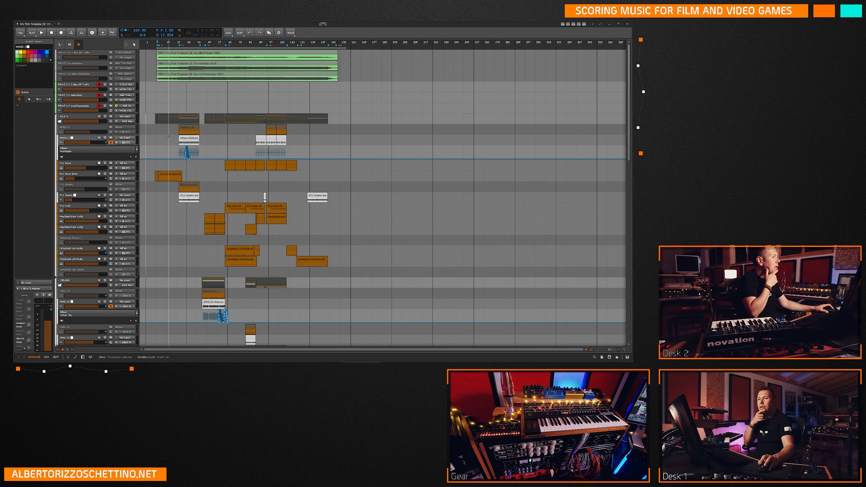
Look through the arrangement from the print and beats tracks down to the Brass Braam track and back.
scroll(160, 205, down, 10)
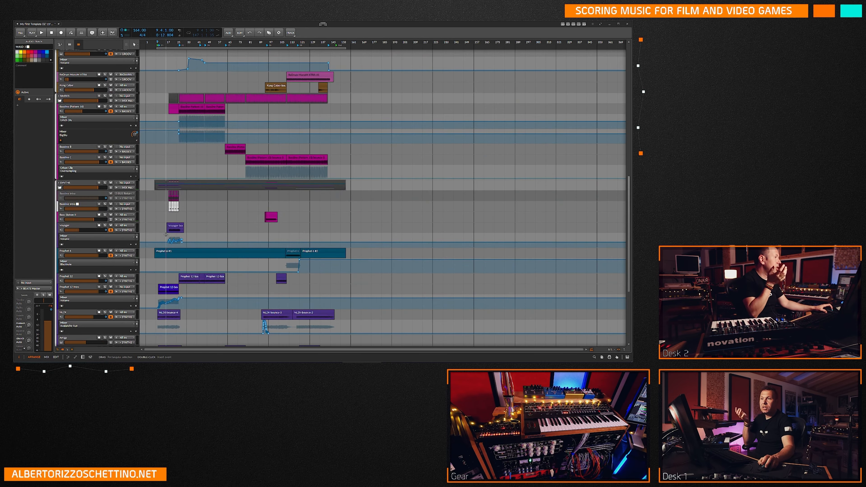
scroll(166, 234, down, 5)
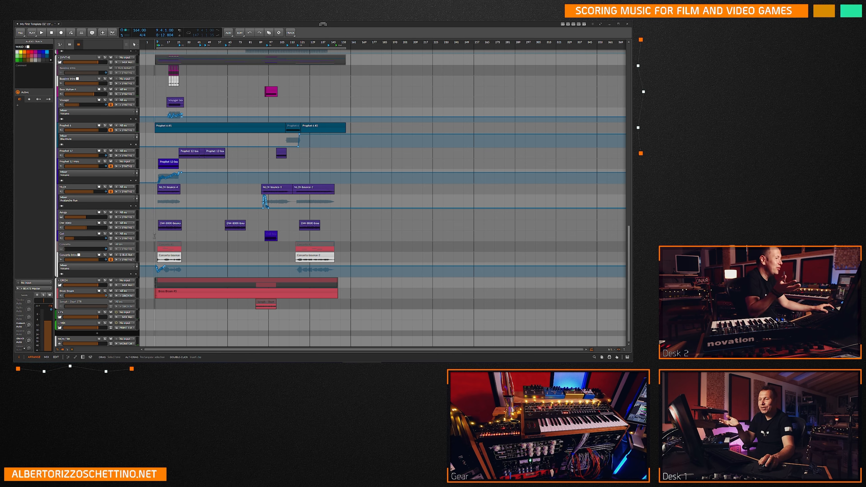
scroll(151, 213, up, 15)
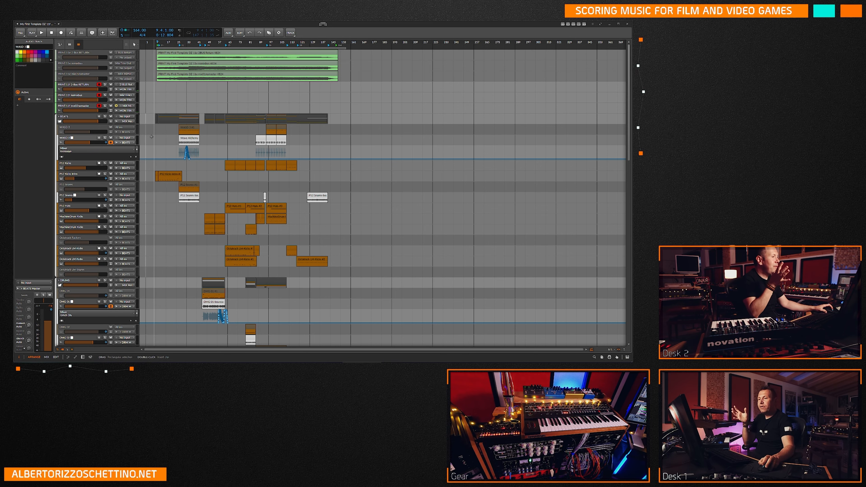
scroll(158, 129, down, 12)
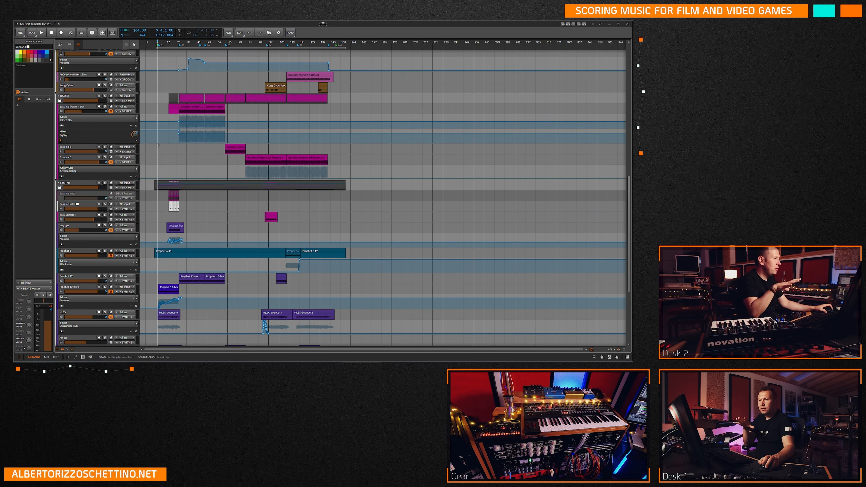
scroll(157, 148, down, 4)
scroll(153, 153, down, 3)
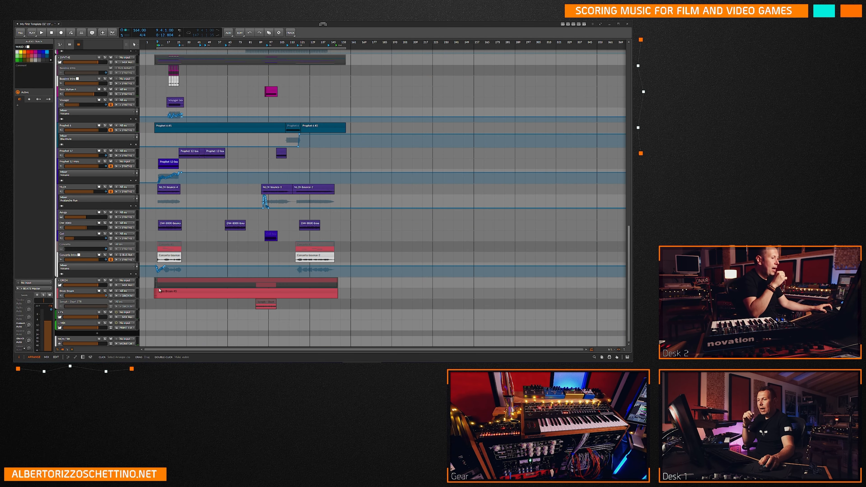
scroll(155, 281, up, 6)
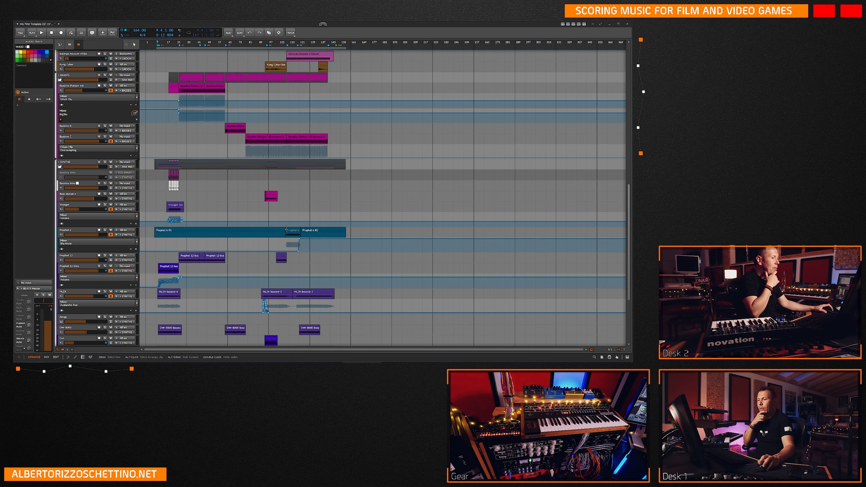
scroll(165, 205, up, 20)
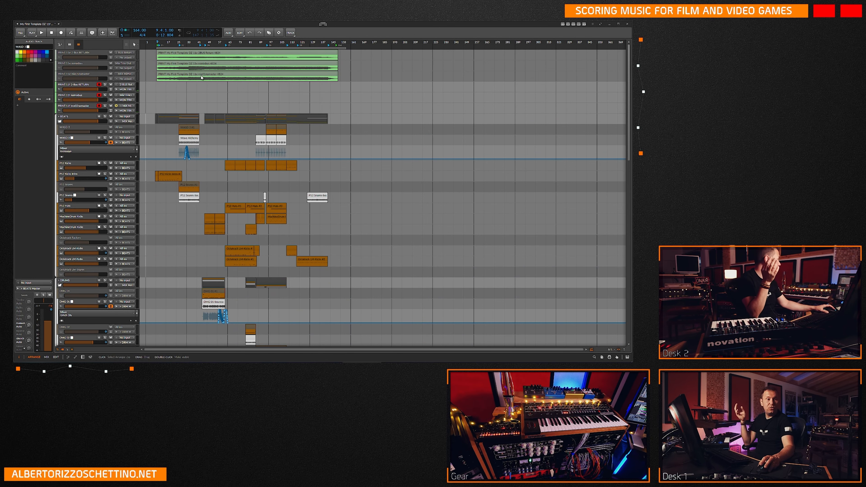
Open the 6030 Ultimate Comp plugin on the MIX track and move its window clear of the clips.
click(227, 93)
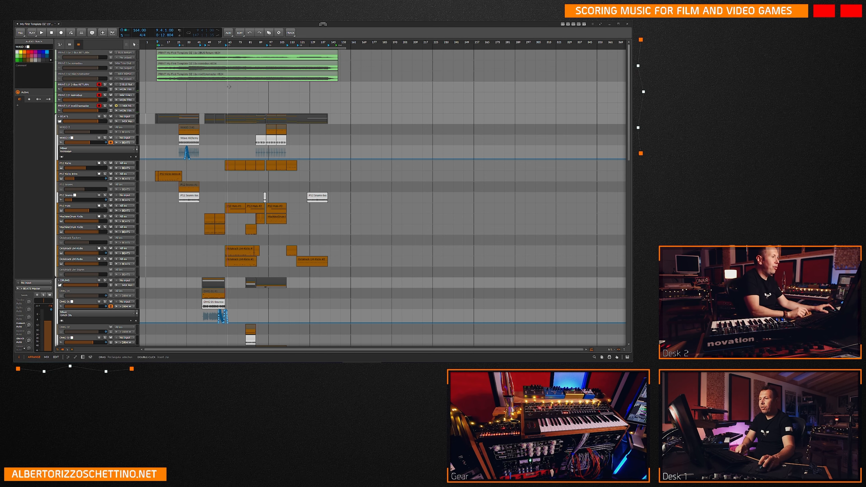
scroll(153, 211, down, 15)
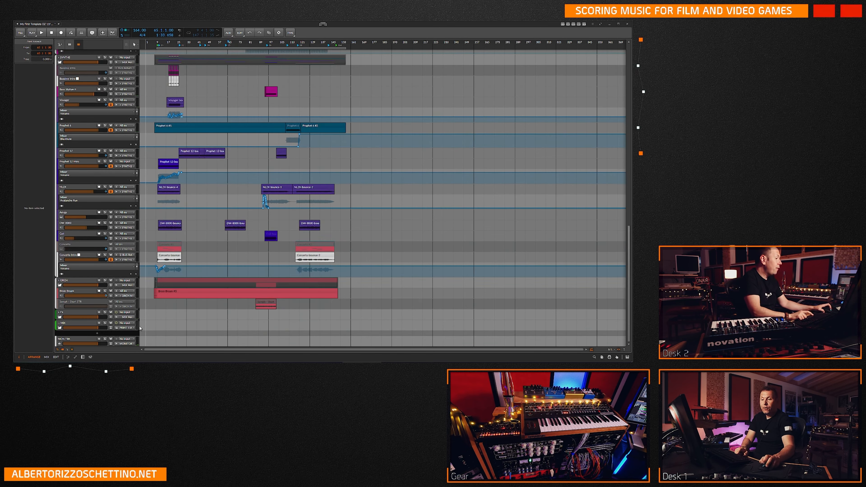
click(72, 323)
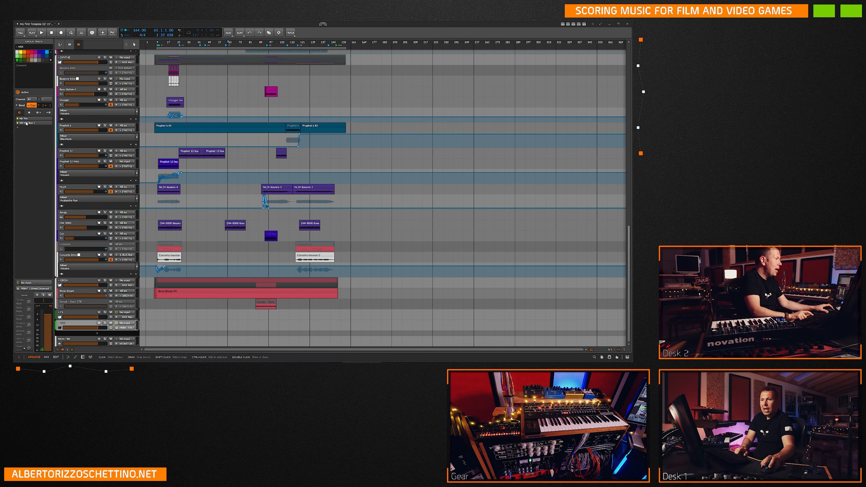
key(d)
click(158, 303)
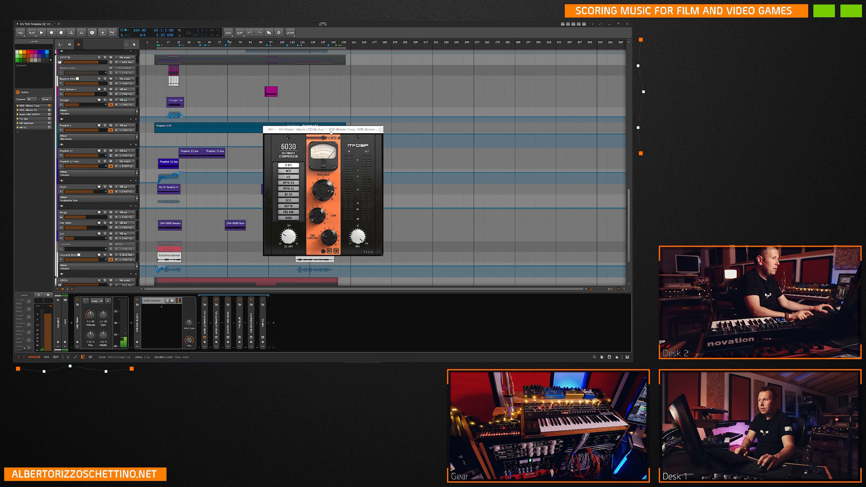
drag(337, 129, 461, 87)
Set the play position at about bar 83, then disarm and mute the PRINT 11f 2-Bus RETURN and nomixbus tracks.
scroll(249, 116, up, 15)
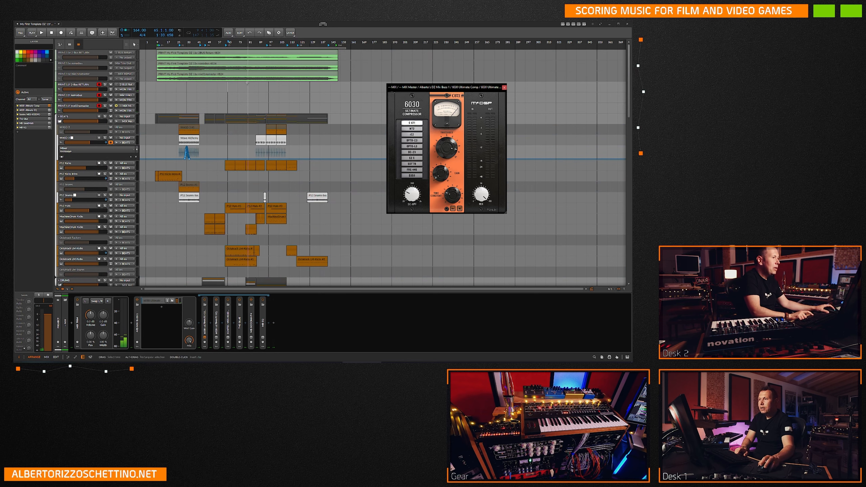
click(254, 87)
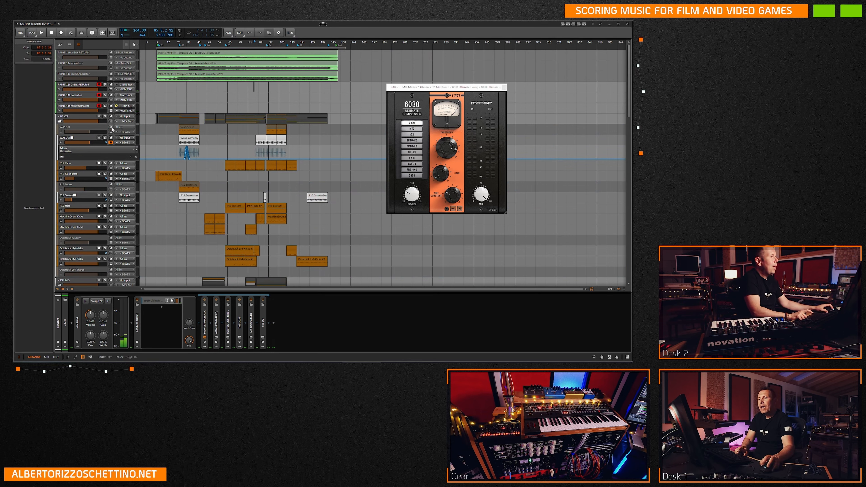
click(99, 96)
click(99, 84)
click(111, 85)
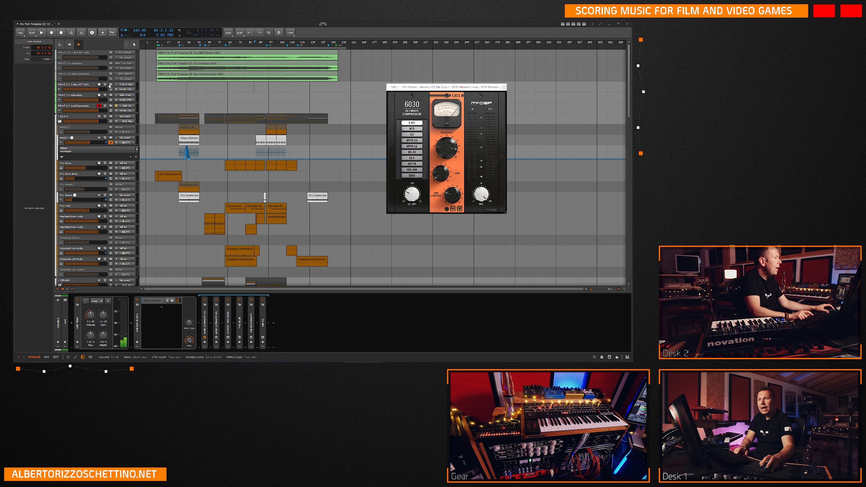
click(110, 95)
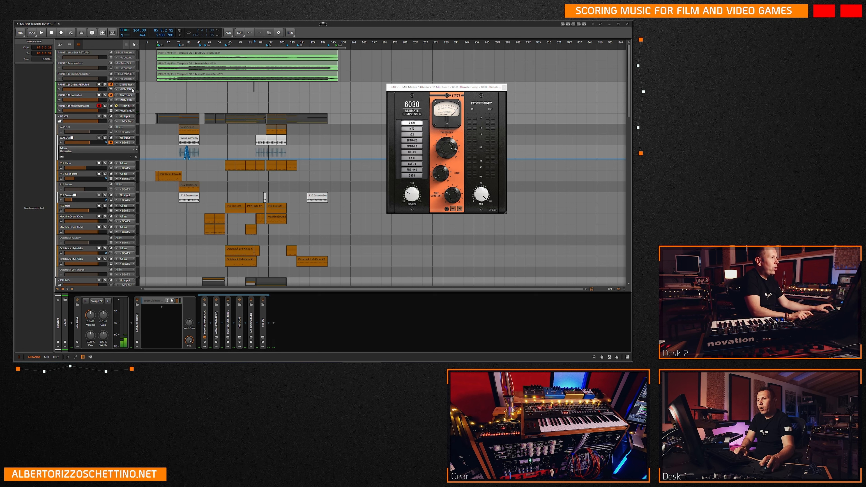
Play the song from about bar 83 to check the levels in the 6030 compressor, and stop playback.
key(space)
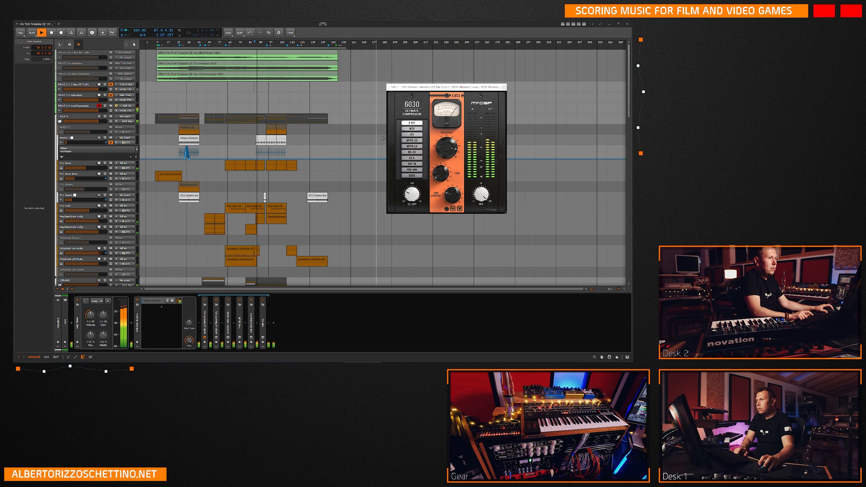
key(space)
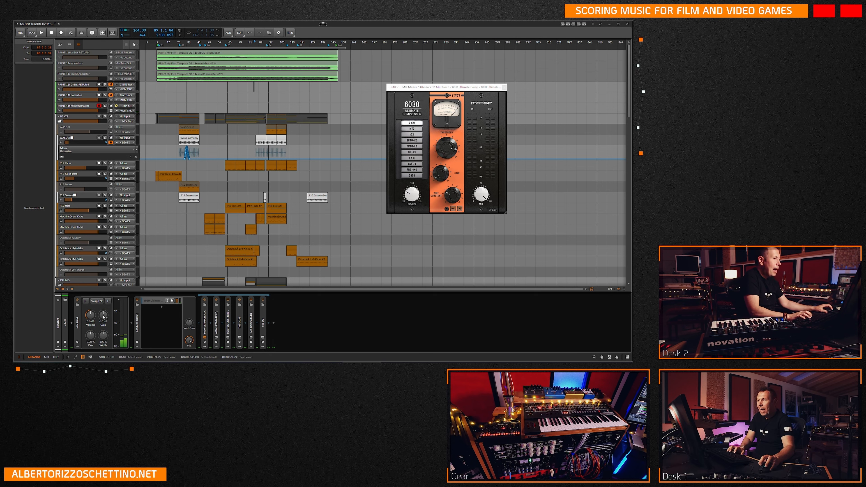
drag(103, 316, 103, 315)
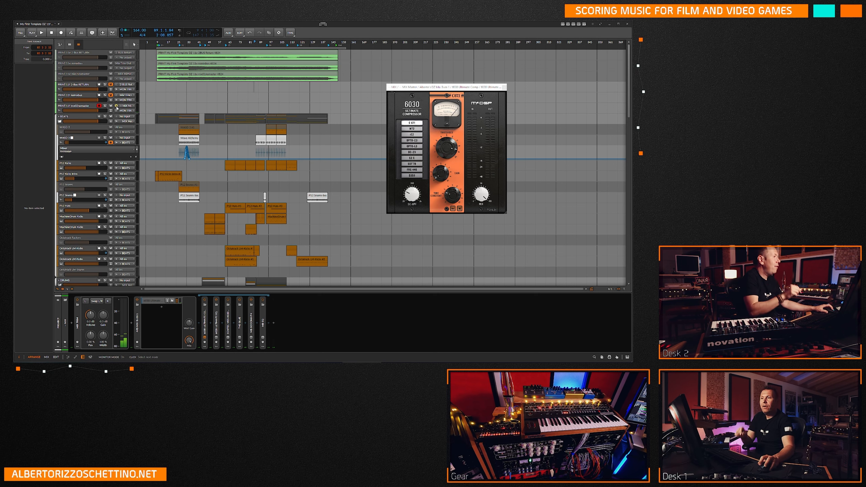
Copy the older mix02nomaster clip onto the PRINT 11f mix02nomaster track, play it briefly from about bar 9 and select the track.
drag(174, 75, 173, 107)
key(space)
key(space)
click(101, 113)
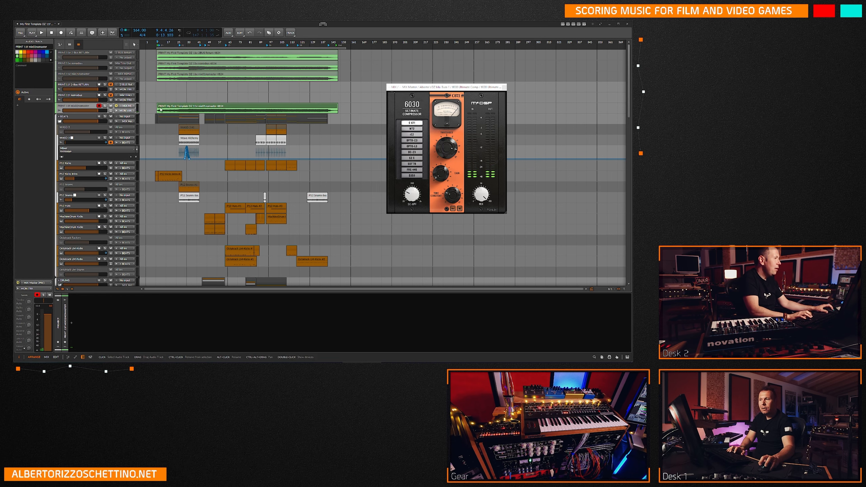
Set the play position at bar 81 and select the MIX group track to show its device chain.
click(249, 97)
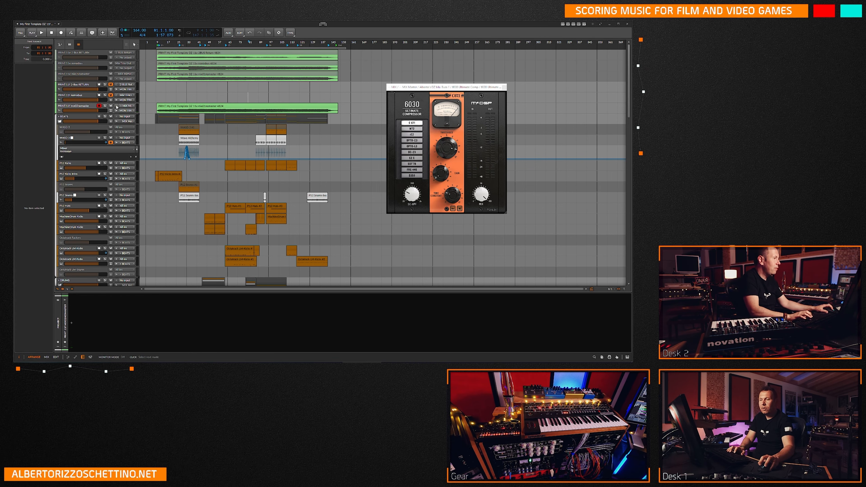
click(92, 107)
scroll(81, 274, down, 15)
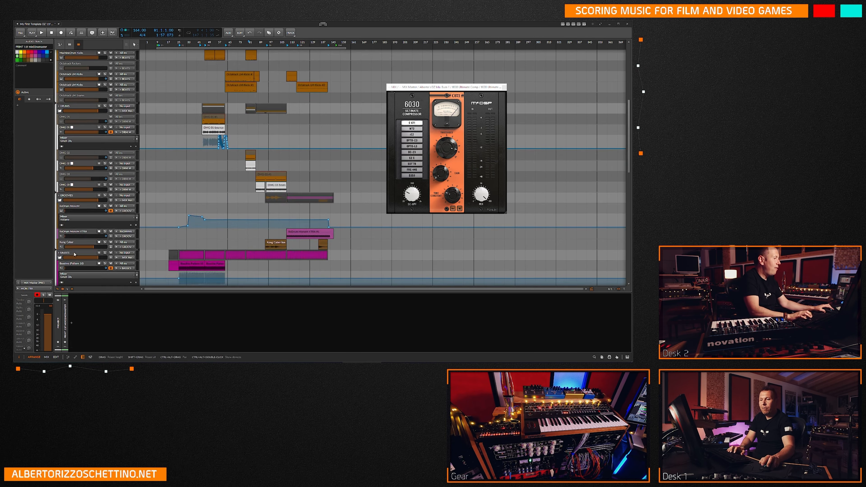
scroll(81, 274, down, 3)
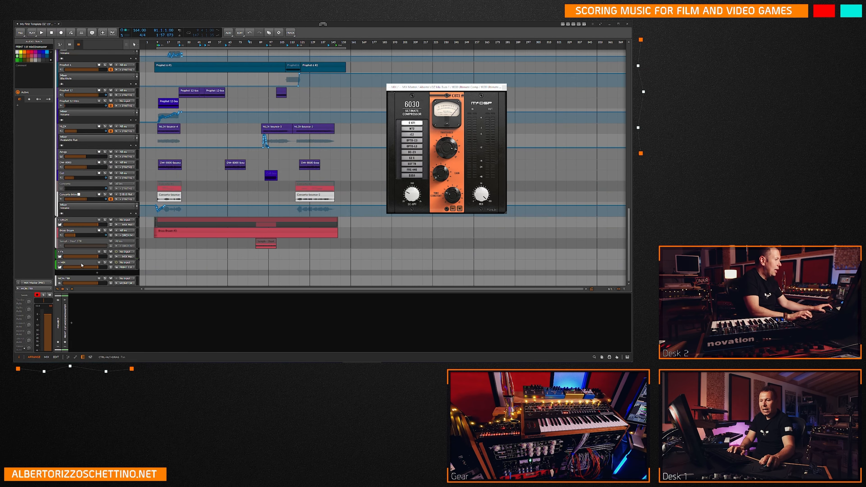
click(82, 266)
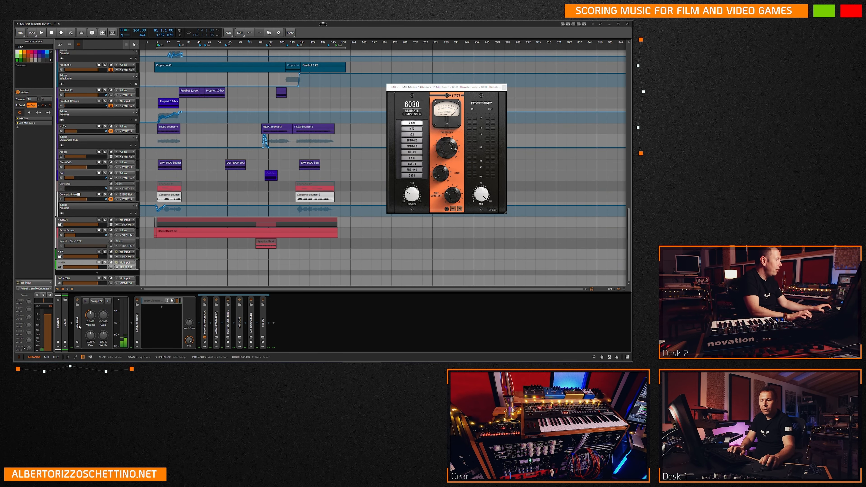
scroll(195, 209, up, 15)
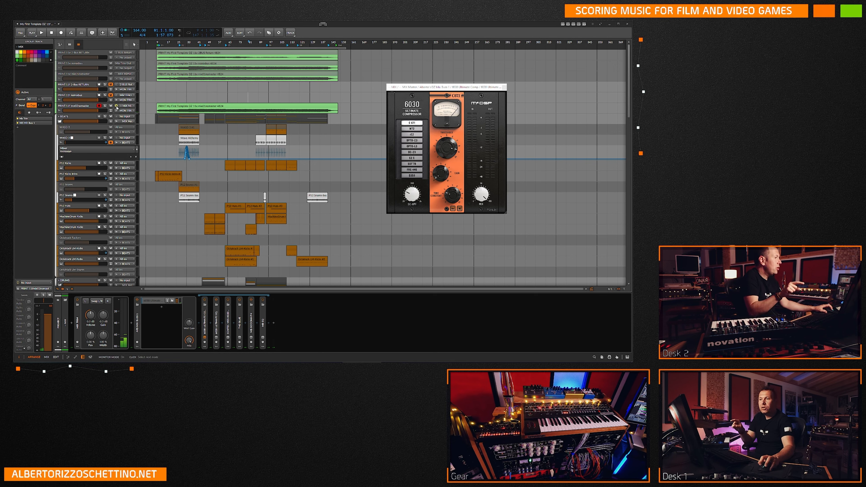
Play from bar 65 while switching the PRINT 11f mix02nomaster monitor mode to compare the printed clip with the live mix, and stop.
click(228, 97)
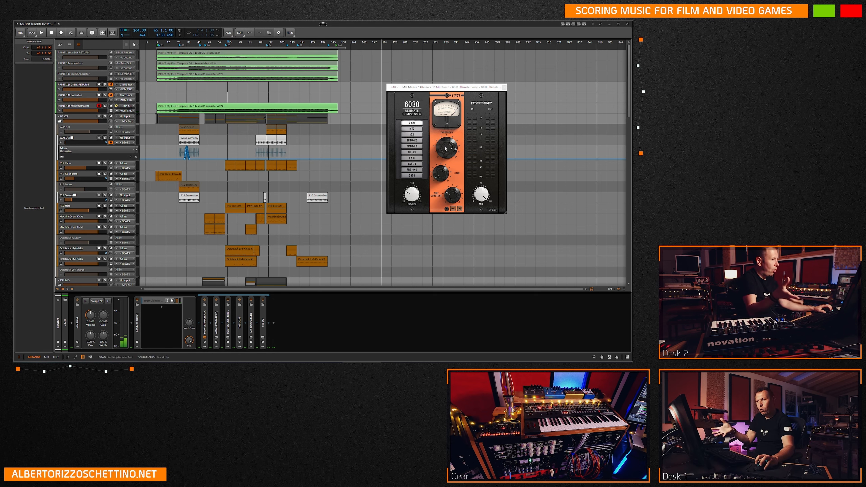
key(space)
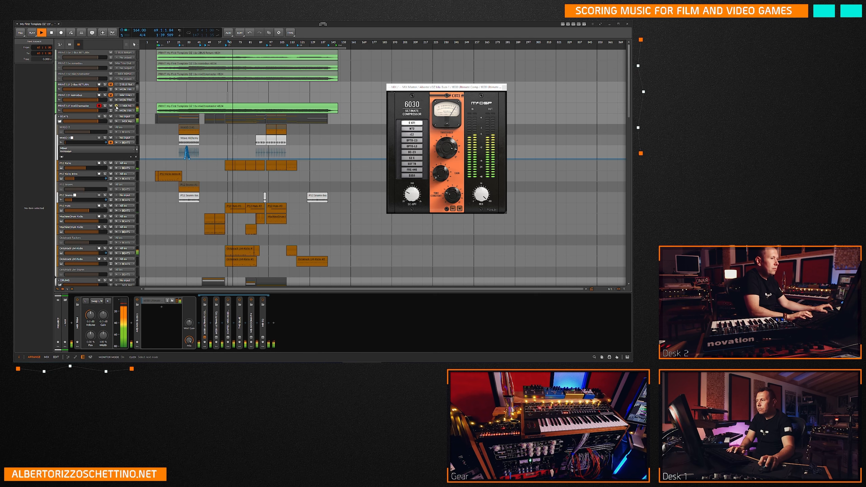
key(space)
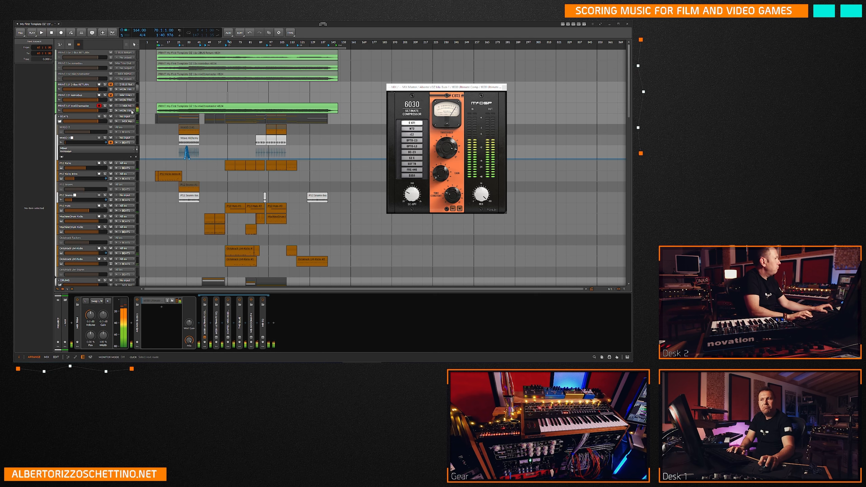
key(space)
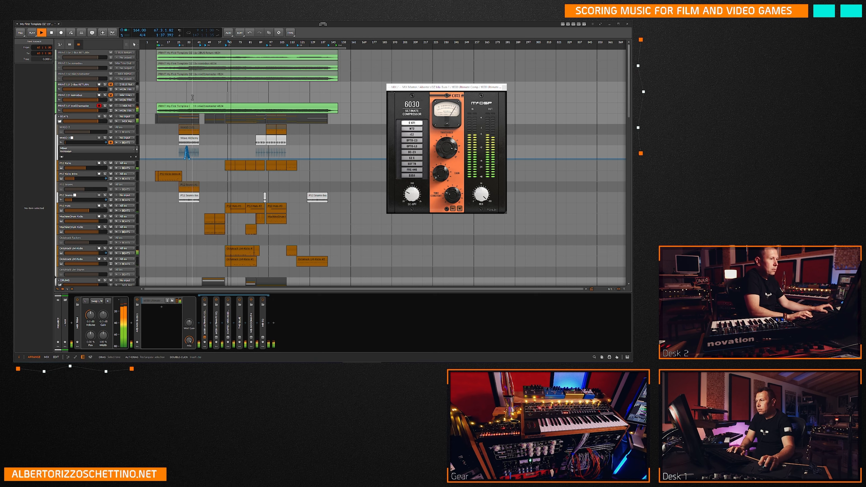
click(116, 106)
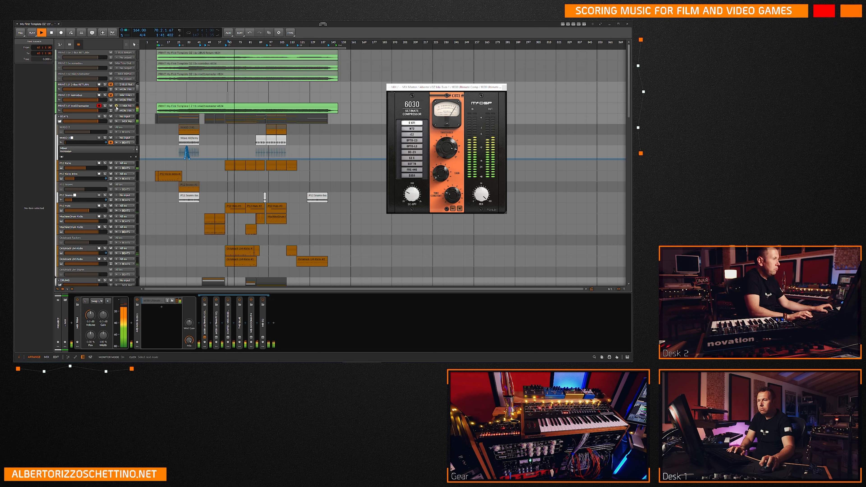
click(117, 107)
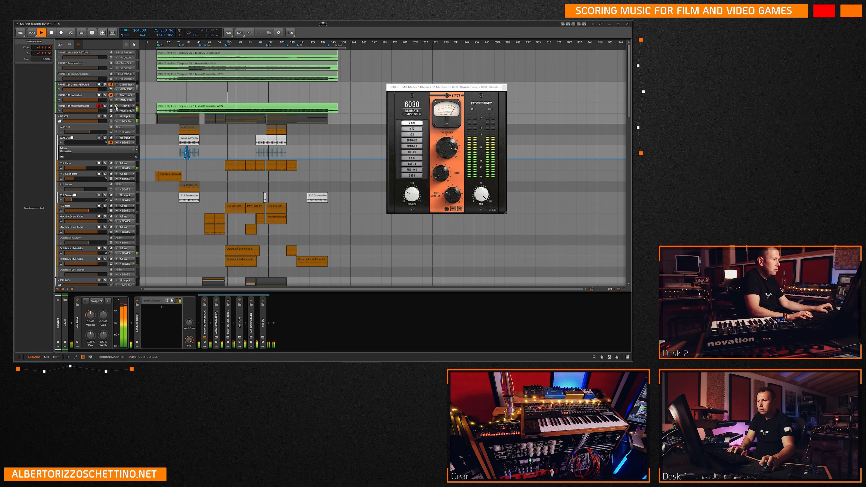
click(117, 107)
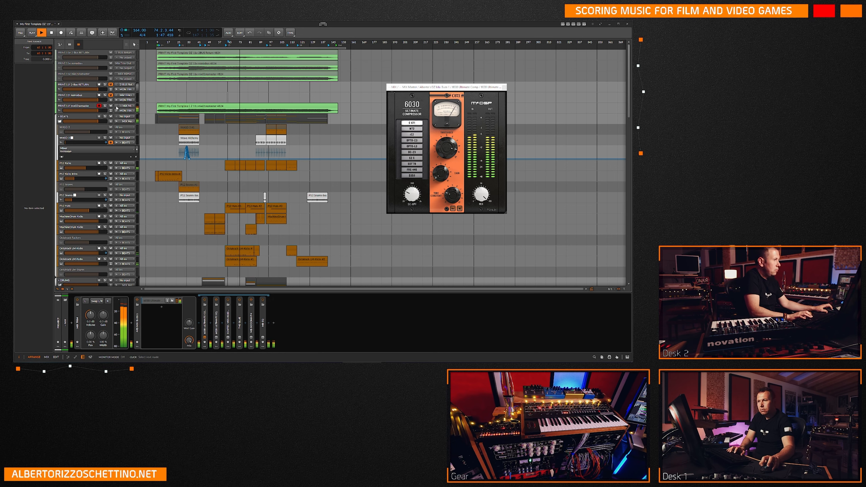
key(space)
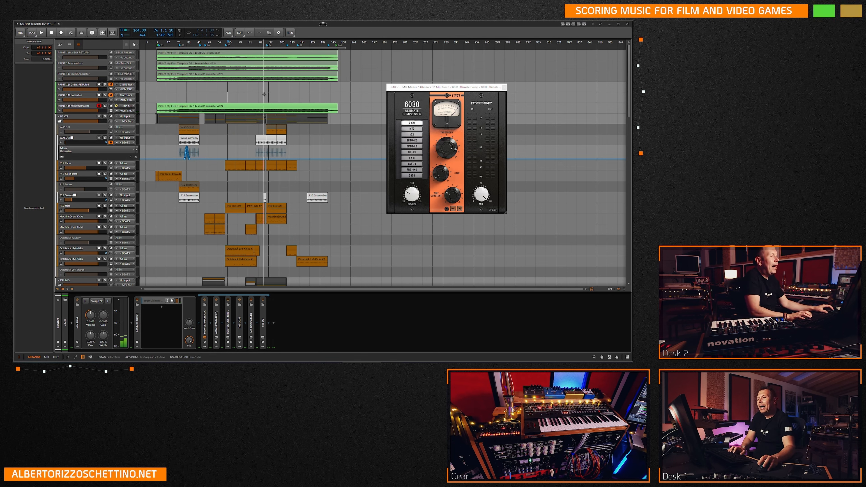
Repeat the monitor-mode comparison on PRINT 11f mix02nomaster with playback from bar 113, and stop playback.
scroll(262, 155, down, 10)
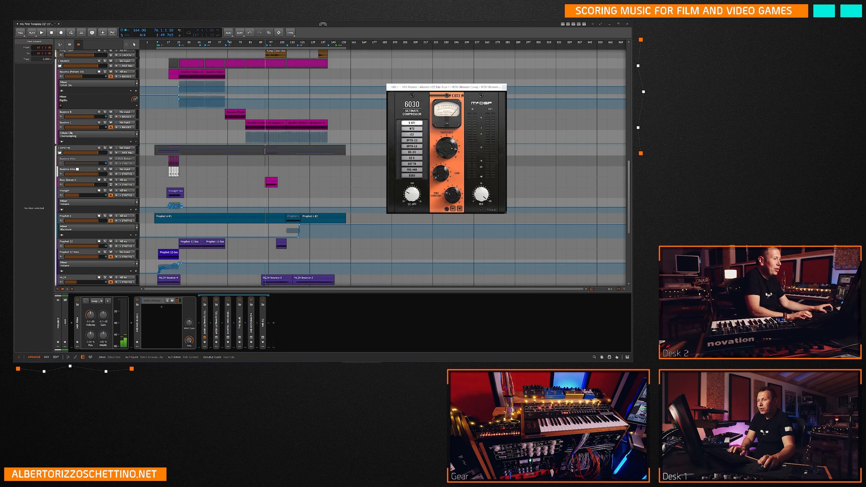
scroll(273, 160, down, 5)
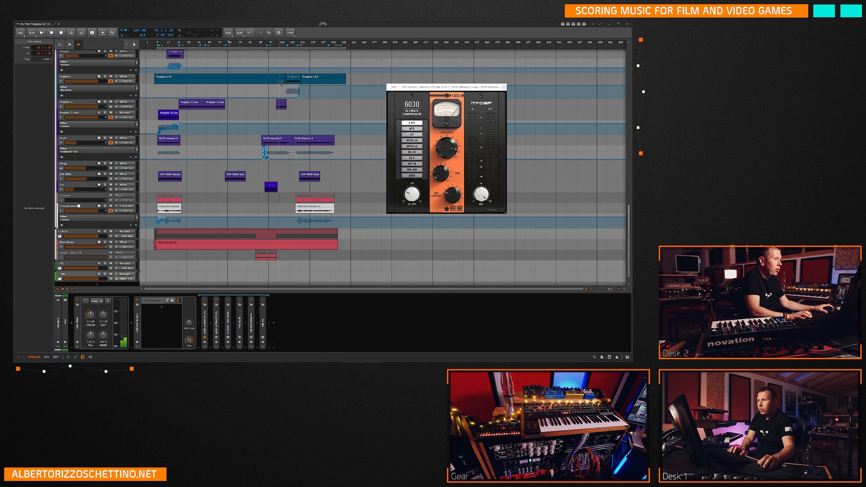
click(290, 57)
scroll(266, 144, up, 15)
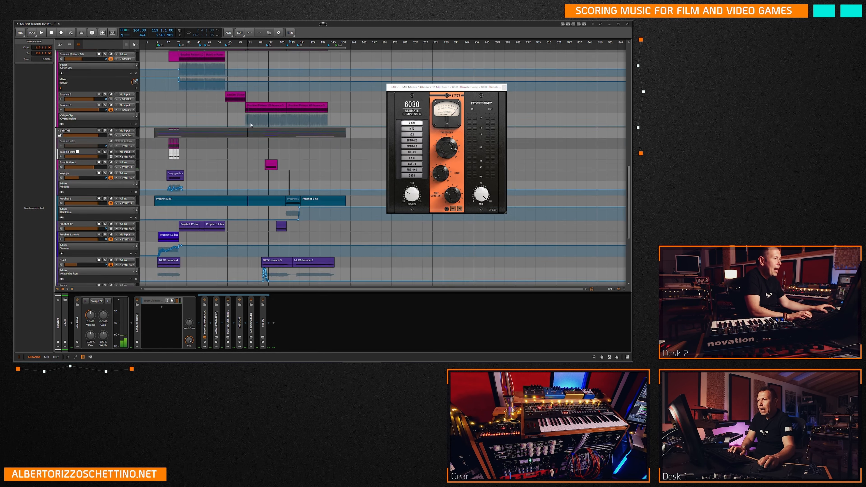
scroll(266, 144, up, 3)
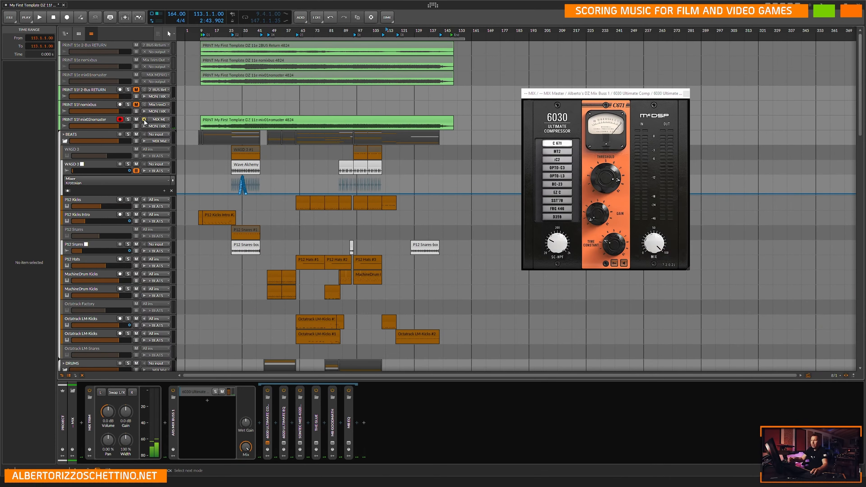
key(space)
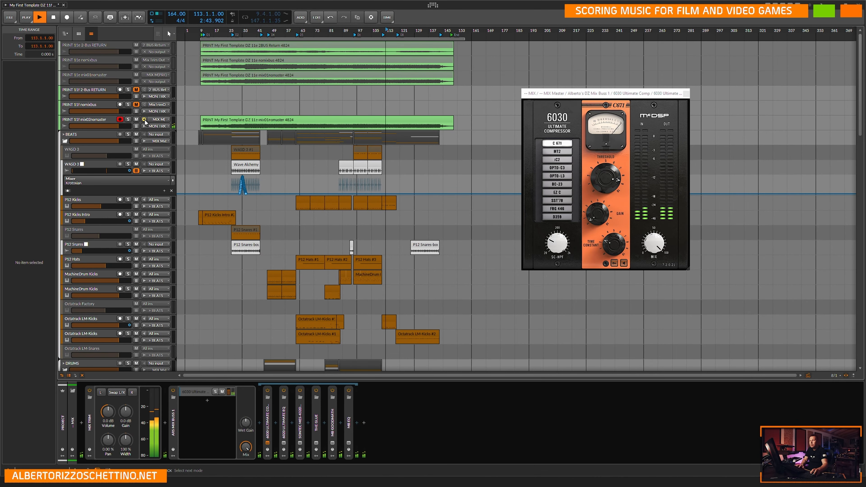
click(144, 120)
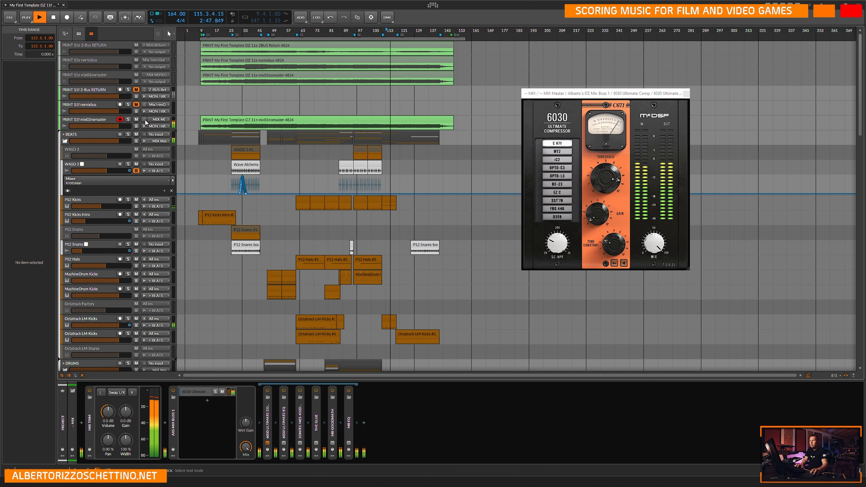
click(145, 120)
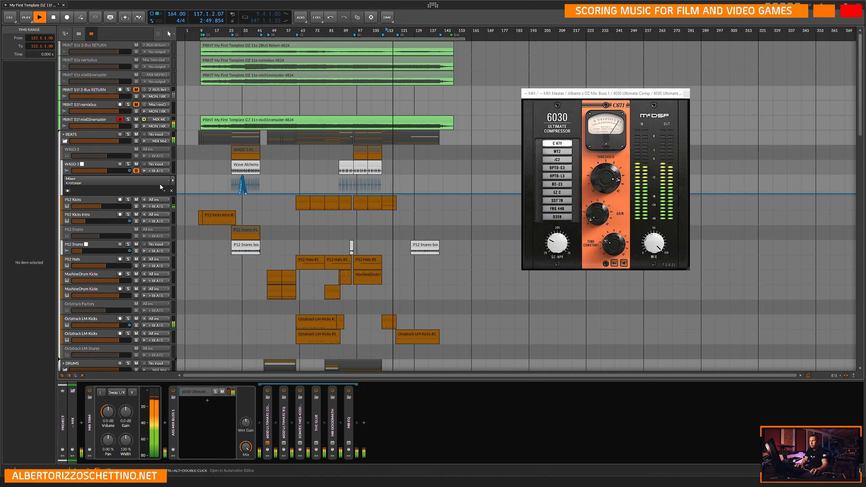
click(144, 120)
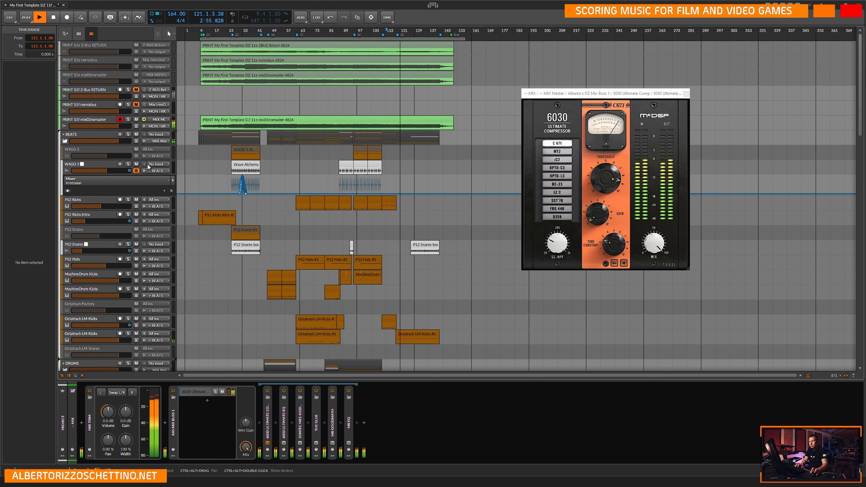
click(144, 120)
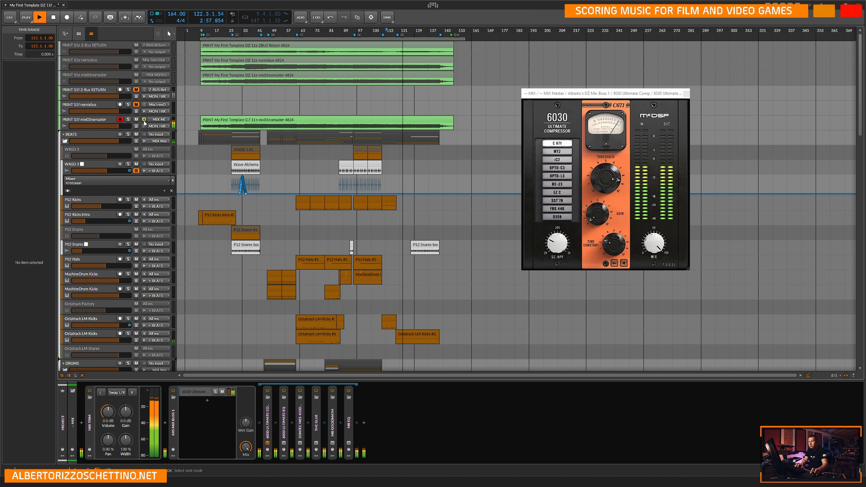
key(space)
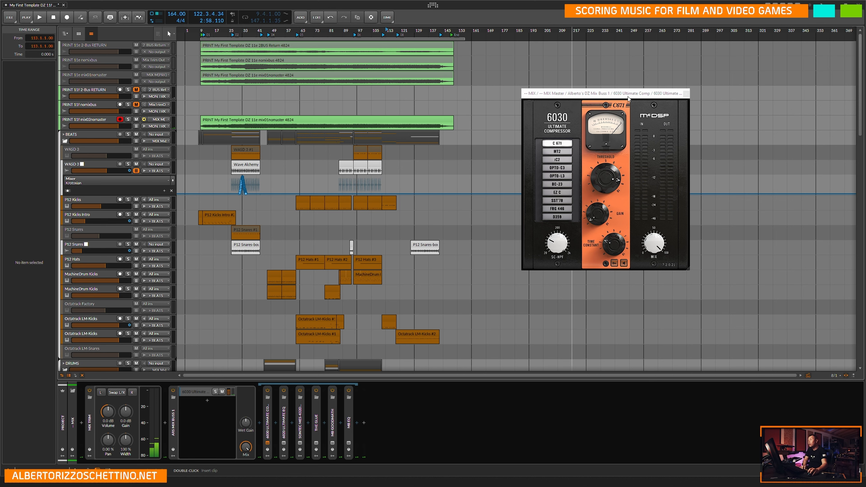
Close the 6030 Ultimate Comp window and switch to the mixer to show the channels through the MIX bus.
click(686, 93)
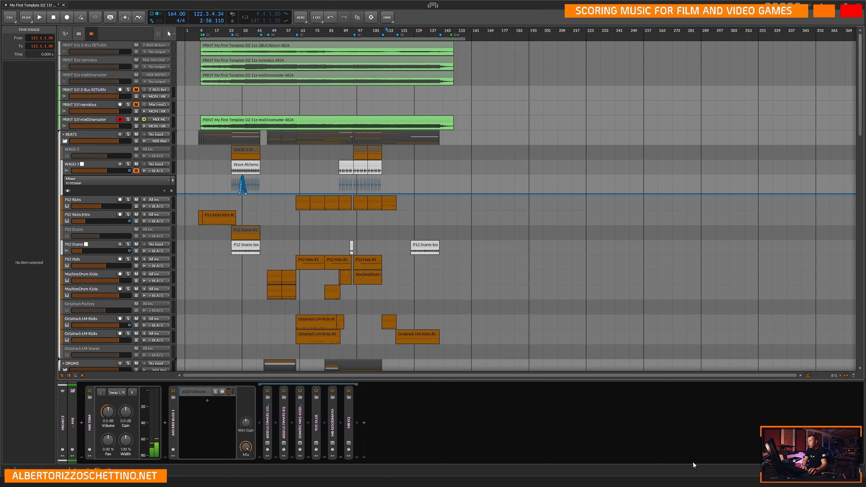
scroll(491, 320, down, 10)
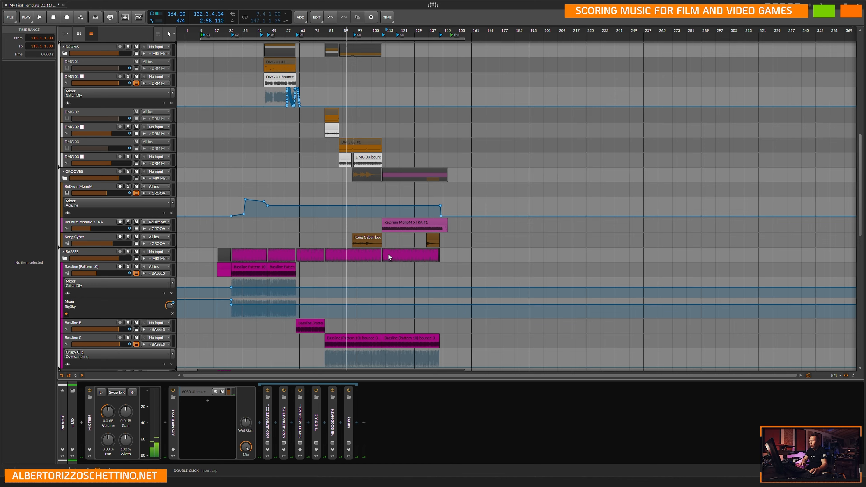
key(Tab)
click(478, 378)
drag(478, 378, 537, 378)
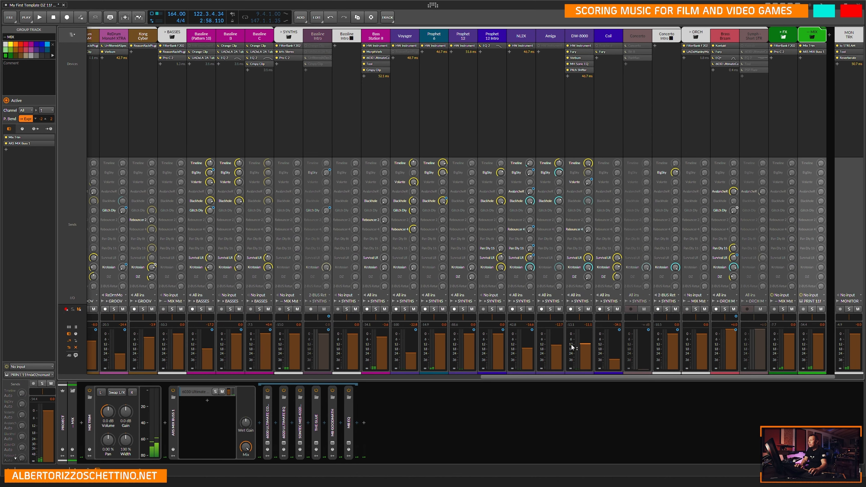
Check the suspend options of the UADx Manley EQ on ORCH, and set Suspend to Never for the UADx LA-2A on Bassline C.
click(699, 52)
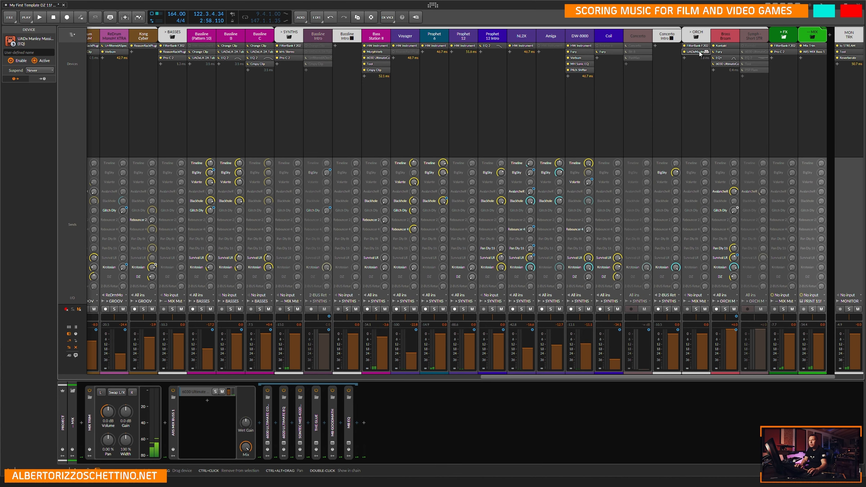
click(52, 71)
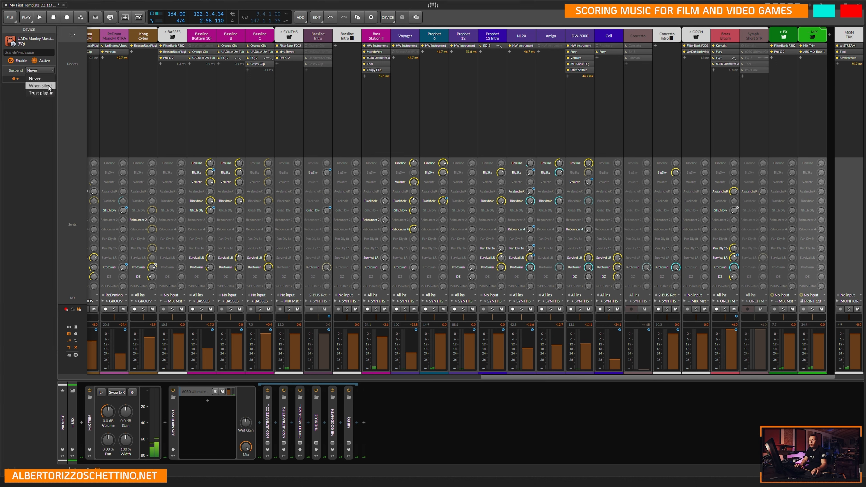
click(600, 103)
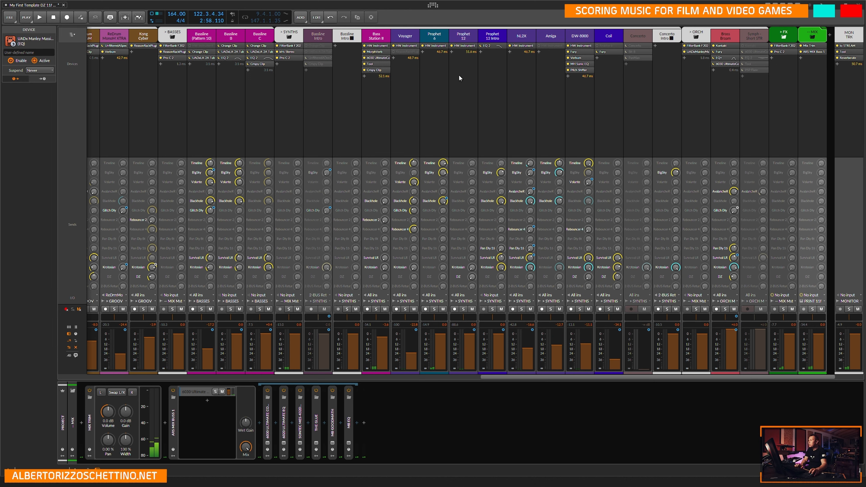
click(258, 51)
click(44, 71)
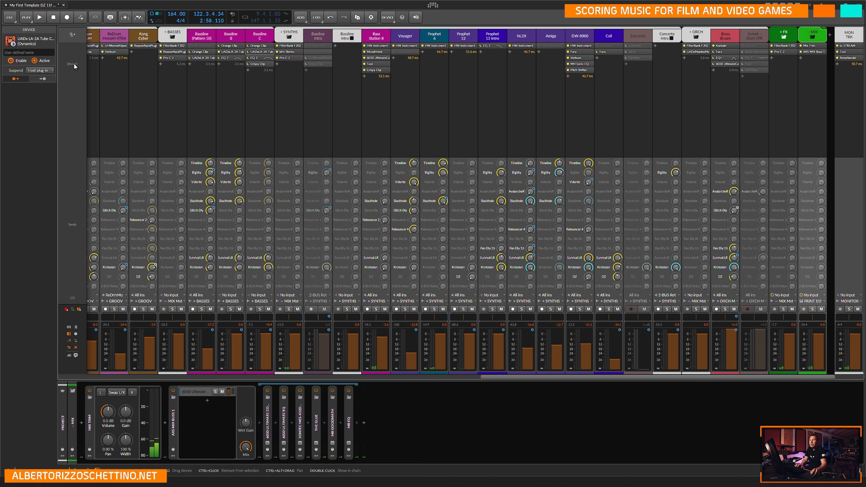
click(35, 78)
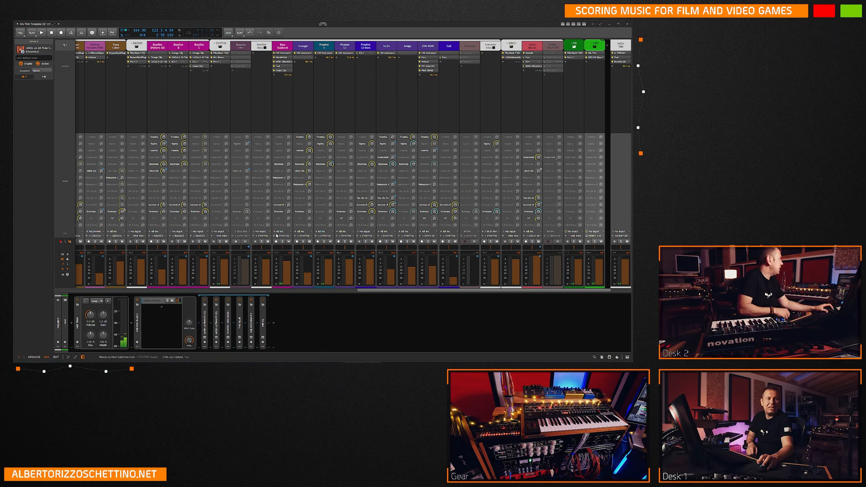
Look over the PRINT and BEATS channels in the mixer and return to the arrangement.
drag(528, 290, 254, 290)
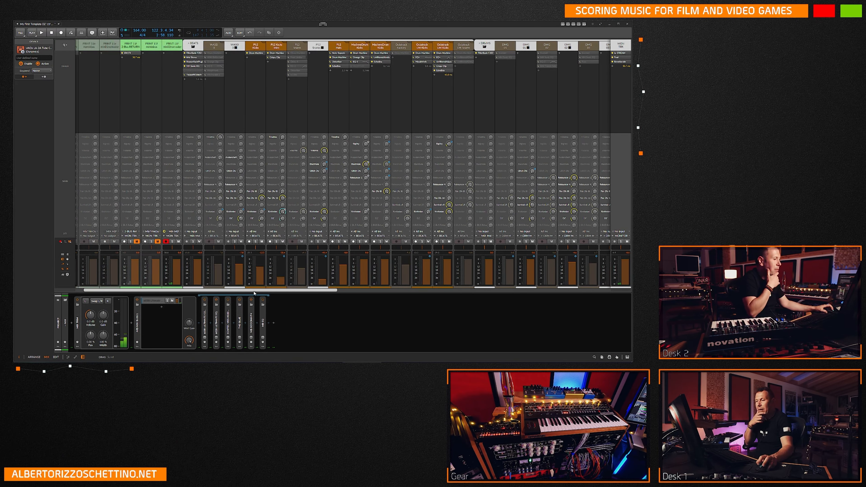
key(alt+1)
scroll(166, 220, up, 10)
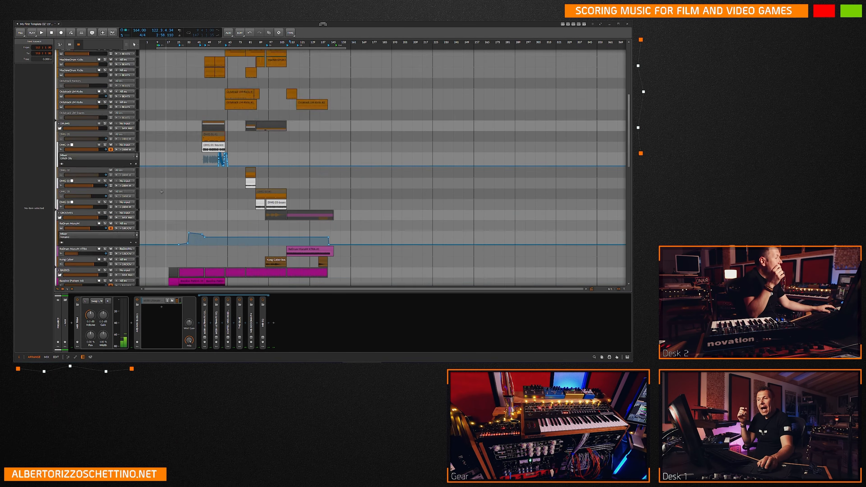